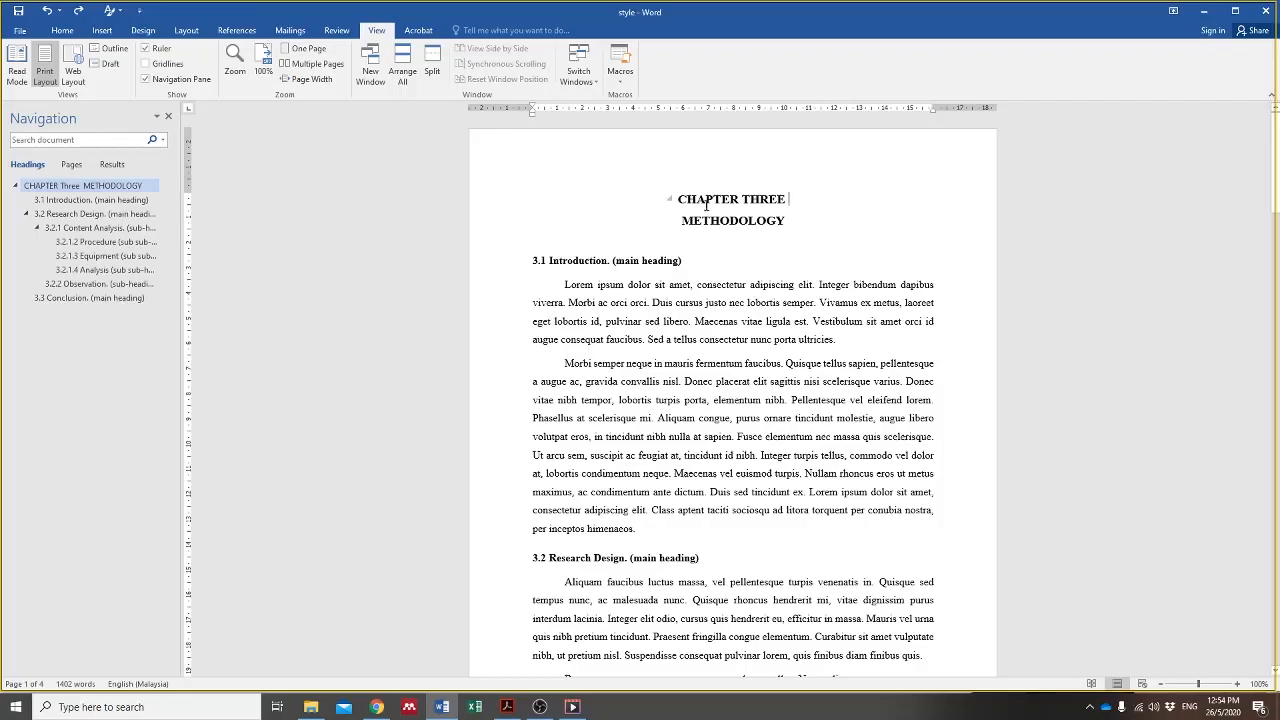
Step: Examine the formatted chapter's title, numbered headings, lettered list and indented body paragraphs across its pages
left_click_drag(709, 200, 786, 200)
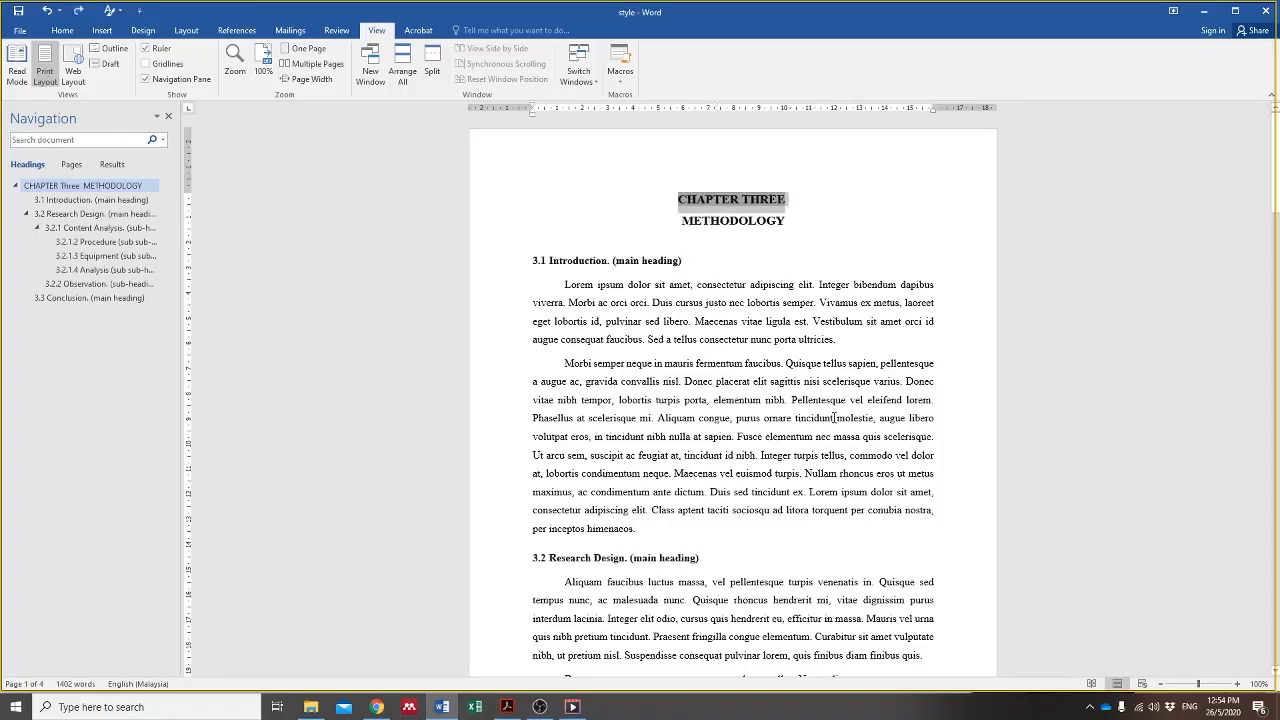
scroll(706, 448, "down", 20)
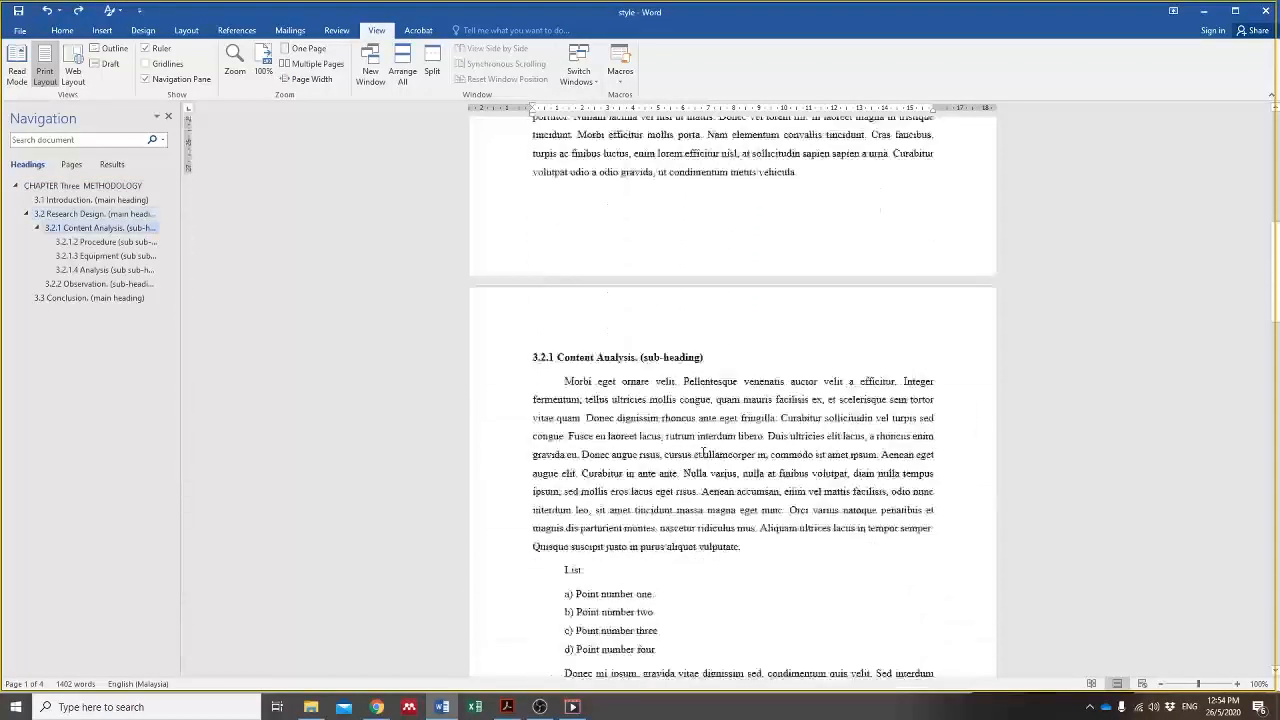
scroll(706, 452, "down", 20)
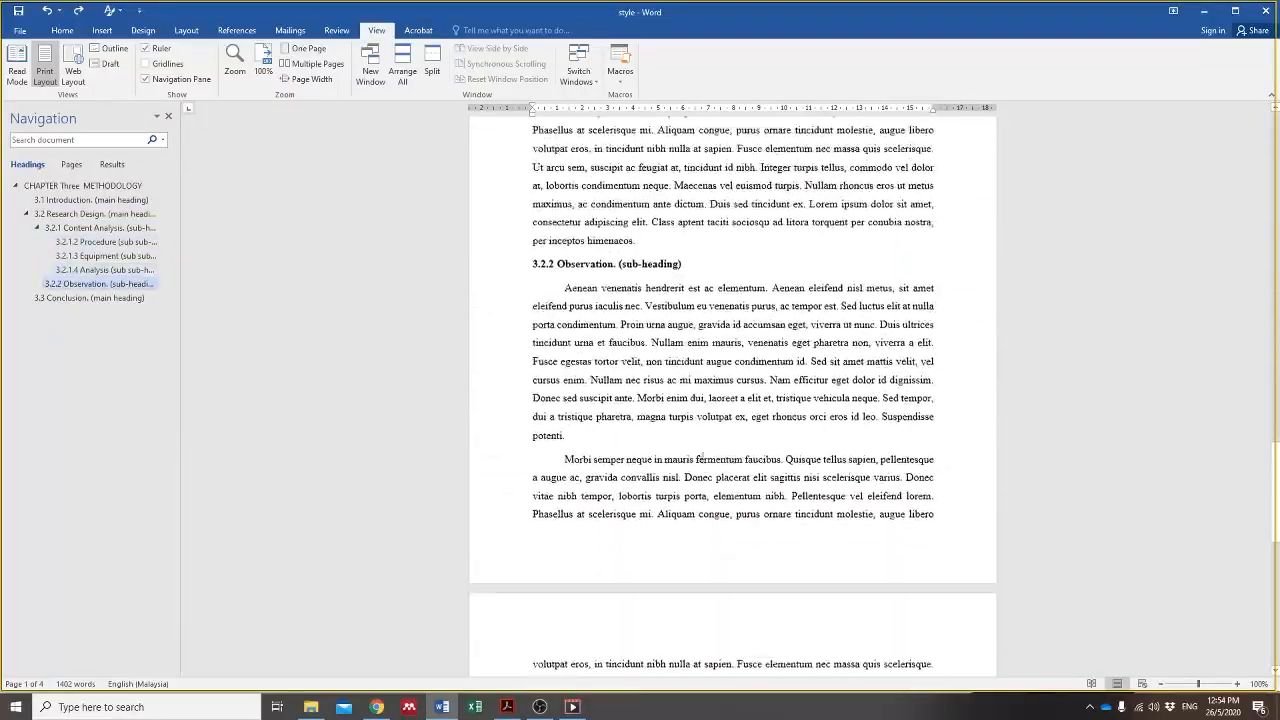
scroll(702, 460, "up", 20)
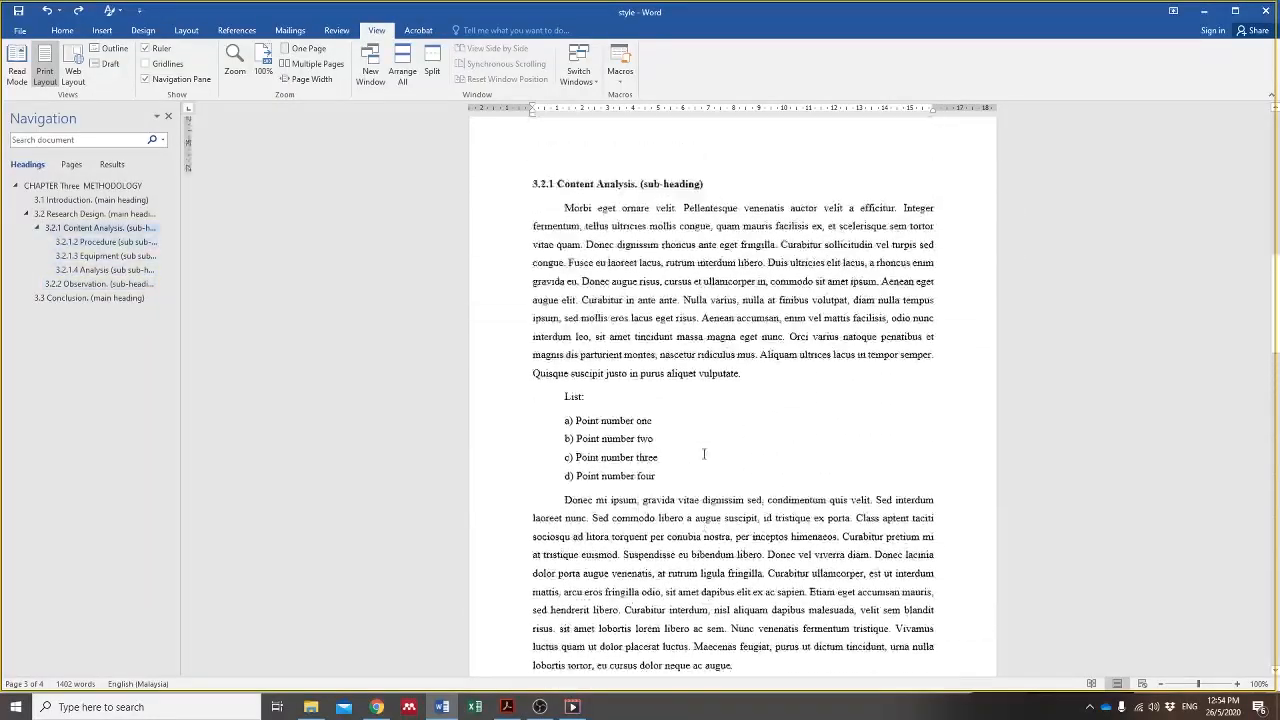
scroll(706, 455, "up", 20)
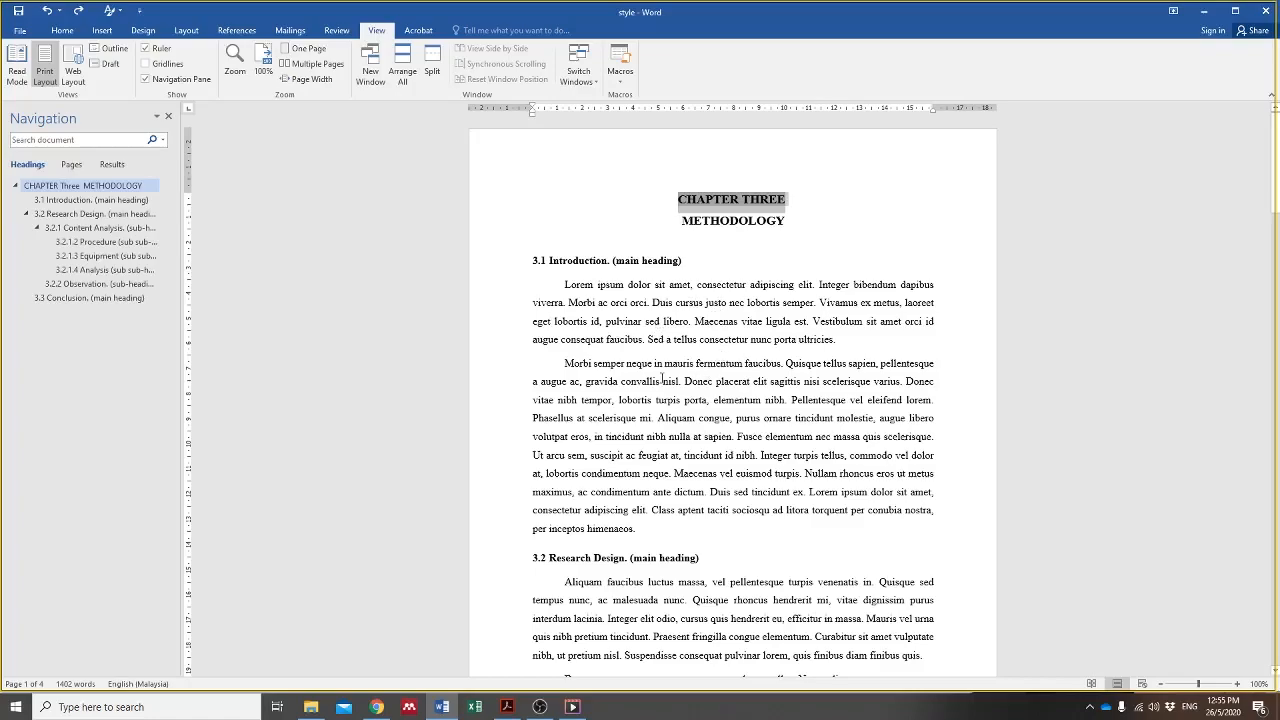
left_click(757, 221)
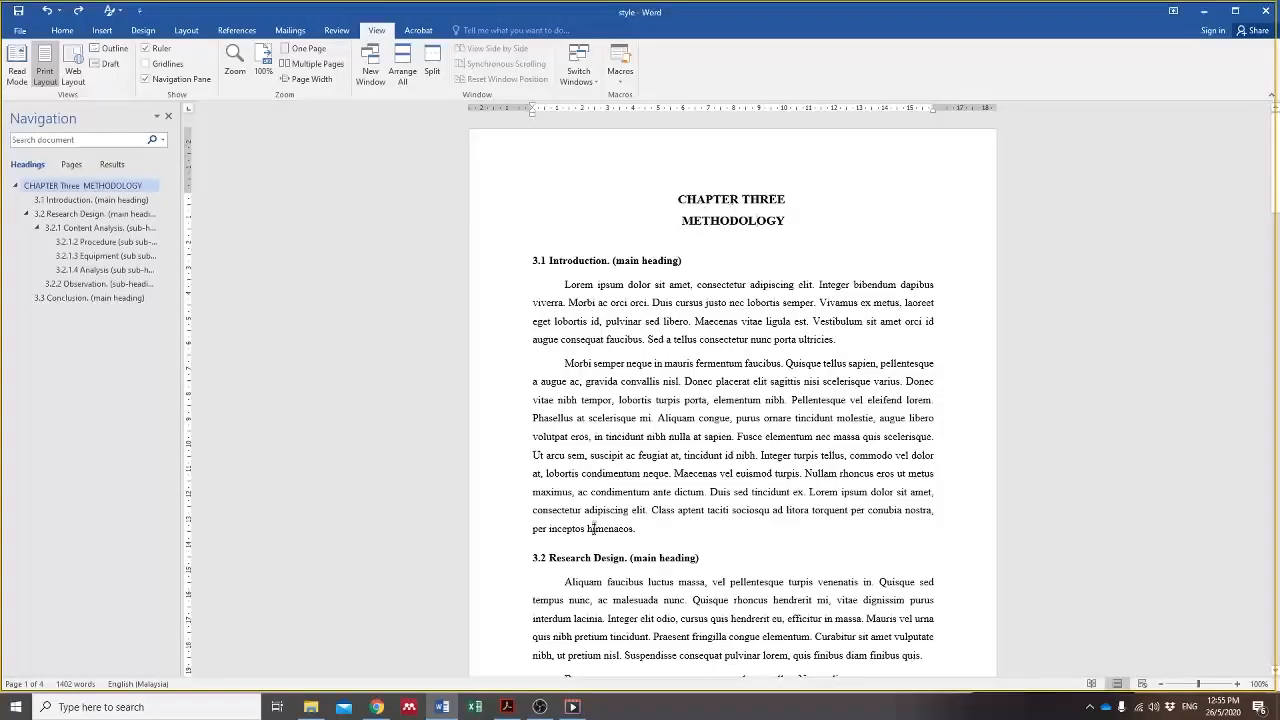
scroll(598, 549, "down", 15)
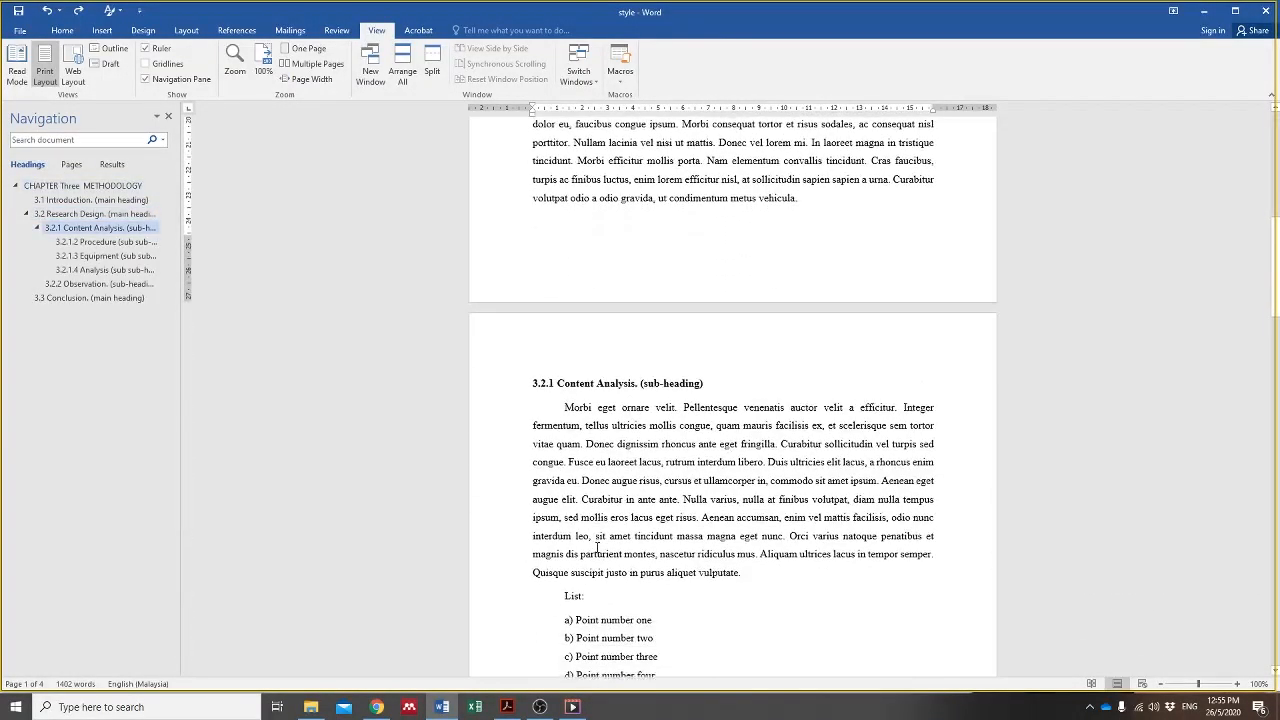
scroll(598, 549, "down", 4)
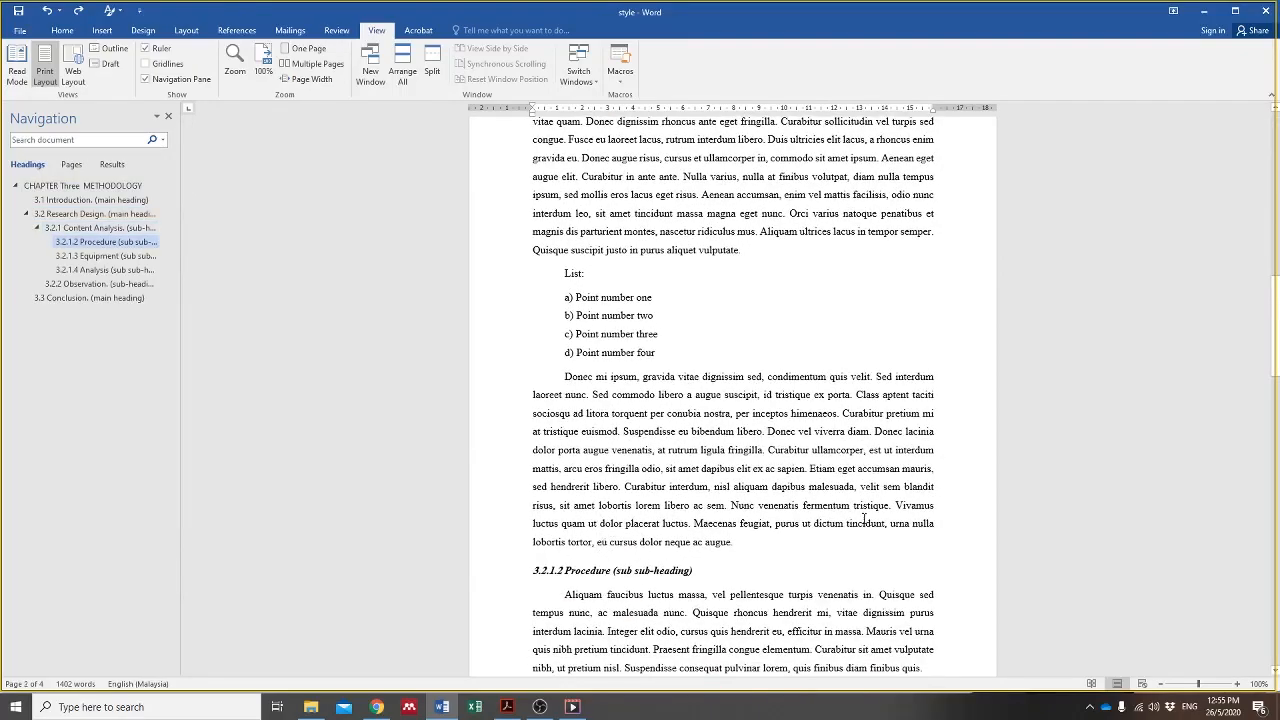
left_click_drag(857, 505, 658, 413)
scroll(793, 480, "up", 7)
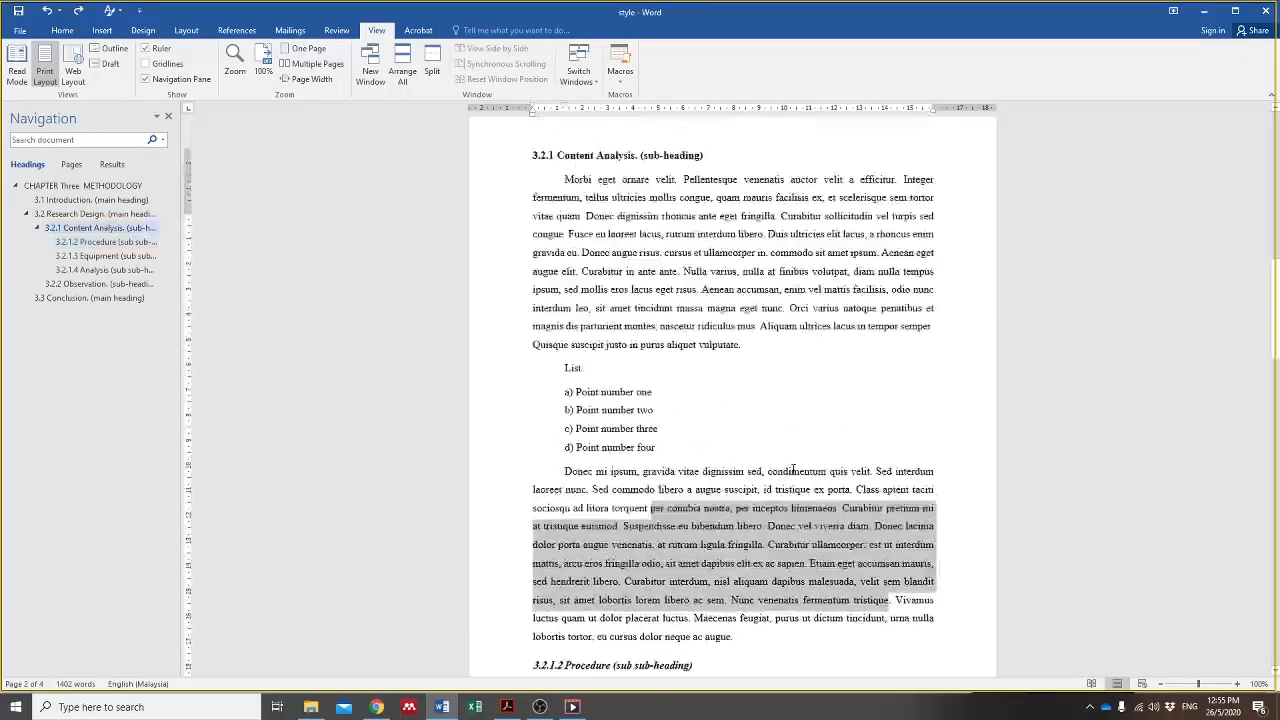
scroll(793, 480, "up", 10)
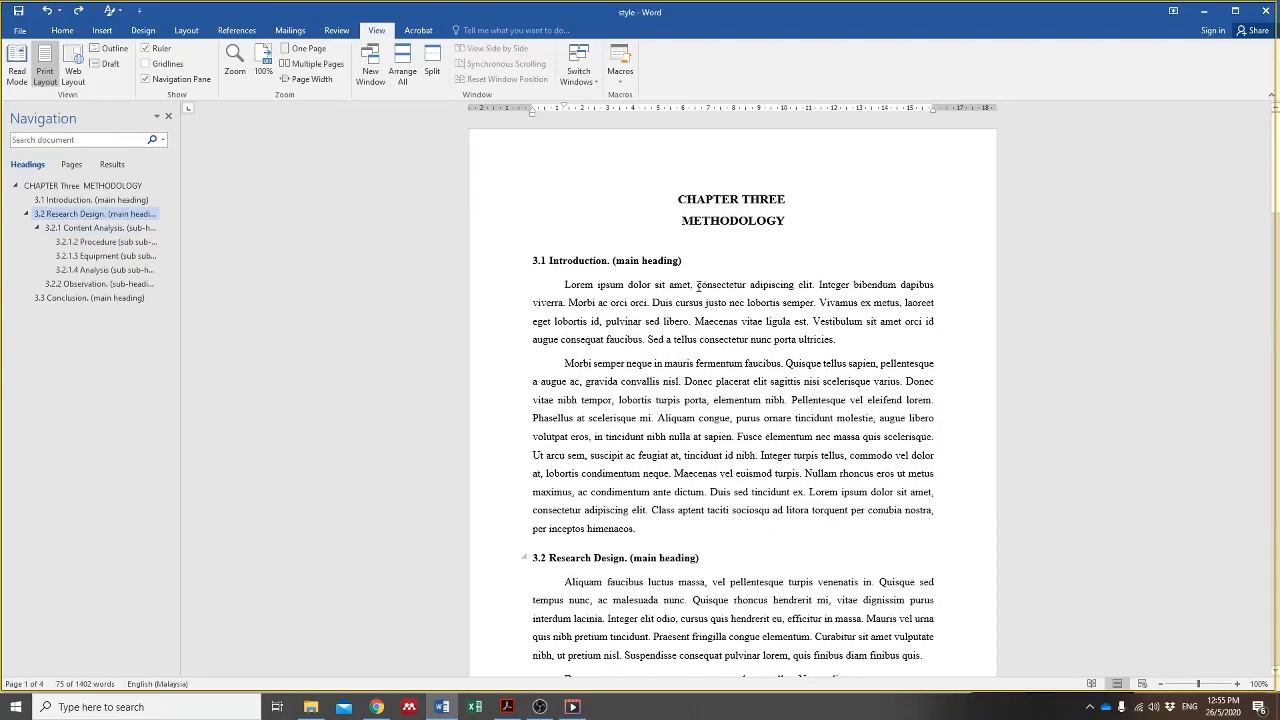
left_click_drag(697, 285, 750, 340)
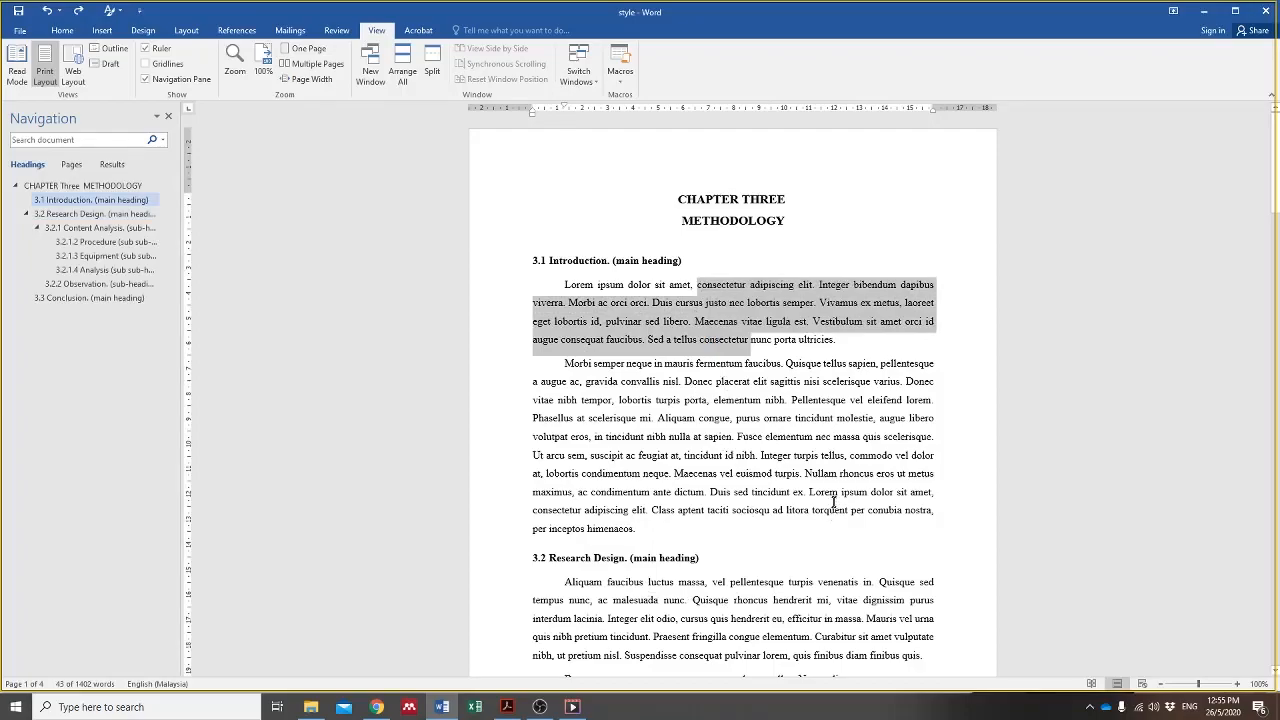
left_click(817, 476)
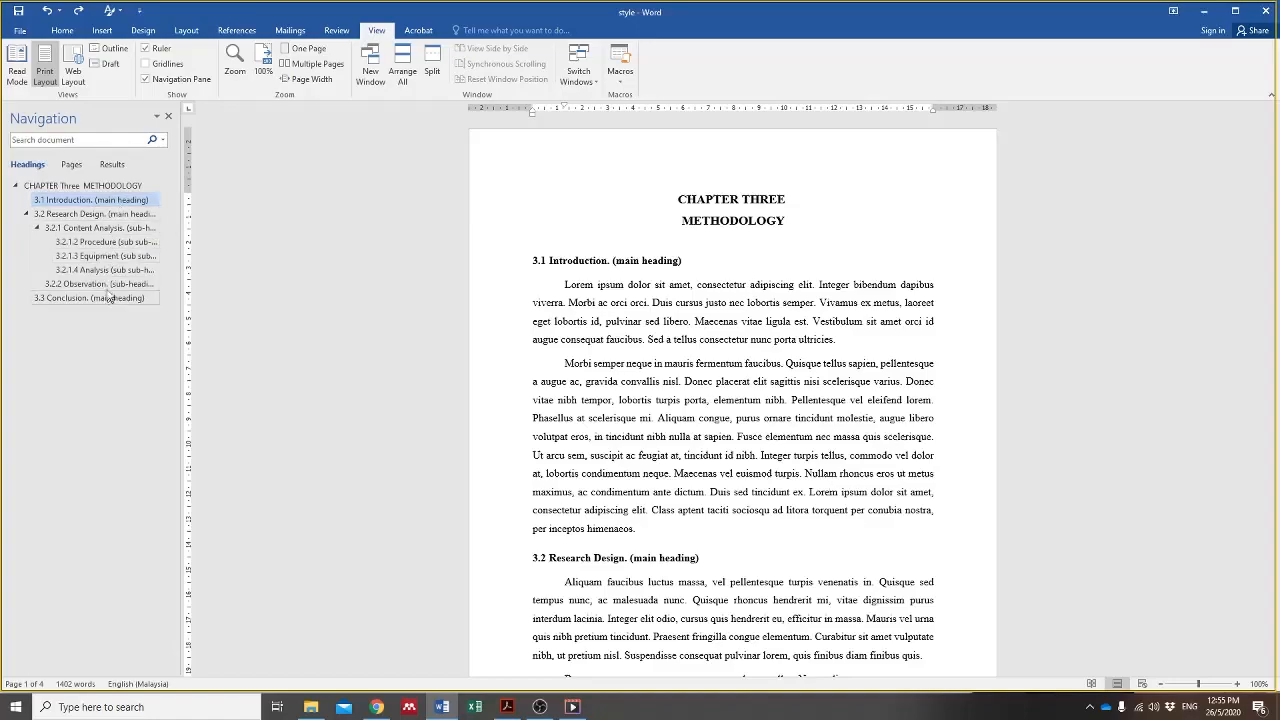
Step: Jump between the Research Design, Equipment, Conclusion, Observation, Procedure and Content Analysis sections using the document's heading outline
left_click(108, 215)
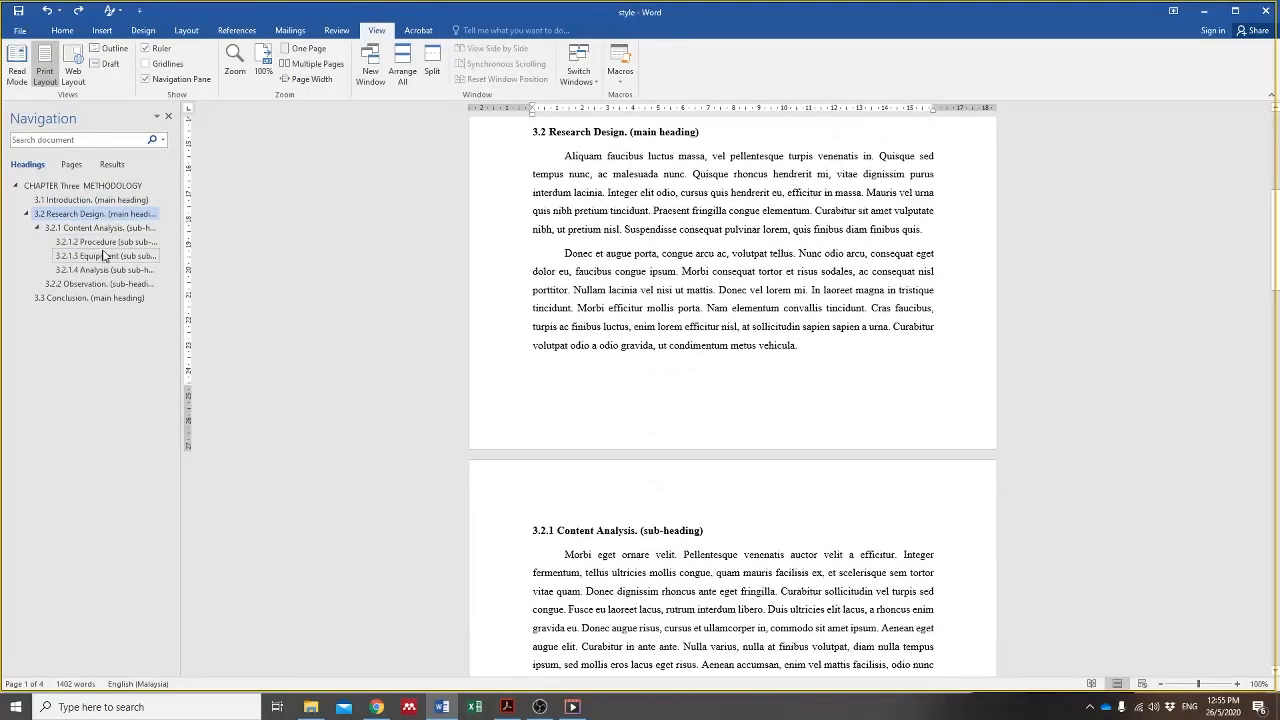
left_click(100, 256)
left_click(105, 297)
left_click(100, 284)
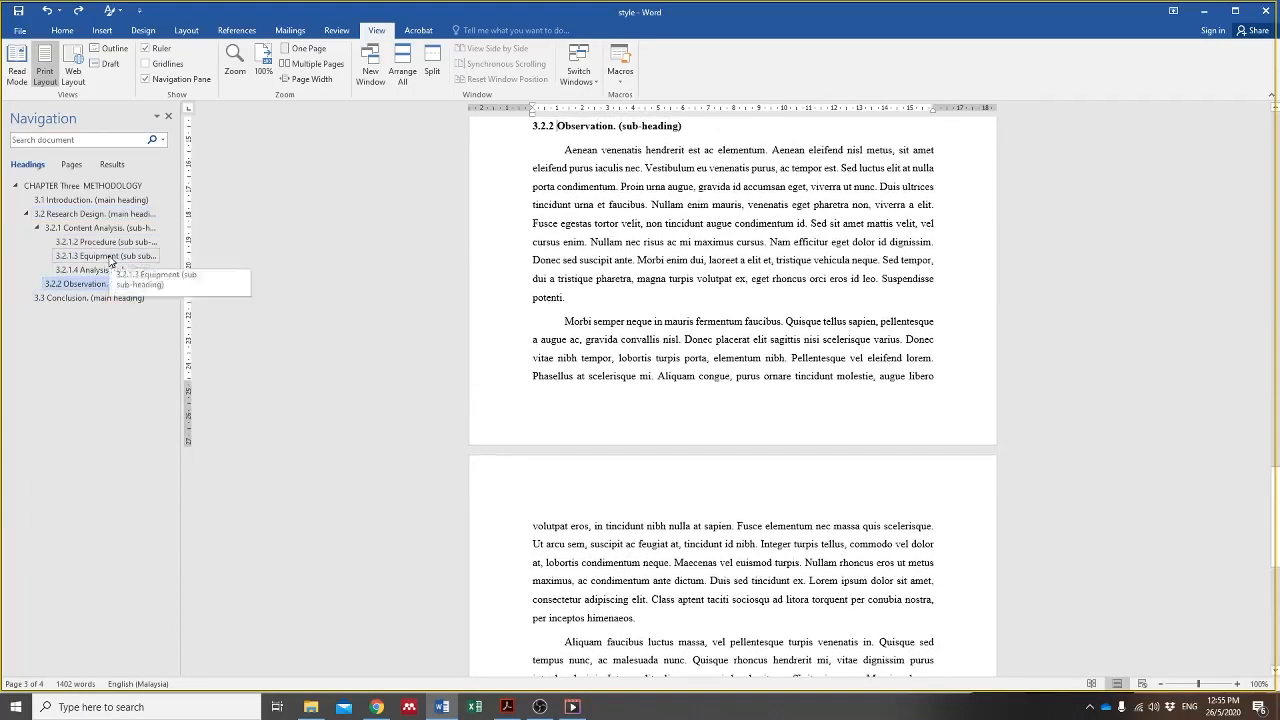
left_click(108, 256)
left_click(108, 242)
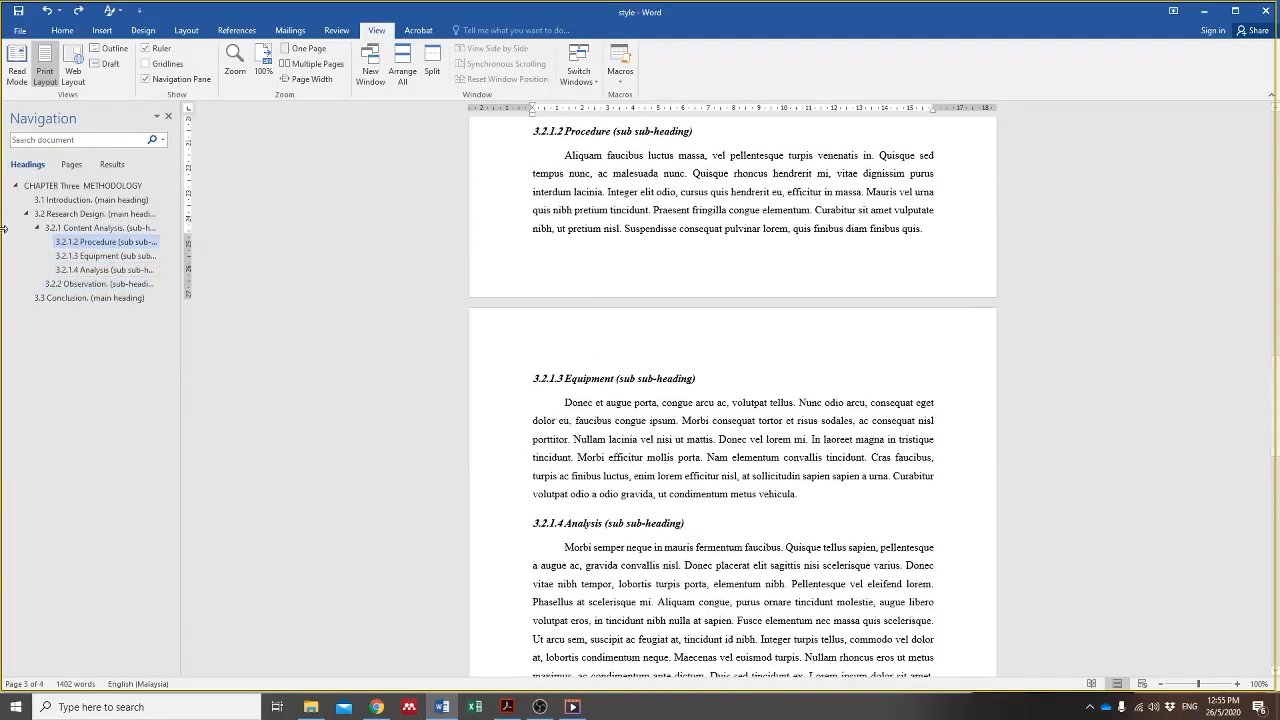
left_click(84, 226)
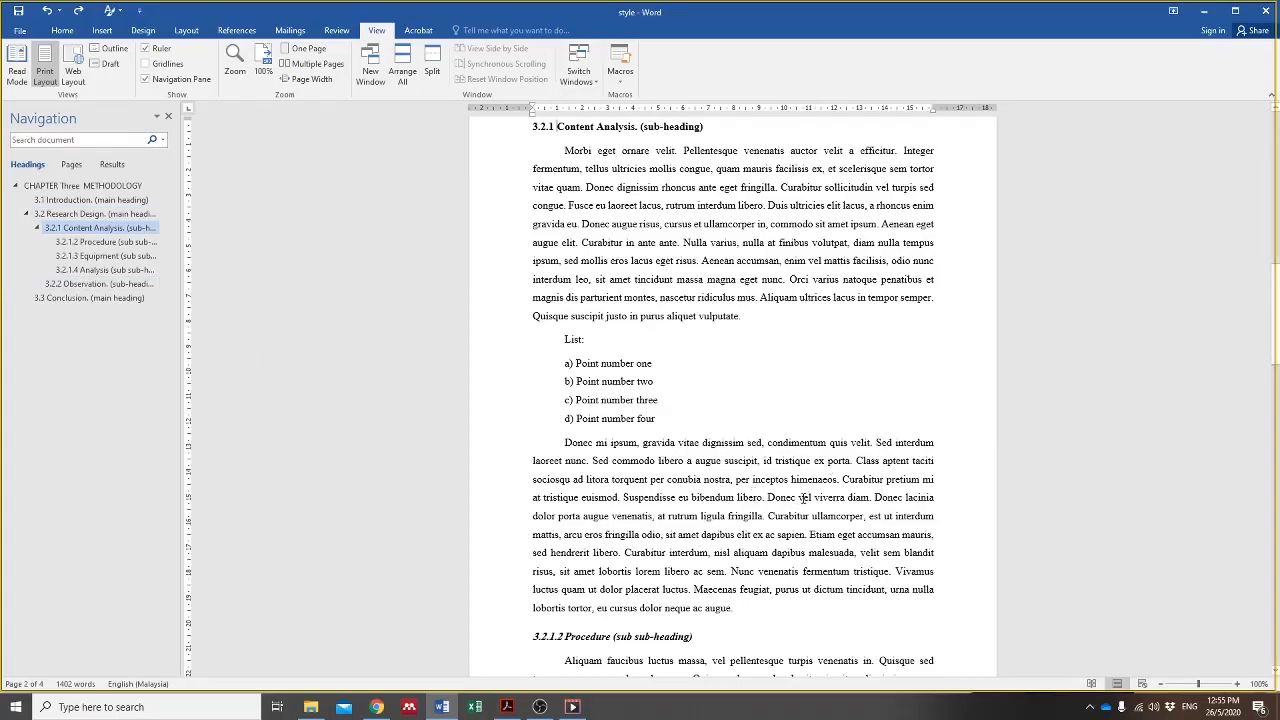
scroll(790, 532, "down", 5)
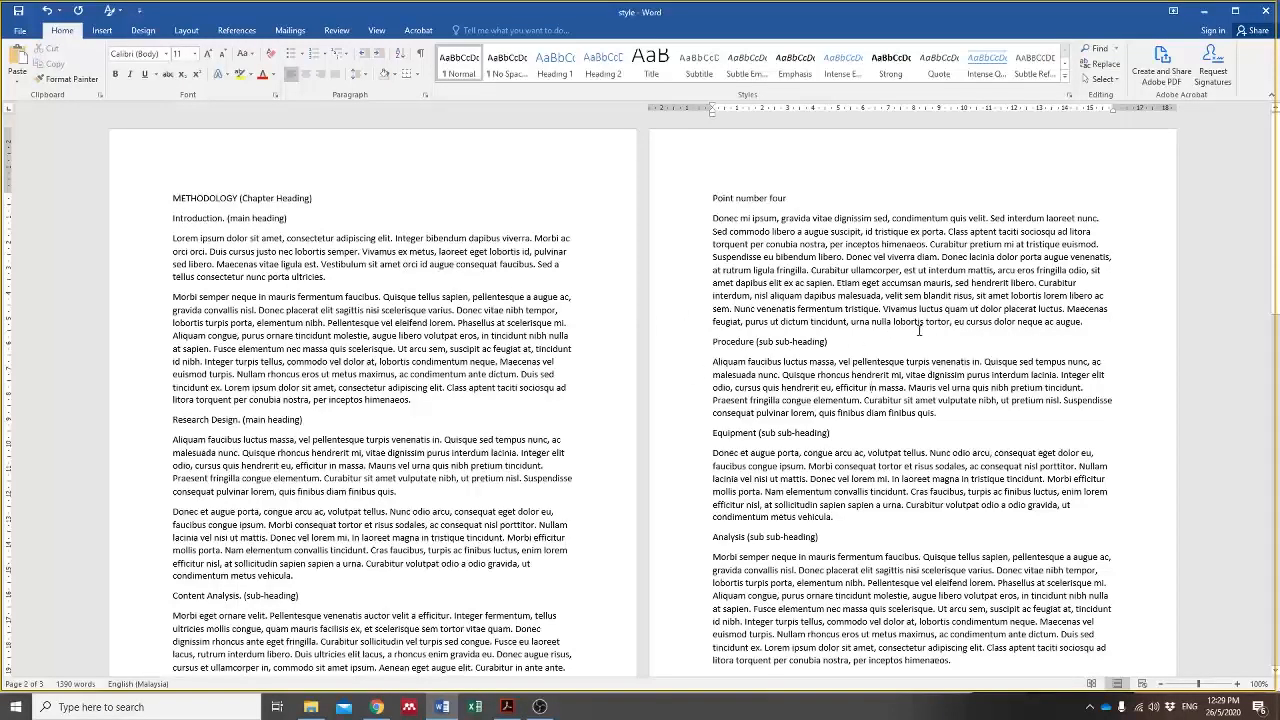
Step: Look through all pages of the unformatted version of the methodology chapter
scroll(918, 331, "down", 10)
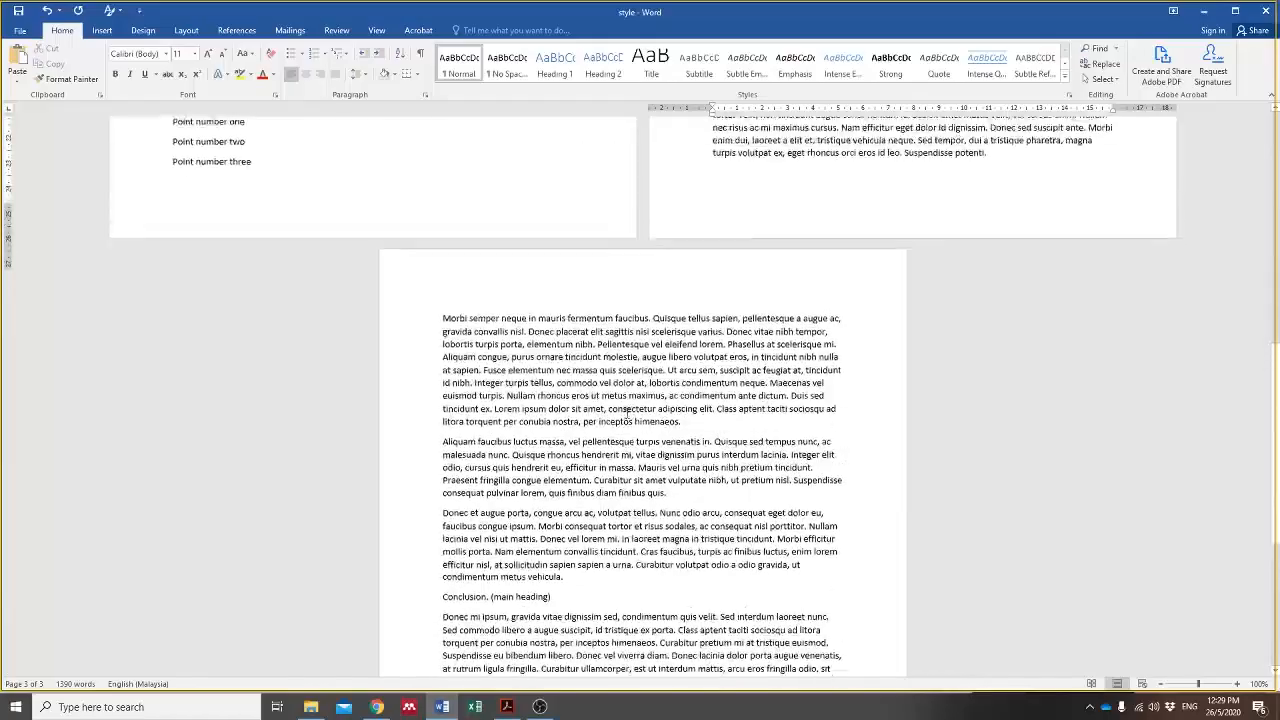
scroll(627, 413, "up", 10)
scroll(818, 396, "up", 3)
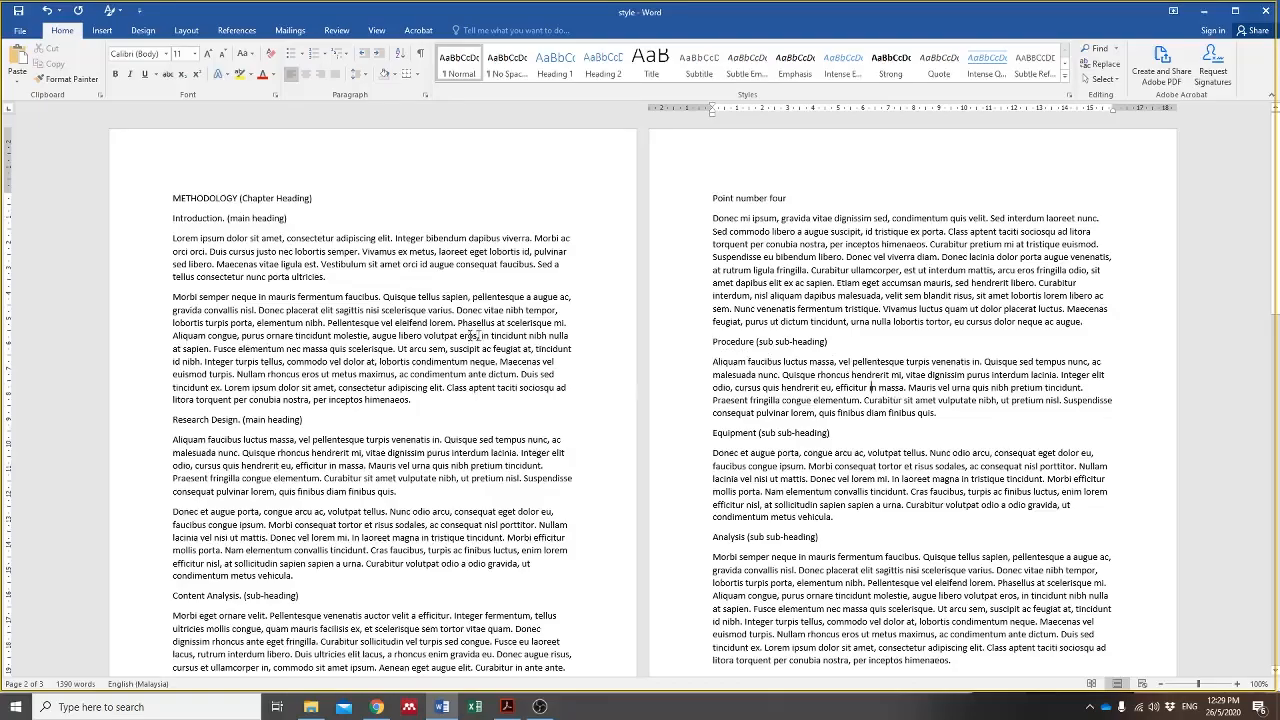
scroll(811, 360, "down", 12)
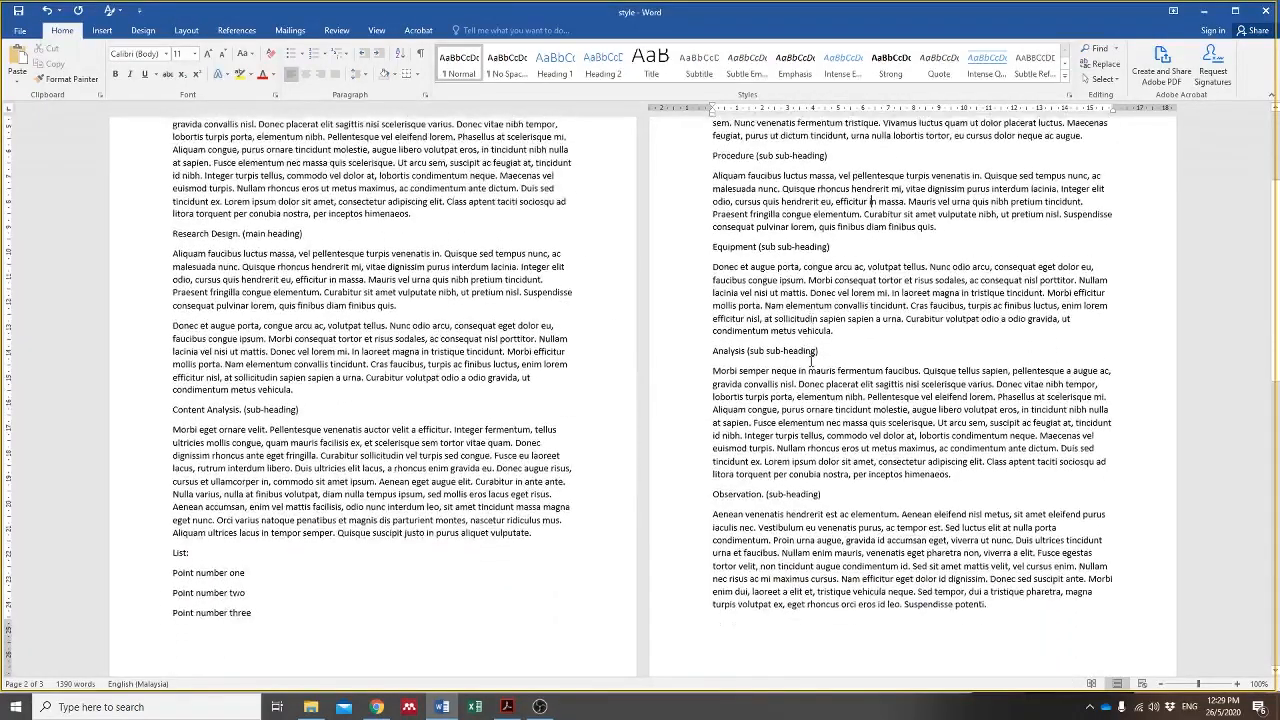
scroll(770, 389, "up", 12)
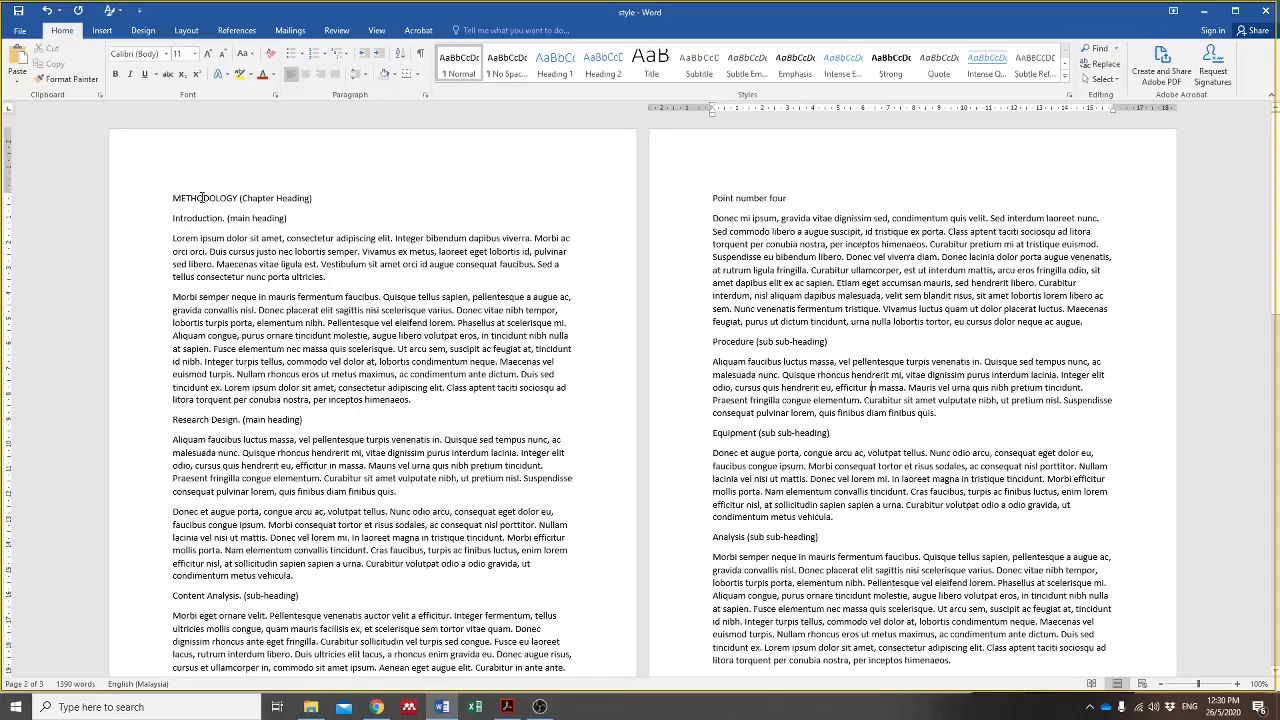
Step: Examine the unformatted chapter's heading levels, from the METHODOLOGY chapter heading through main headings and sub-headings to the Procedure sub sub-heading
left_click_drag(203, 197, 312, 198)
left_click(354, 311)
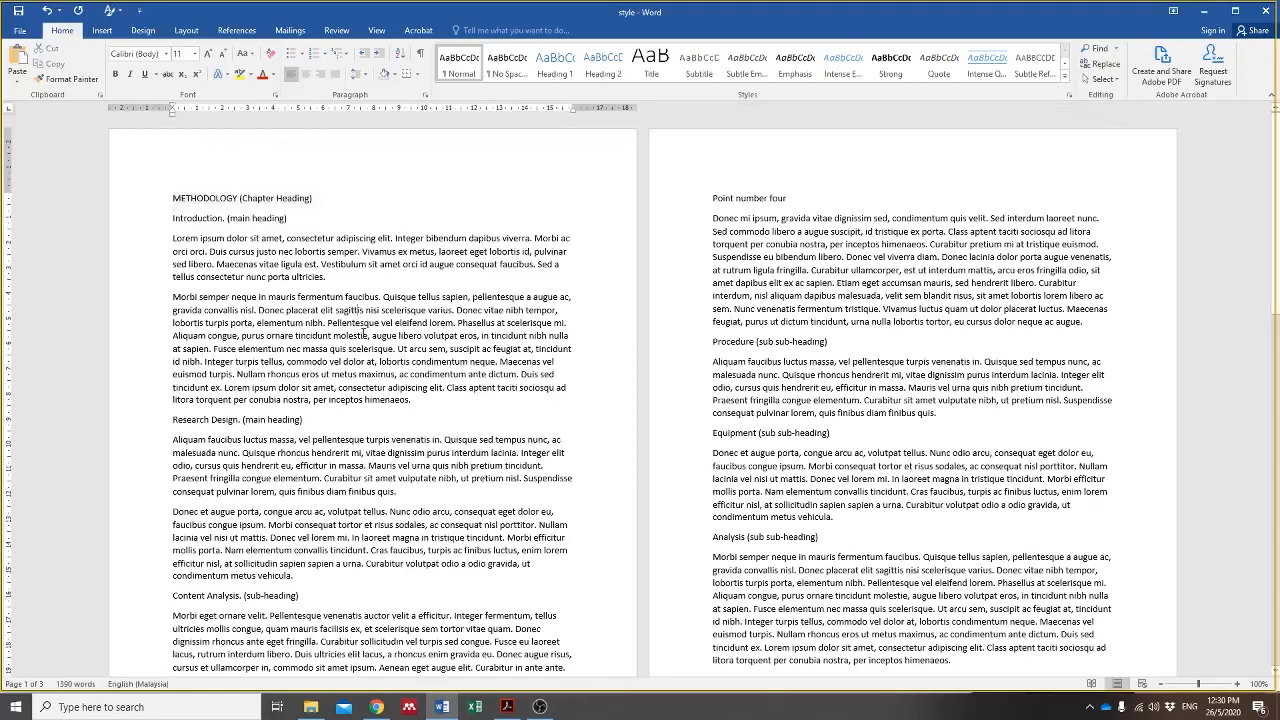
triple_click(181, 219)
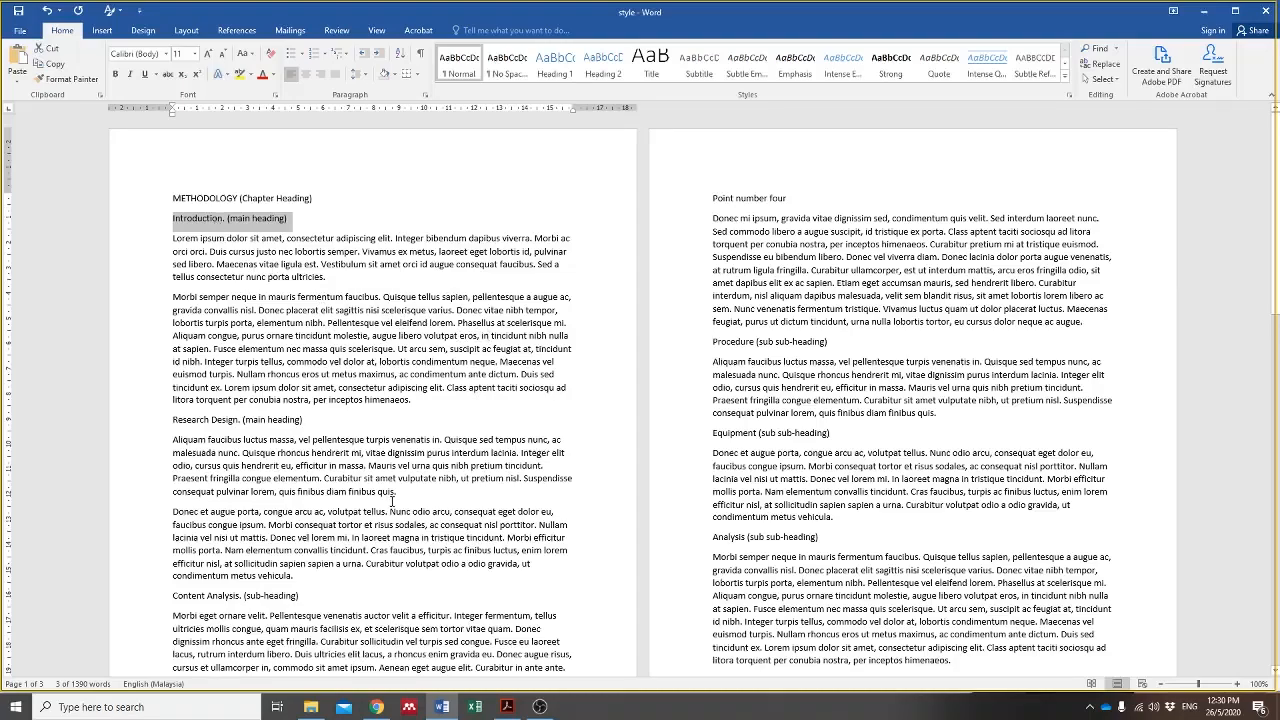
left_click_drag(176, 419, 241, 419)
scroll(365, 477, "down", 1)
scroll(366, 478, "down", 2)
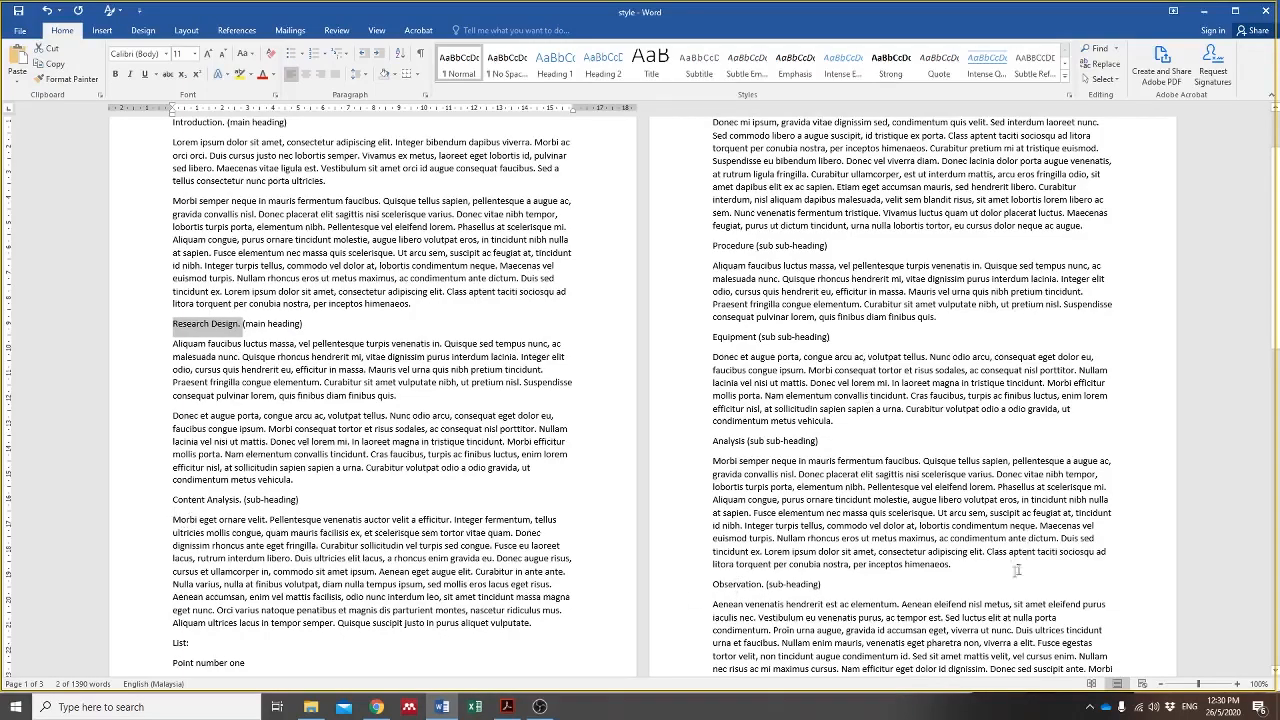
scroll(850, 577, "down", 5)
scroll(850, 577, "down", 4)
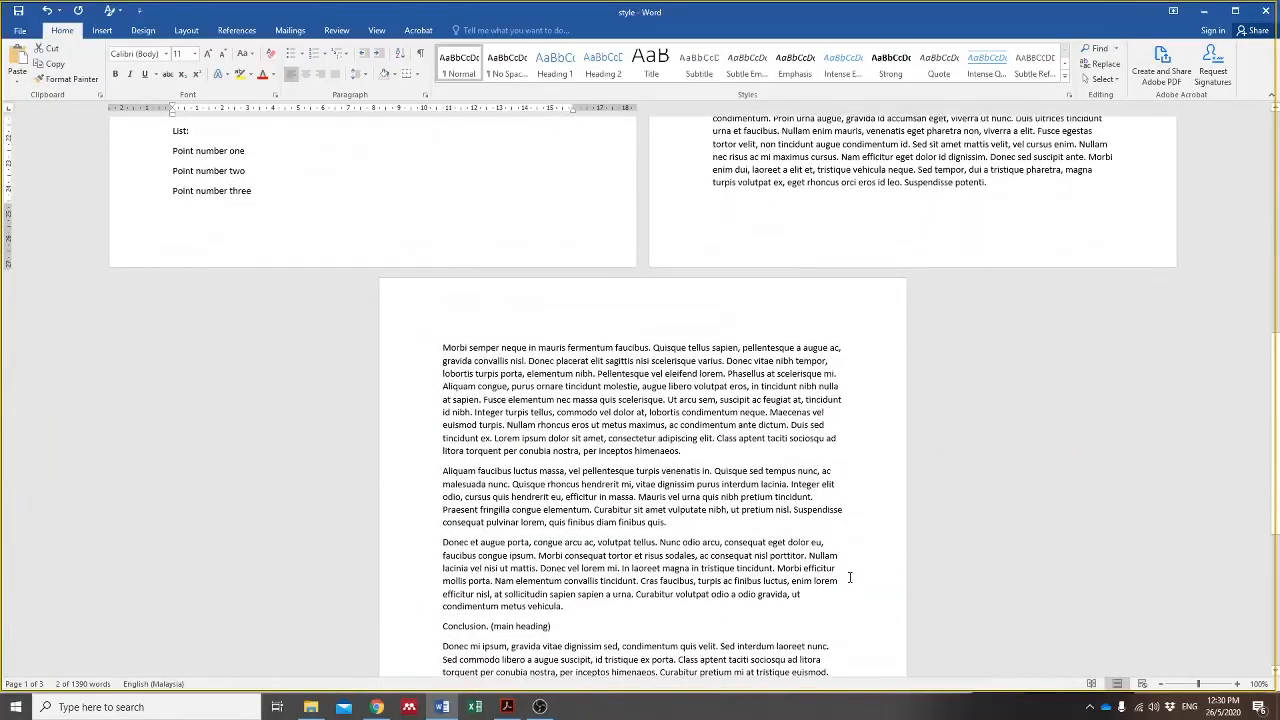
scroll(599, 618, "up", 8)
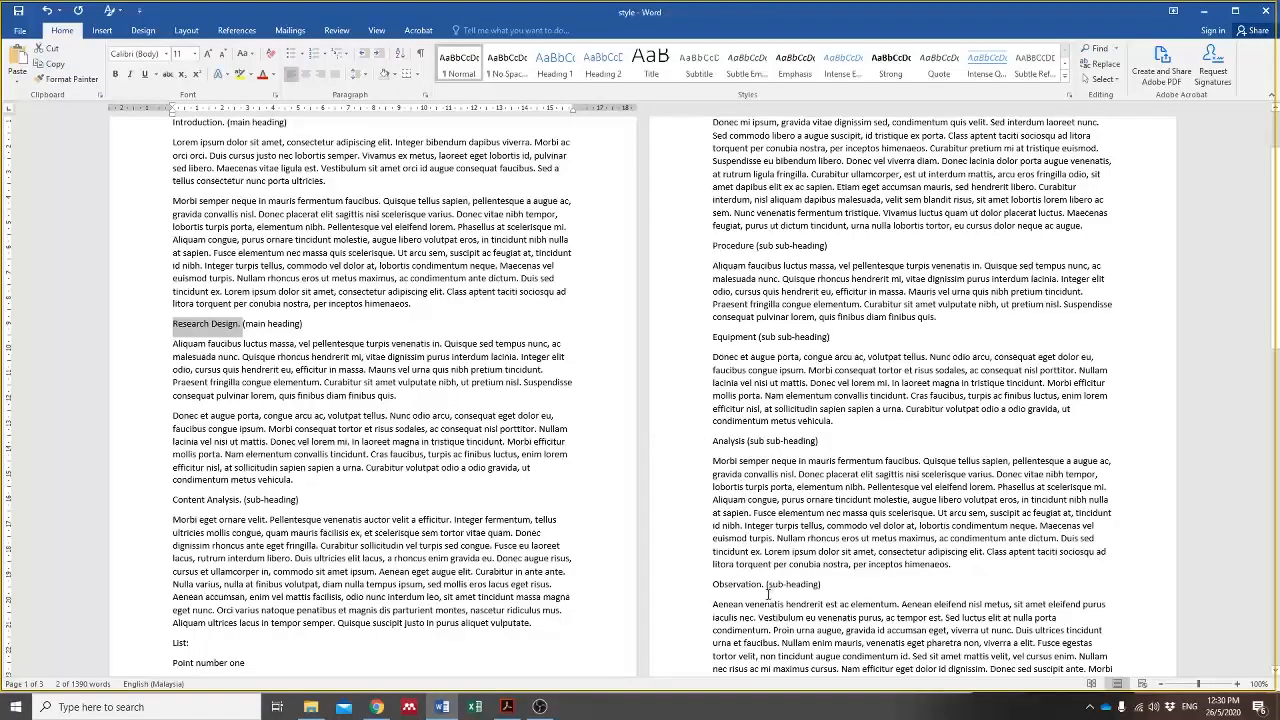
scroll(768, 594, "up", 1)
scroll(768, 594, "down", 10)
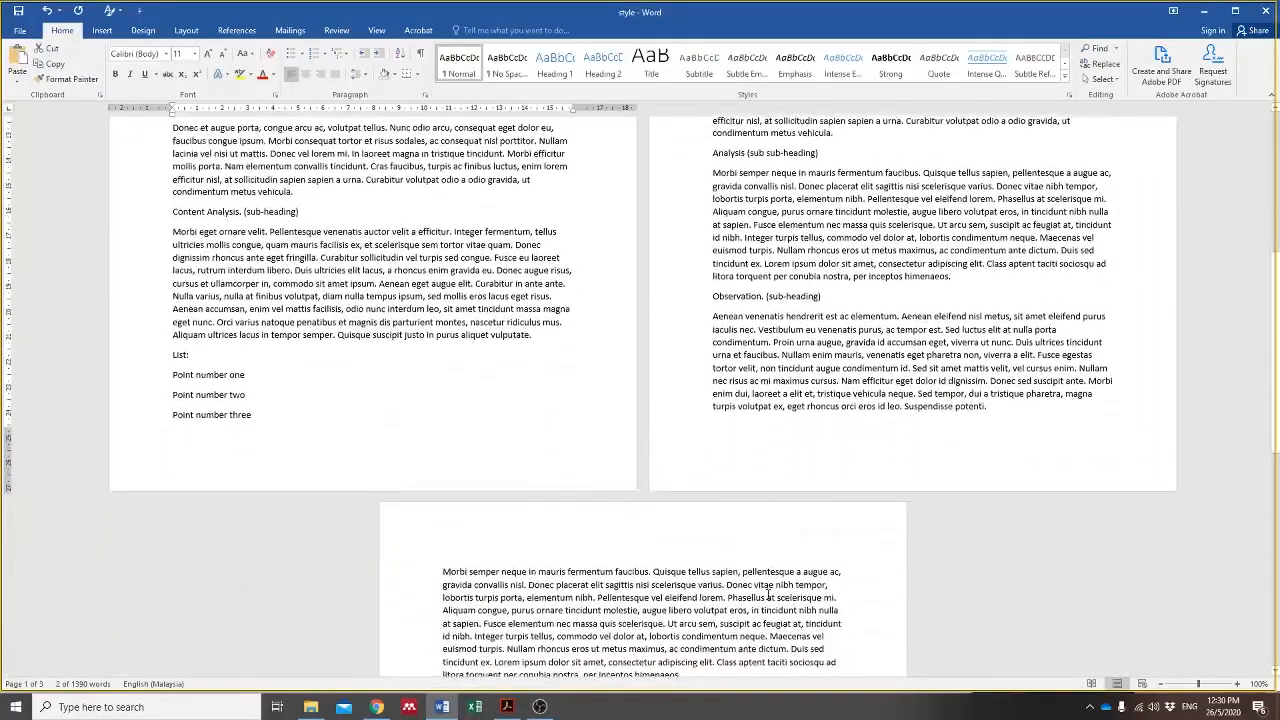
scroll(768, 594, "up", 5)
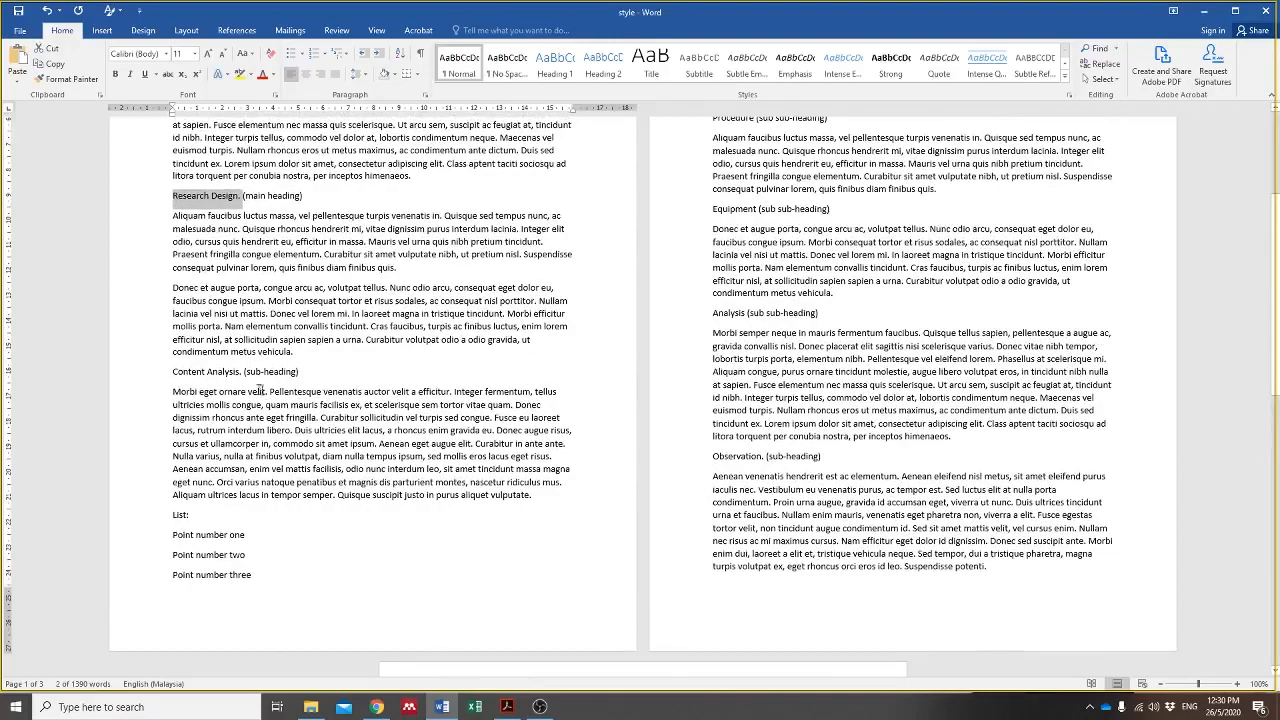
scroll(586, 363, "up", 1)
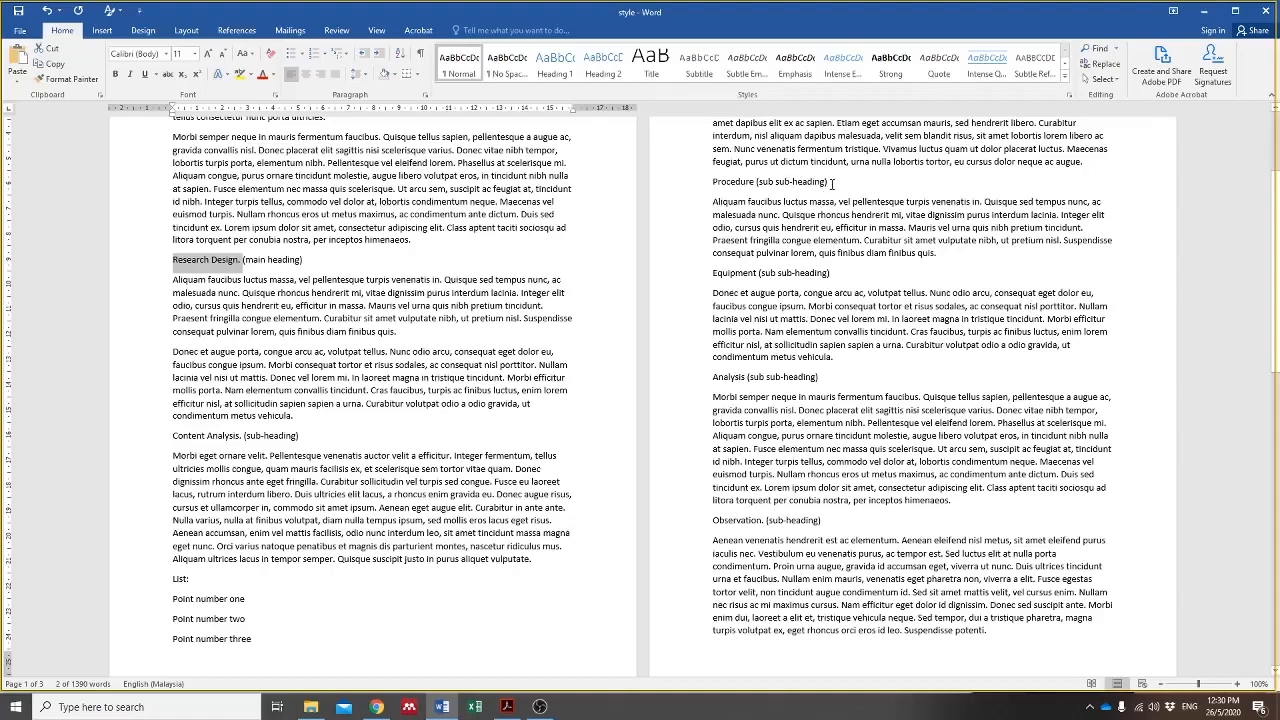
left_click_drag(830, 183, 714, 183)
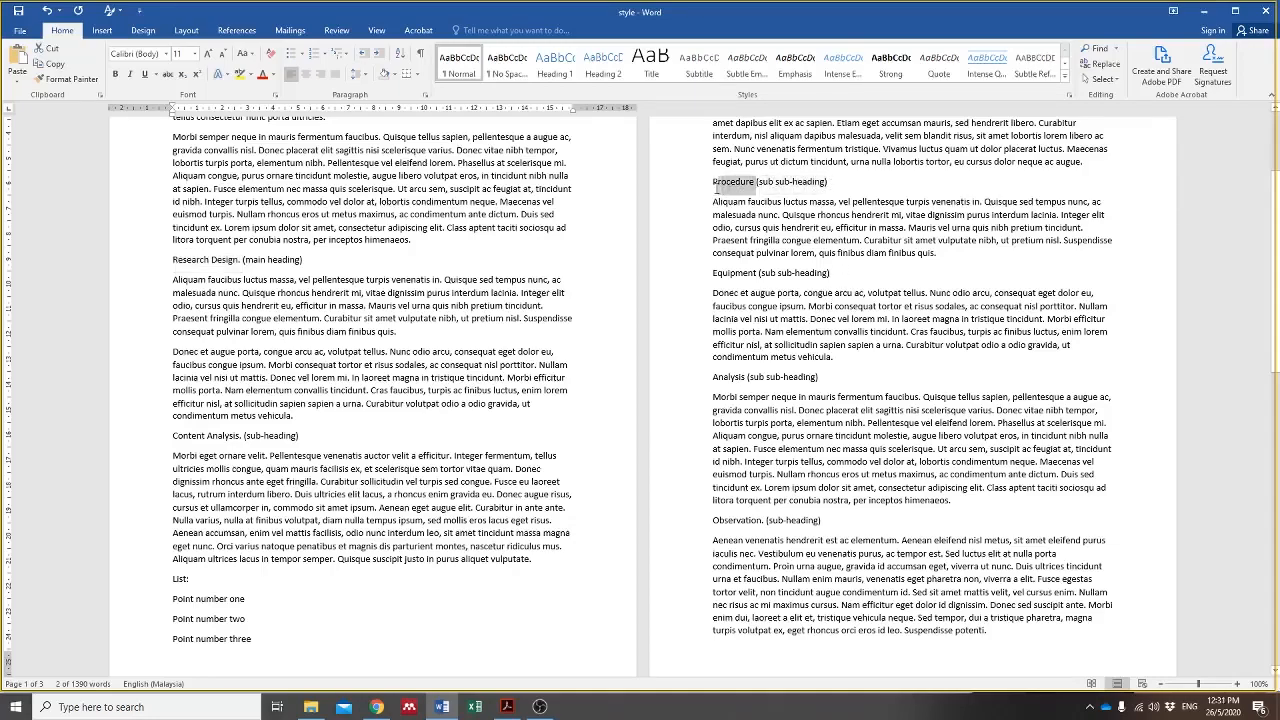
left_click(810, 203)
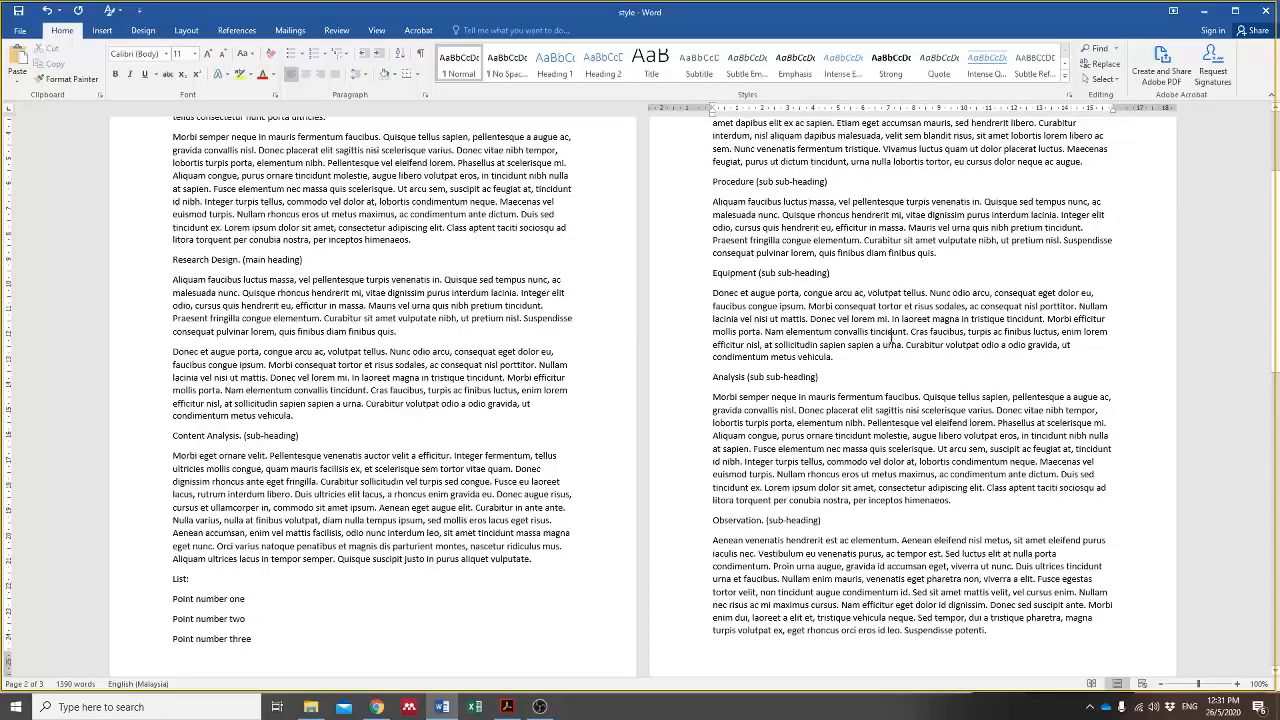
Step: Examine the plain list of points under Content Analysis and the surrounding body text in the unformatted chapter
scroll(512, 373, "down", 4)
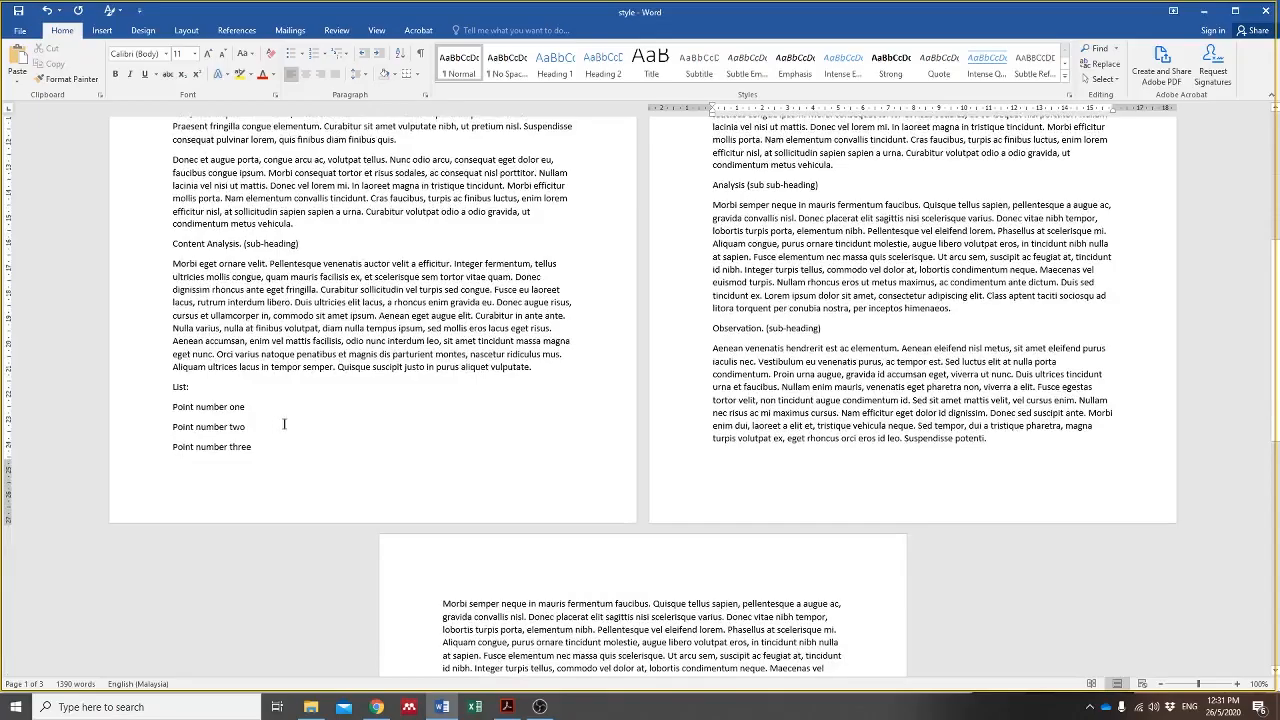
scroll(215, 430, "up", 2)
scroll(221, 457, "down", 2)
scroll(221, 457, "up", 8)
scroll(220, 457, "down", 6)
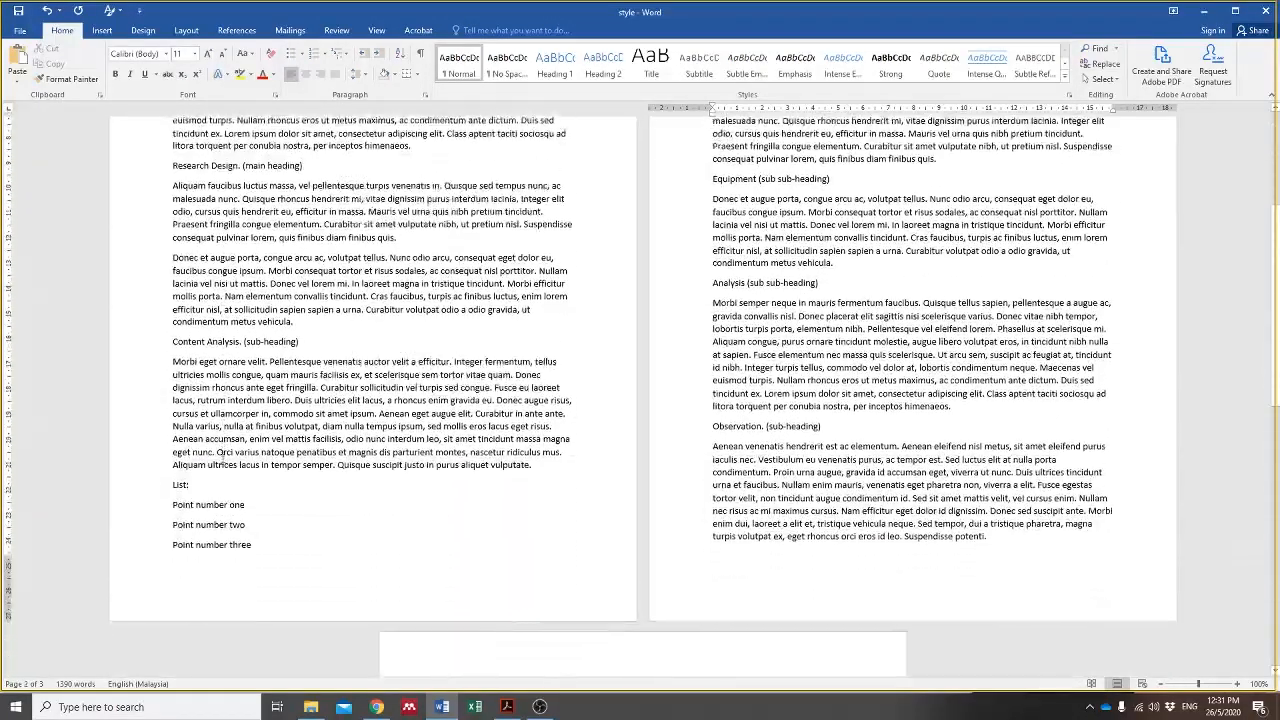
scroll(221, 457, "down", 2)
left_click_drag(176, 406, 233, 410)
left_click(240, 436)
scroll(230, 400, "up", 7)
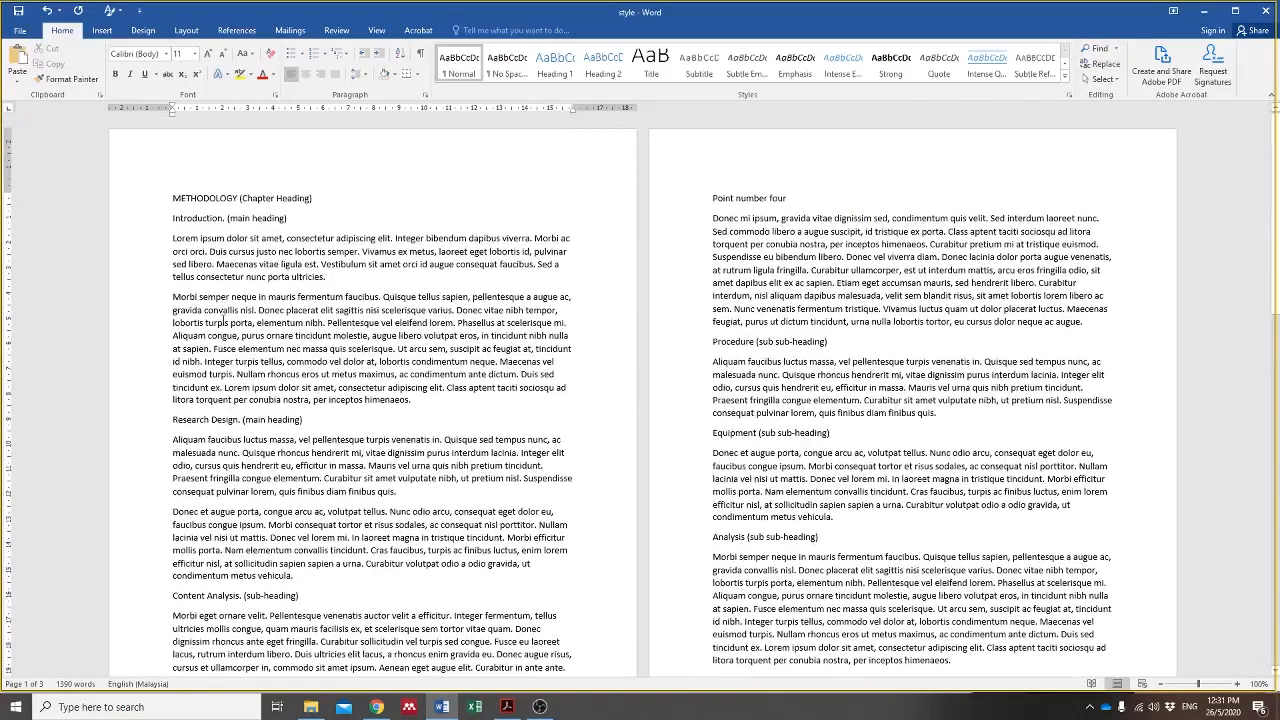
left_click(903, 296)
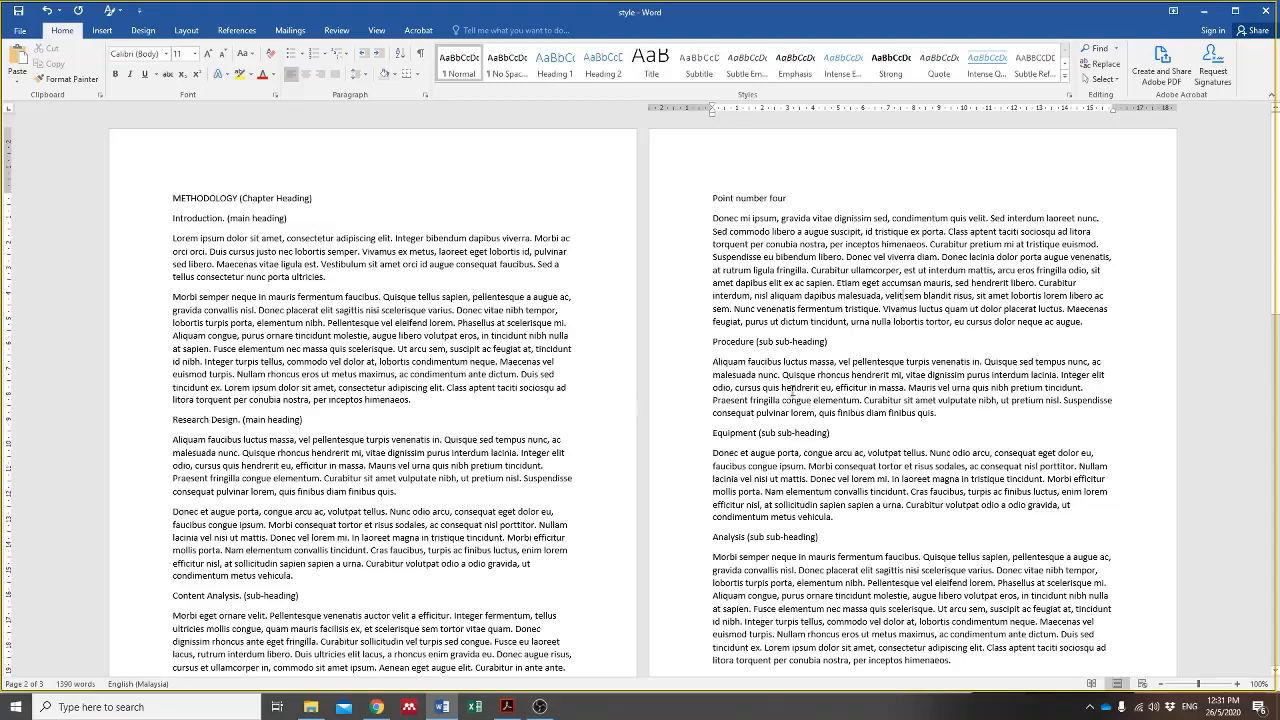
Step: Modify the Normal style used for the body text to Times New Roman, 12 pt, with justified alignment
left_click(379, 356)
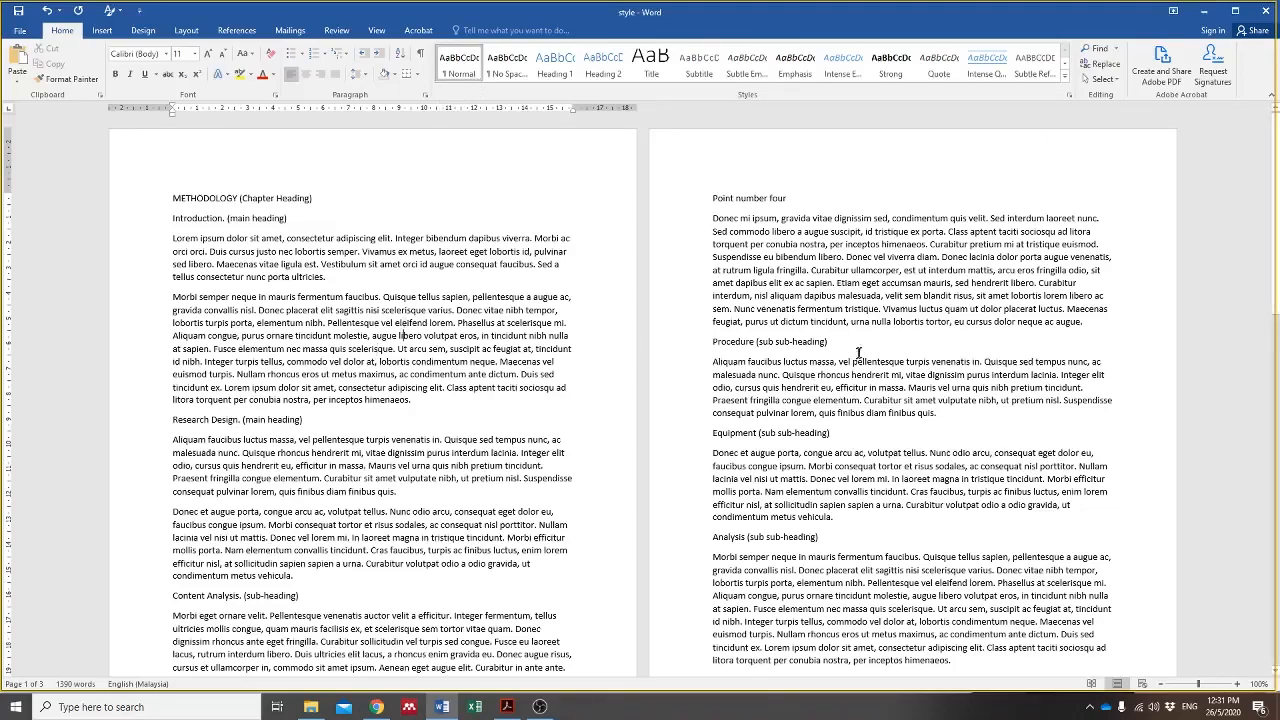
left_click_drag(373, 335, 870, 389)
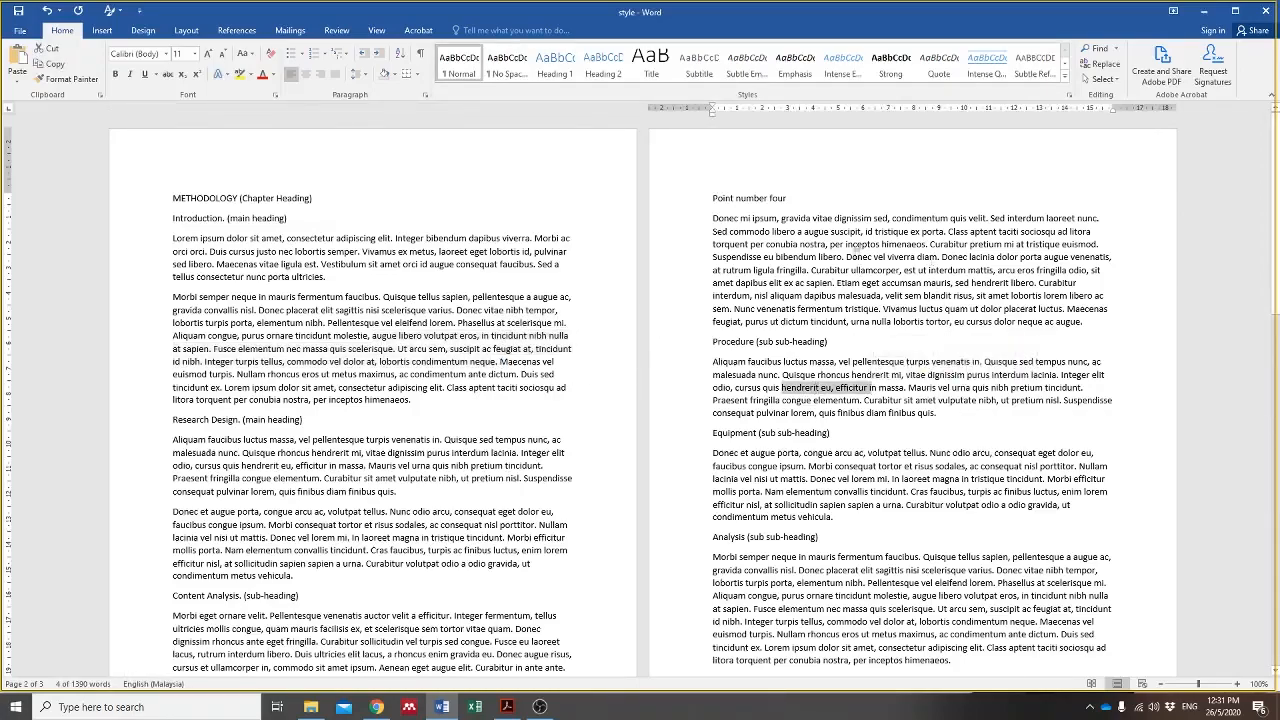
left_click_drag(822, 252, 899, 270)
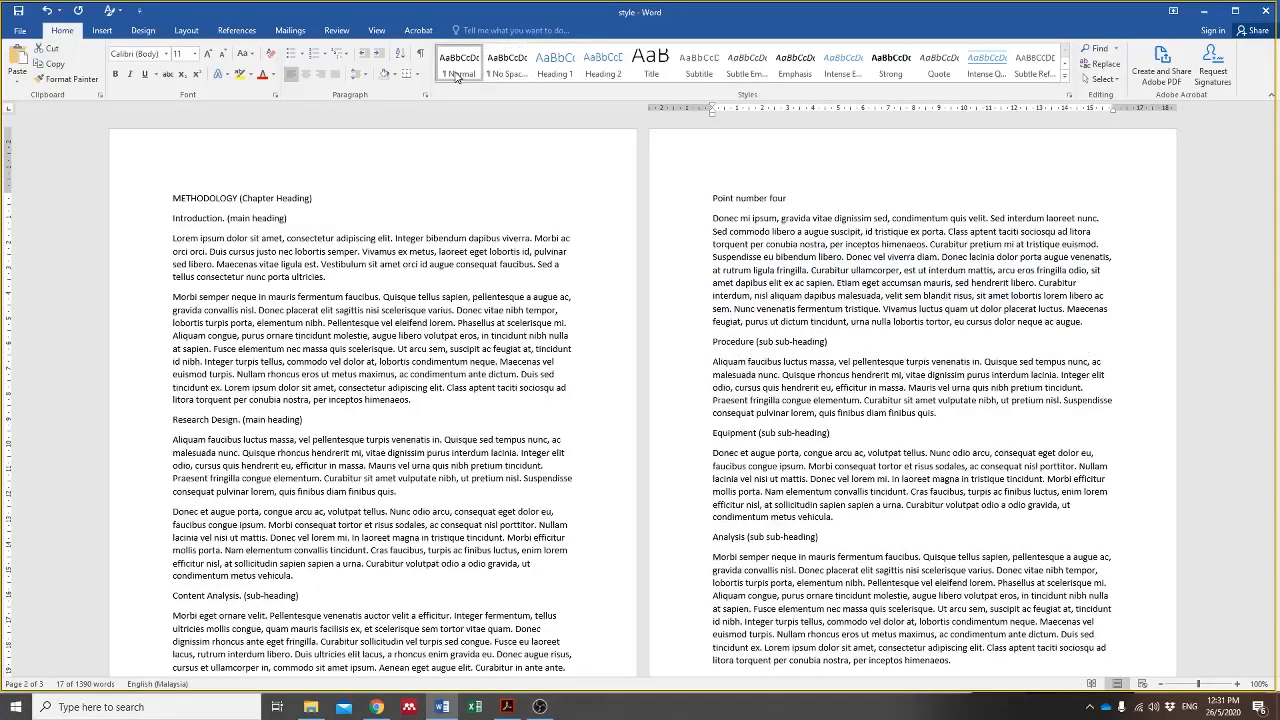
right_click(457, 76)
left_click(497, 97)
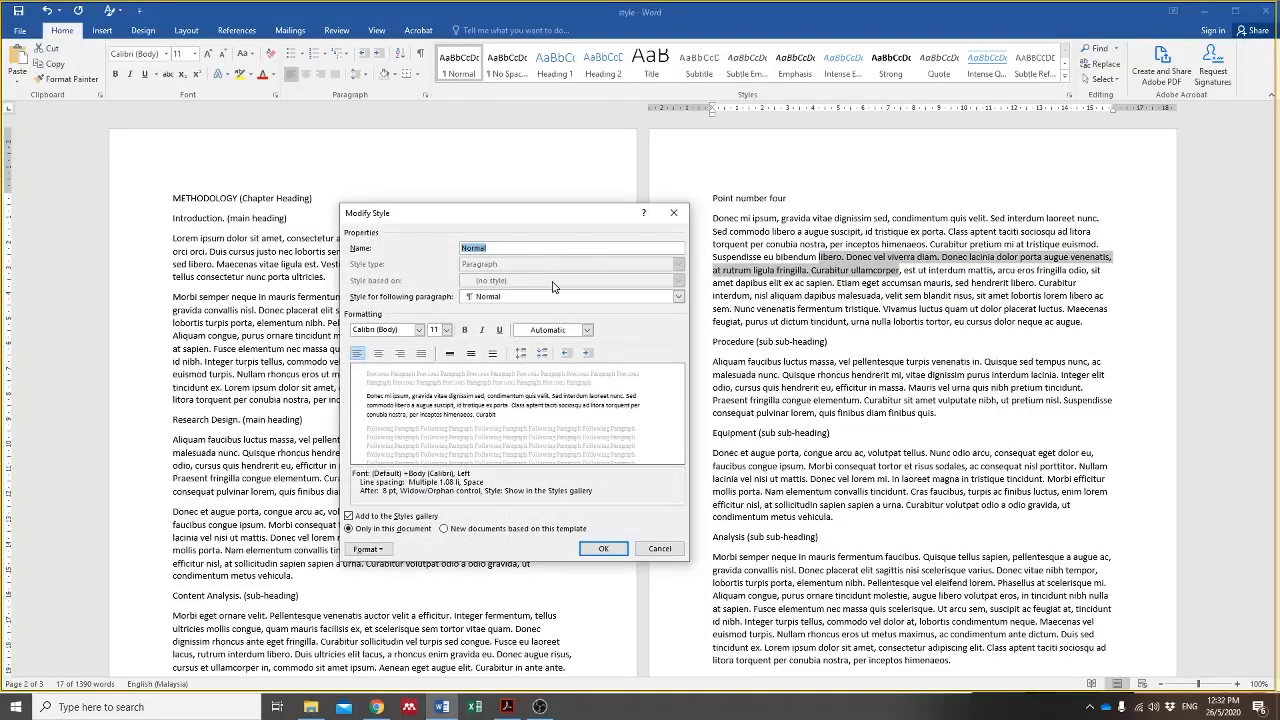
left_click(400, 331)
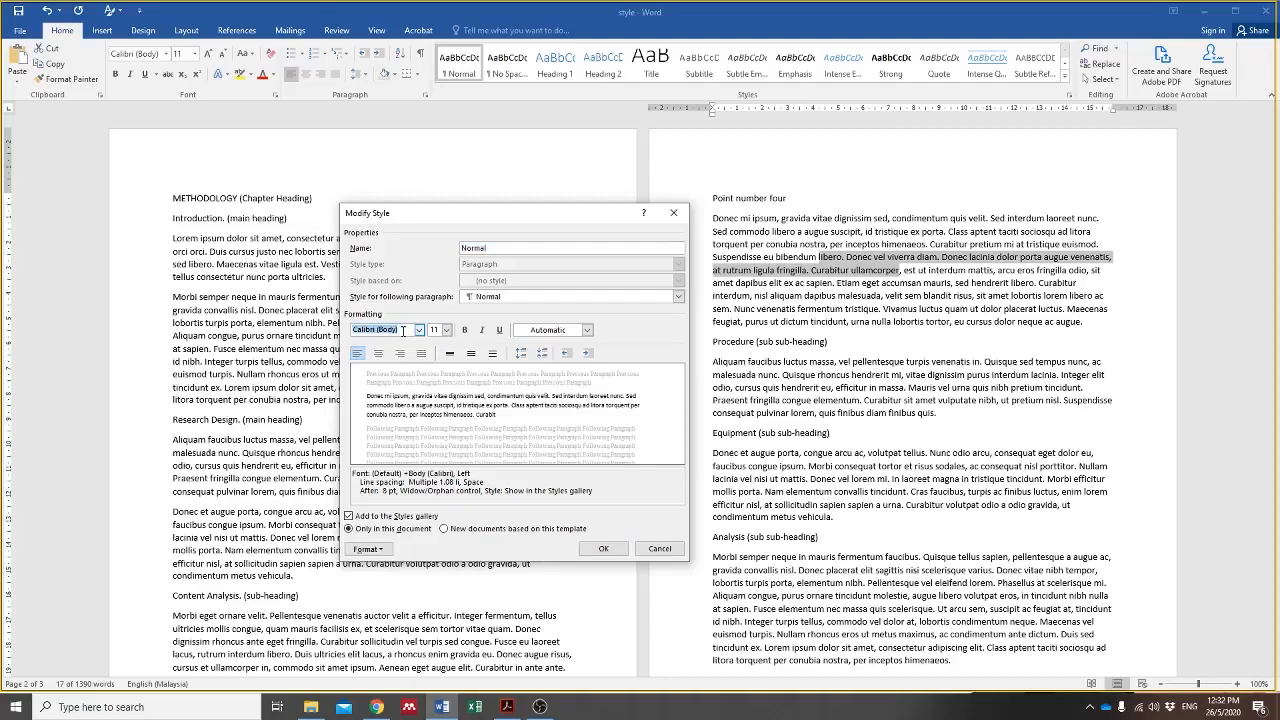
type("Times New Roman")
left_click(446, 330)
left_click(435, 377)
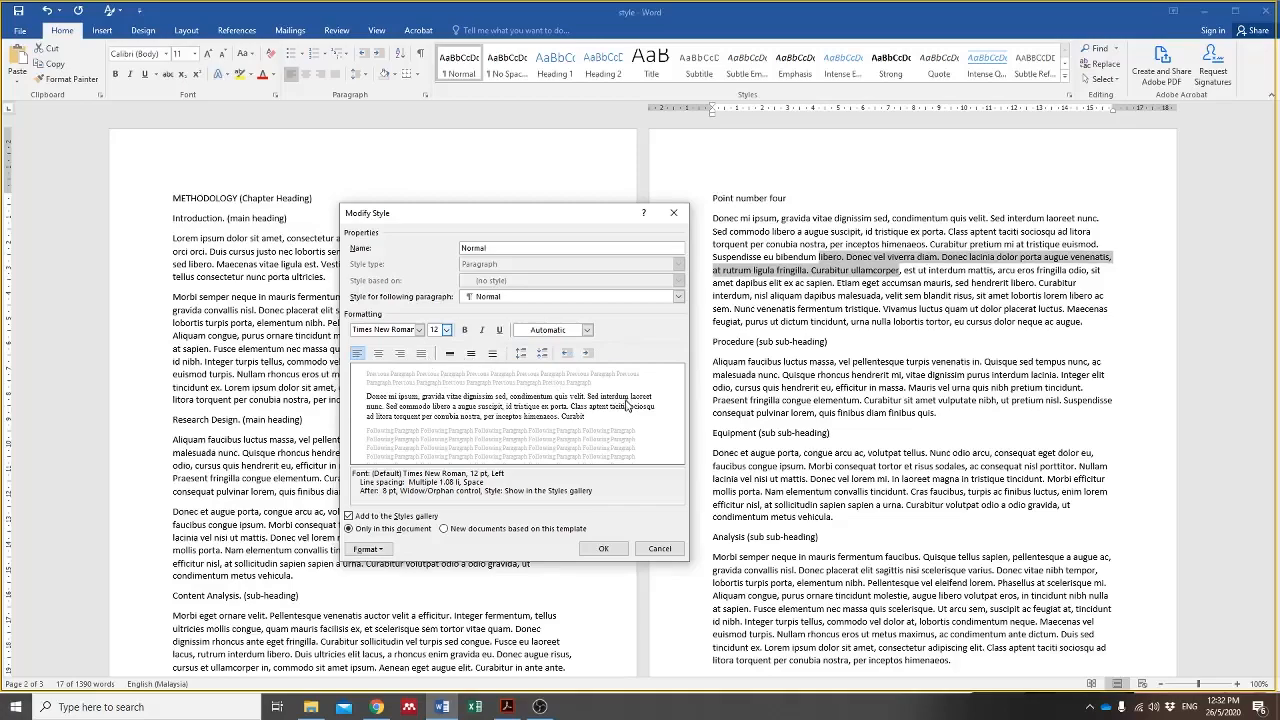
left_click(421, 354)
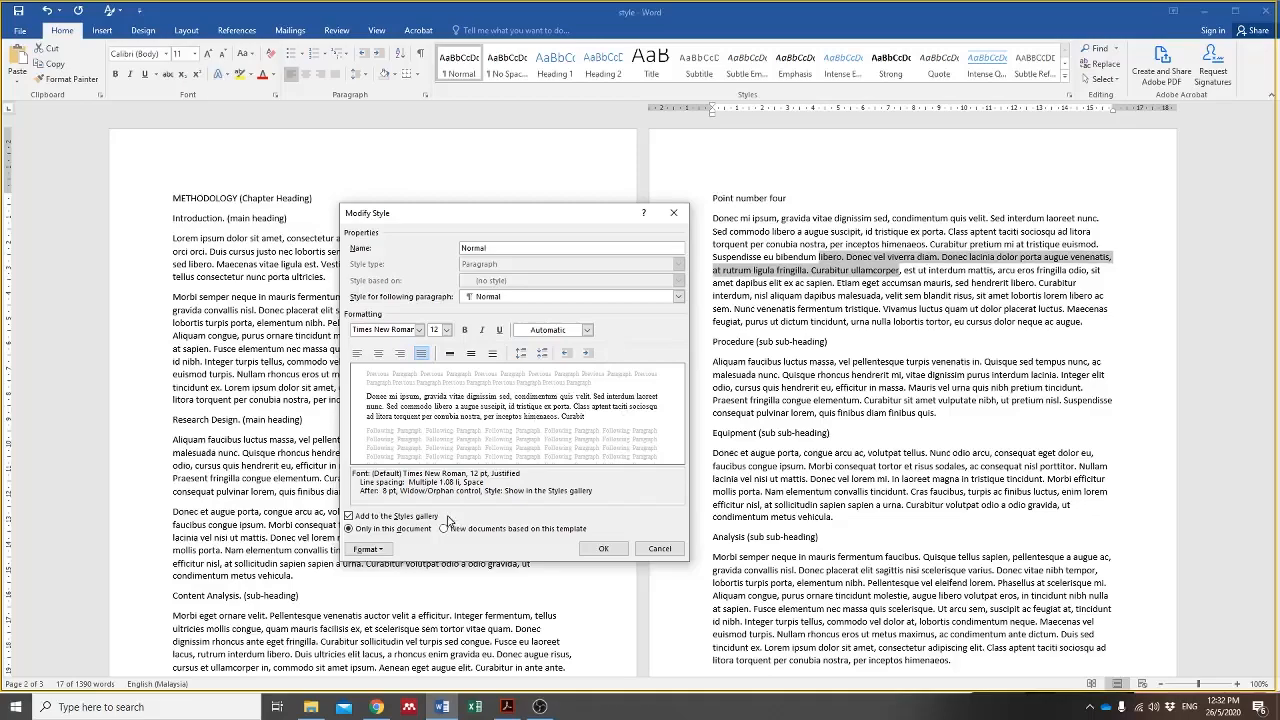
Step: Give the Normal style a first-line paragraph indent of 1.27 cm
left_click(391, 551)
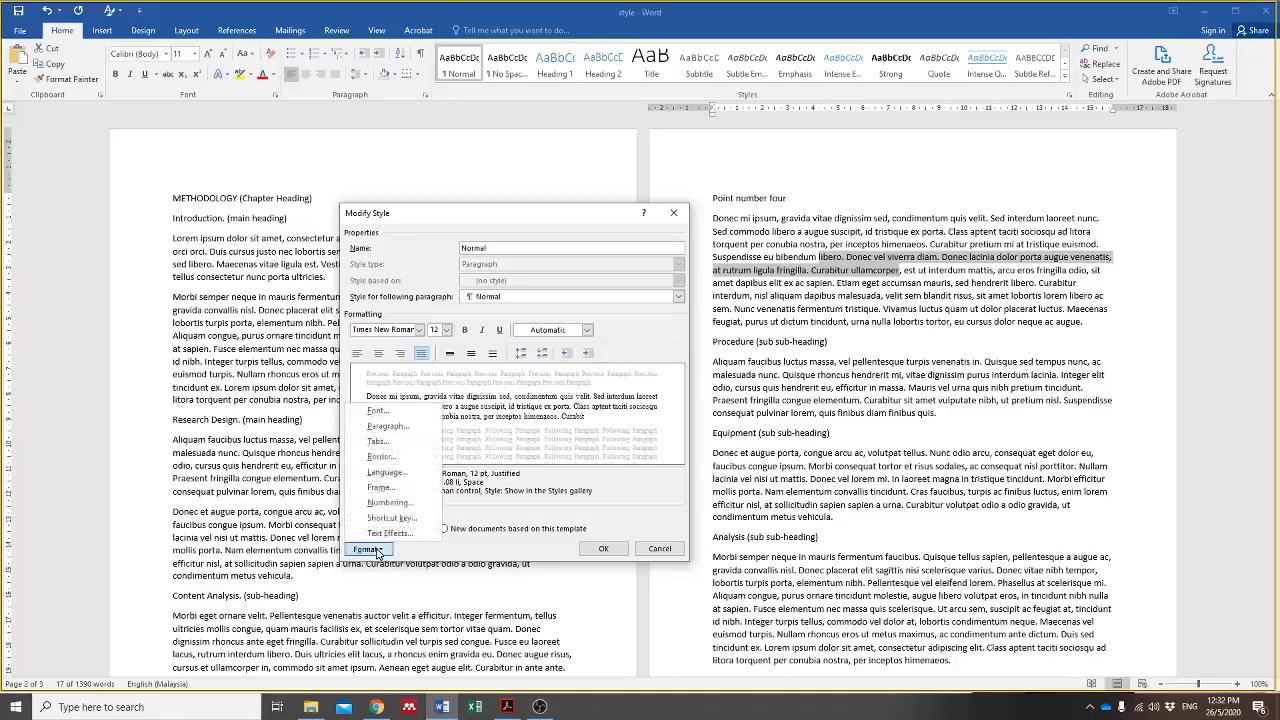
left_click(405, 428)
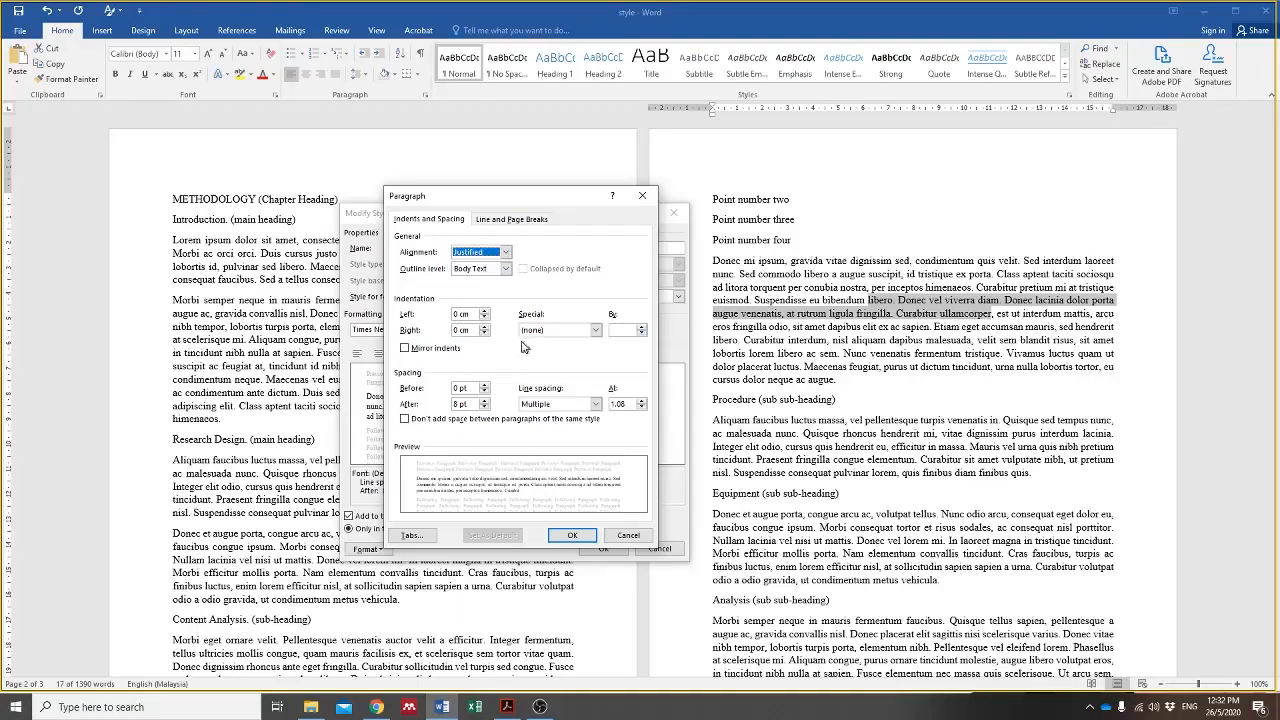
left_click(595, 330)
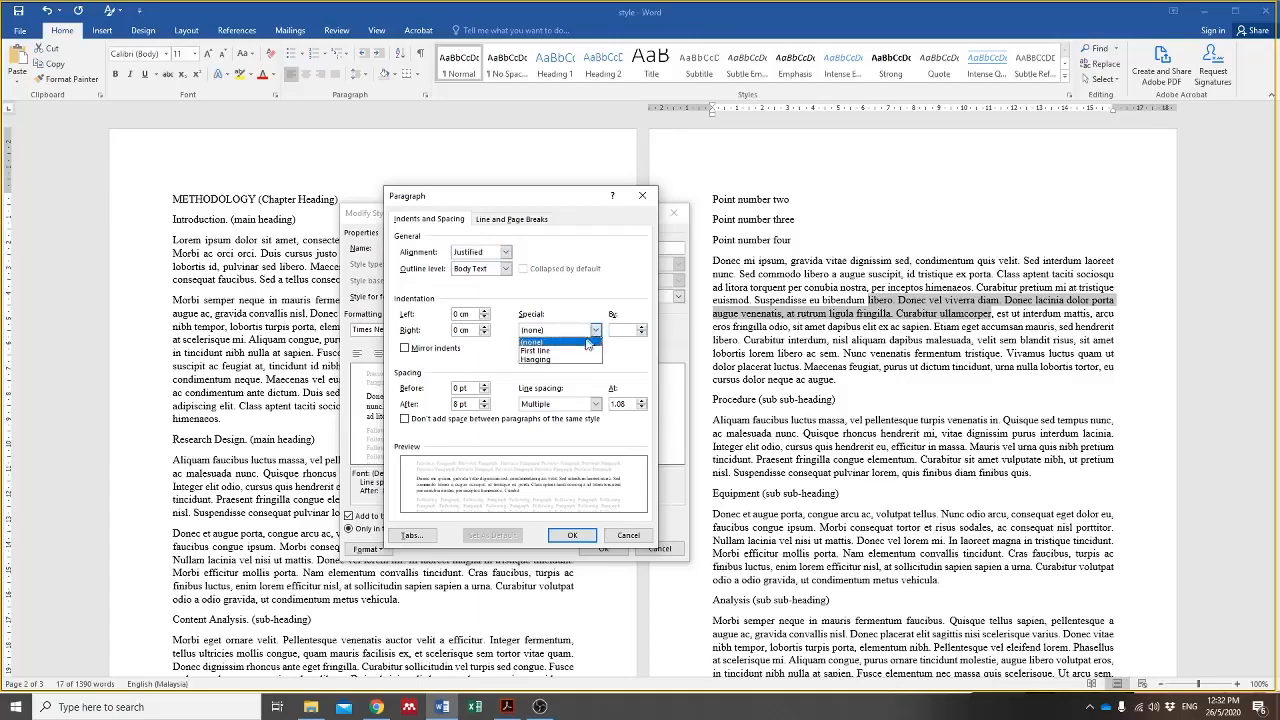
left_click(576, 352)
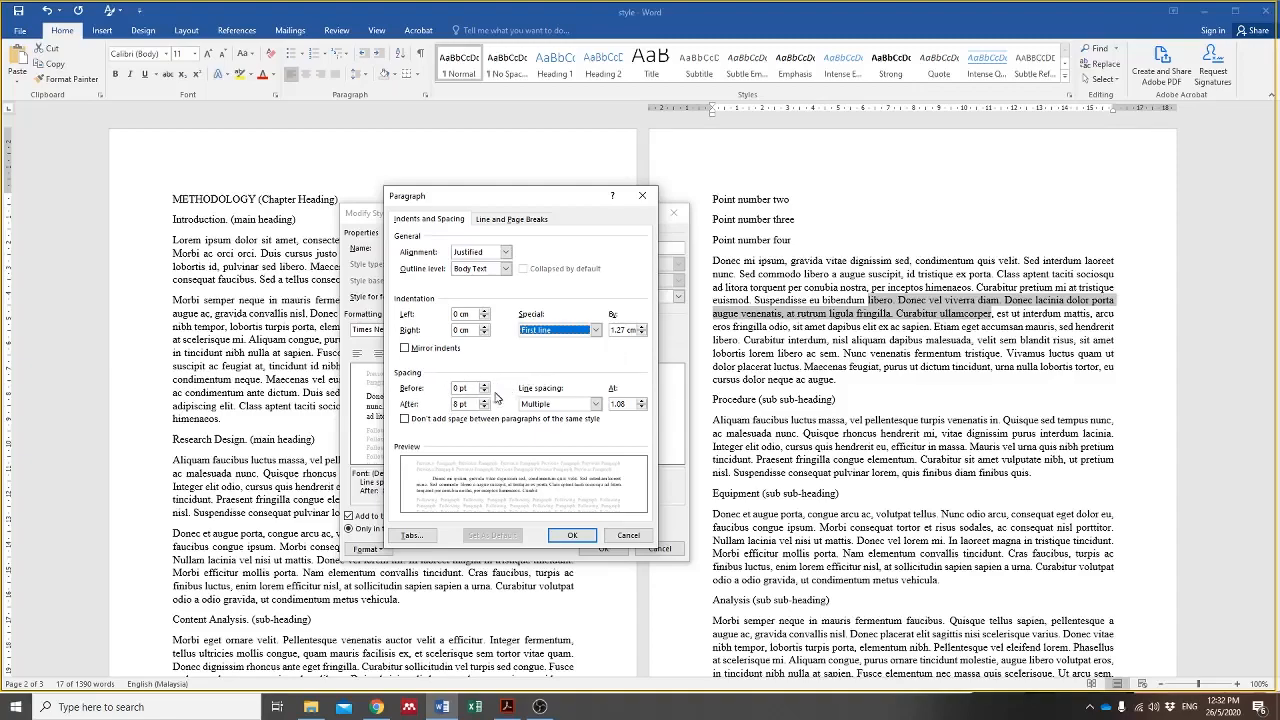
Step: Set the Normal style's paragraph spacing to 6 pt after with 1.5 line spacing, and save the style
left_click(459, 404)
left_click(595, 404)
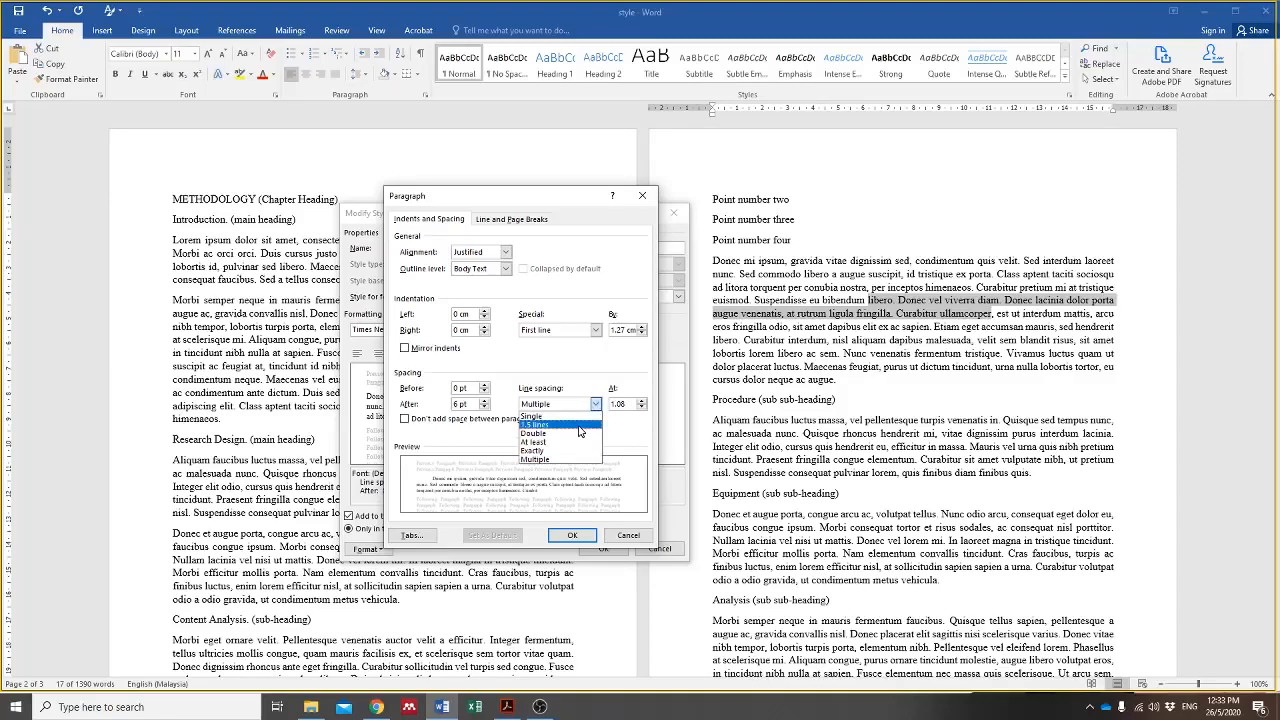
left_click(580, 425)
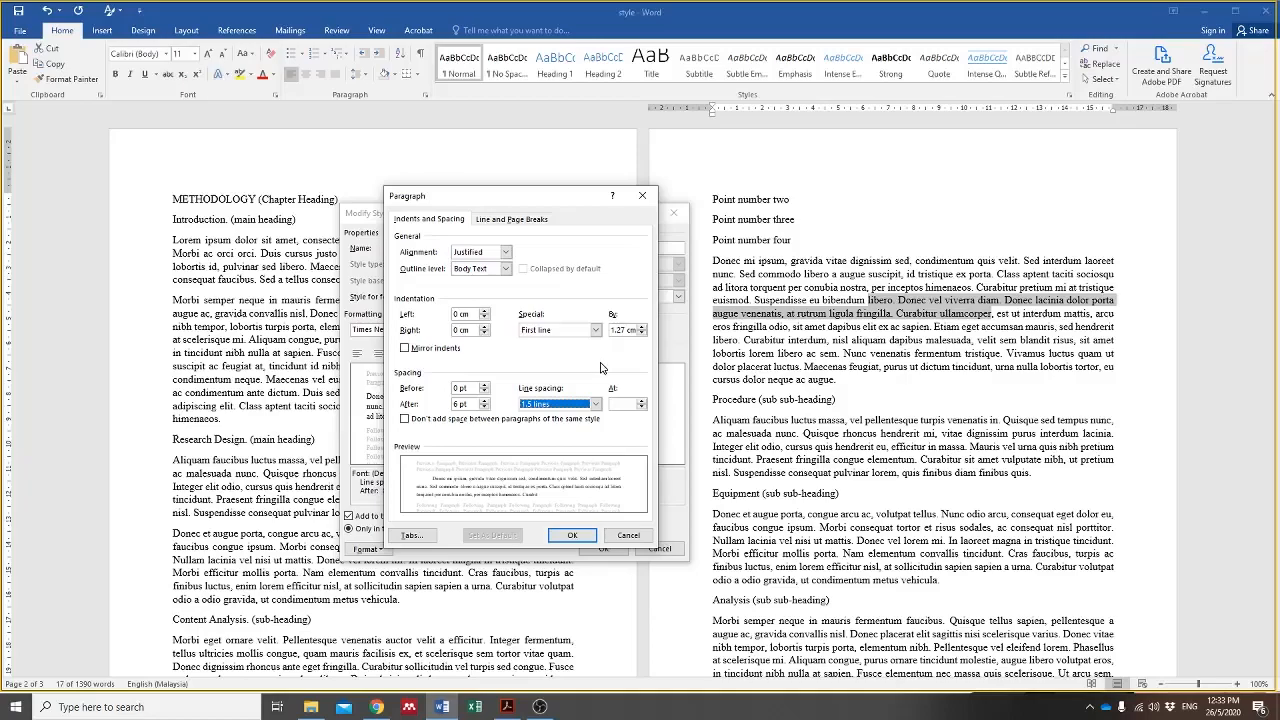
left_click(571, 537)
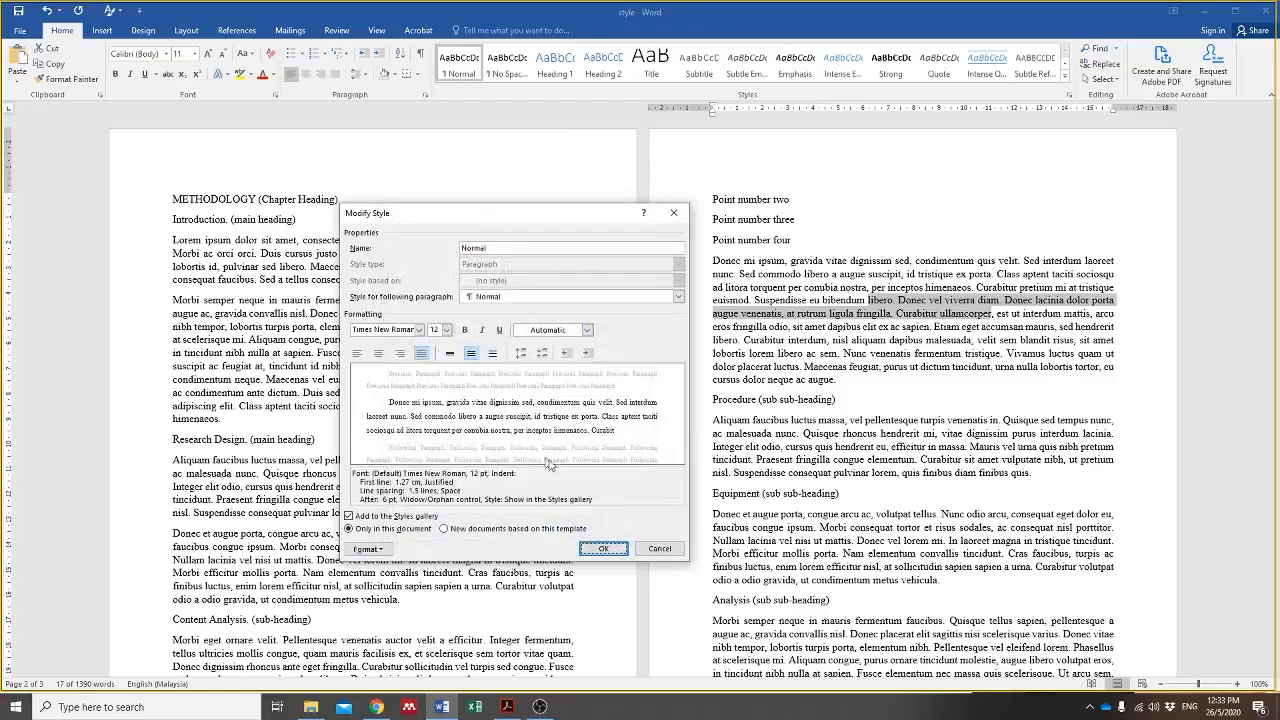
left_click(603, 548)
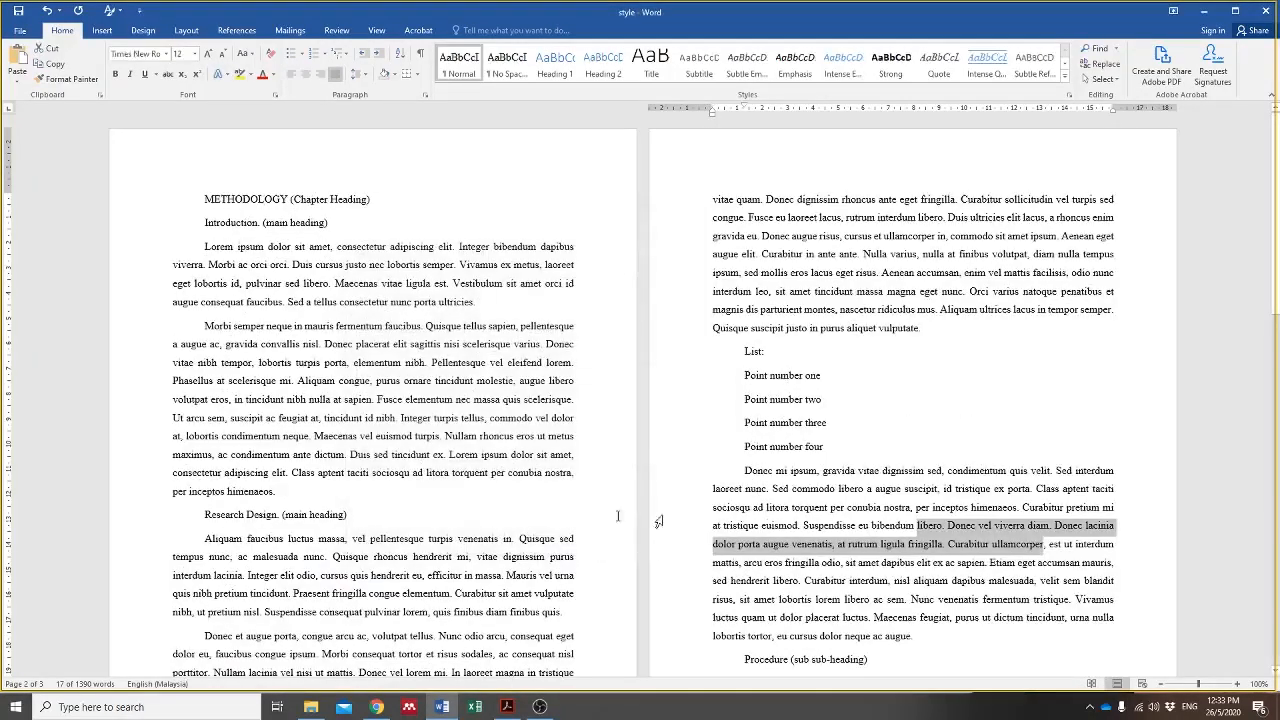
Step: Apply the Heading 1 style to the METHODOLOGY (Chapter Heading) line
scroll(776, 548, "down", 10)
scroll(777, 546, "down", 15)
scroll(769, 545, "up", 5)
double_click(258, 200)
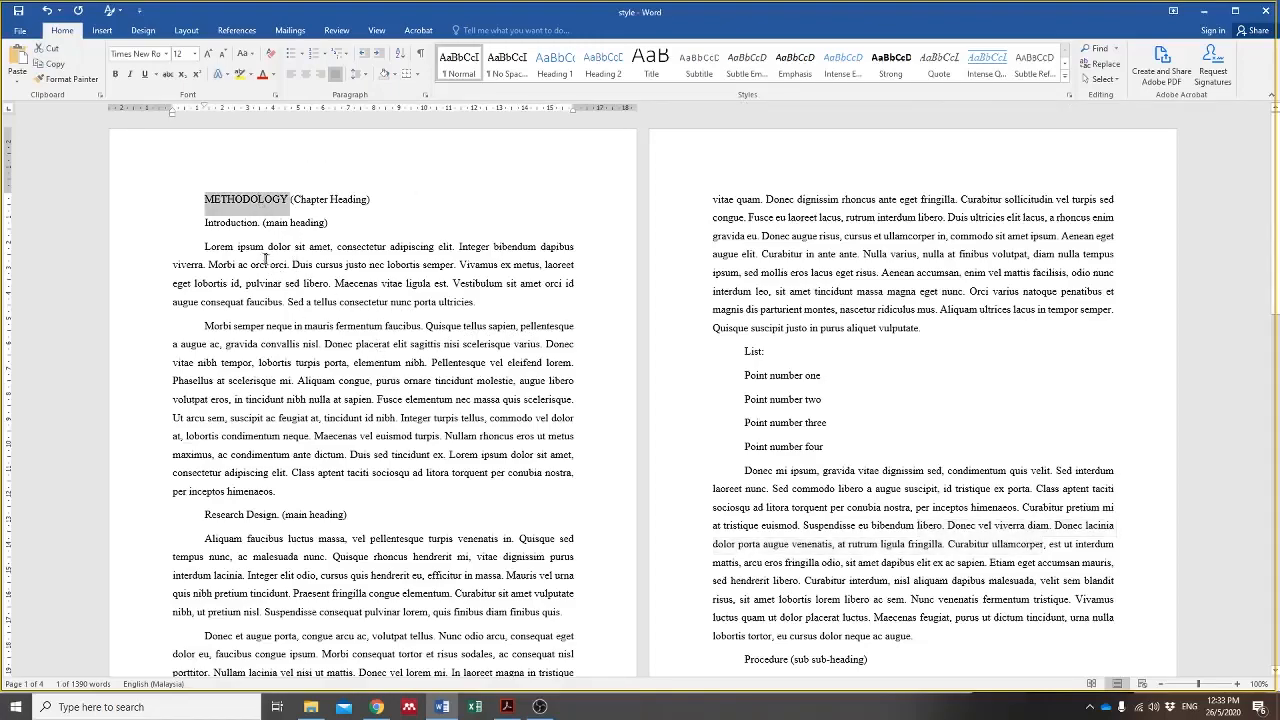
left_click(206, 200)
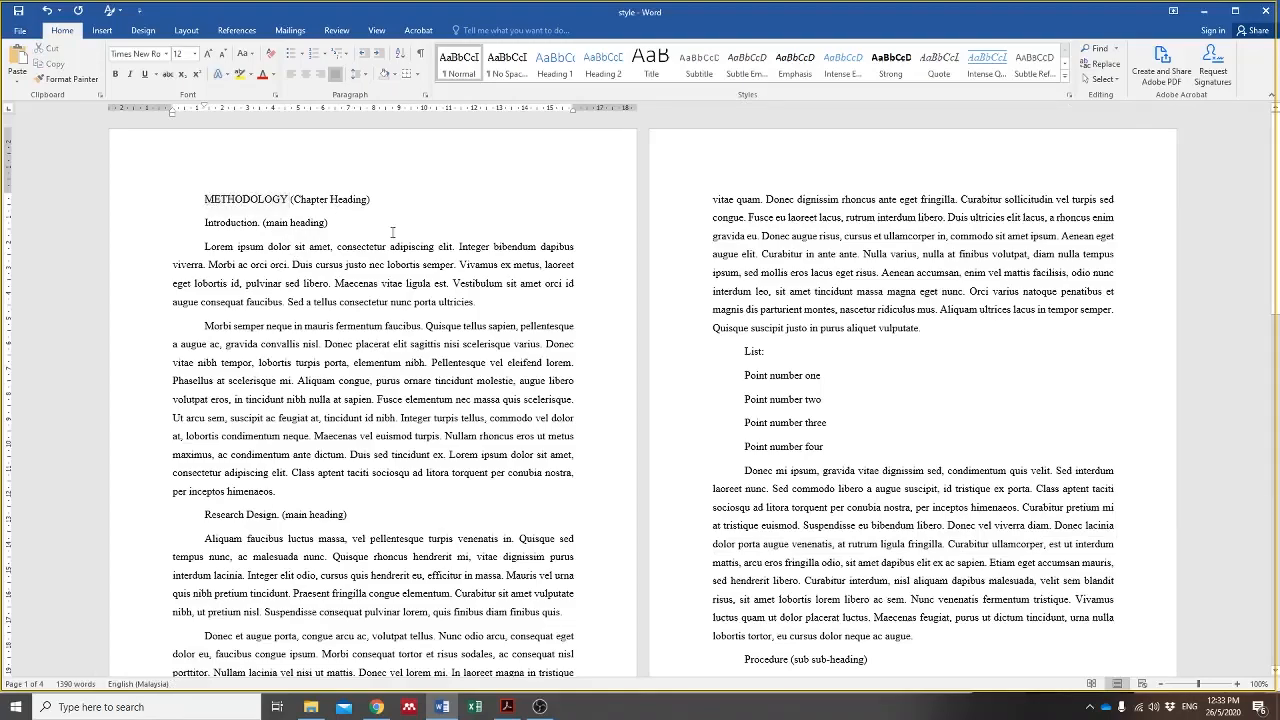
left_click_drag(203, 198, 372, 200)
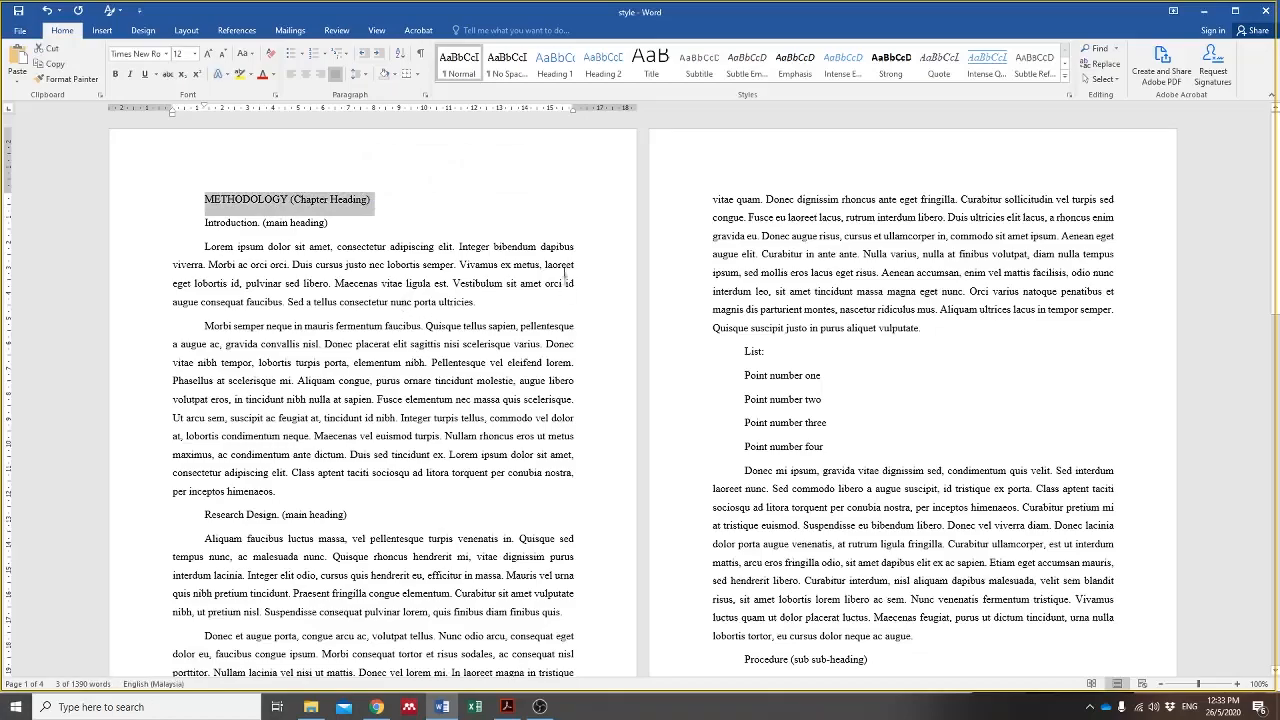
left_click(556, 68)
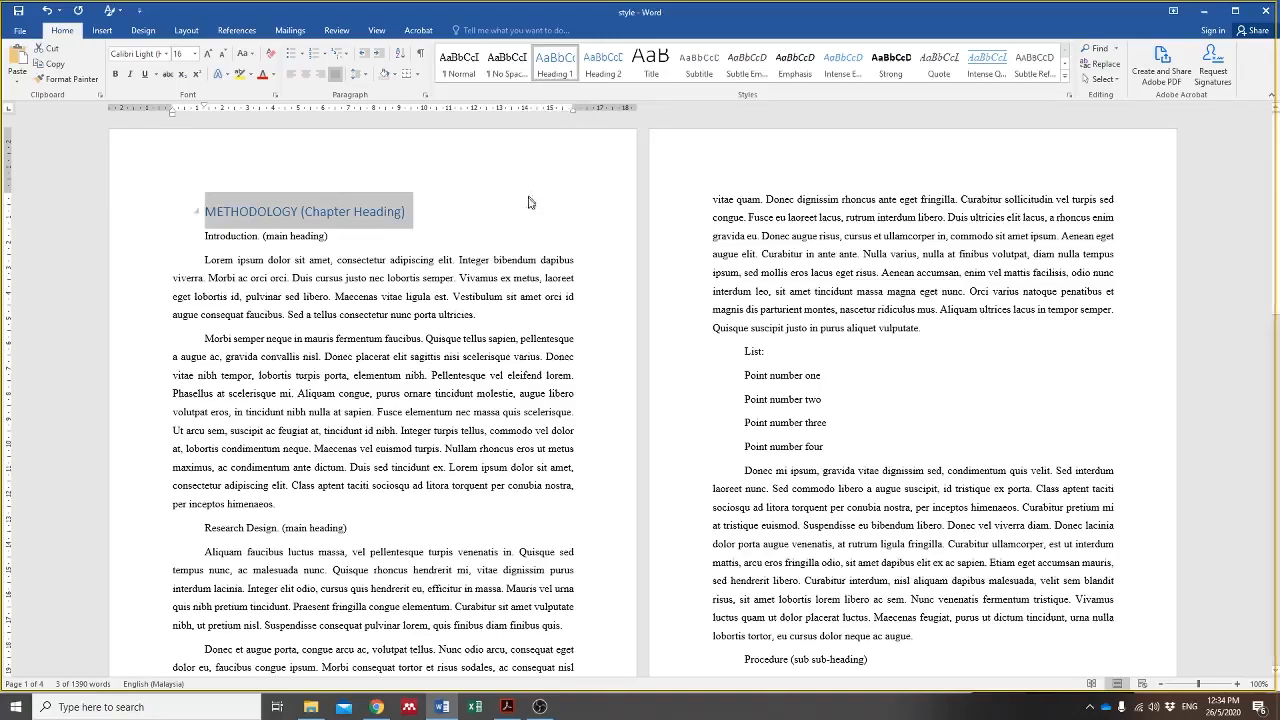
Step: Modify the Heading 1 style's font to Times New Roman, 14 pt, bold, in the Automatic colour
right_click(574, 64)
left_click(608, 88)
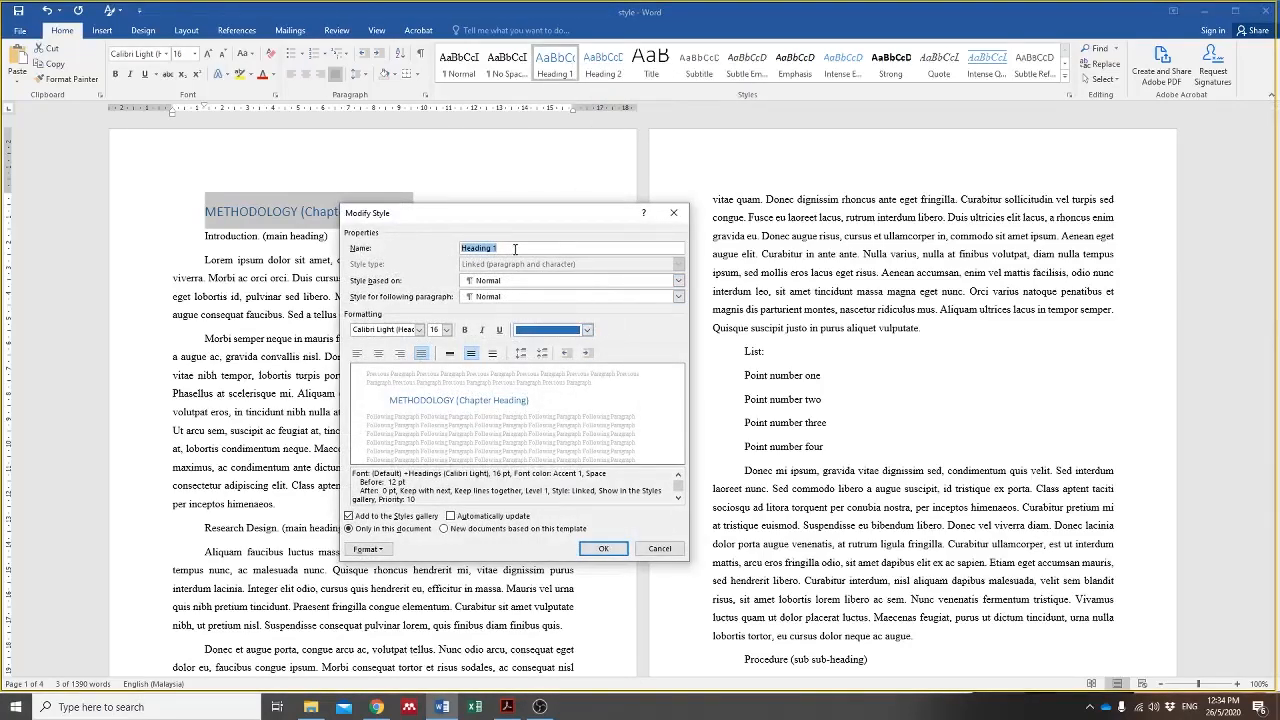
left_click(587, 330)
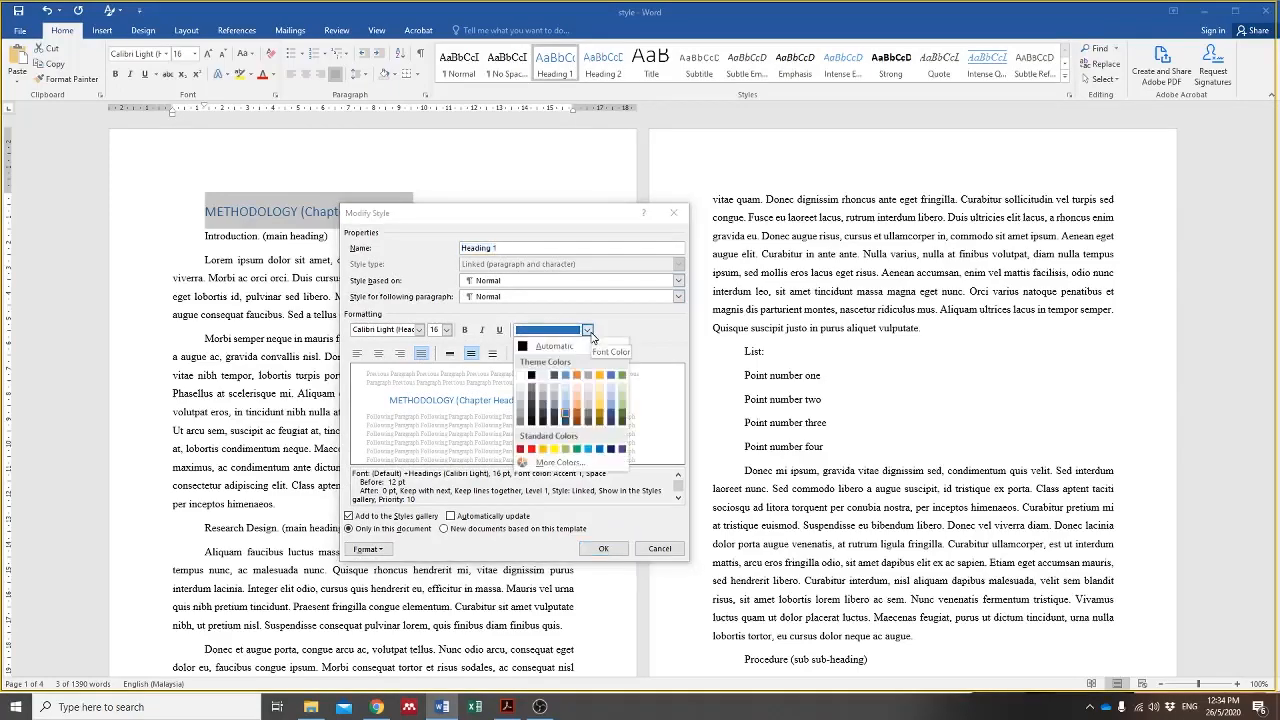
left_click(567, 347)
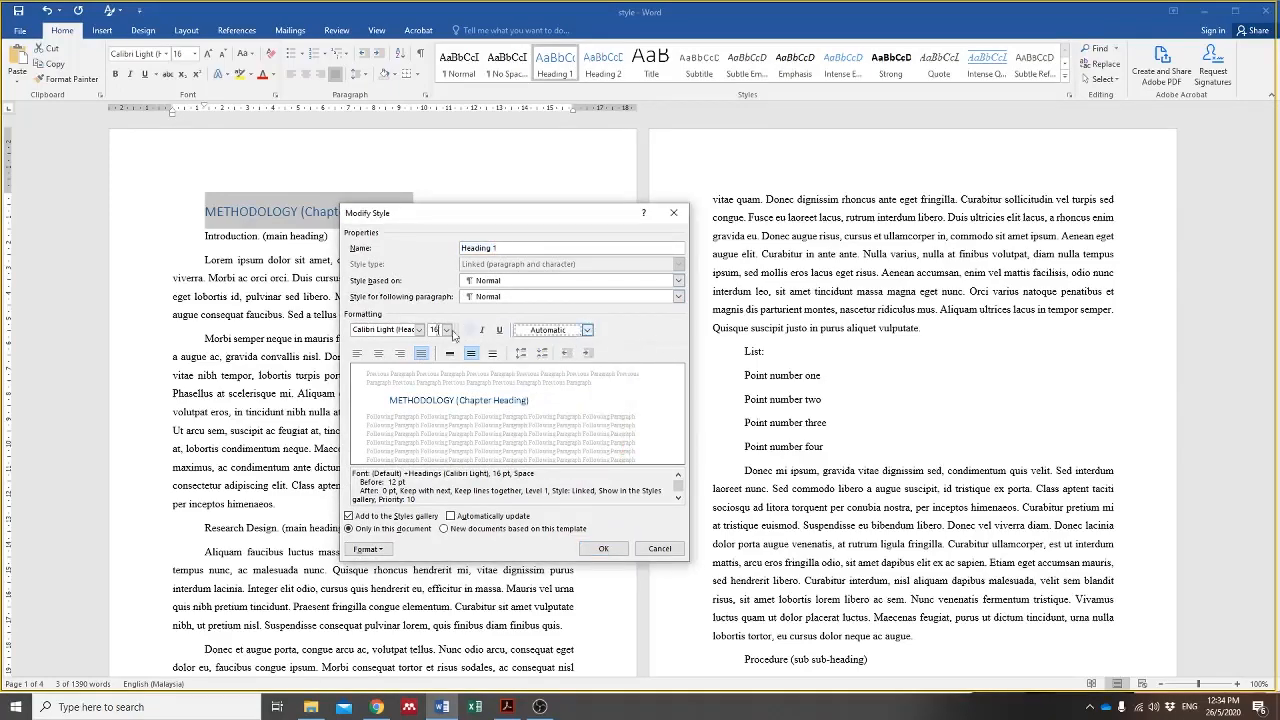
left_click(408, 331)
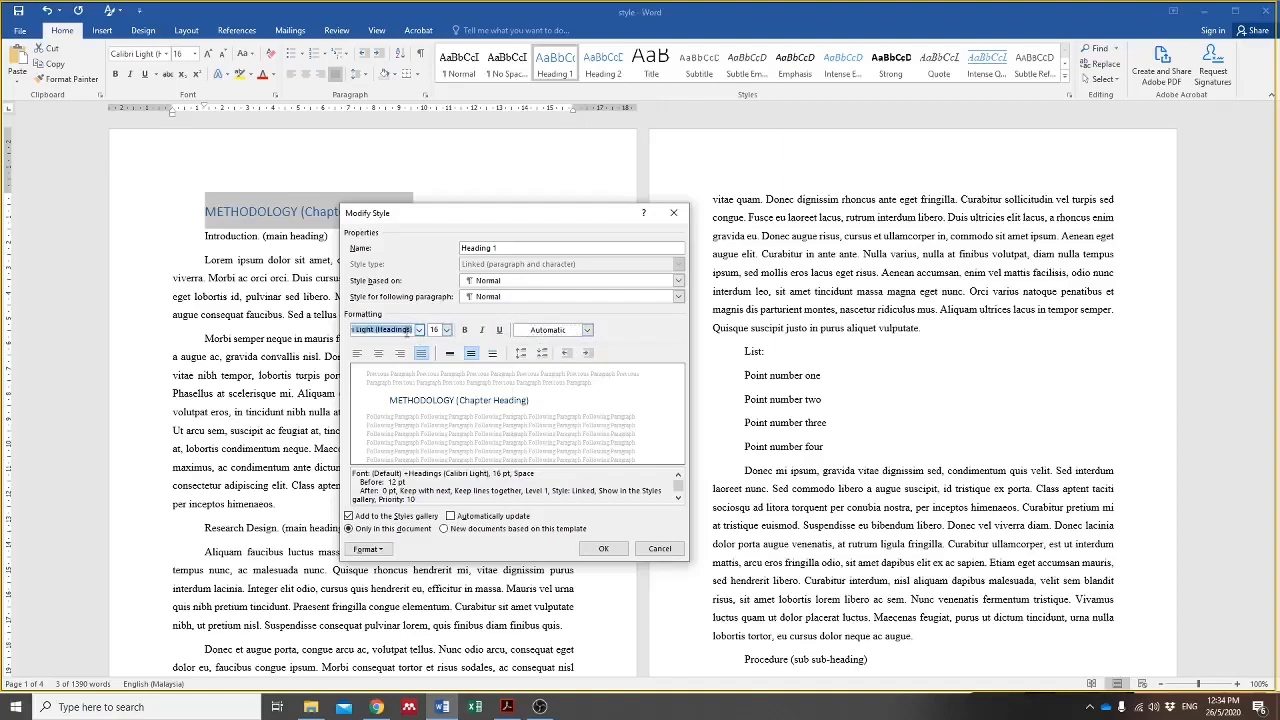
type("Times New Roman")
left_click(446, 330)
left_click(435, 386)
left_click(464, 330)
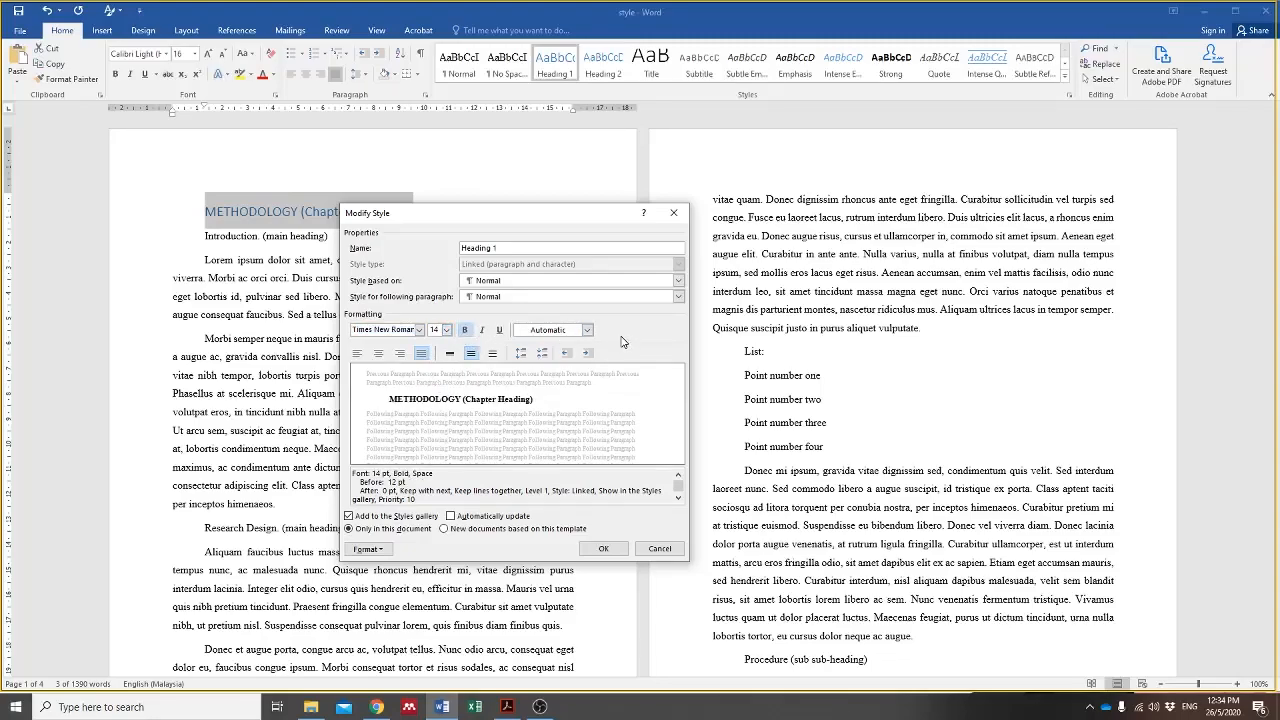
Step: Set the Heading 1 style's paragraph alignment to Centered and its special indentation to none
left_click(380, 550)
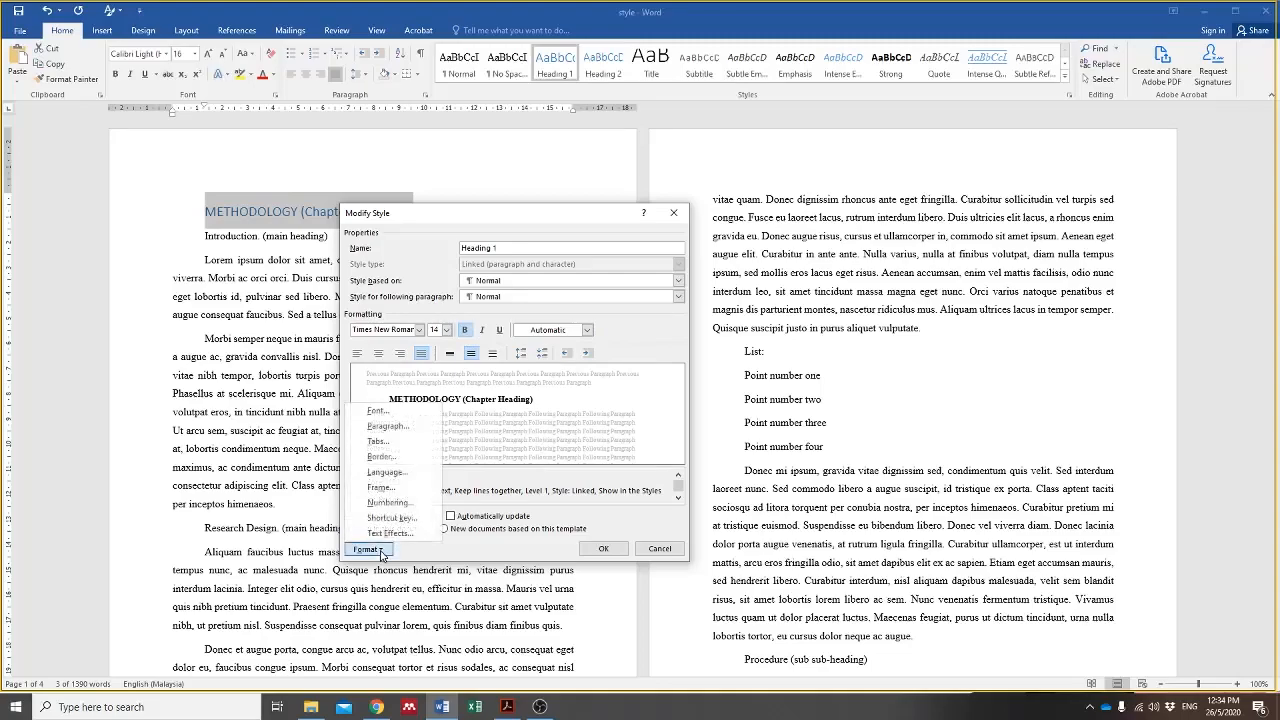
left_click(416, 432)
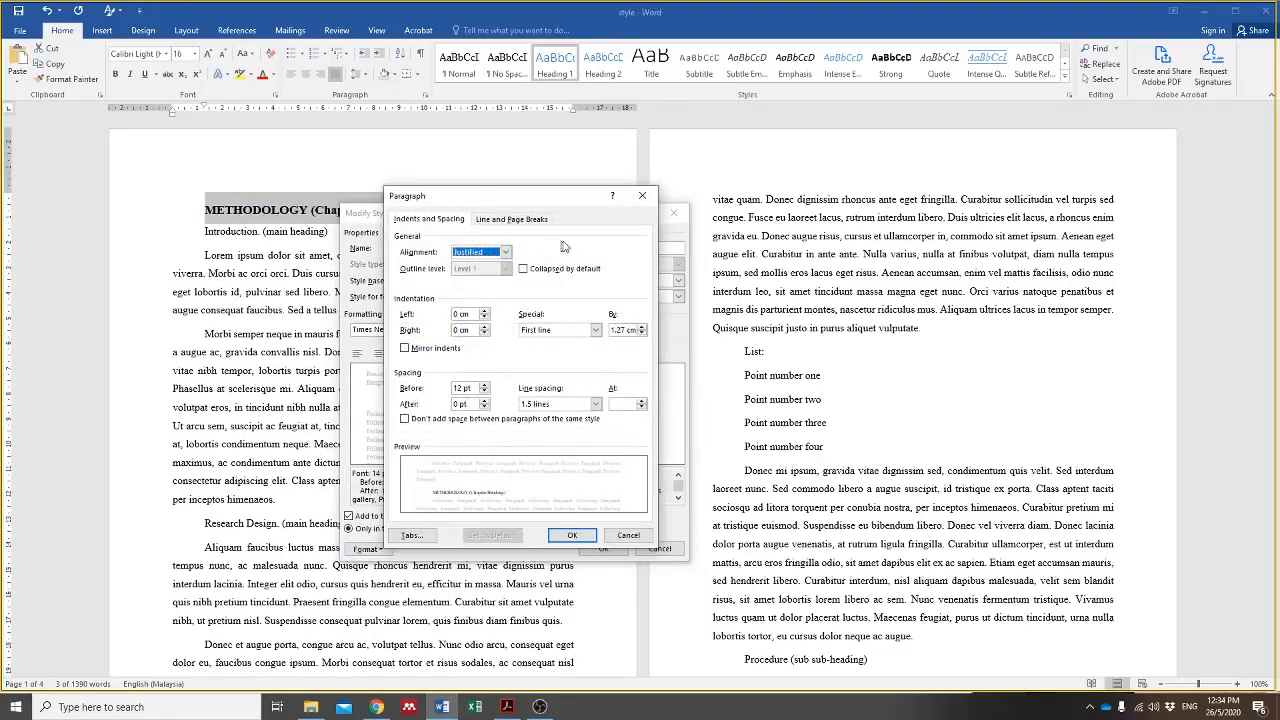
left_click(506, 252)
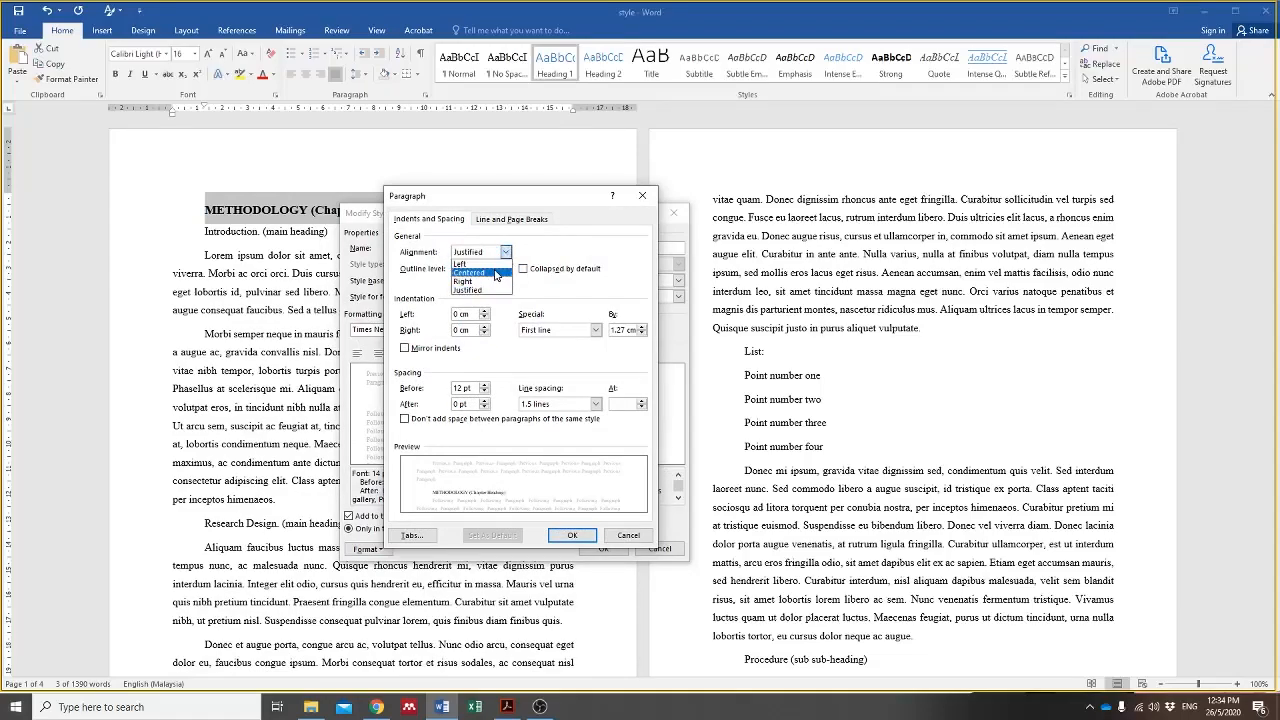
left_click(496, 273)
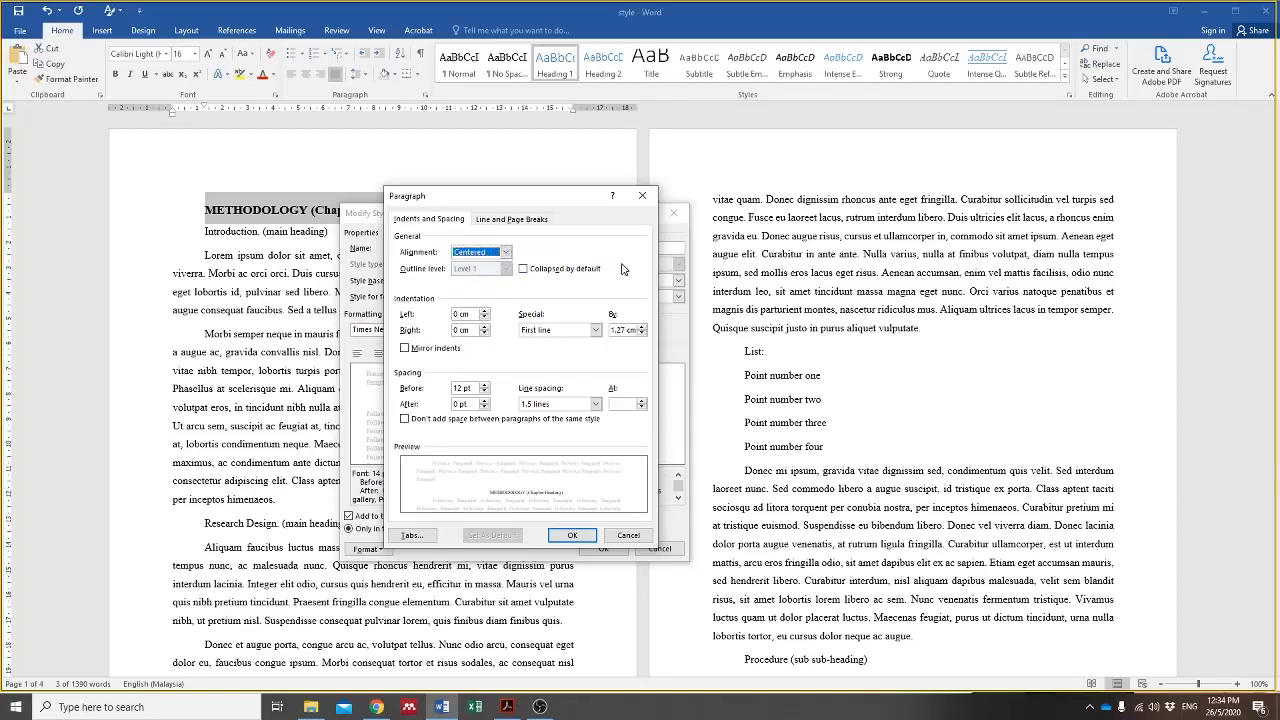
left_click(594, 333)
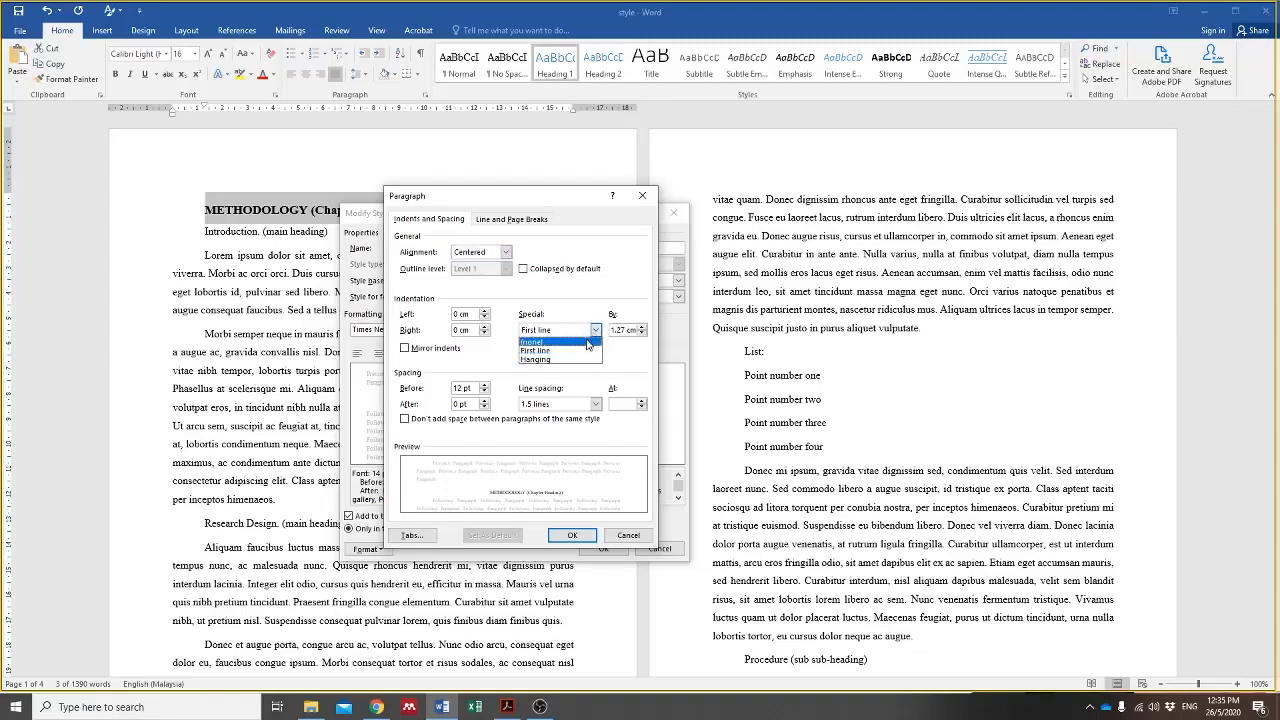
left_click(588, 341)
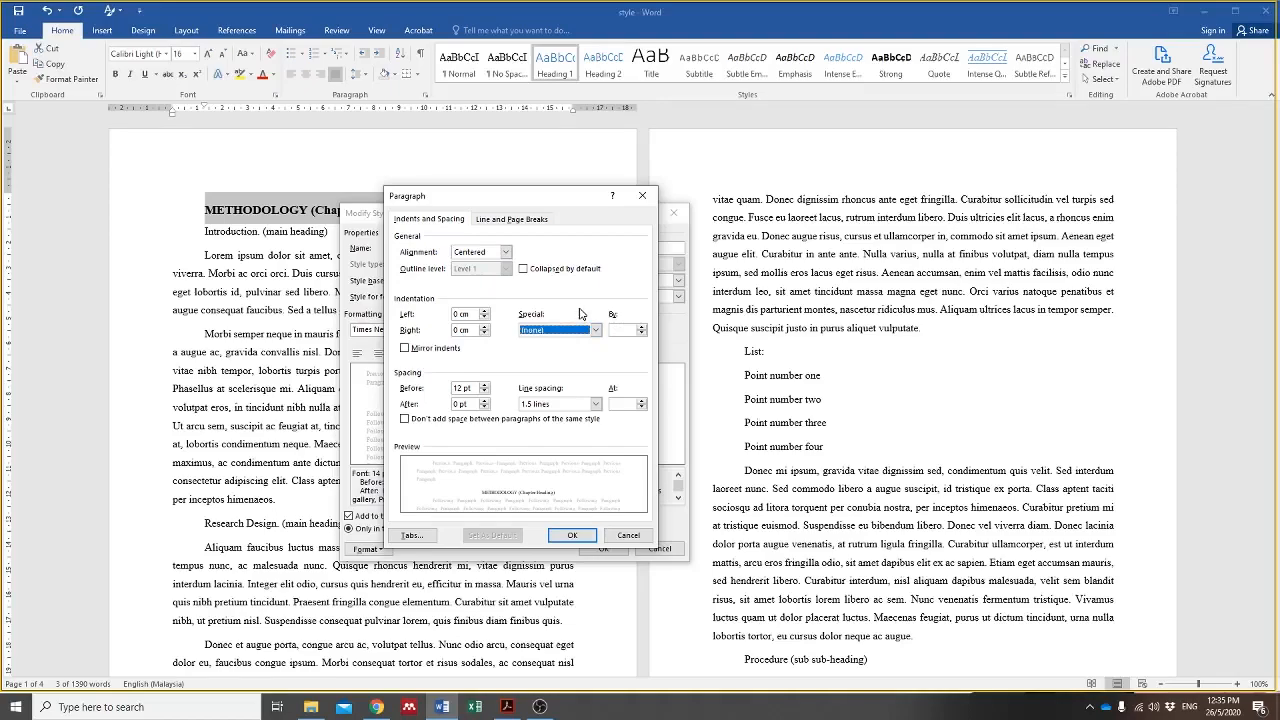
Step: Set the Heading 1 style's paragraph spacing to 0 pt before and 21 pt after, and save the style
left_click(424, 388)
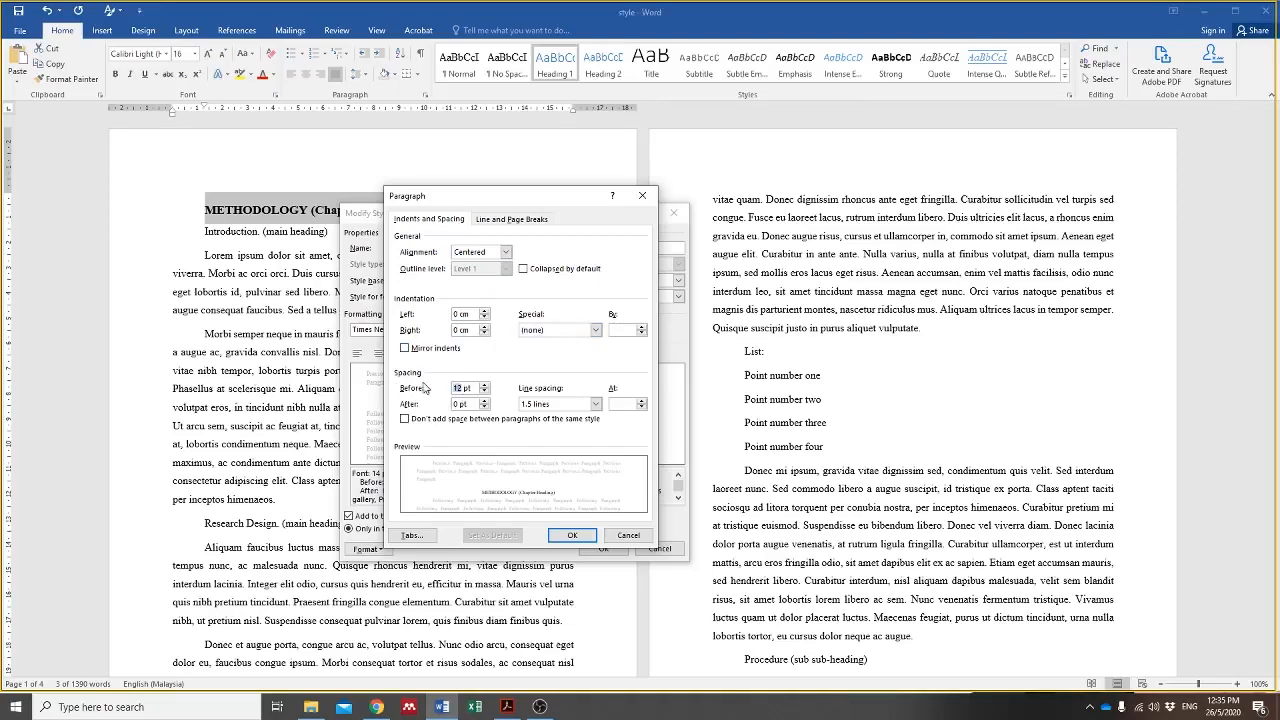
type("0")
double_click(458, 404)
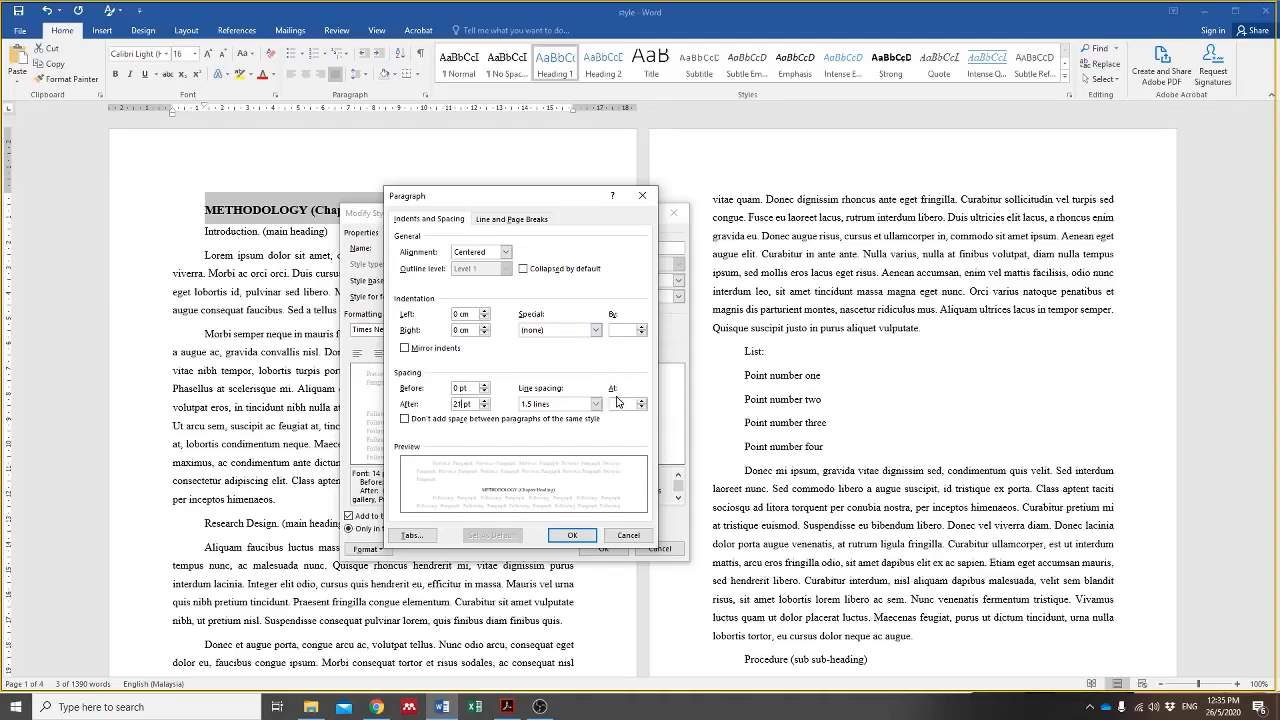
left_click(577, 536)
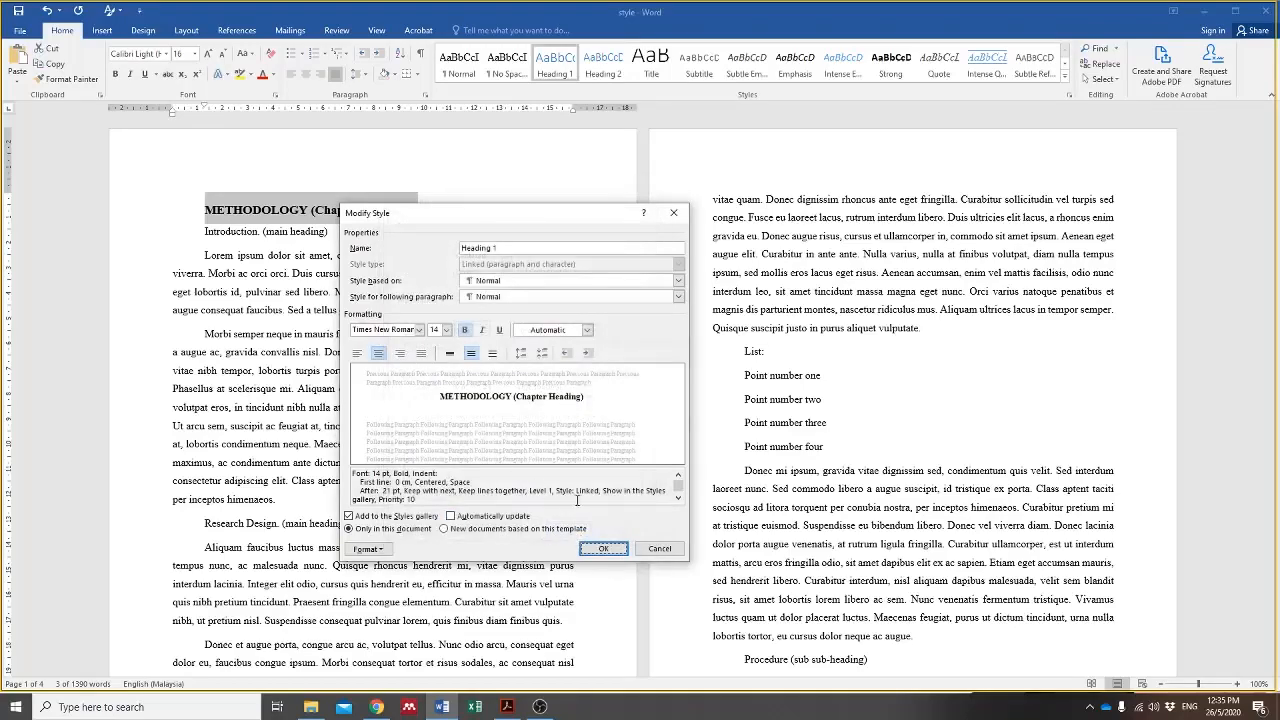
left_click(603, 546)
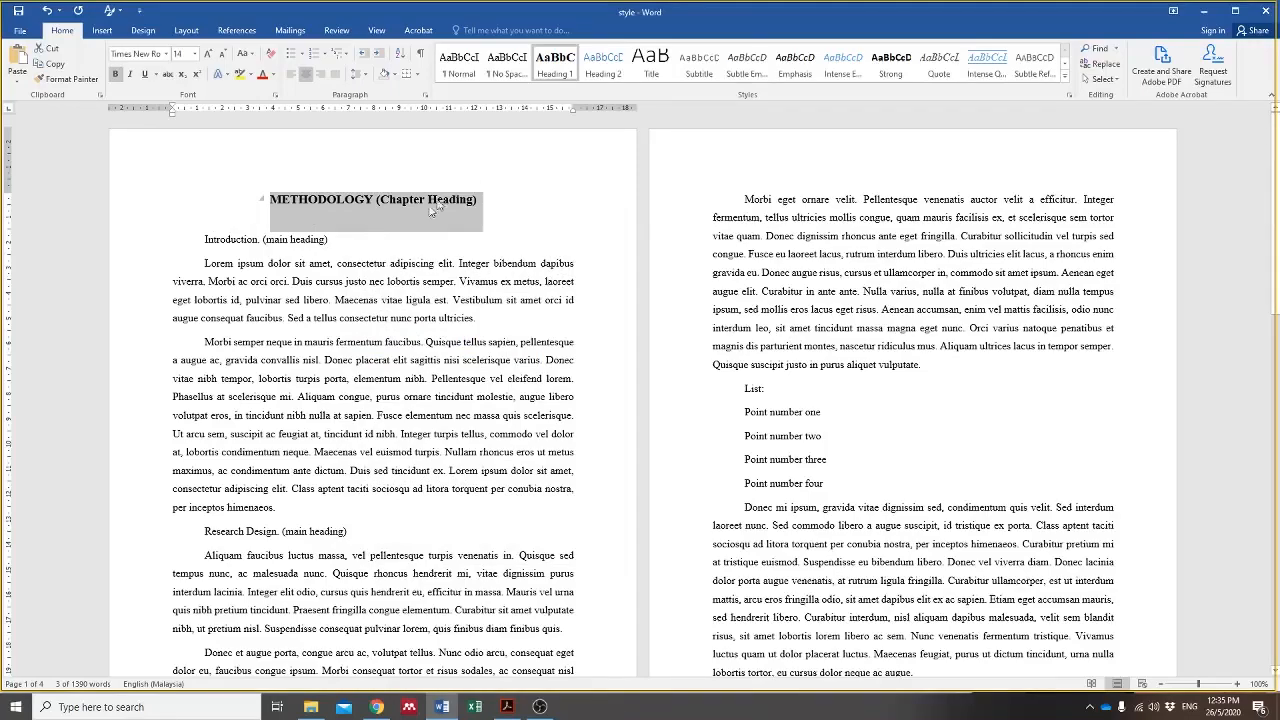
left_click(387, 299)
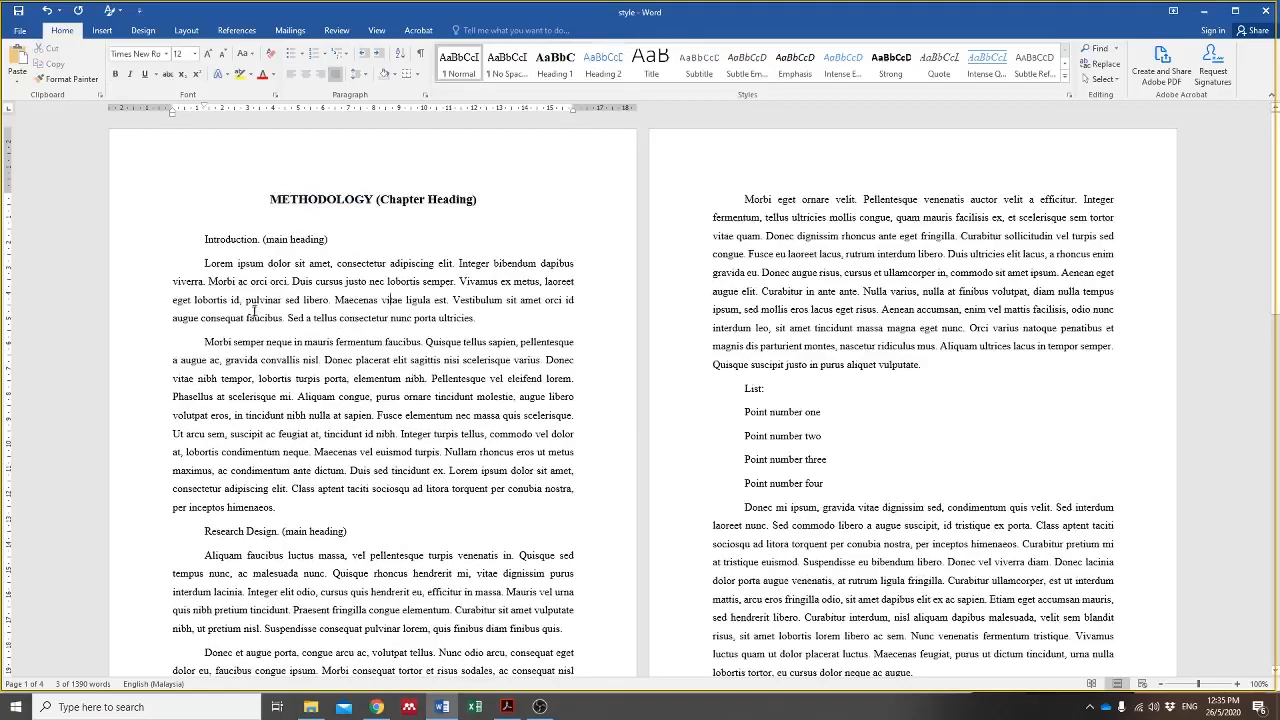
Step: Apply the Heading 2 style to the Introduction line and set the style's font to Times New Roman, 12 pt, bold, in the Automatic colour
triple_click(275, 240)
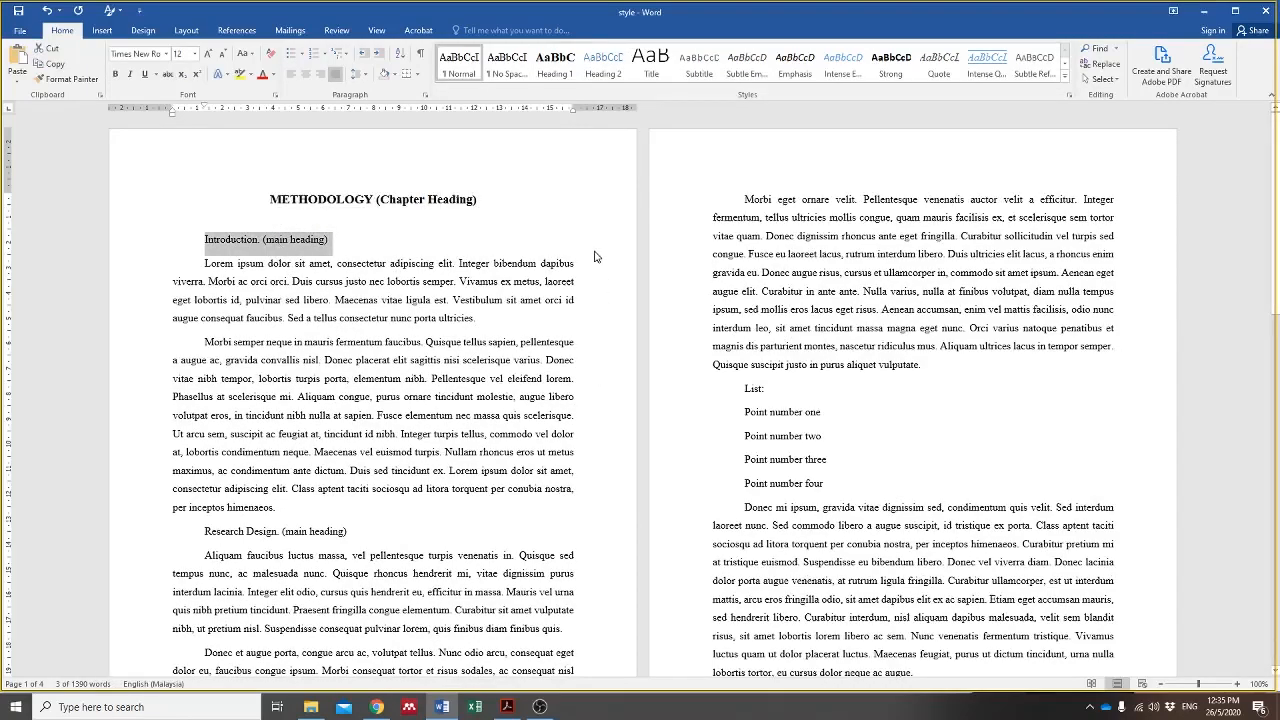
left_click(604, 66)
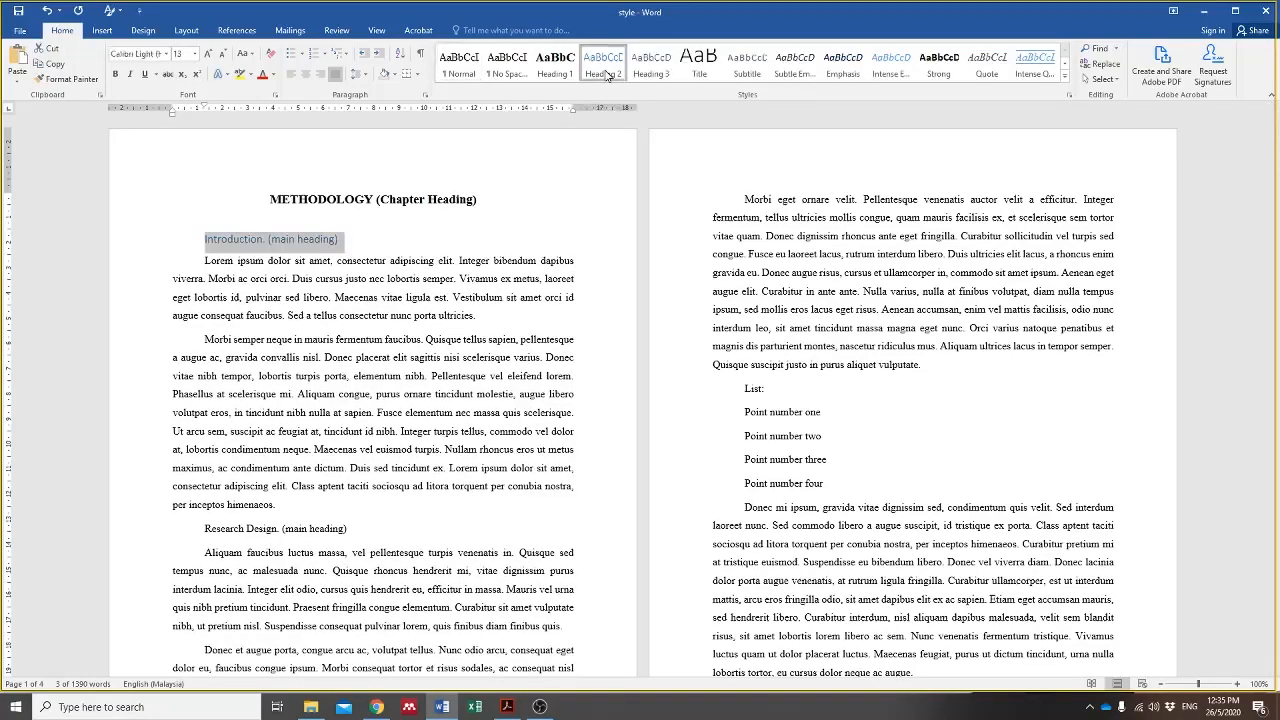
right_click(606, 76)
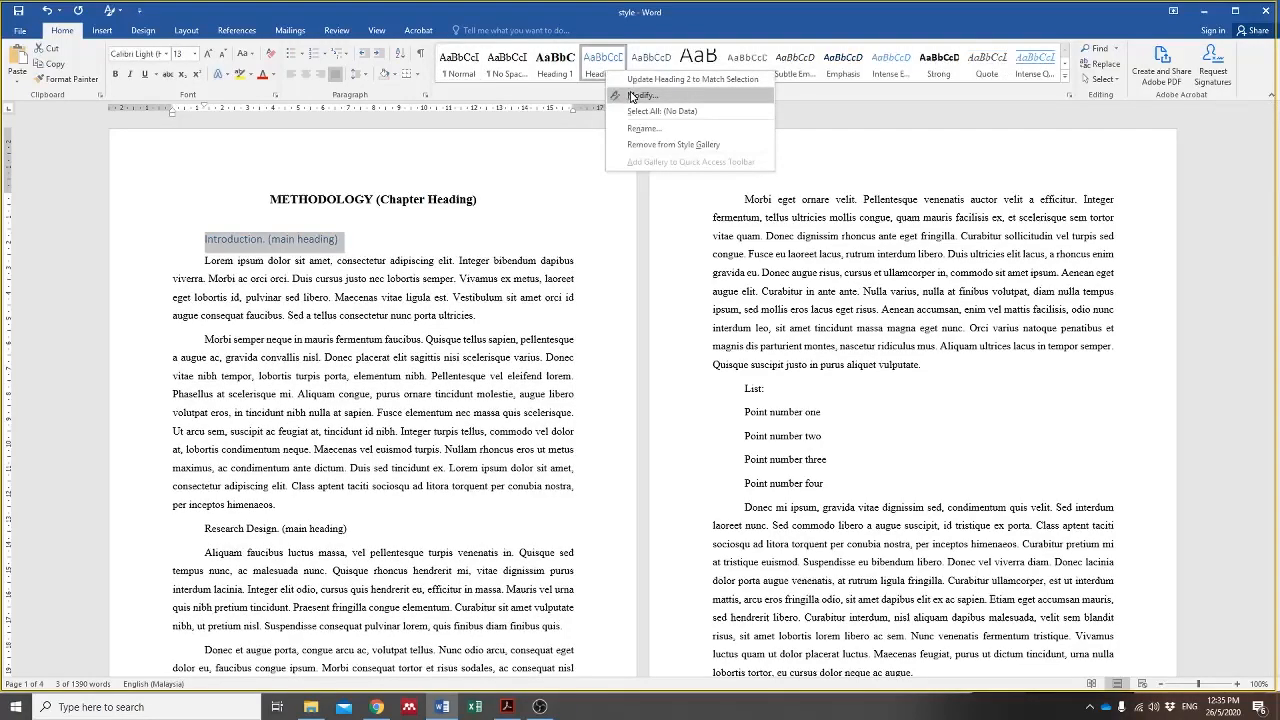
left_click(631, 96)
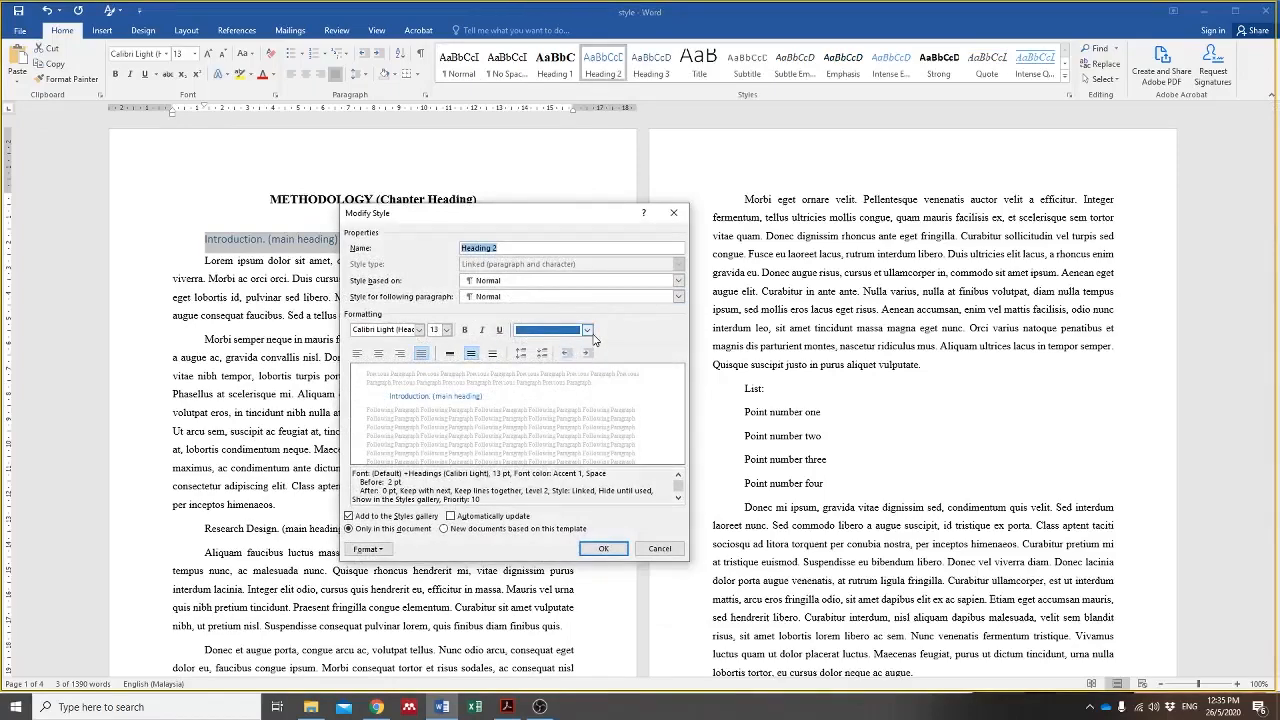
left_click(588, 331)
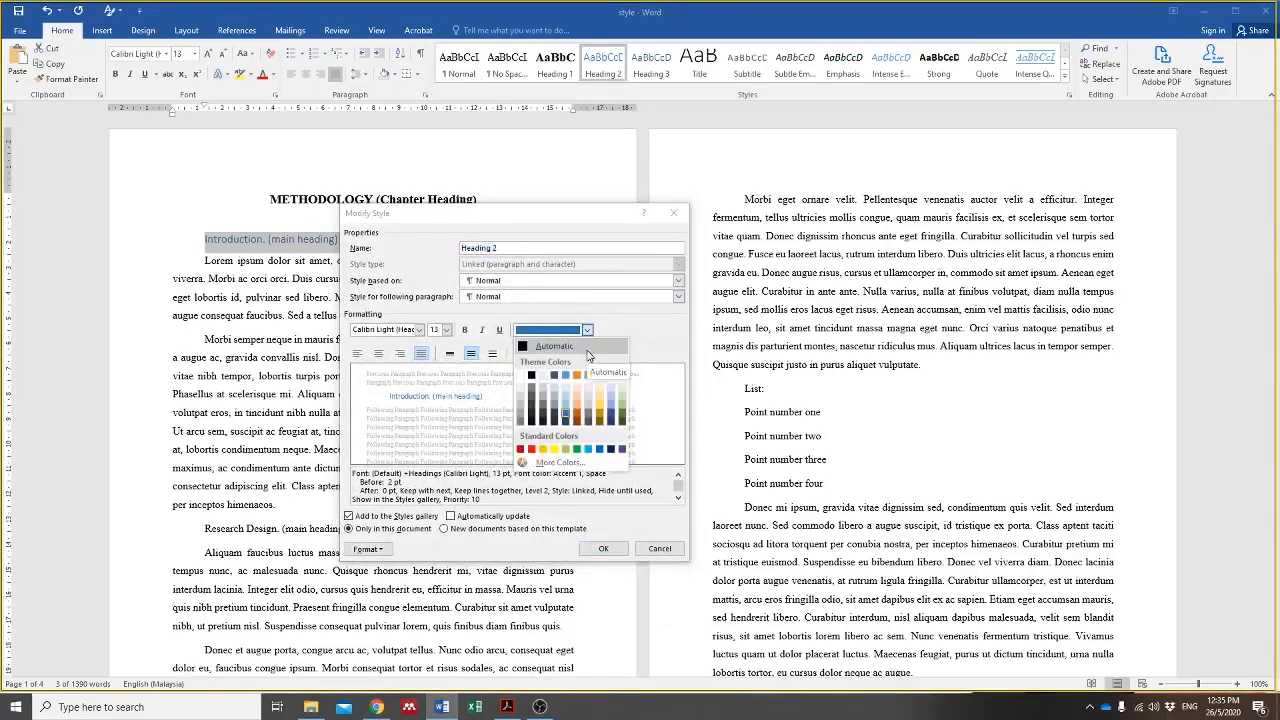
left_click(588, 354)
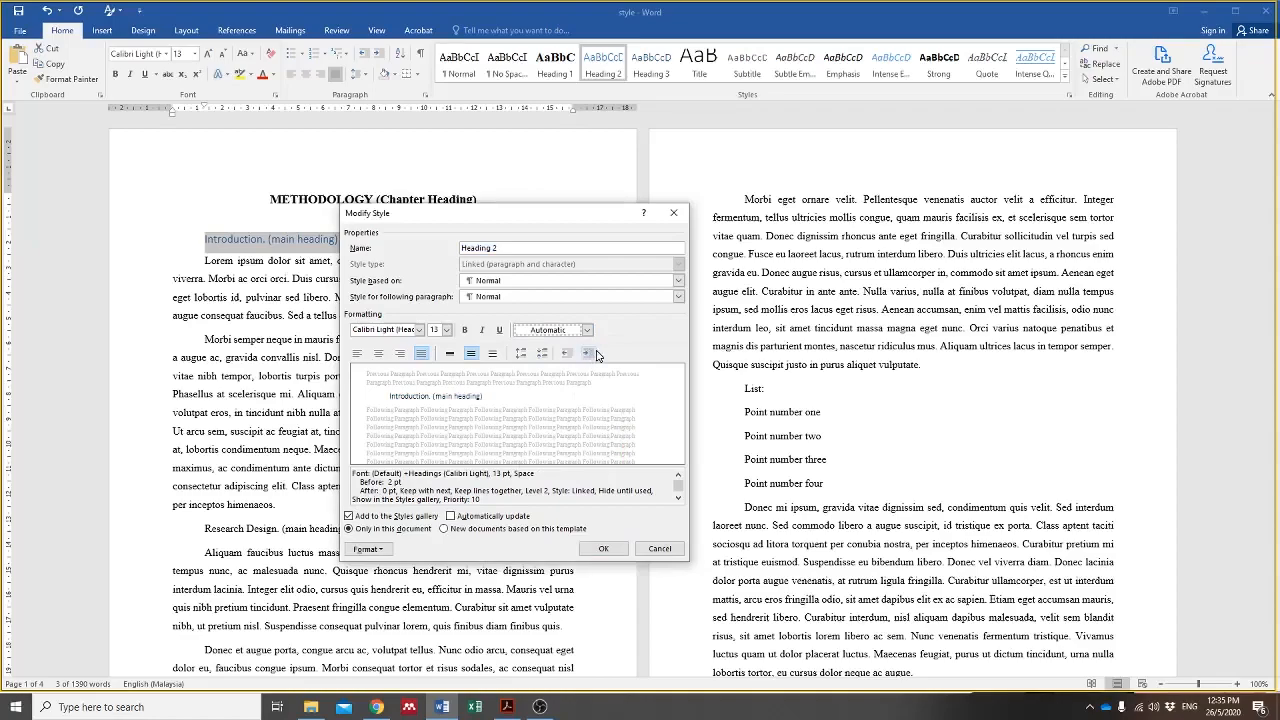
left_click(406, 333)
type("ti")
left_click(451, 333)
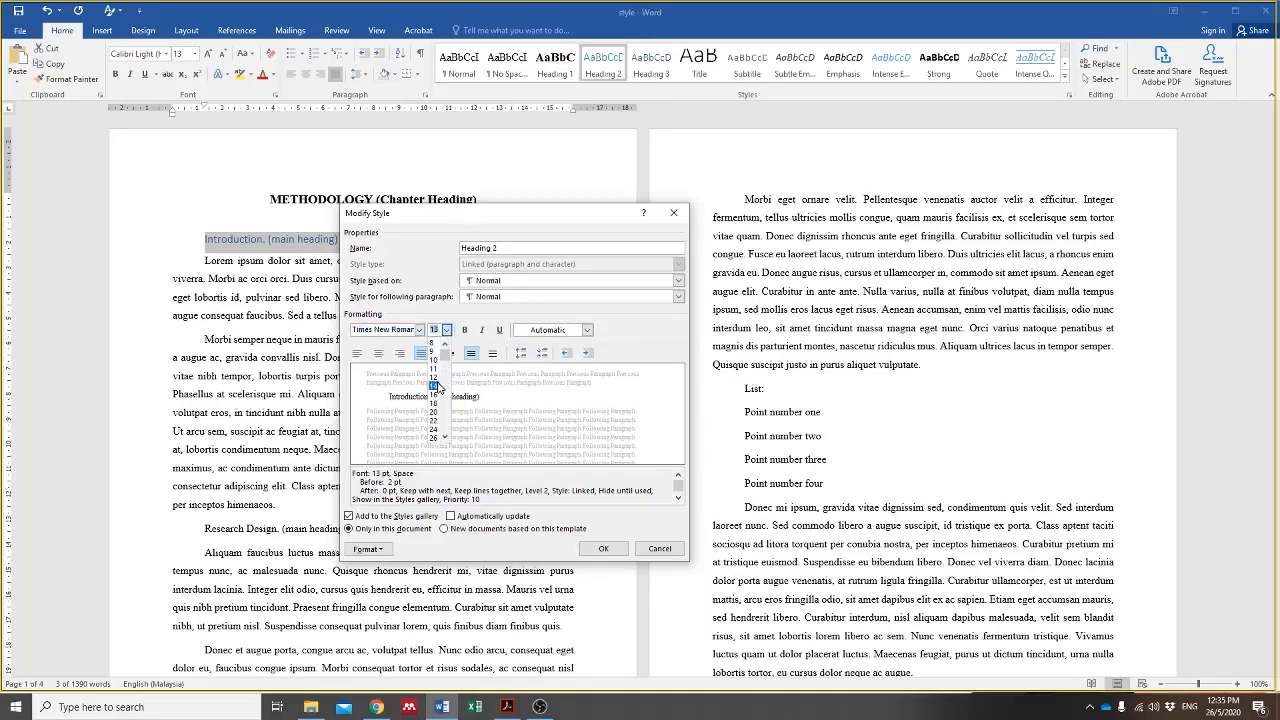
left_click(437, 379)
left_click(464, 330)
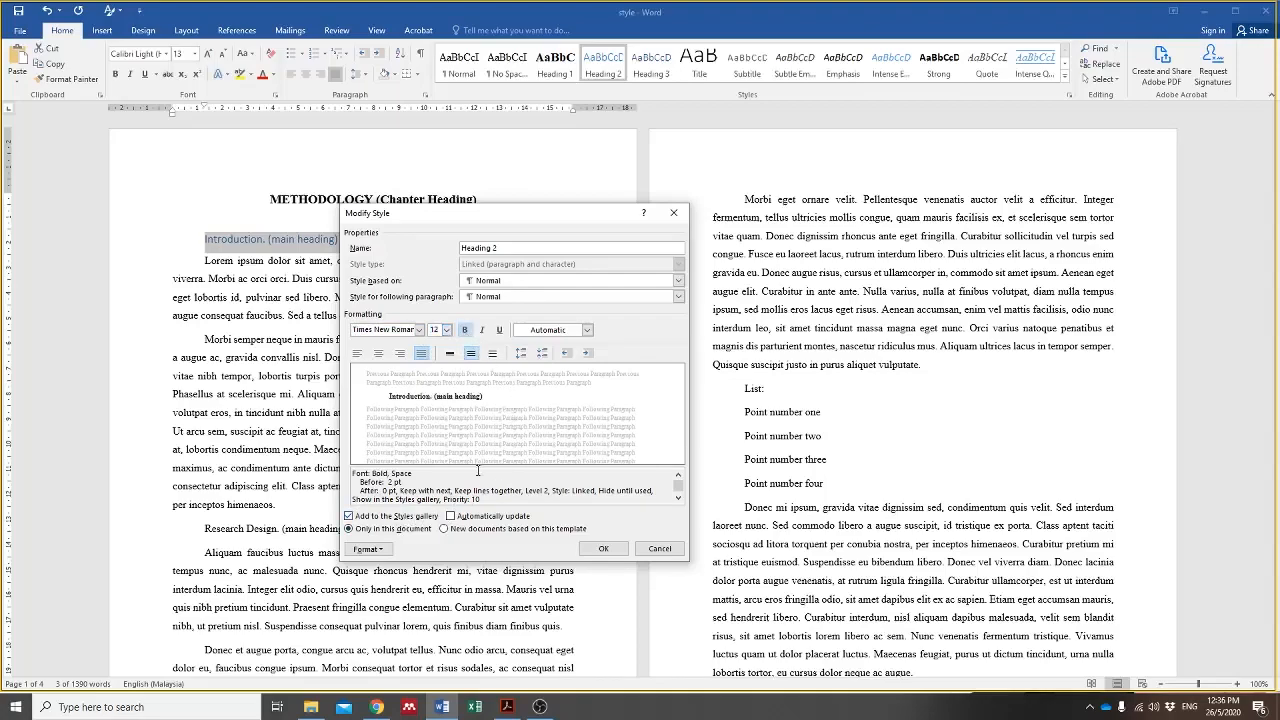
Step: Set the Heading 2 style's special indentation to none and its spacing to 0 pt before and 6 pt after, and save the style
left_click(386, 549)
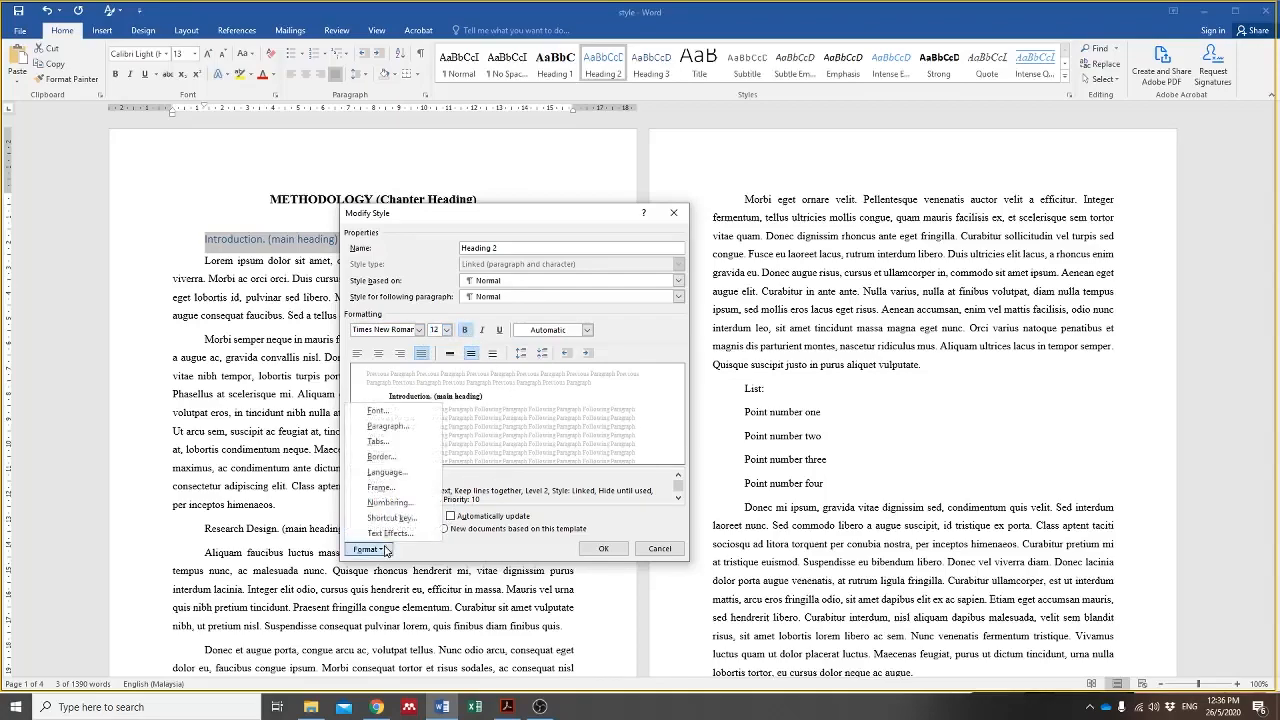
left_click(420, 432)
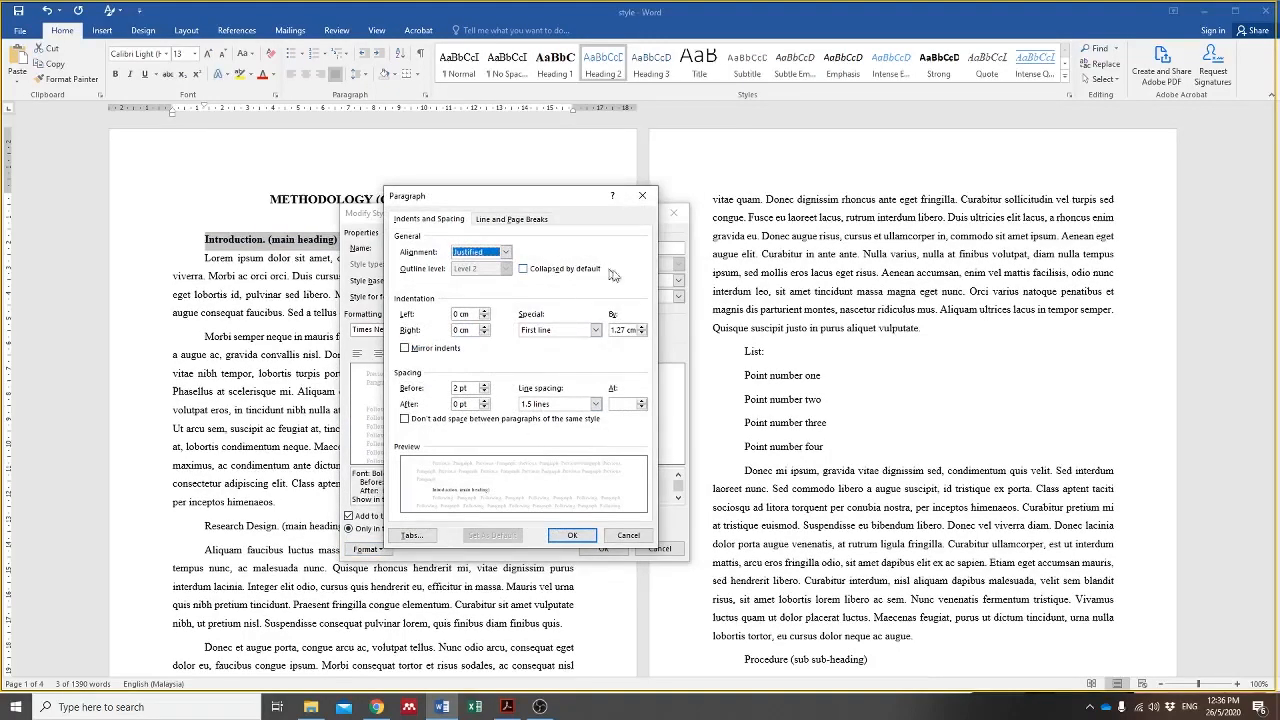
left_click(594, 330)
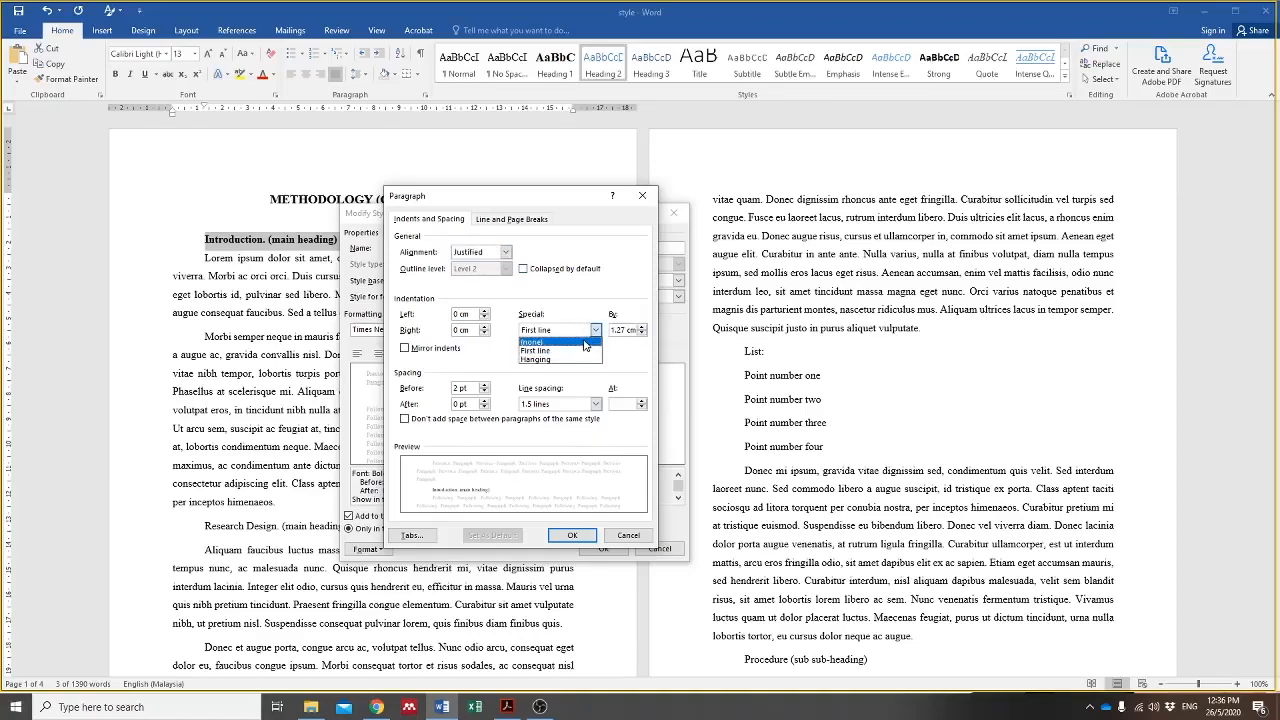
left_click(585, 343)
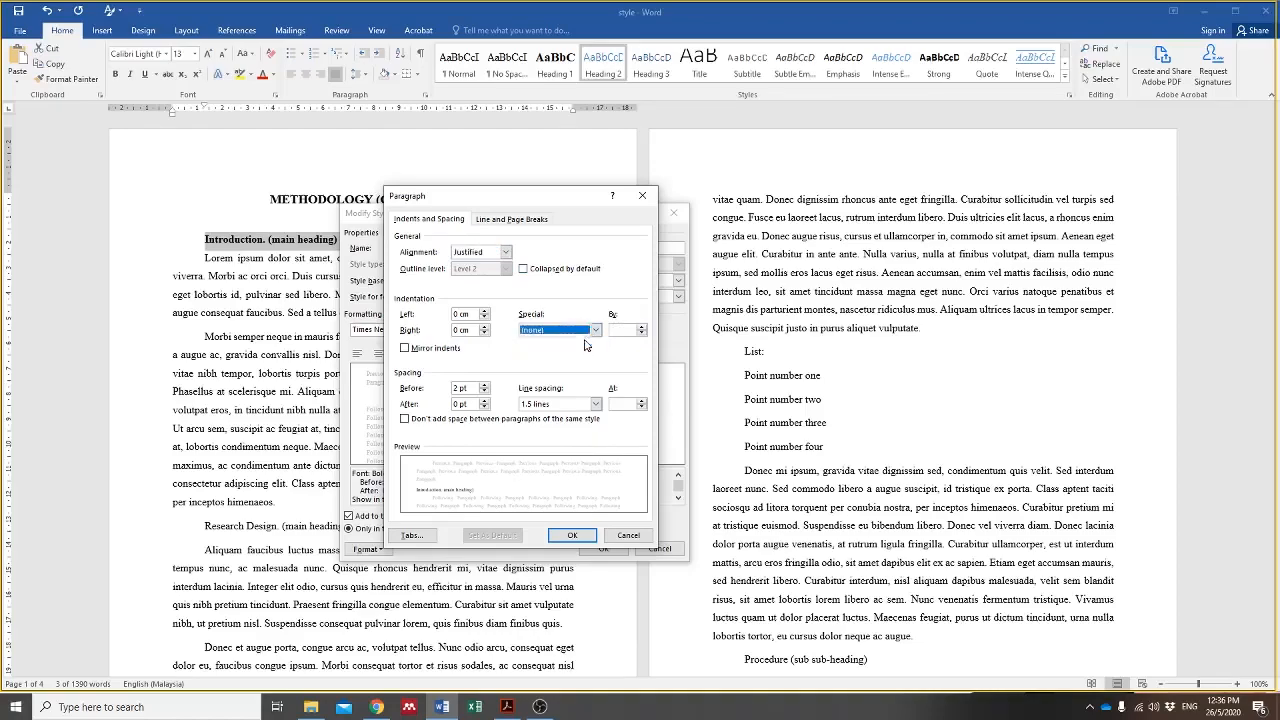
left_click(461, 388)
left_click_drag(460, 404, 396, 405)
left_click(572, 535)
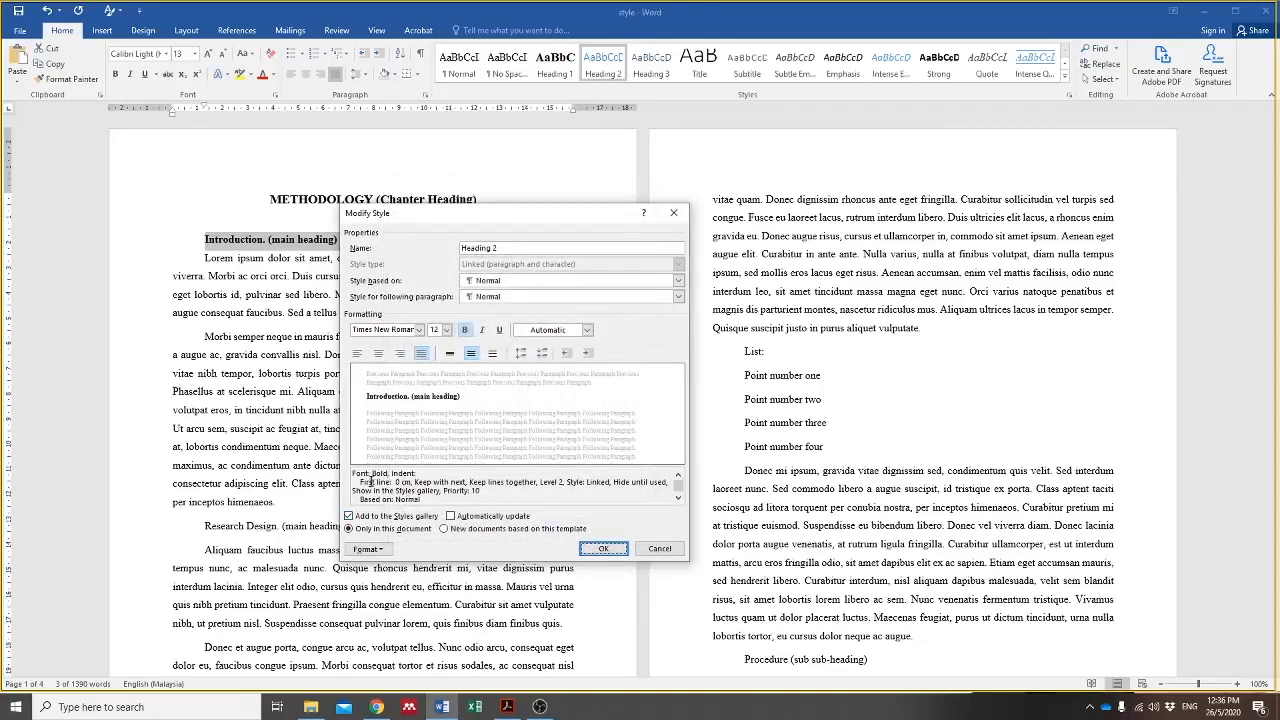
left_click(603, 548)
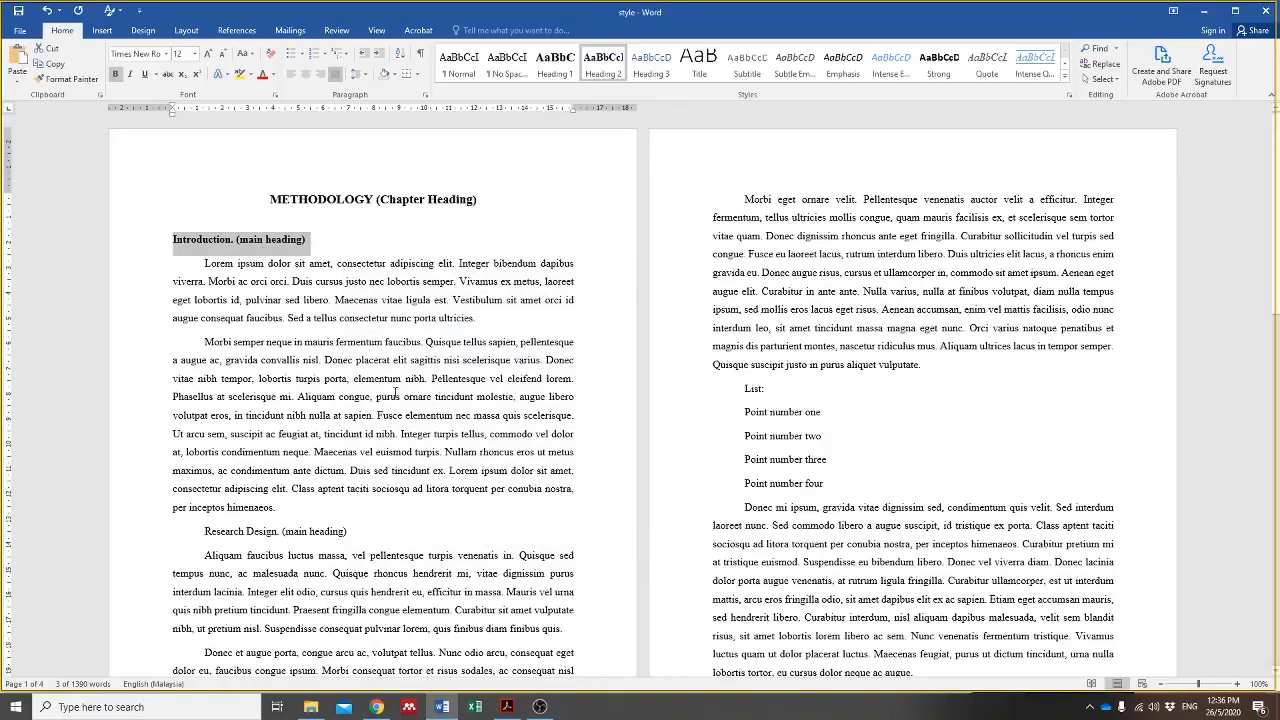
Step: Apply the Heading 2 style to the Research Design and Conclusion main headings
triple_click(318, 535)
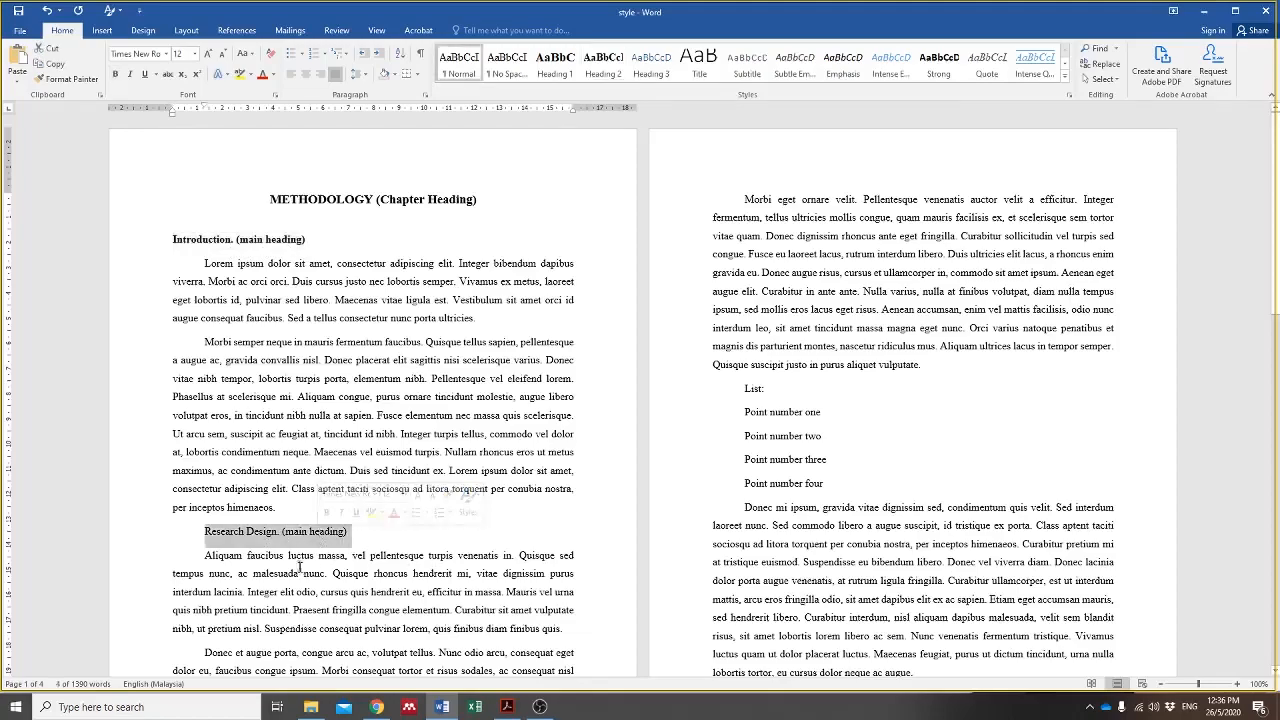
left_click(610, 72)
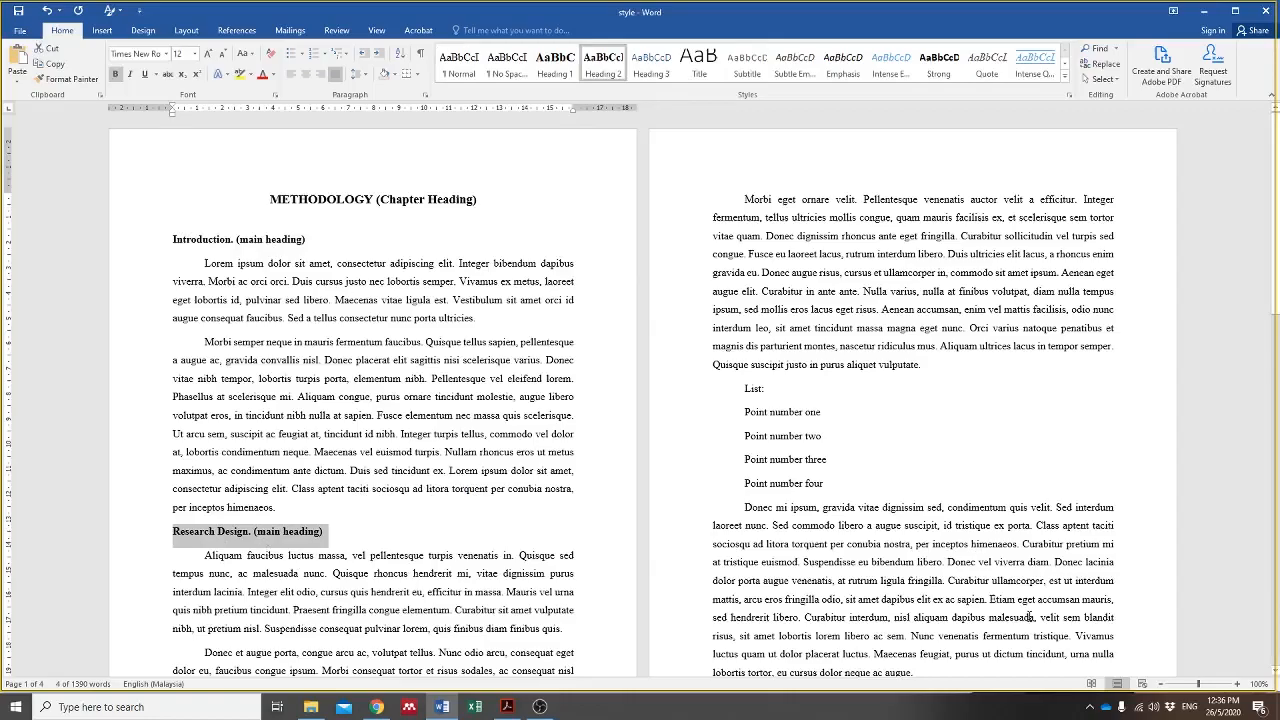
scroll(848, 605, "down", 3)
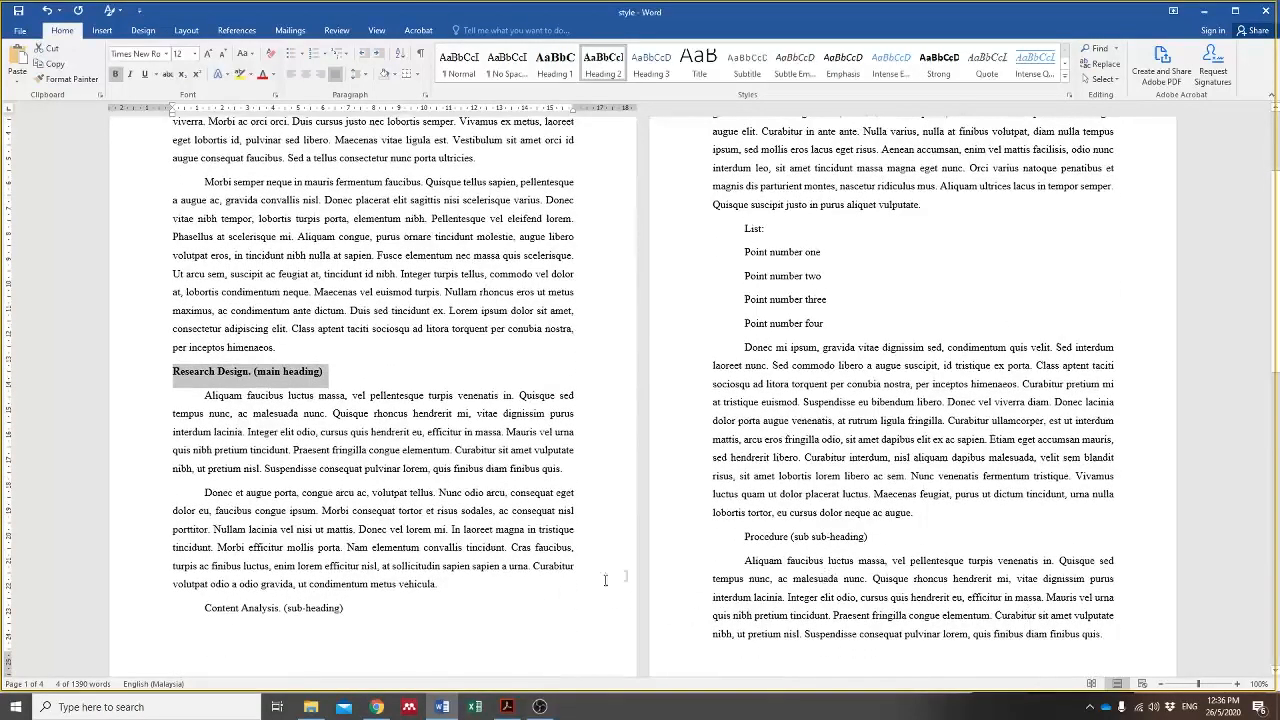
scroll(584, 586, "down", 9)
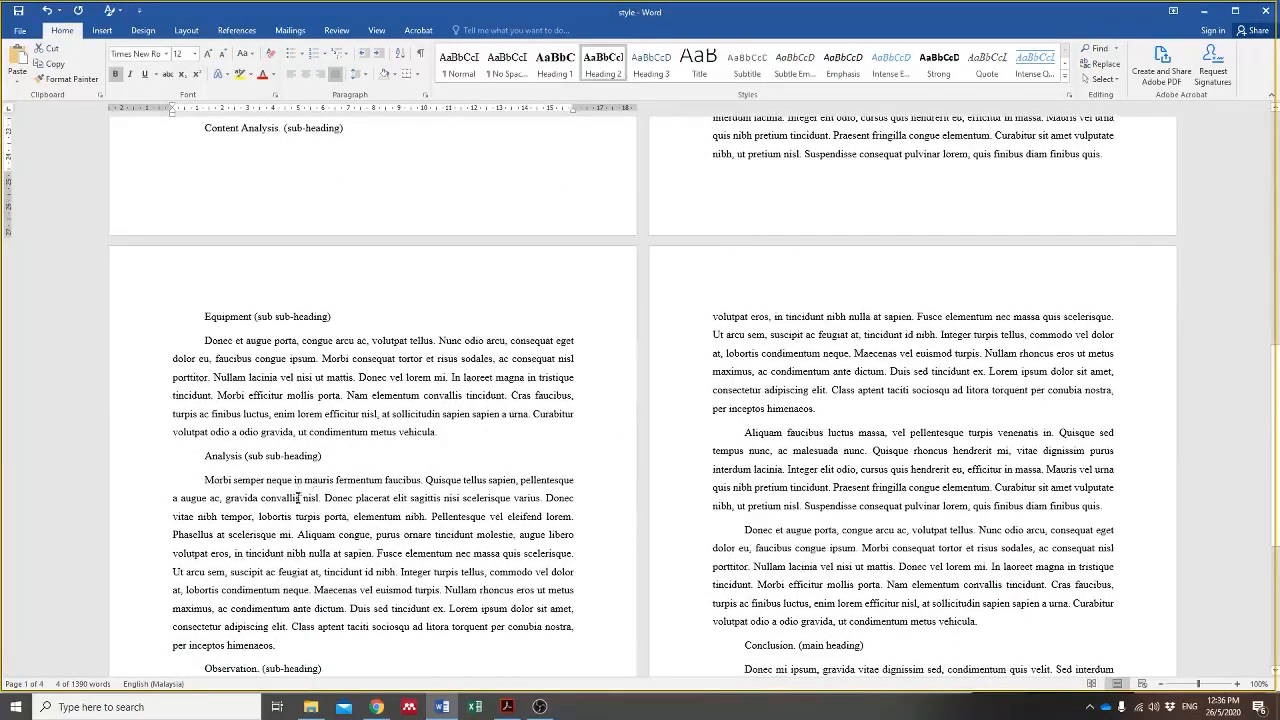
scroll(297, 495, "down", 3)
triple_click(818, 488)
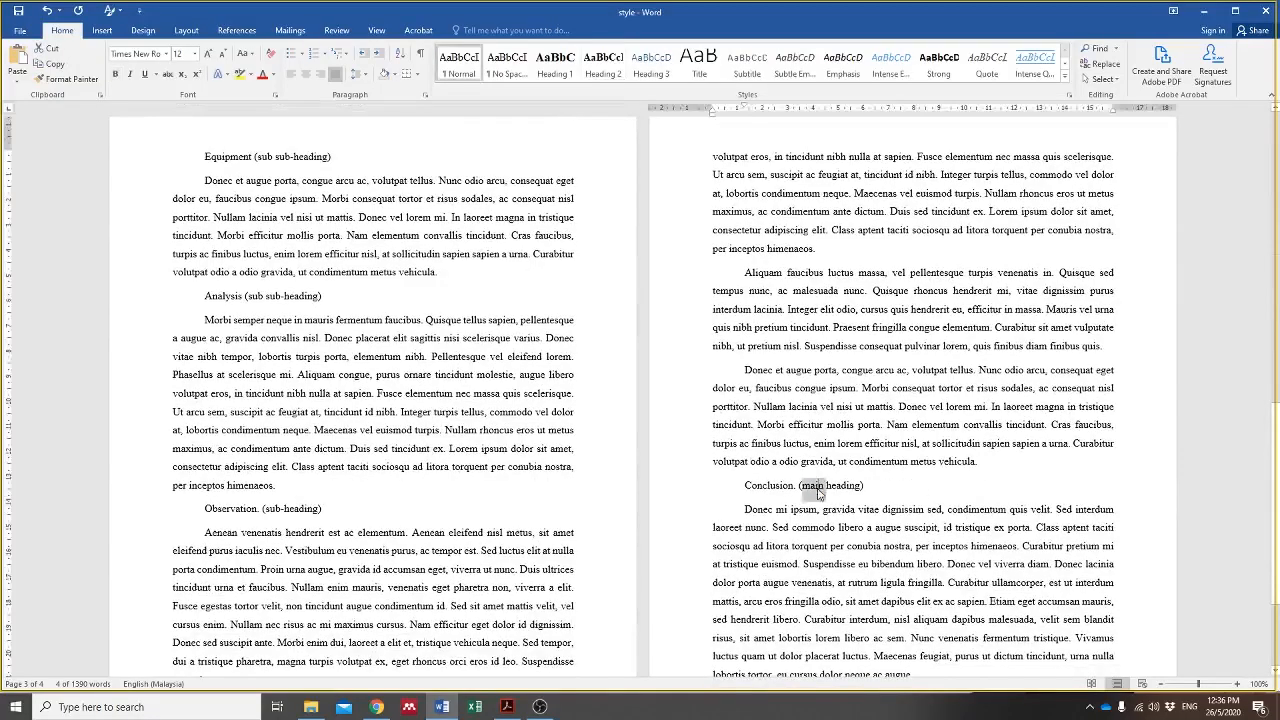
left_click(599, 66)
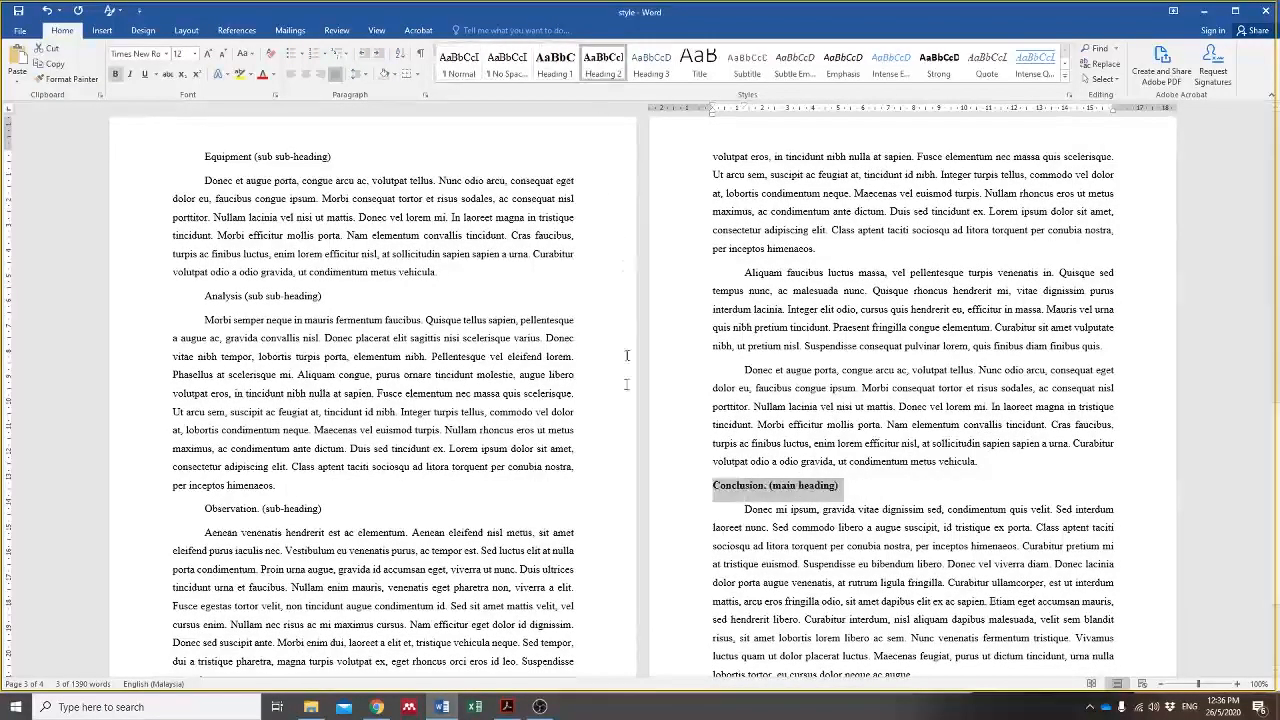
Step: Apply the Heading 3 style to the Content Analysis (sub-heading) line
scroll(505, 487, "up", 20)
scroll(505, 487, "down", 5)
scroll(489, 465, "up", 1)
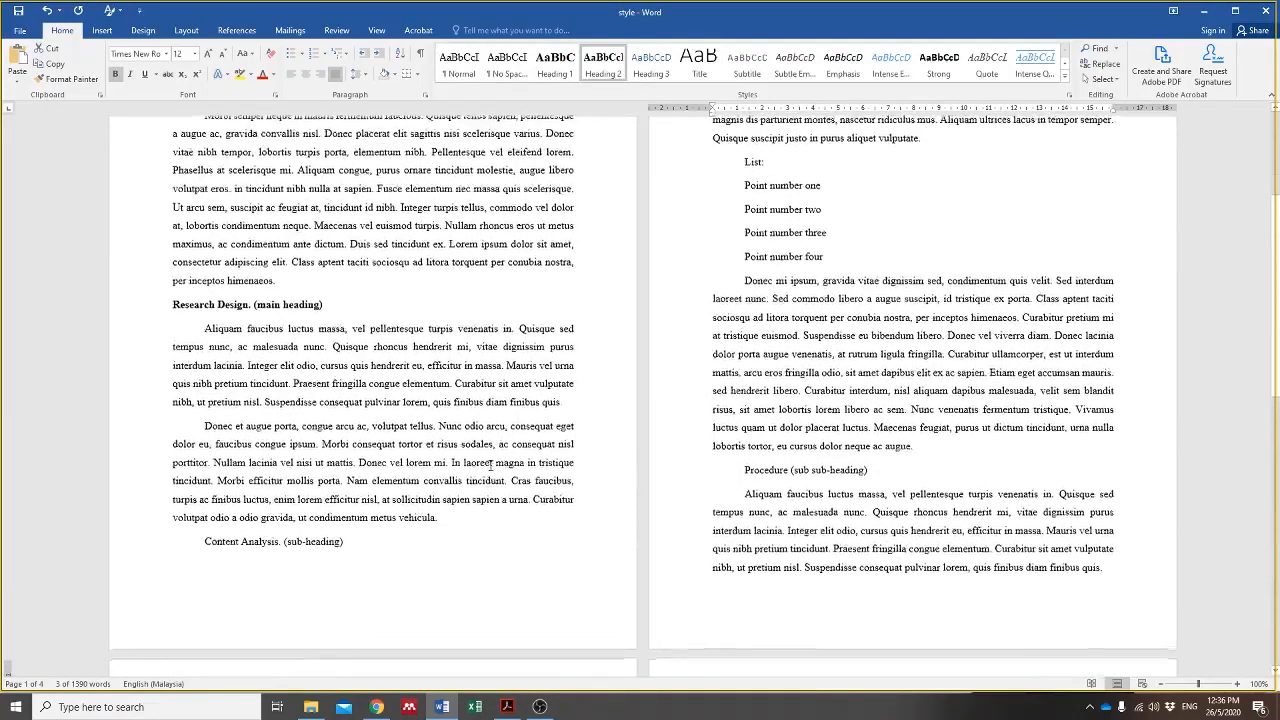
left_click(278, 544)
triple_click(316, 543)
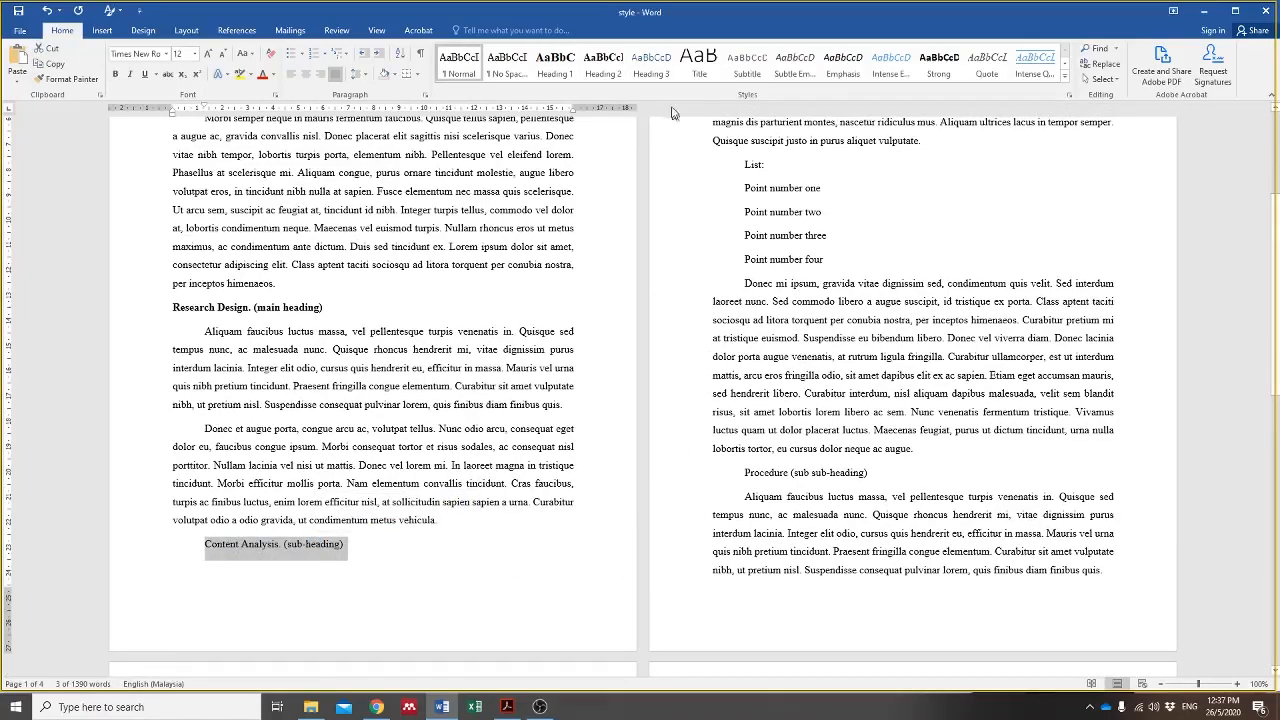
left_click(651, 65)
Step: Modify the Heading 3 style's font to Times New Roman, bold, in the Automatic colour
right_click(655, 68)
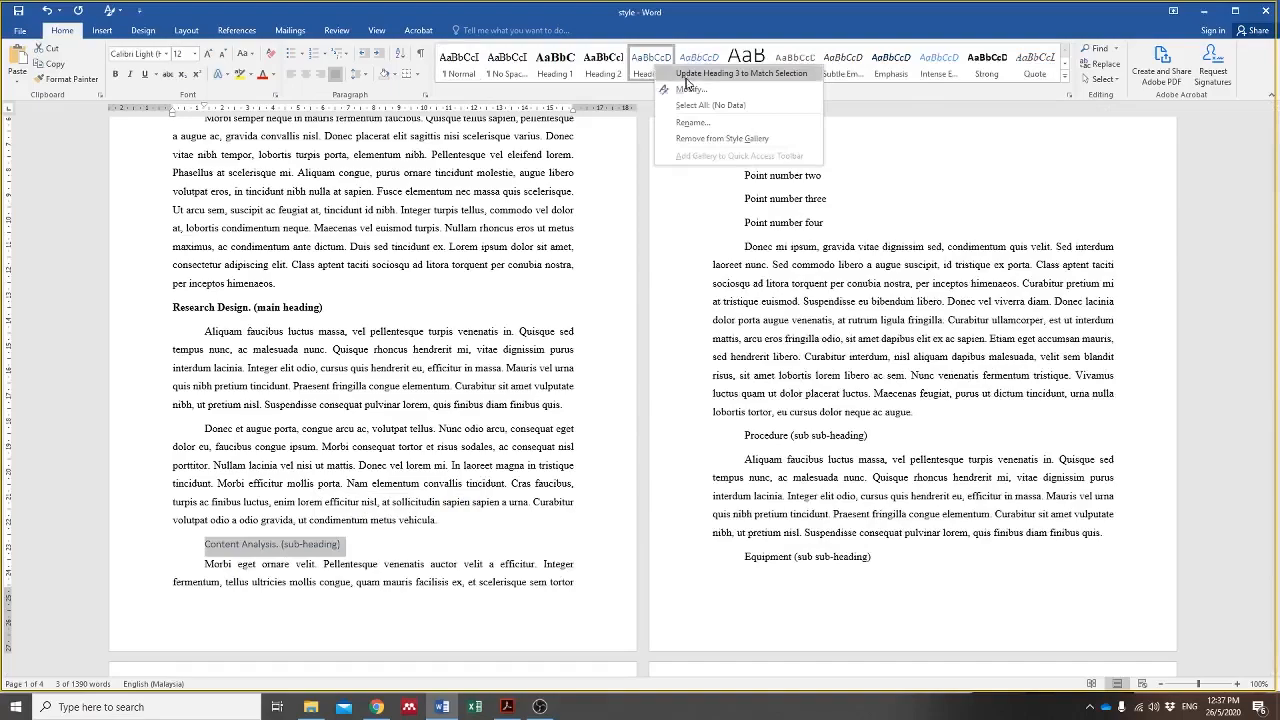
left_click(690, 97)
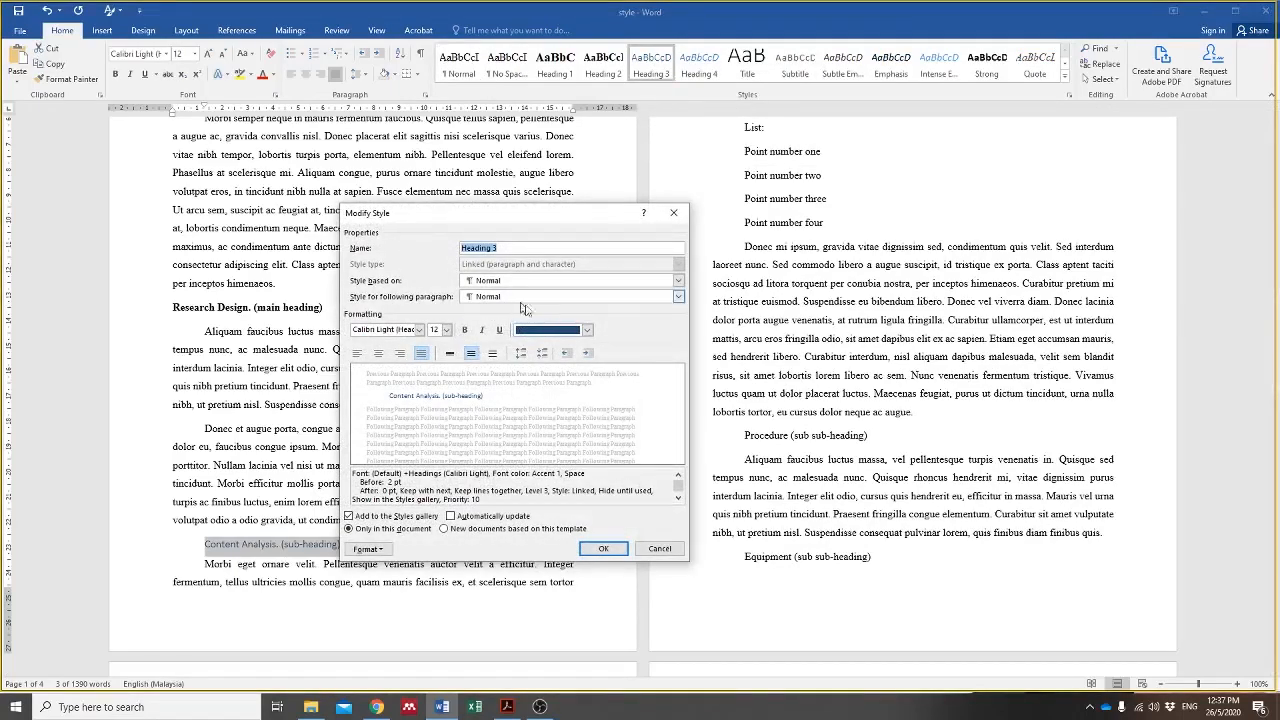
left_click(548, 330)
left_click(549, 350)
left_click(405, 331)
type("Time")
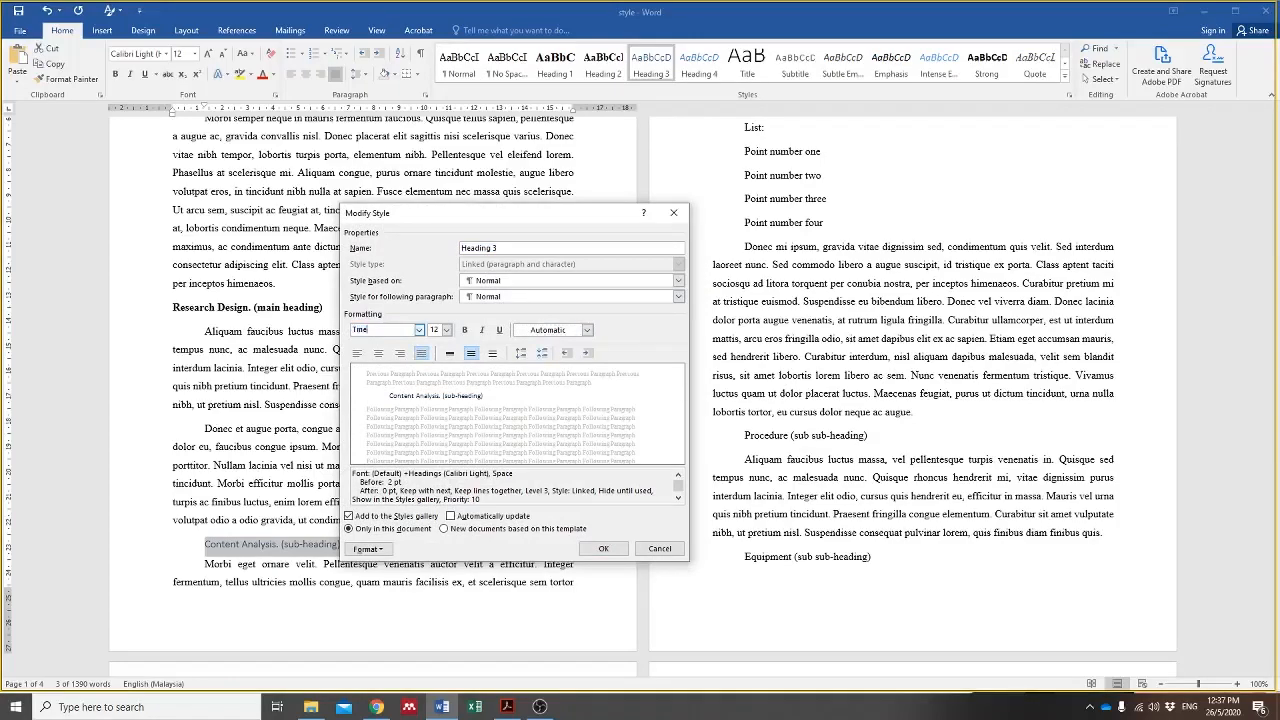
type("mes New Roman")
left_click(464, 331)
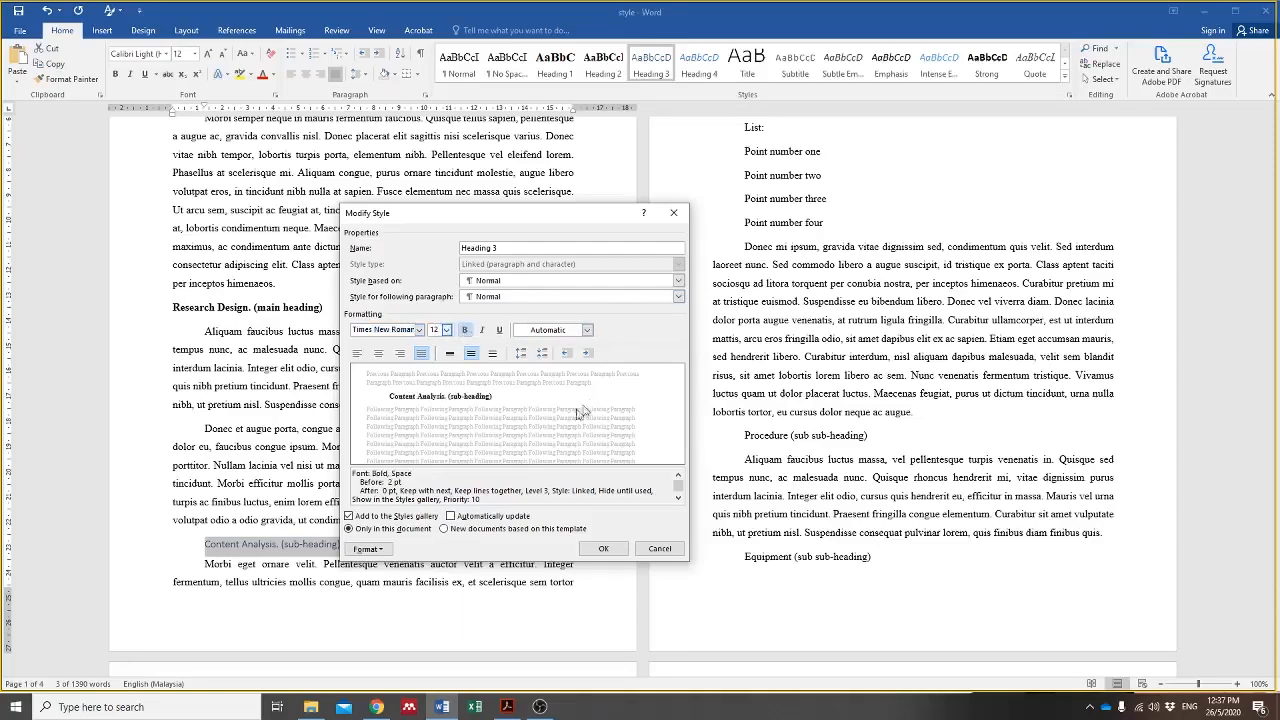
Step: Set the Heading 3 style's special indentation to none and its spacing to 0 pt before and 6 pt after, and save the style
left_click(367, 549)
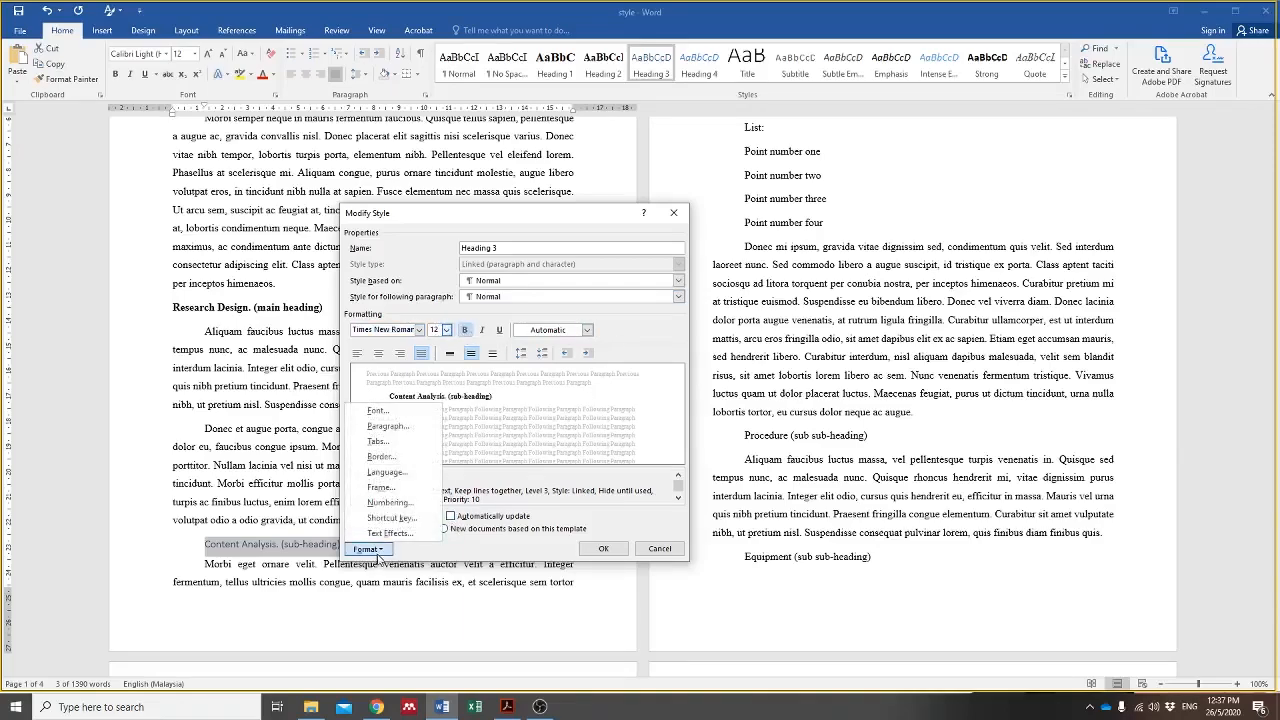
left_click(385, 426)
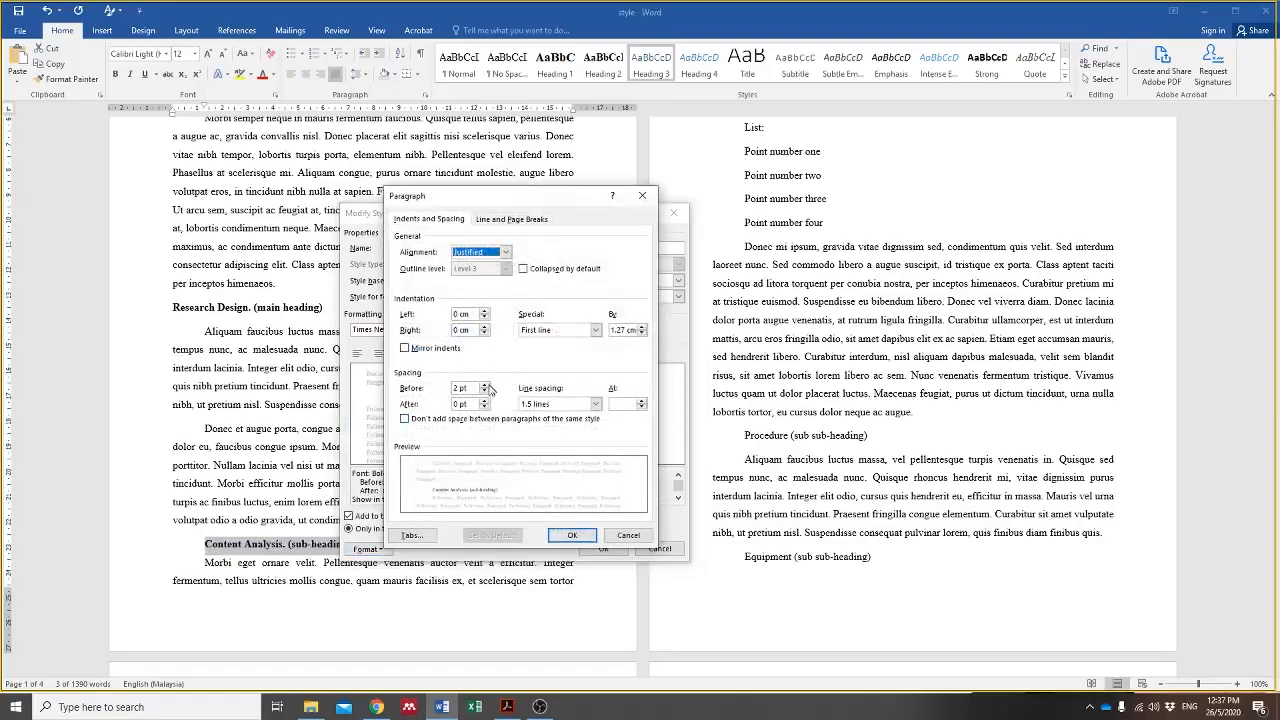
left_click(460, 389)
left_click(595, 330)
left_click(565, 339)
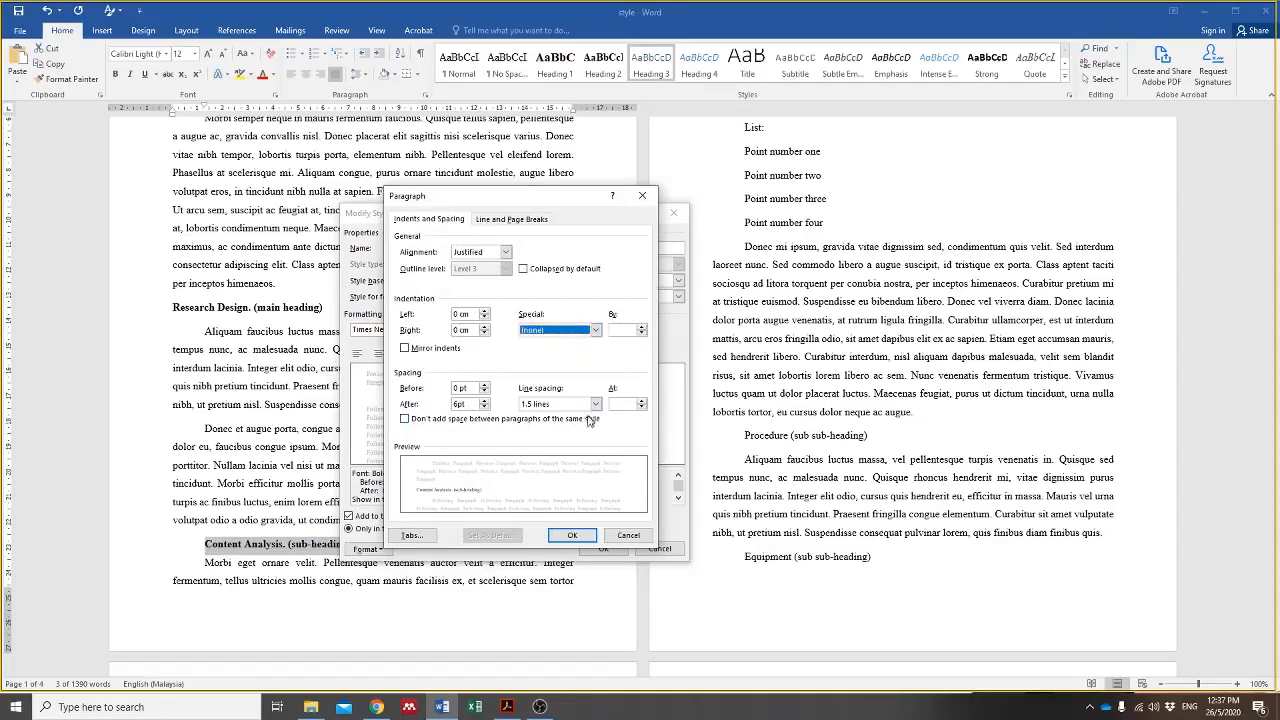
left_click(462, 404)
left_click(575, 538)
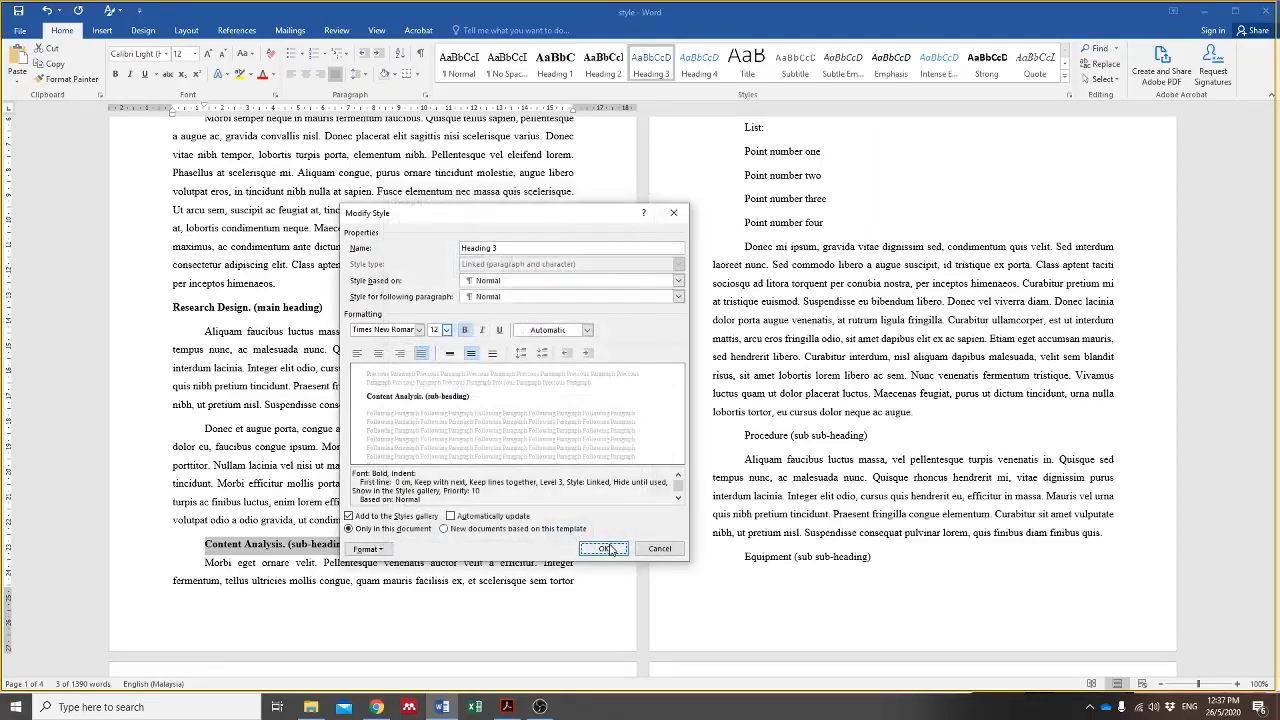
left_click(606, 548)
Step: Apply the Heading 3 style to the Observation (sub-heading) line
scroll(943, 394, "up", 4)
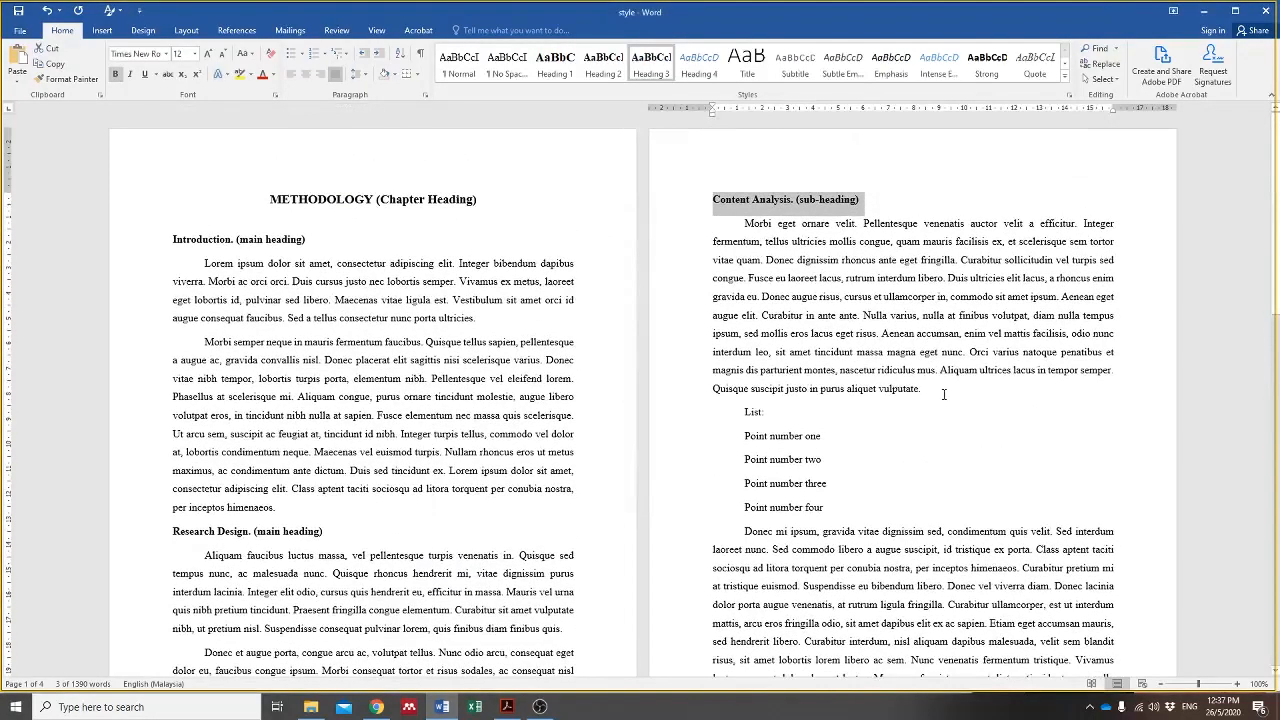
scroll(862, 366, "down", 3)
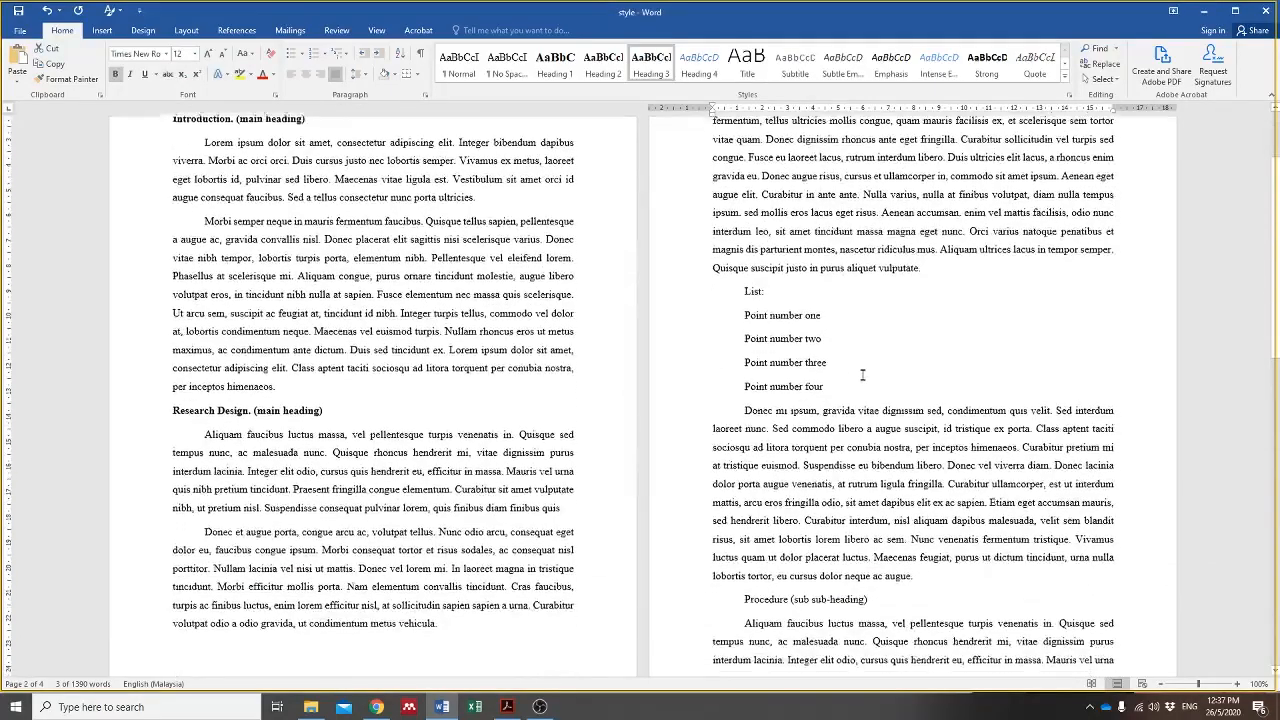
scroll(863, 373, "up", 3)
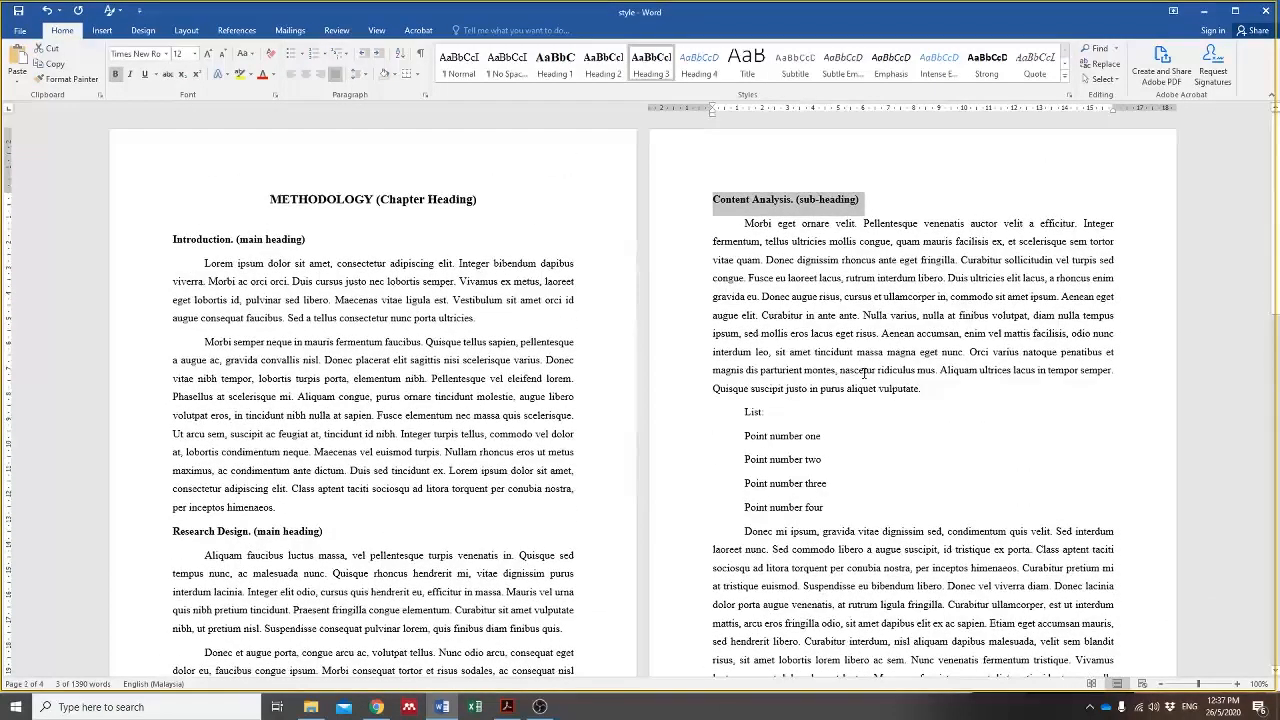
scroll(863, 373, "down", 20)
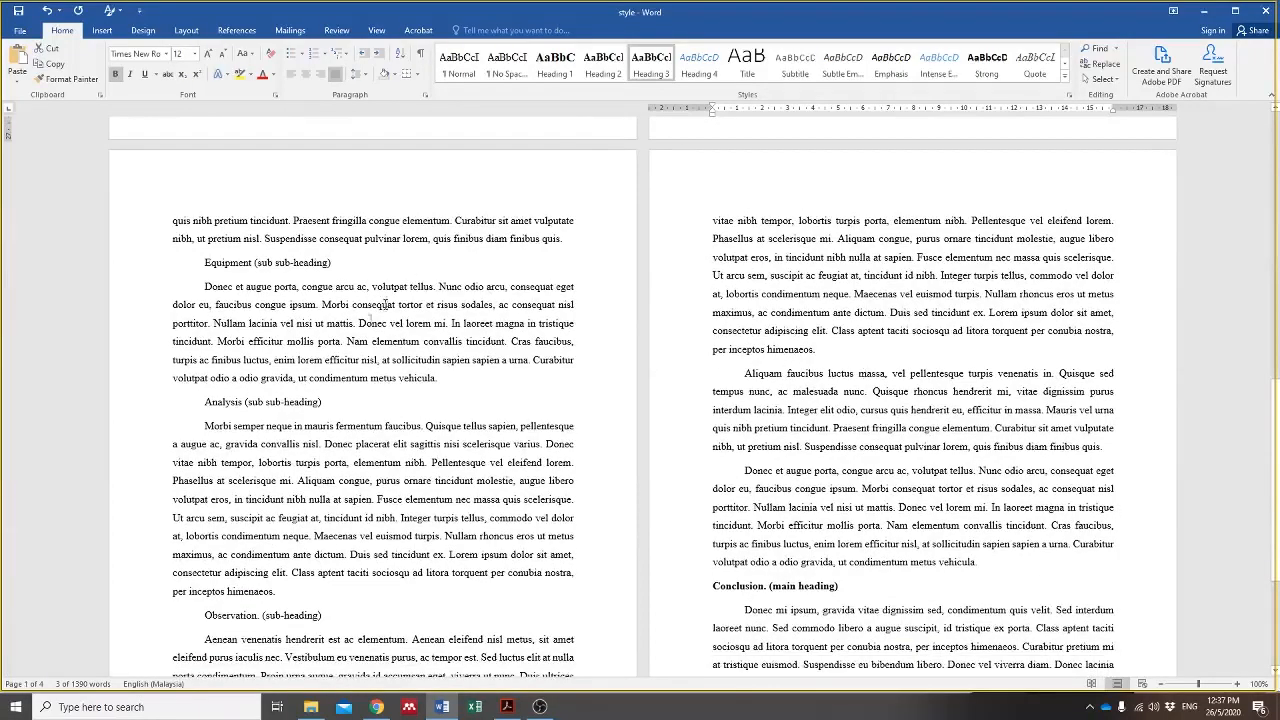
scroll(285, 411, "down", 5)
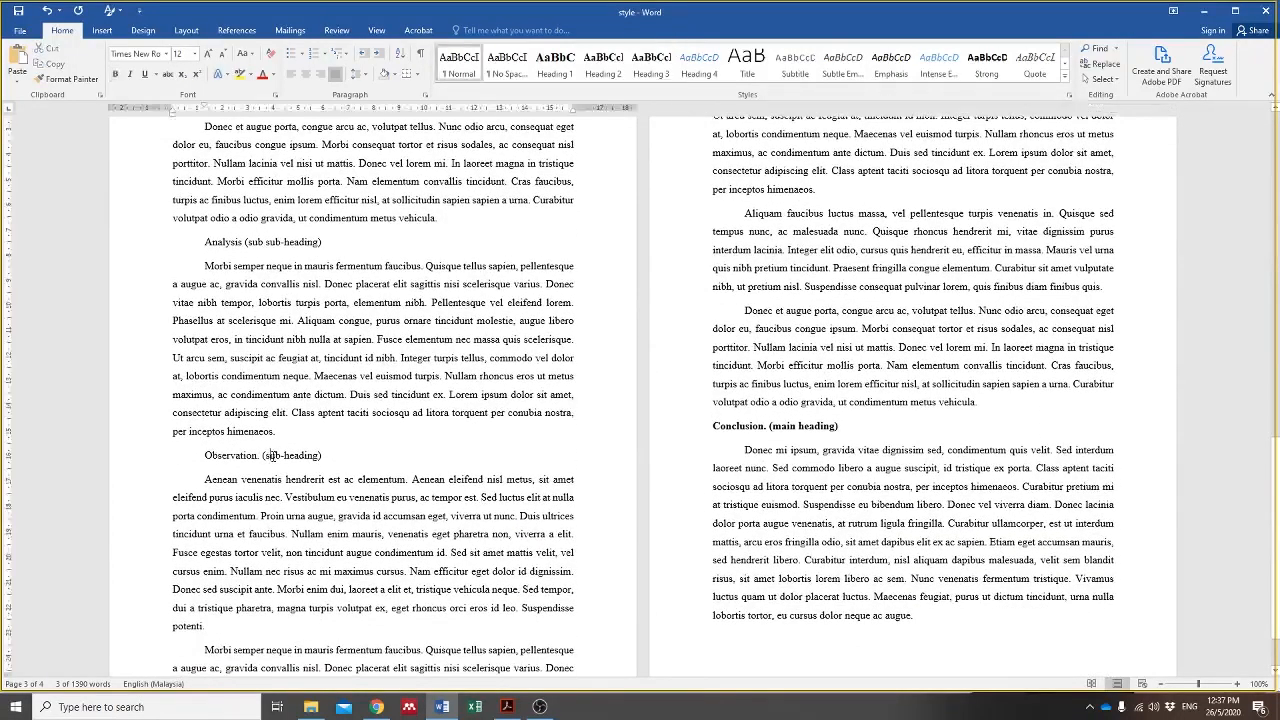
triple_click(273, 456)
left_click(651, 62)
Step: Apply the Heading 4 style to the Procedure (sub sub-heading) line
scroll(635, 474, "down", 2)
scroll(635, 474, "up", 15)
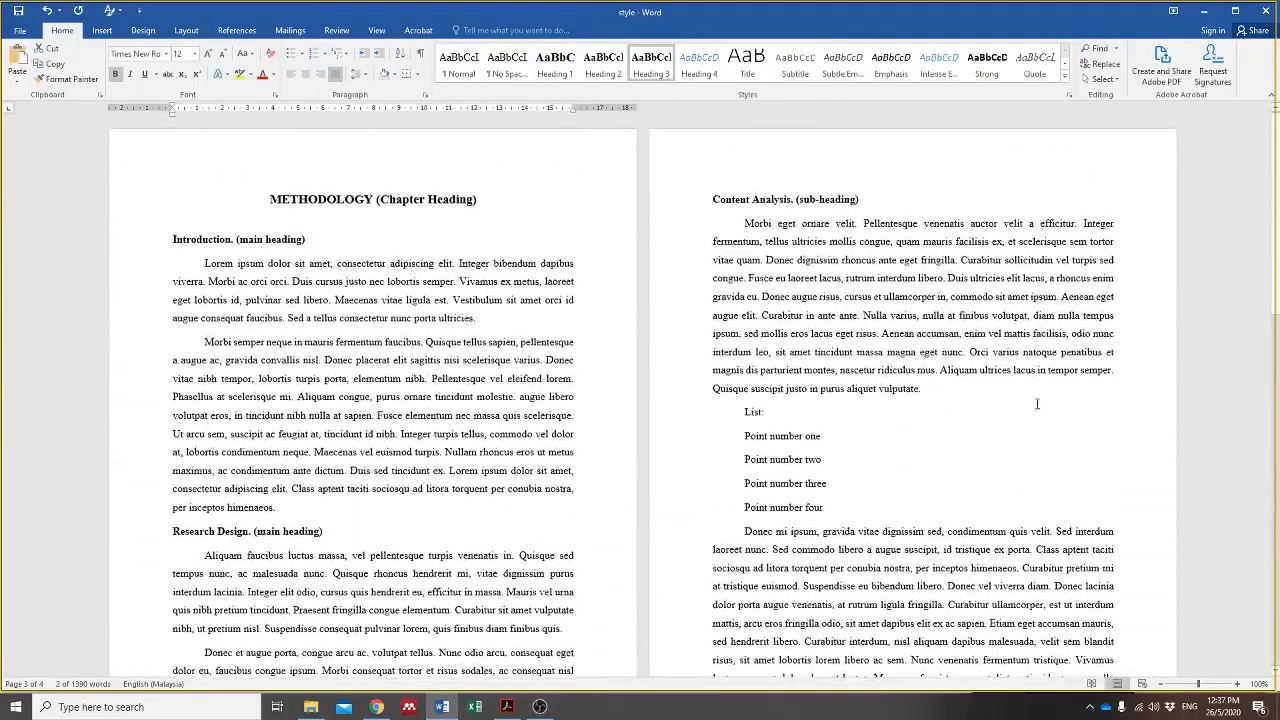
scroll(897, 470, "down", 3)
left_click(772, 495)
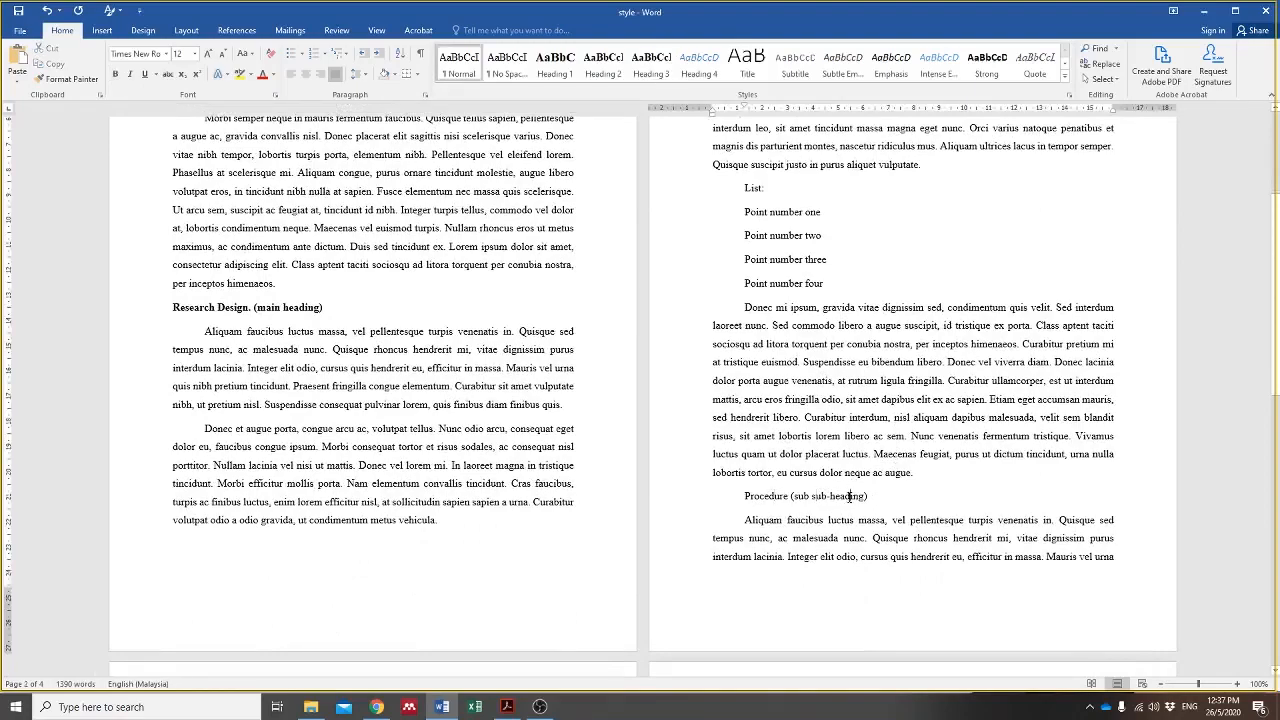
triple_click(830, 495)
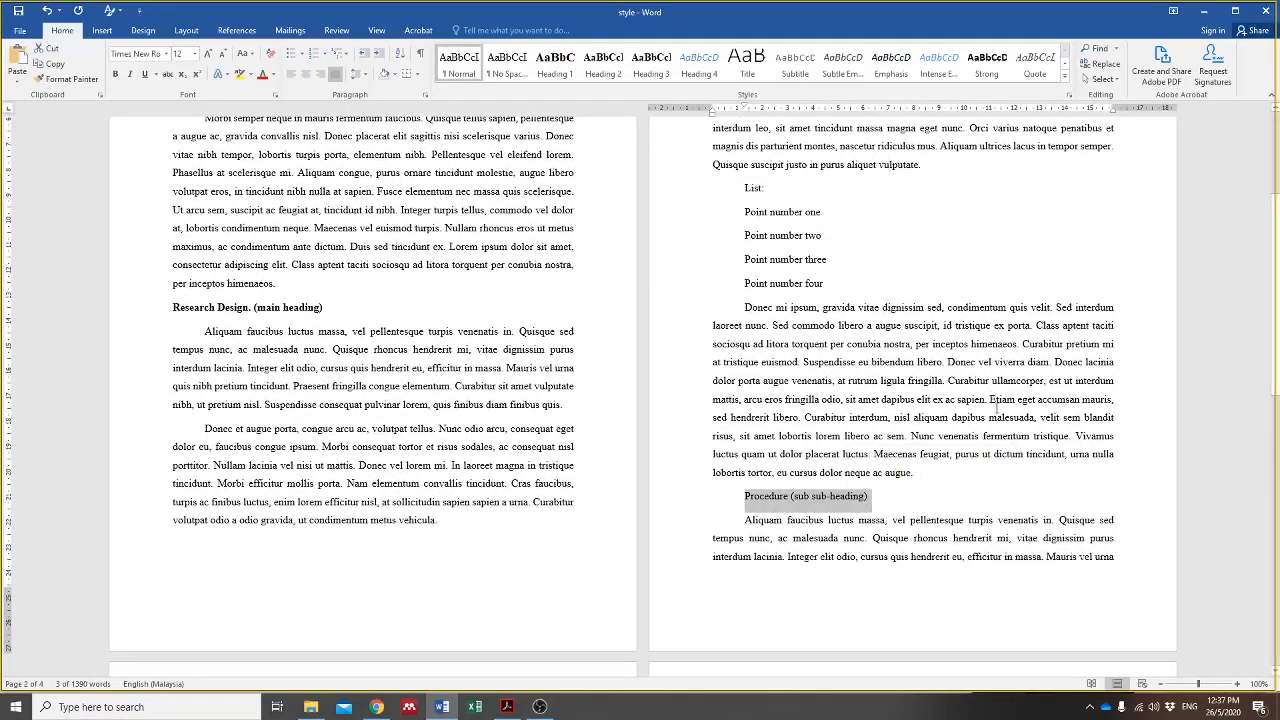
left_click(705, 75)
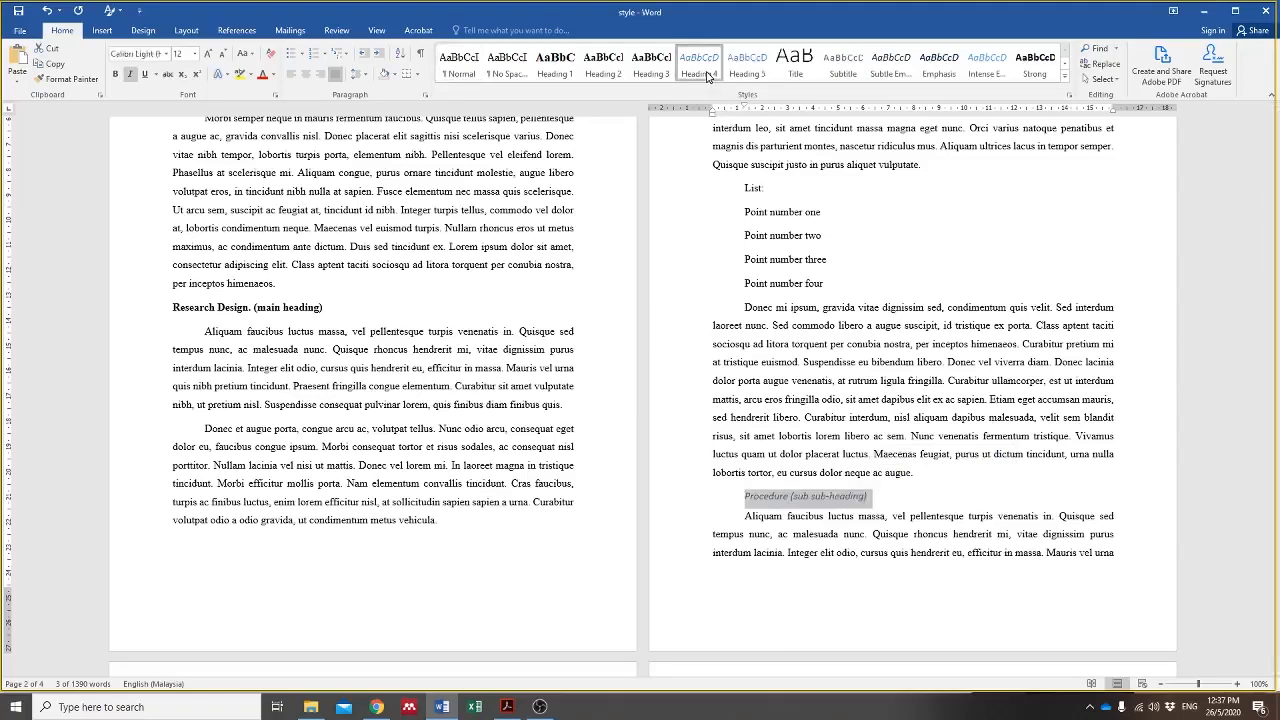
Step: Modify the Heading 4 style's font to Times New Roman, bold, in the Automatic colour
right_click(707, 77)
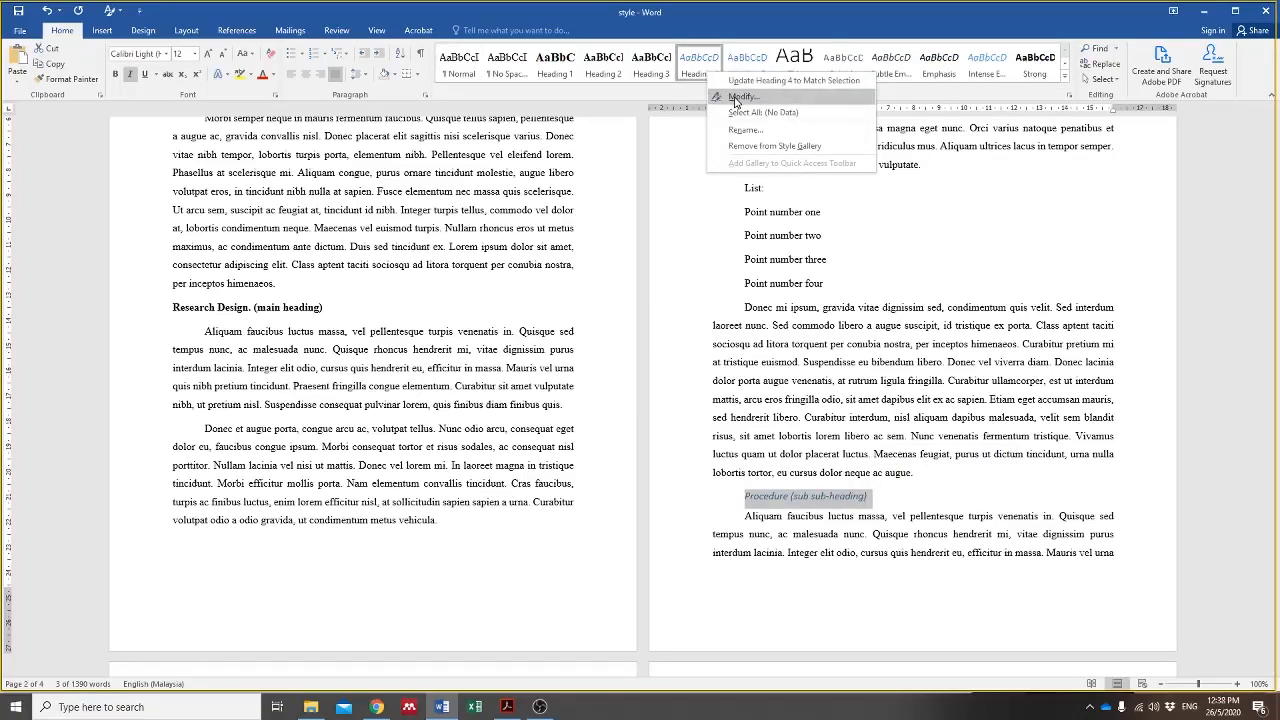
left_click(740, 96)
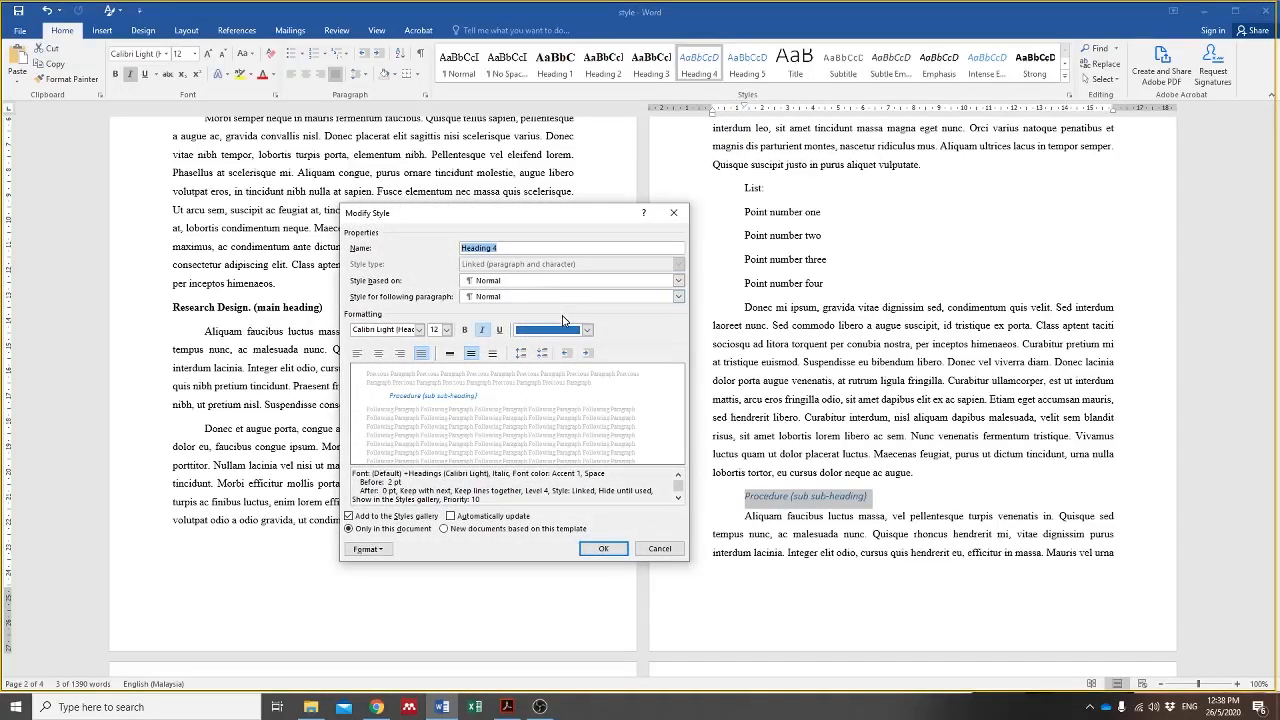
left_click(587, 330)
left_click(565, 345)
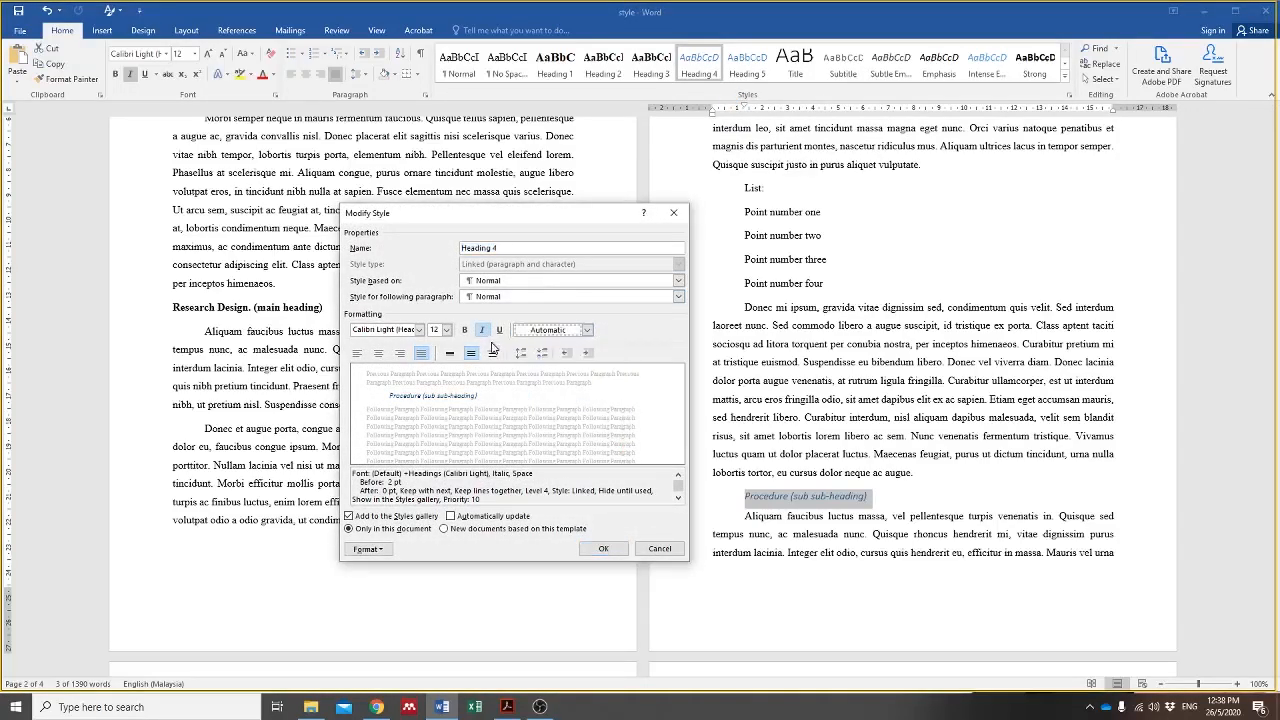
left_click(419, 330)
left_click(410, 369)
left_click(449, 331)
left_click(449, 331)
left_click(466, 331)
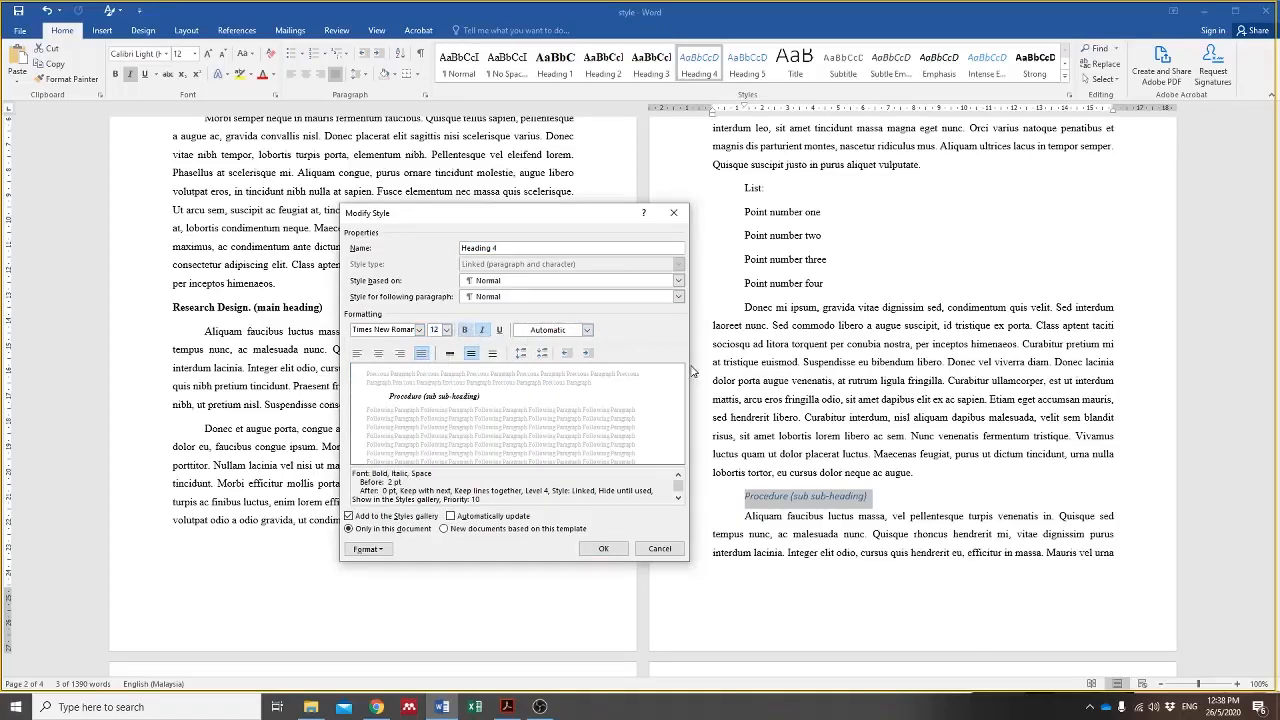
Step: Set the Heading 4 style's special indentation to none, match its paragraph spacing to the Heading 3 style, and save the style
left_click(370, 549)
left_click(387, 426)
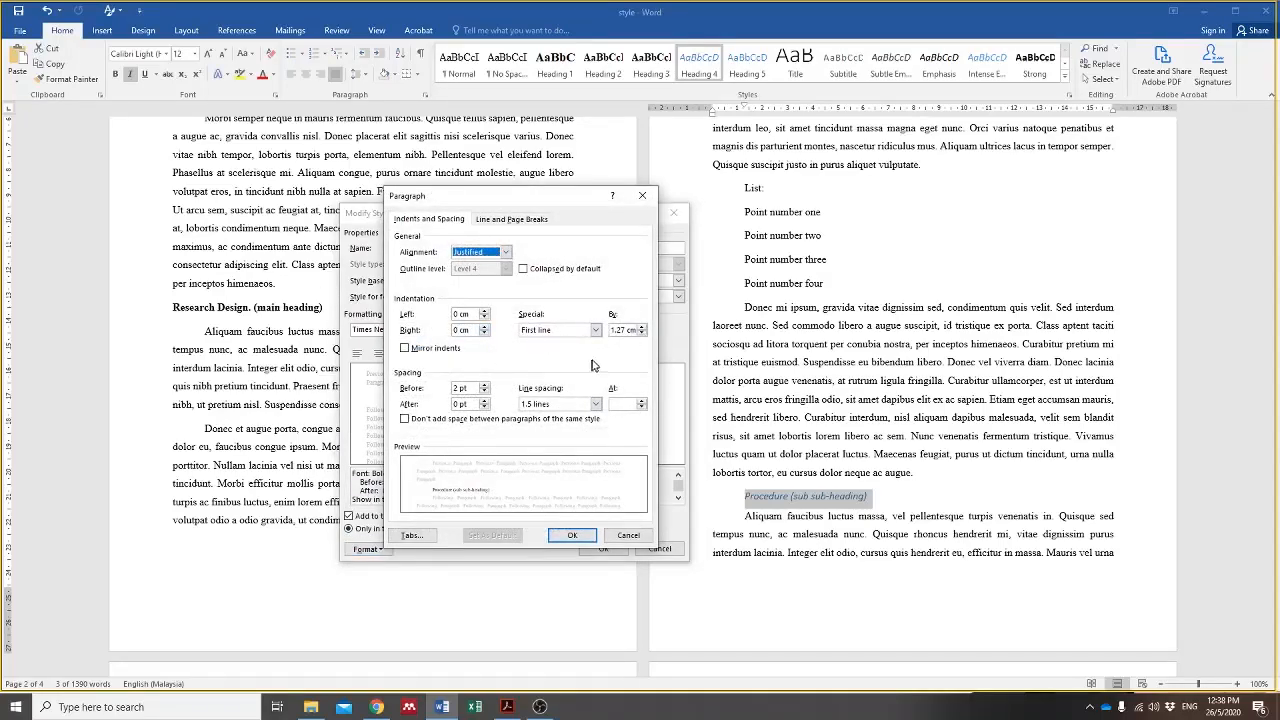
left_click(595, 330)
left_click(581, 342)
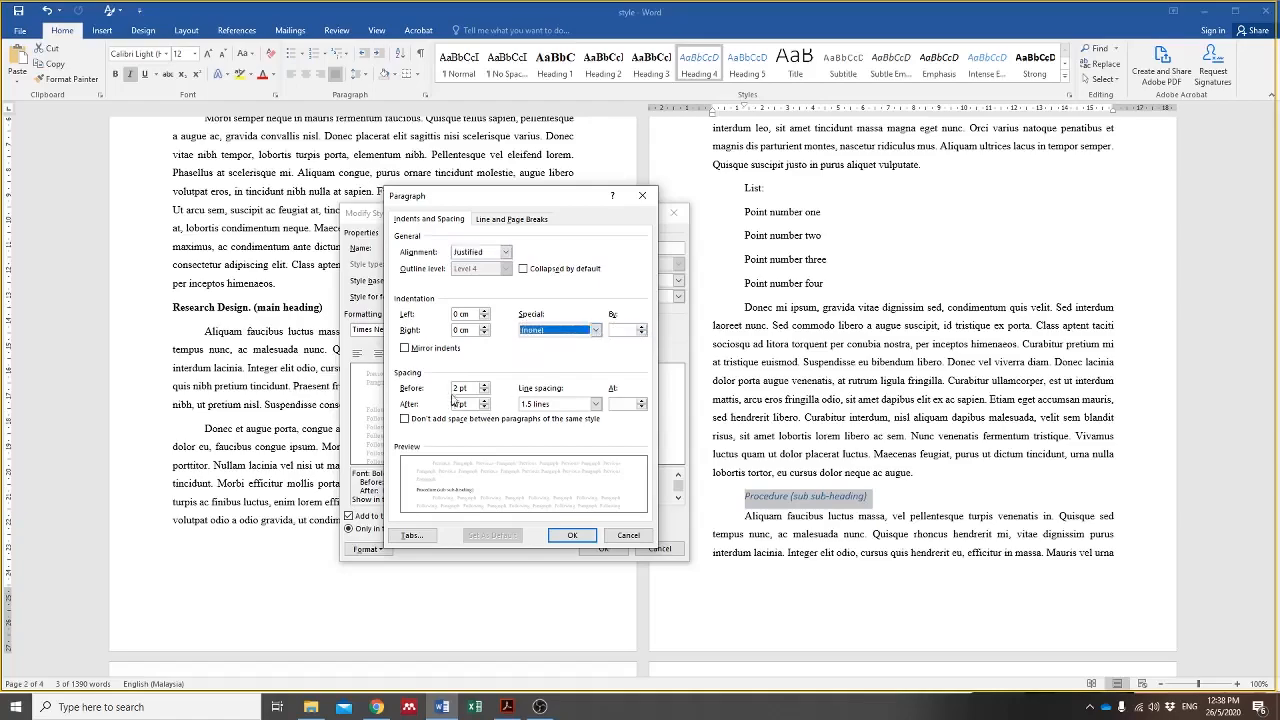
left_click(456, 388)
left_click(579, 536)
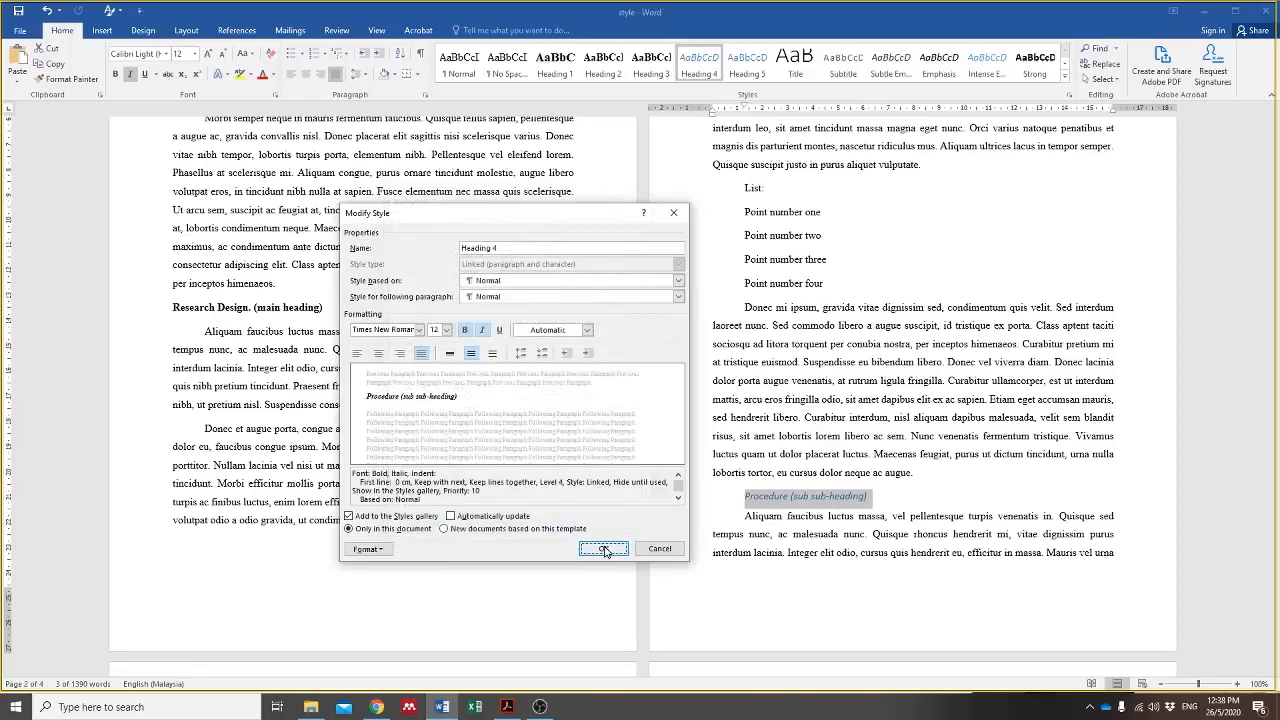
left_click(603, 549)
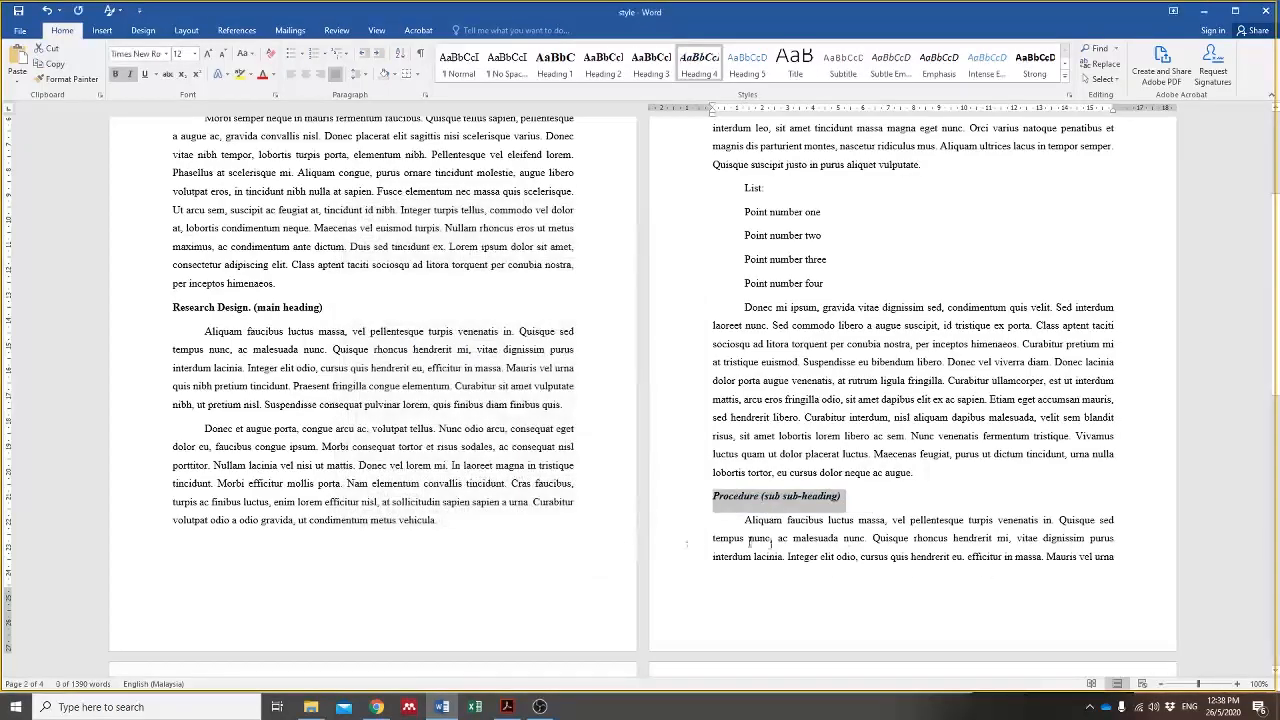
Step: Apply the Heading 4 style to the Equipment and Analysis sub sub-headings
scroll(820, 548, "down", 10)
left_click(250, 358)
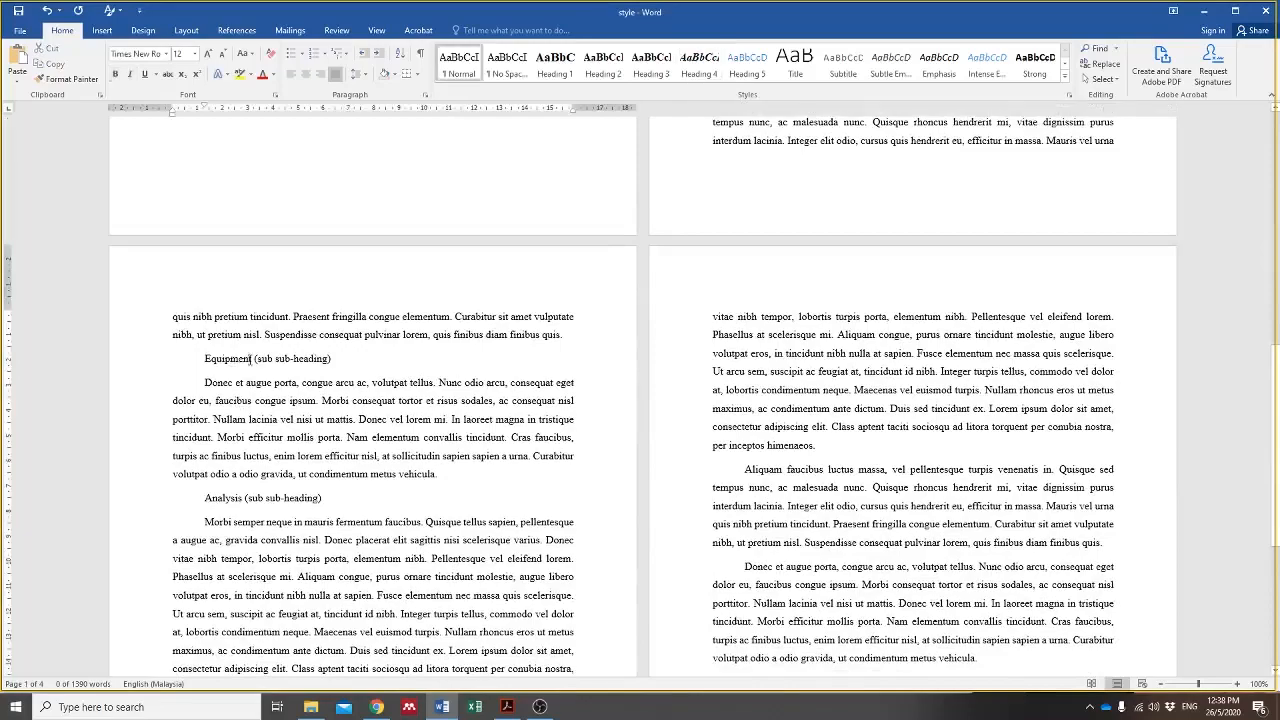
triple_click(250, 358)
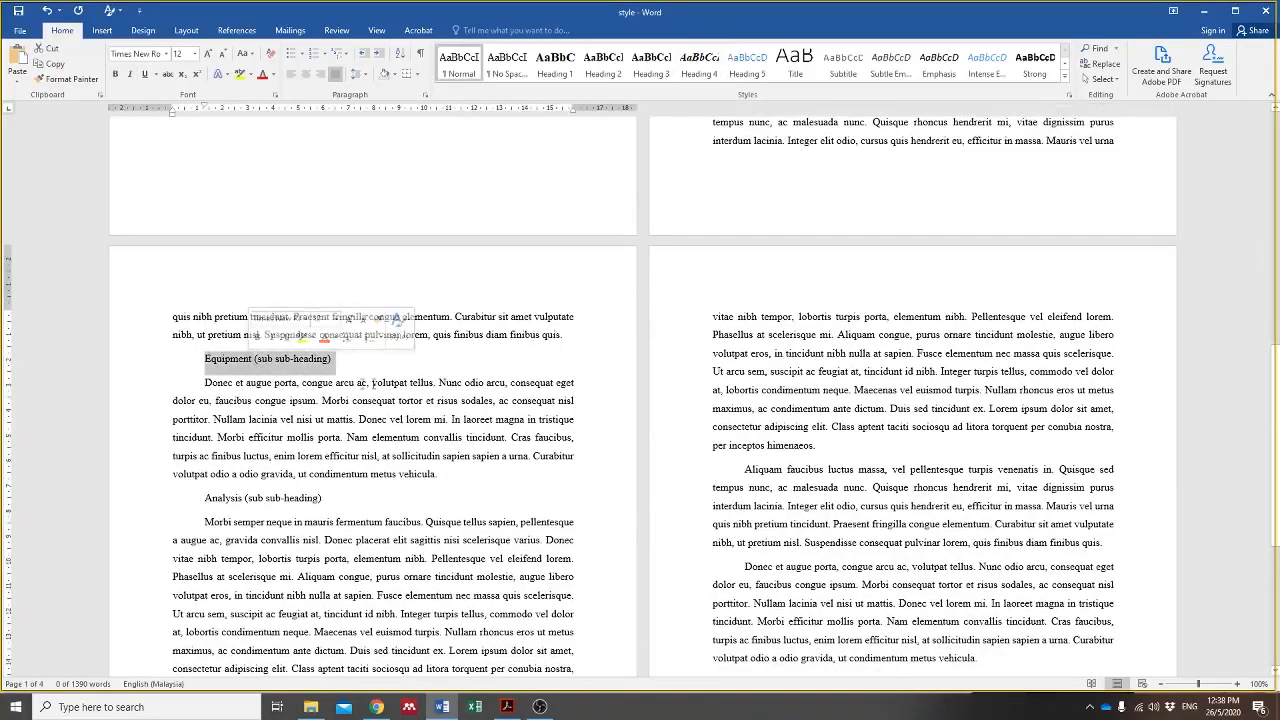
left_click(703, 72)
triple_click(252, 502)
left_click(703, 72)
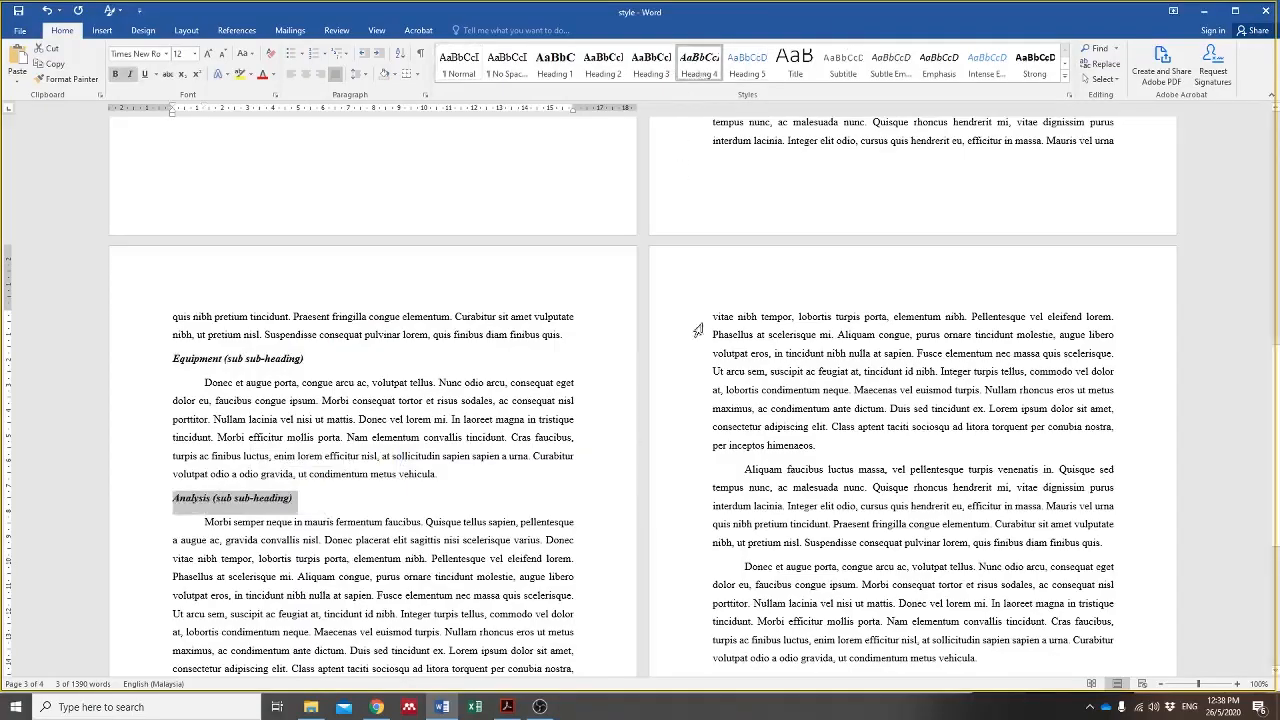
Step: Look through the whole chapter to check the formatting of its headings, body text and list
scroll(684, 470, "down", 6)
scroll(683, 470, "up", 15)
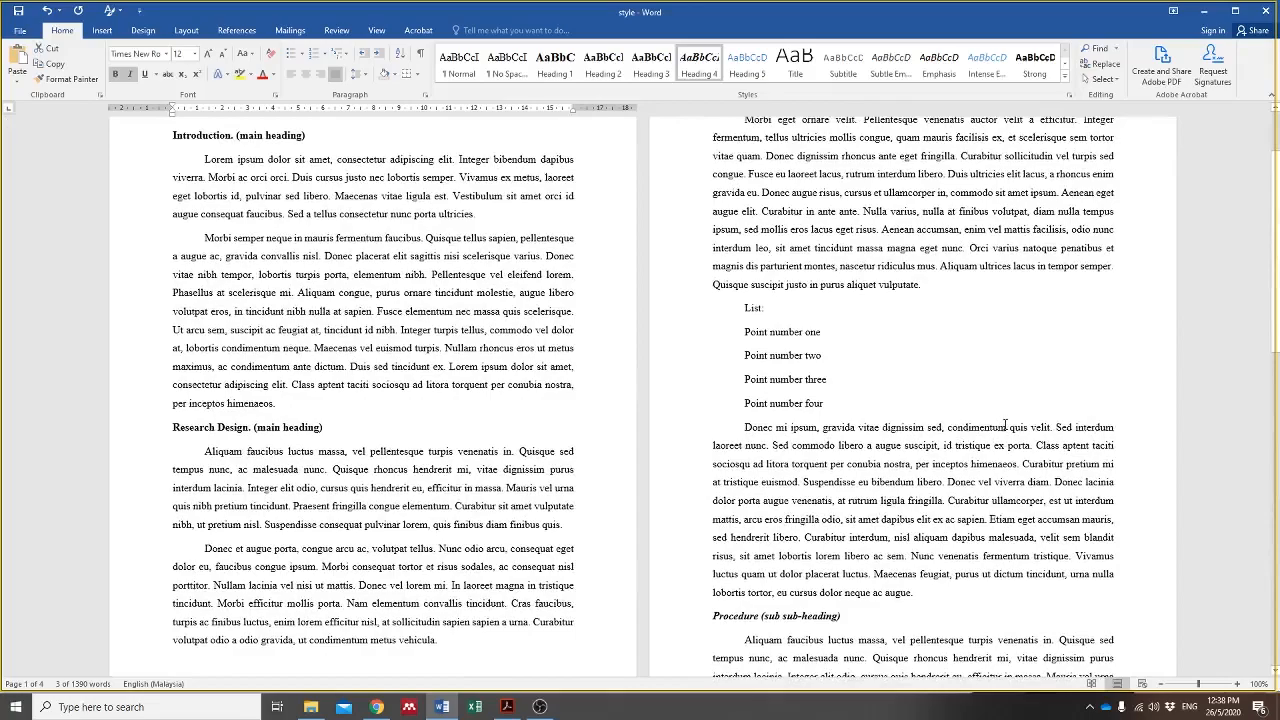
scroll(808, 378, "up", 1)
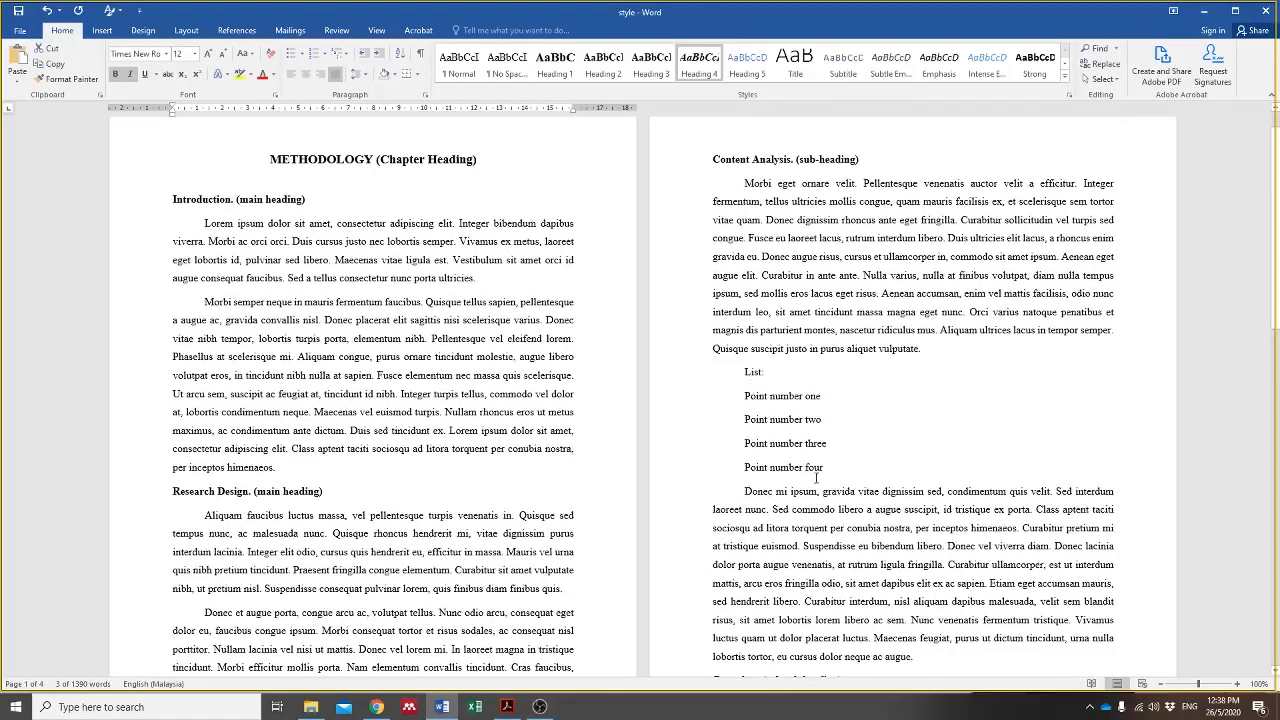
left_click(802, 454)
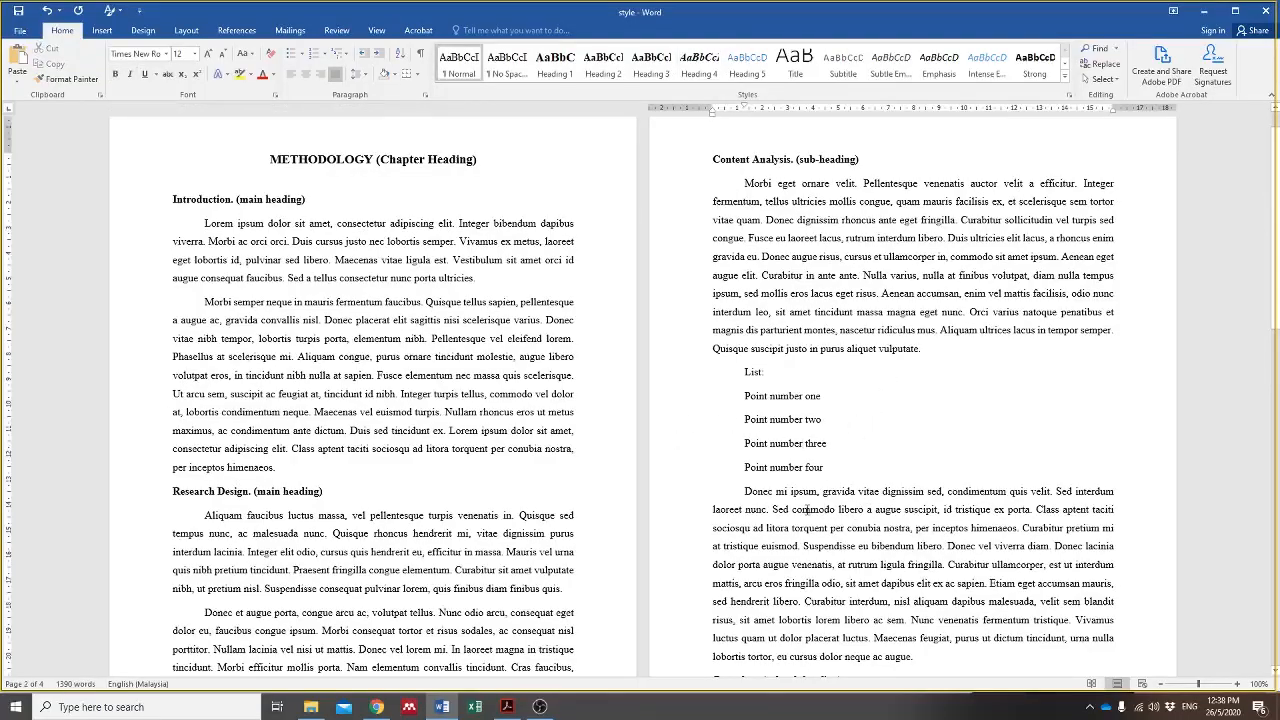
scroll(786, 454, "down", 10)
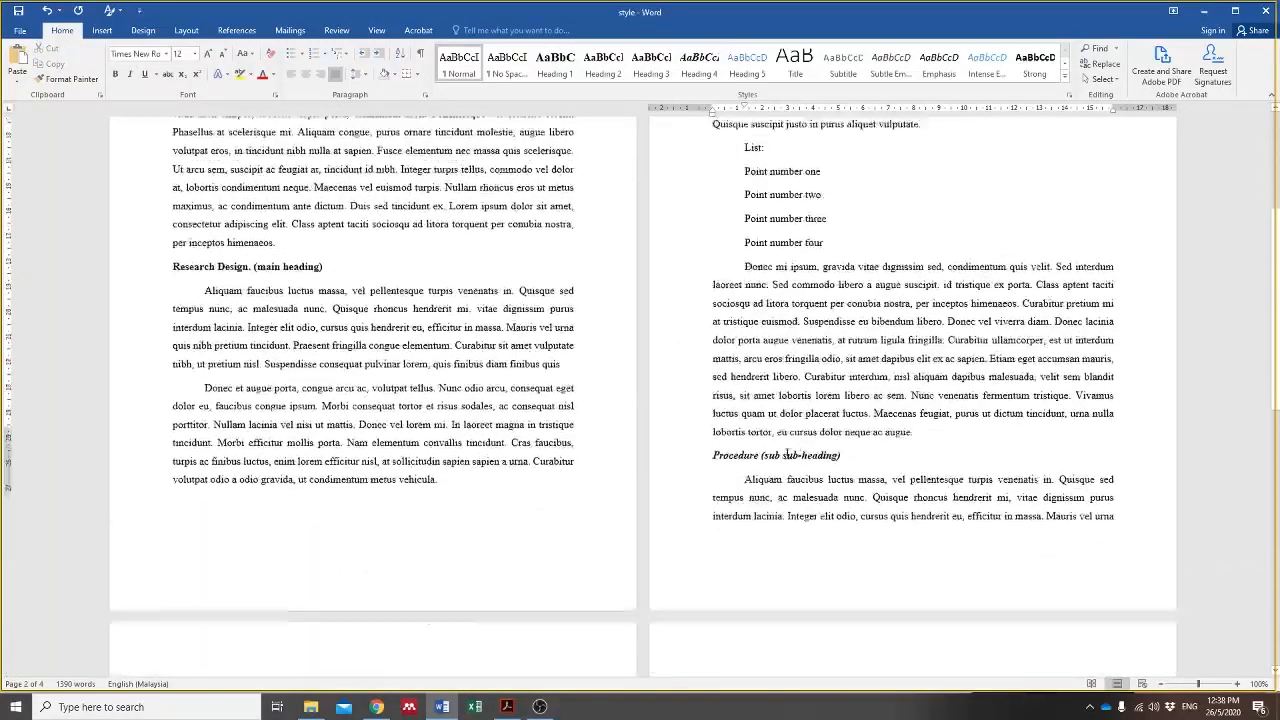
scroll(786, 454, "down", 6)
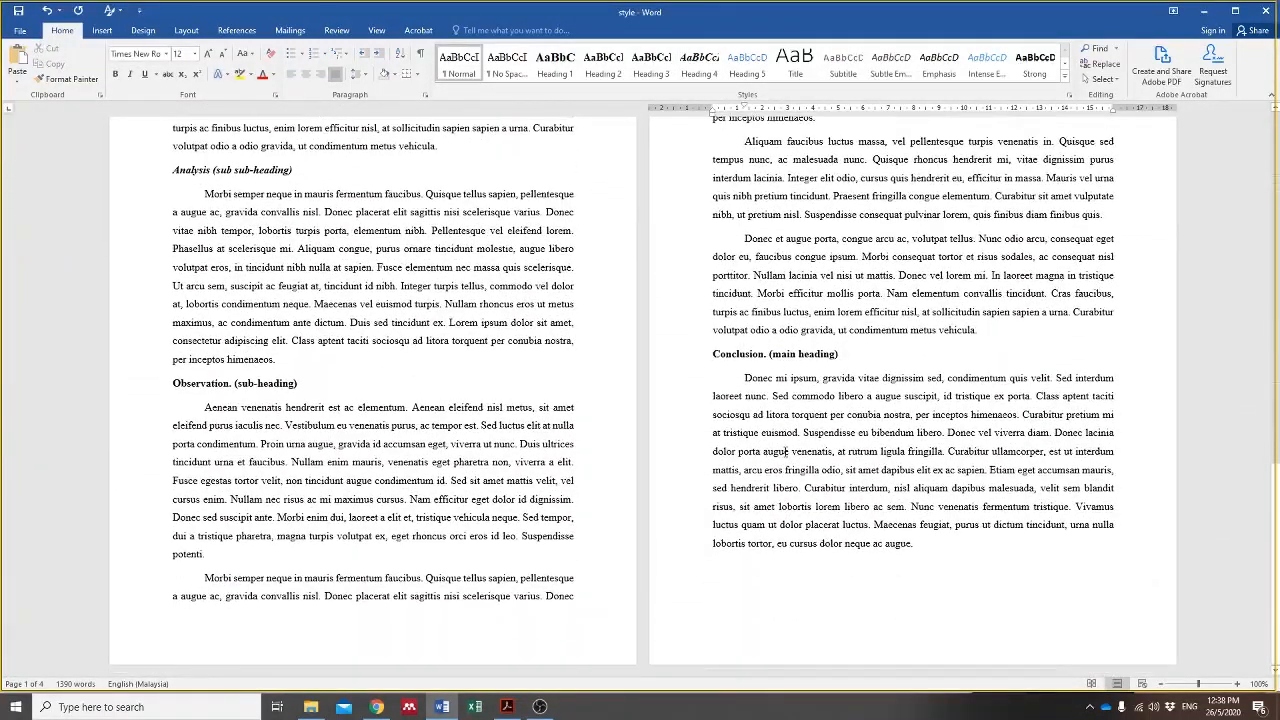
scroll(784, 453, "up", 9)
scroll(784, 453, "up", 10)
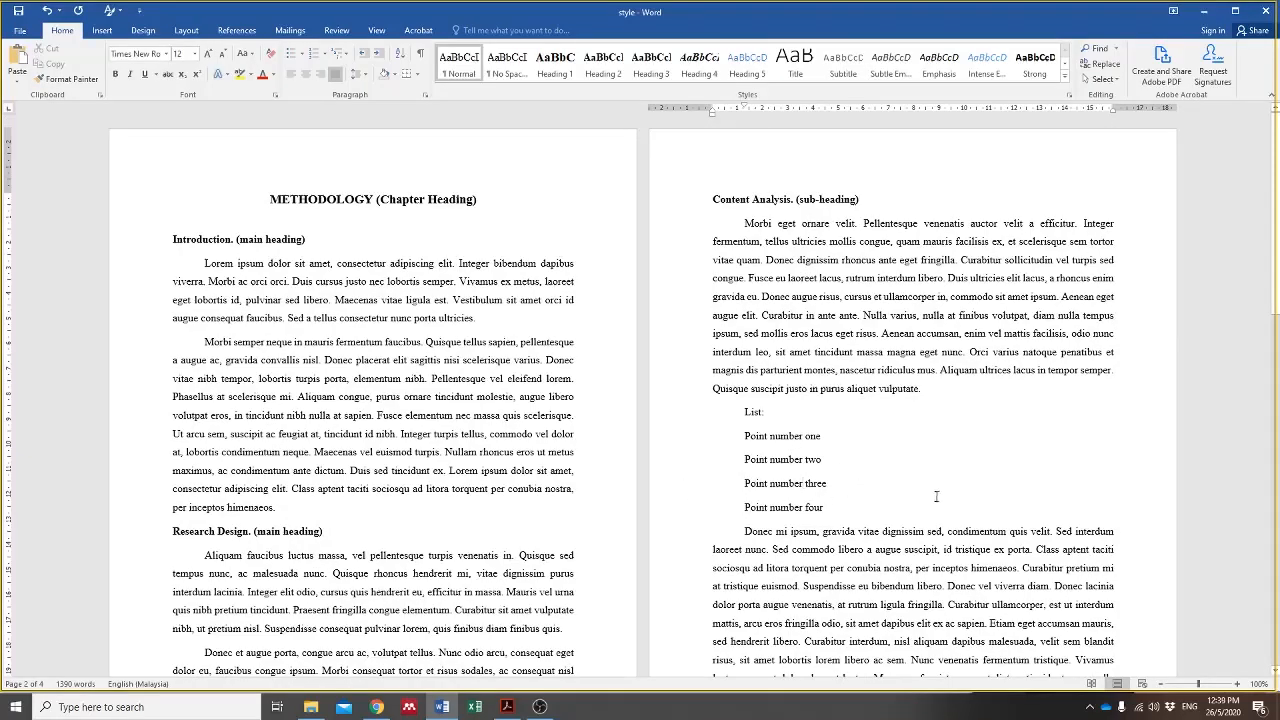
scroll(787, 528, "down", 15)
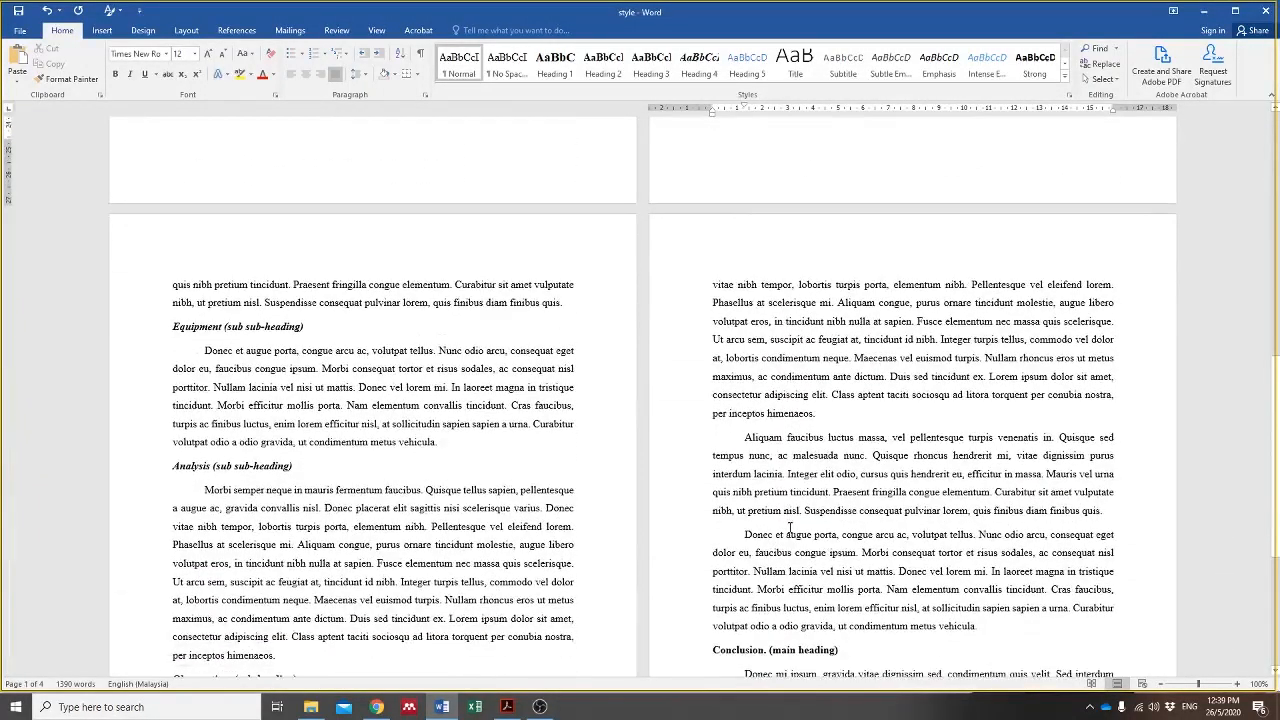
scroll(790, 528, "up", 15)
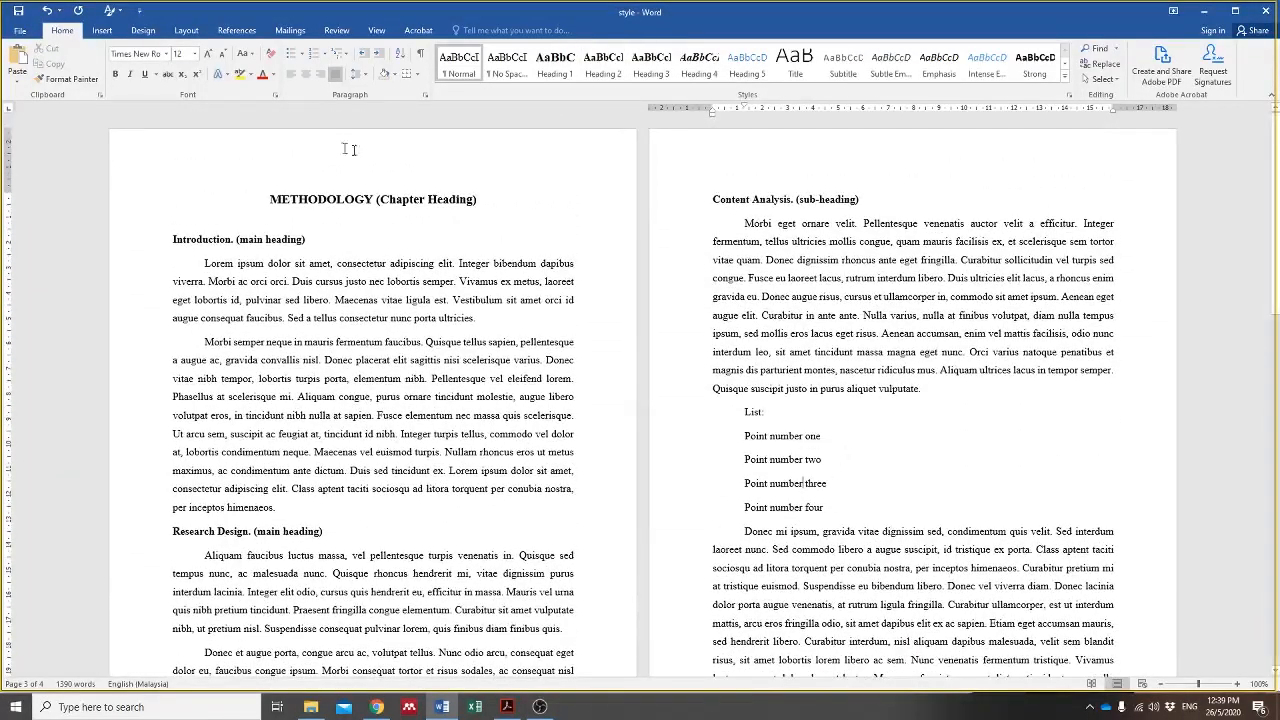
Step: Show the Navigation pane, then collapse and re-expand the Research Design heading in its outline
left_click(376, 30)
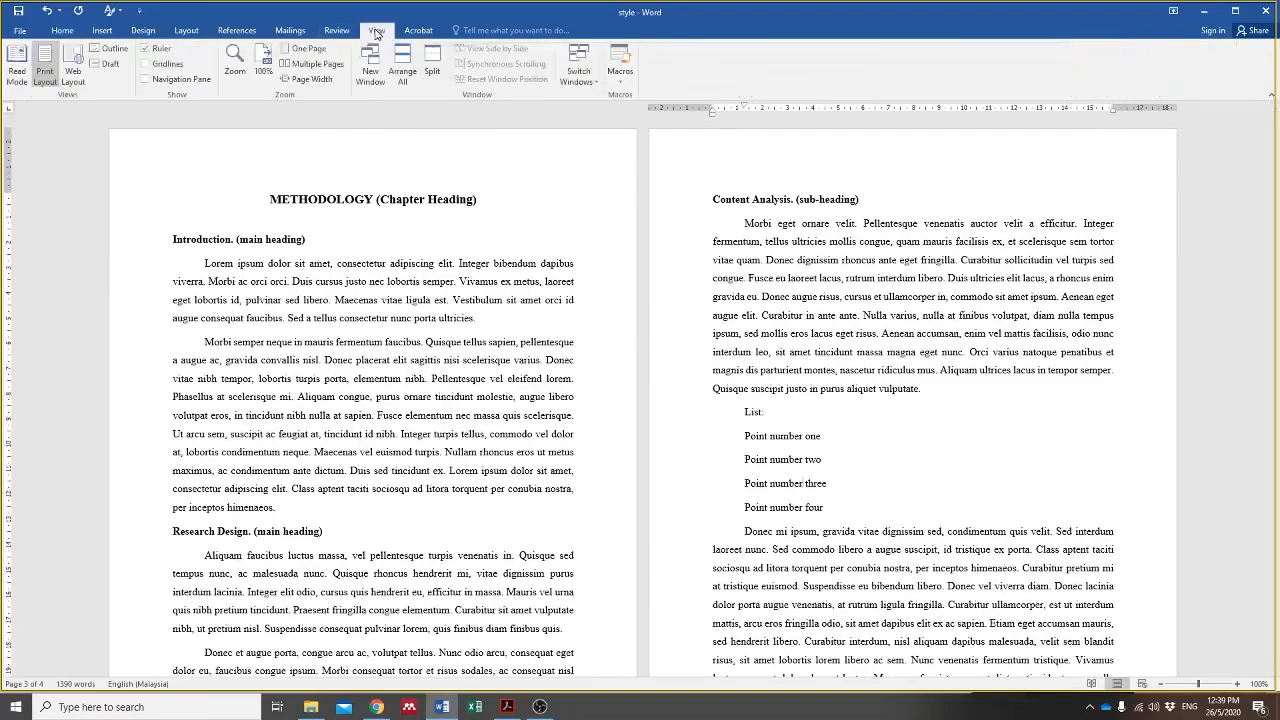
left_click(197, 79)
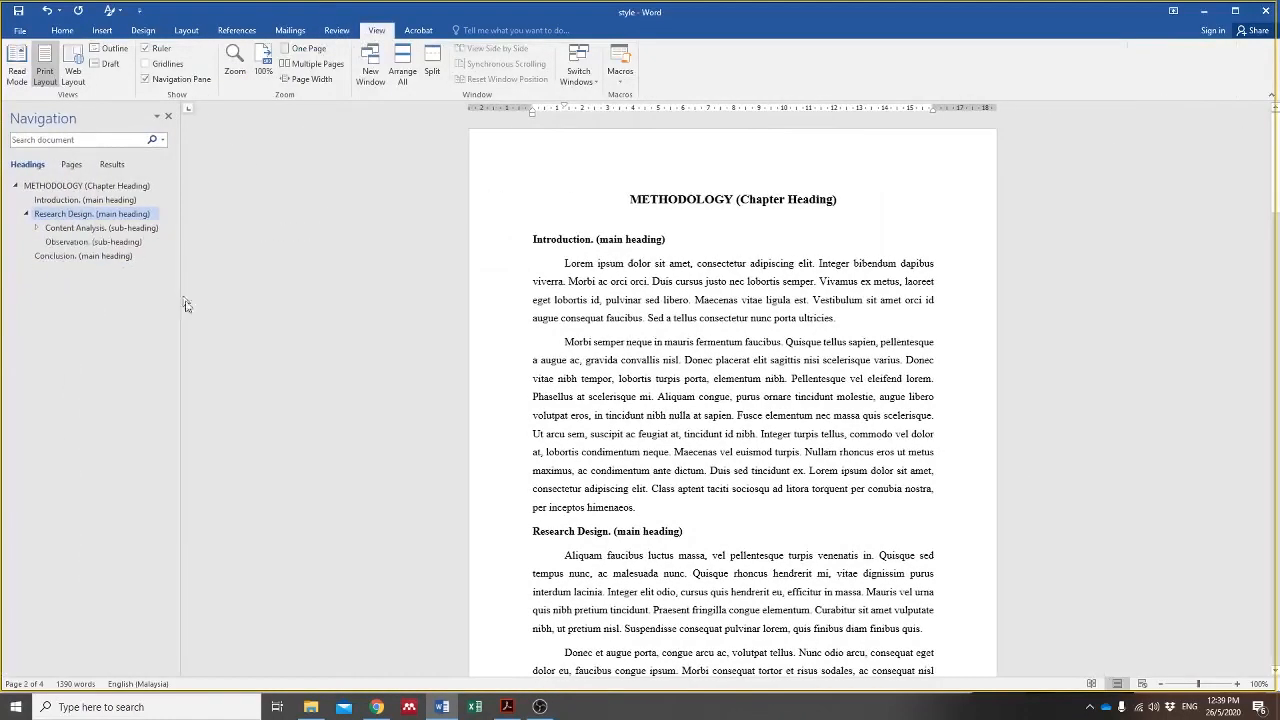
left_click(28, 215)
left_click(28, 215)
Step: Navigate among the chapter title, Introduction, Content Analysis, Observation and Conclusion headings using the outline, ending at Observation
left_click(64, 198)
left_click(64, 188)
left_click(76, 256)
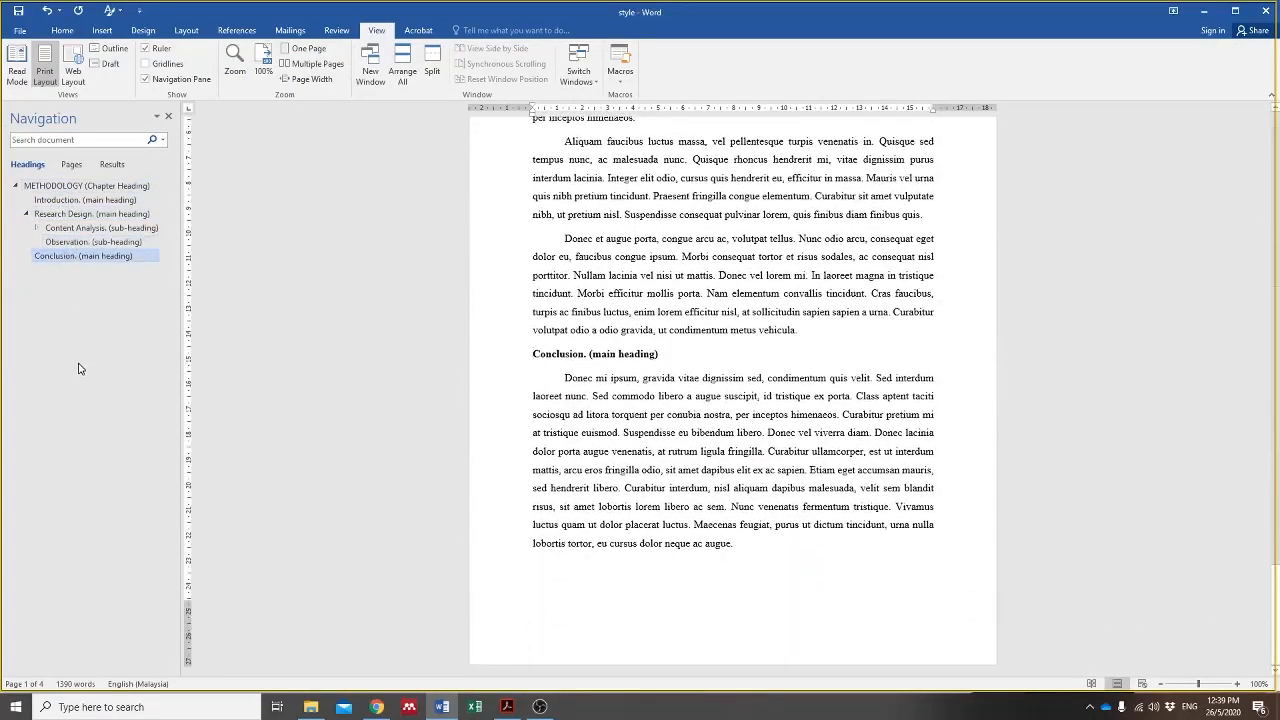
left_click(100, 189)
left_click(97, 200)
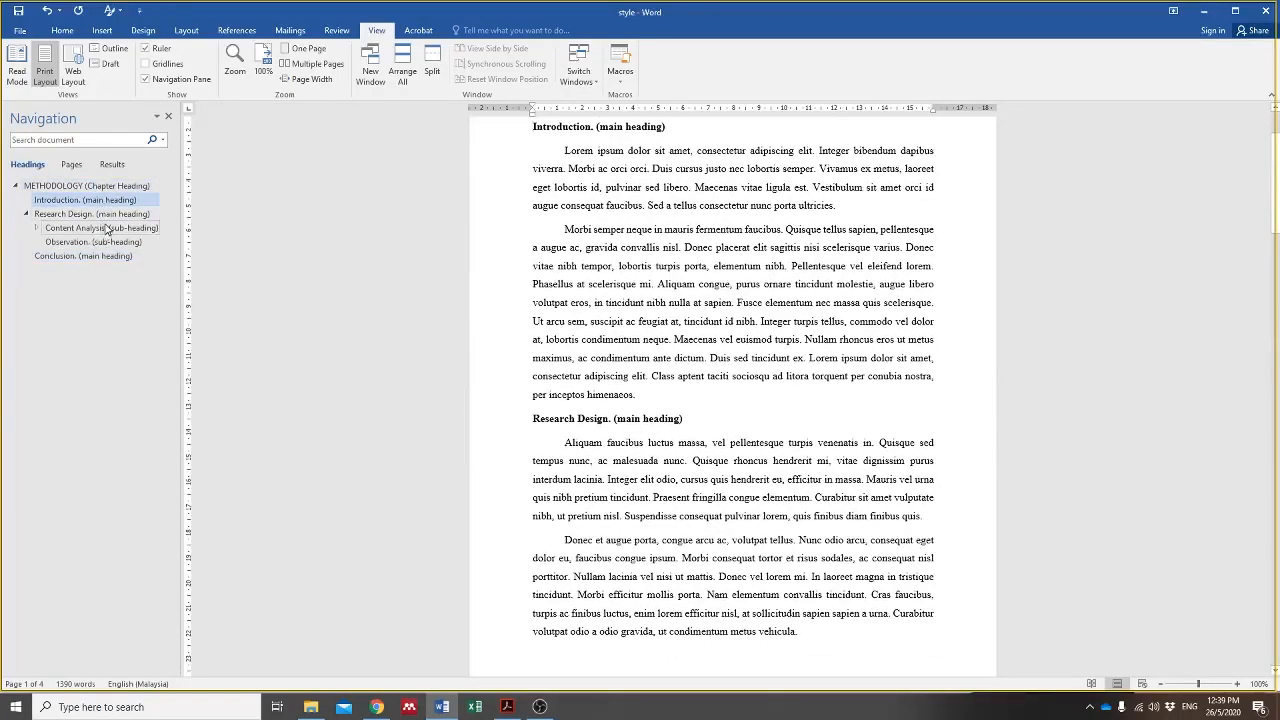
left_click(107, 229)
left_click(108, 242)
left_click(104, 257)
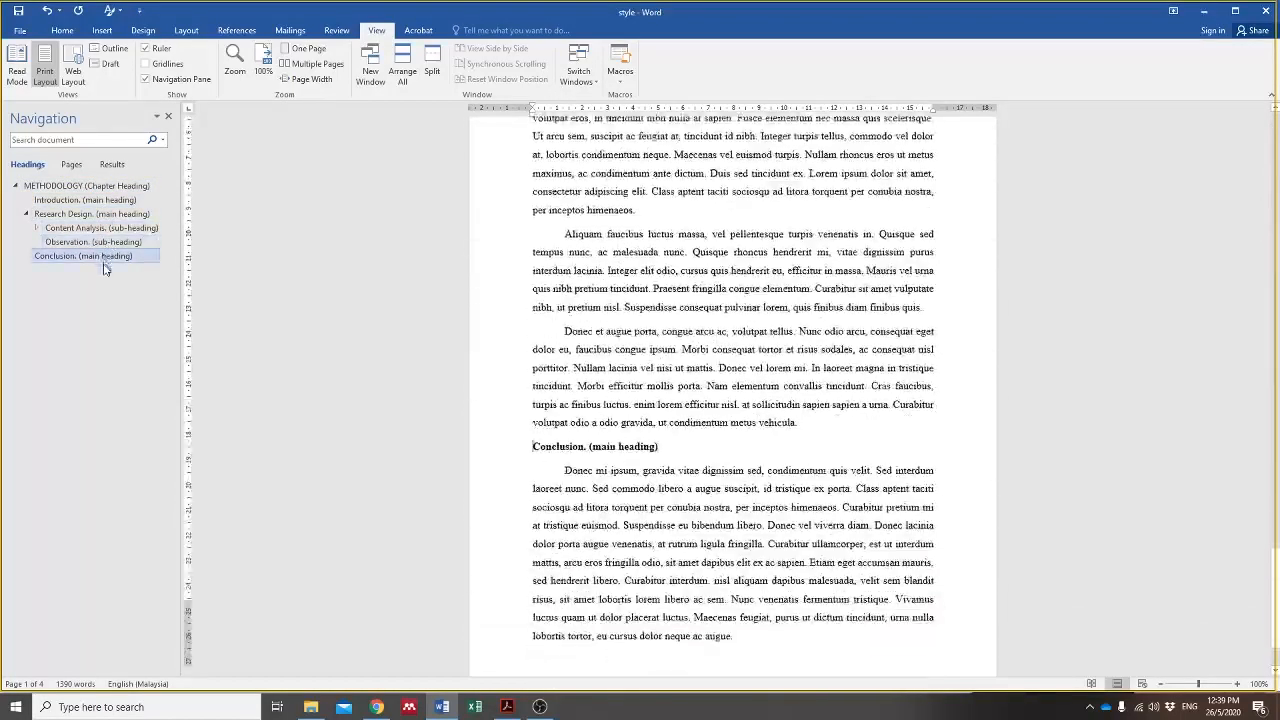
left_click(98, 188)
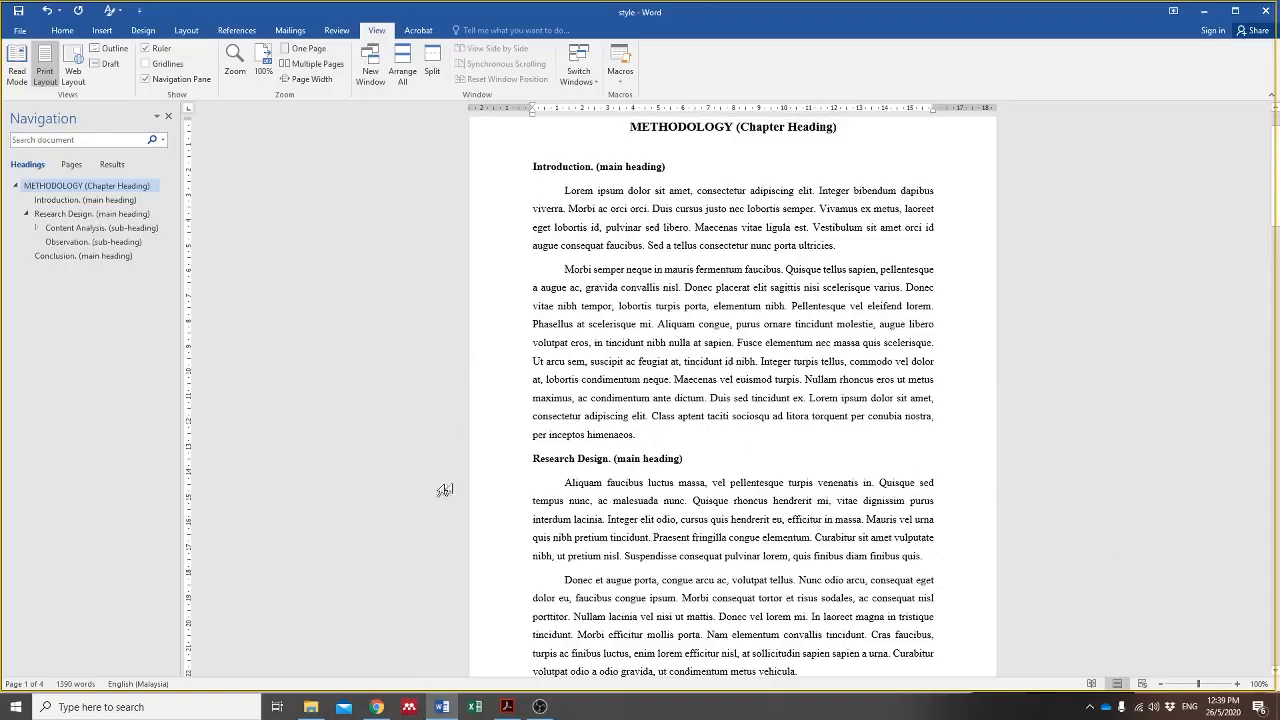
left_click(85, 242)
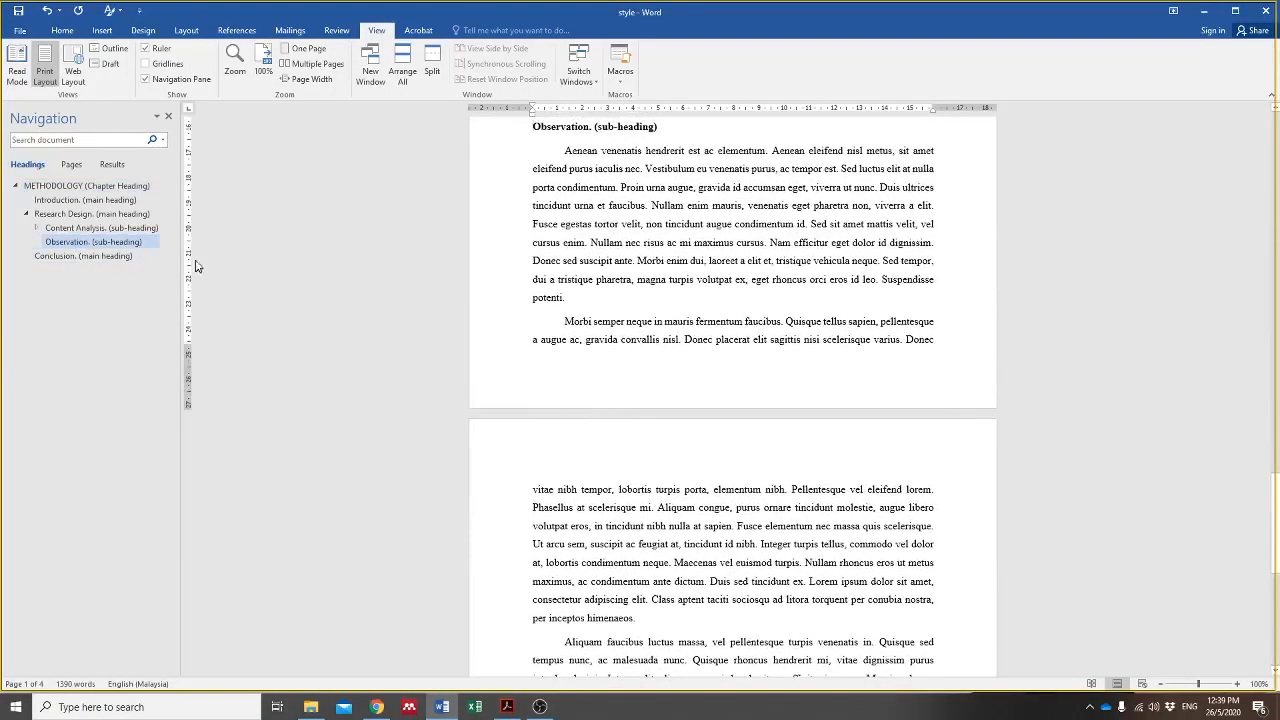
Step: Jump to the Research Design and Introduction headings through the outline, then look over the first page up to the chapter title
left_click(90, 214)
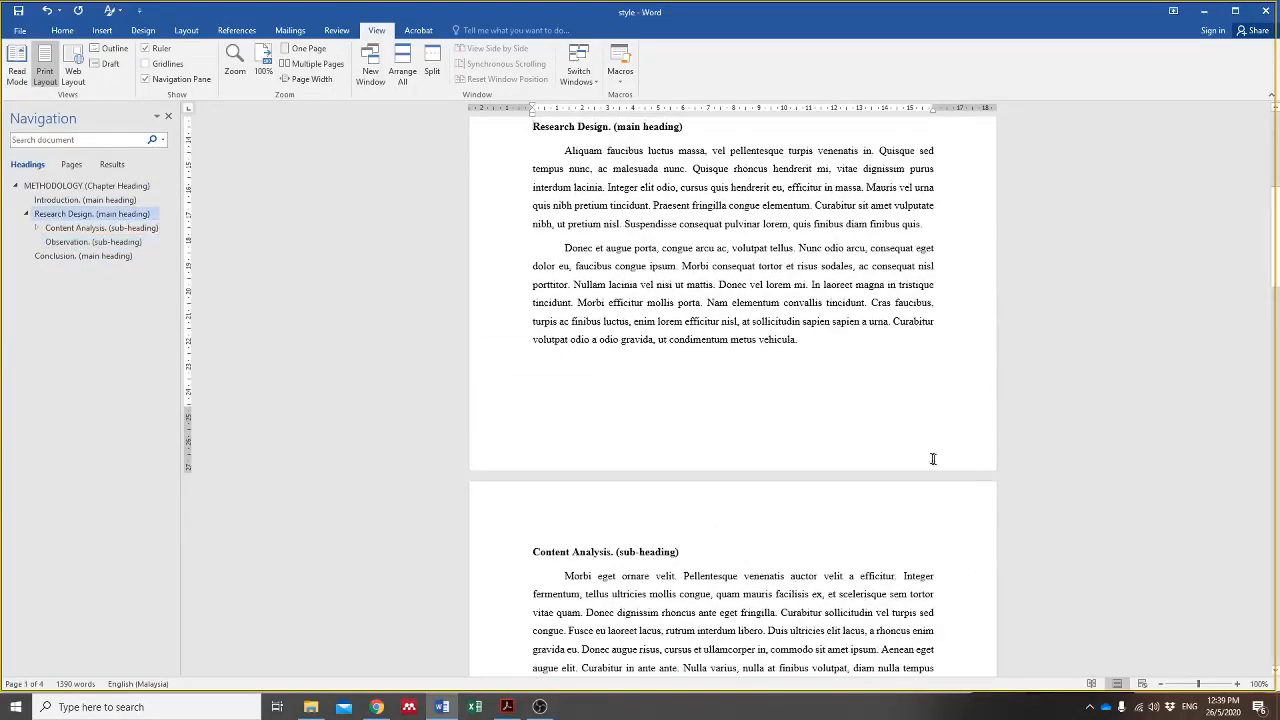
left_click(75, 200)
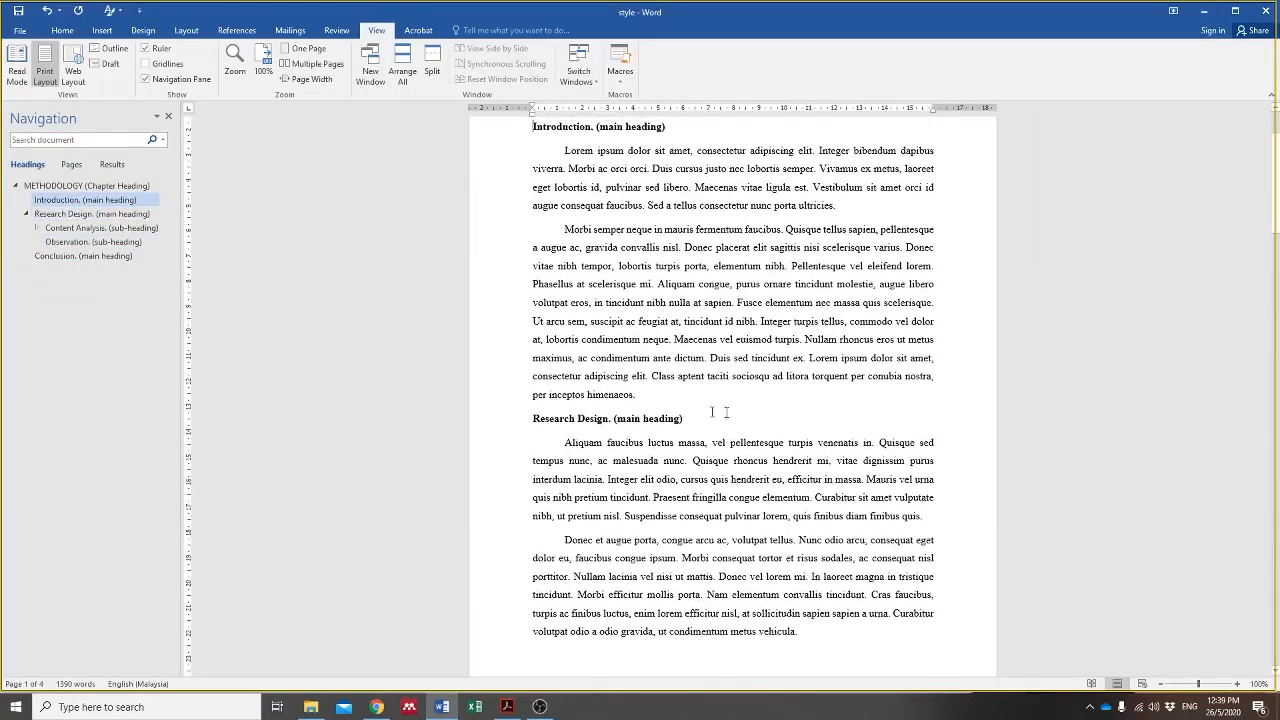
scroll(724, 446, "up", 1)
scroll(724, 448, "down", 6)
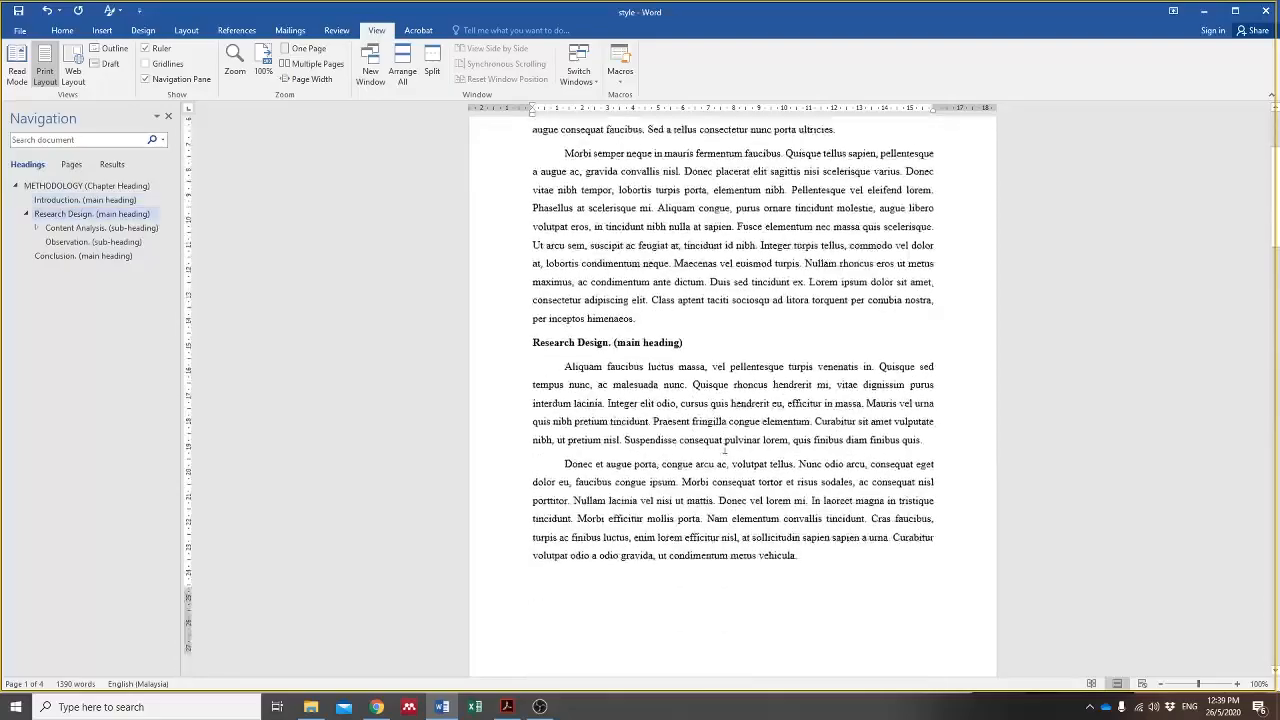
scroll(724, 448, "down", 7)
scroll(728, 444, "up", 5)
scroll(729, 440, "up", 9)
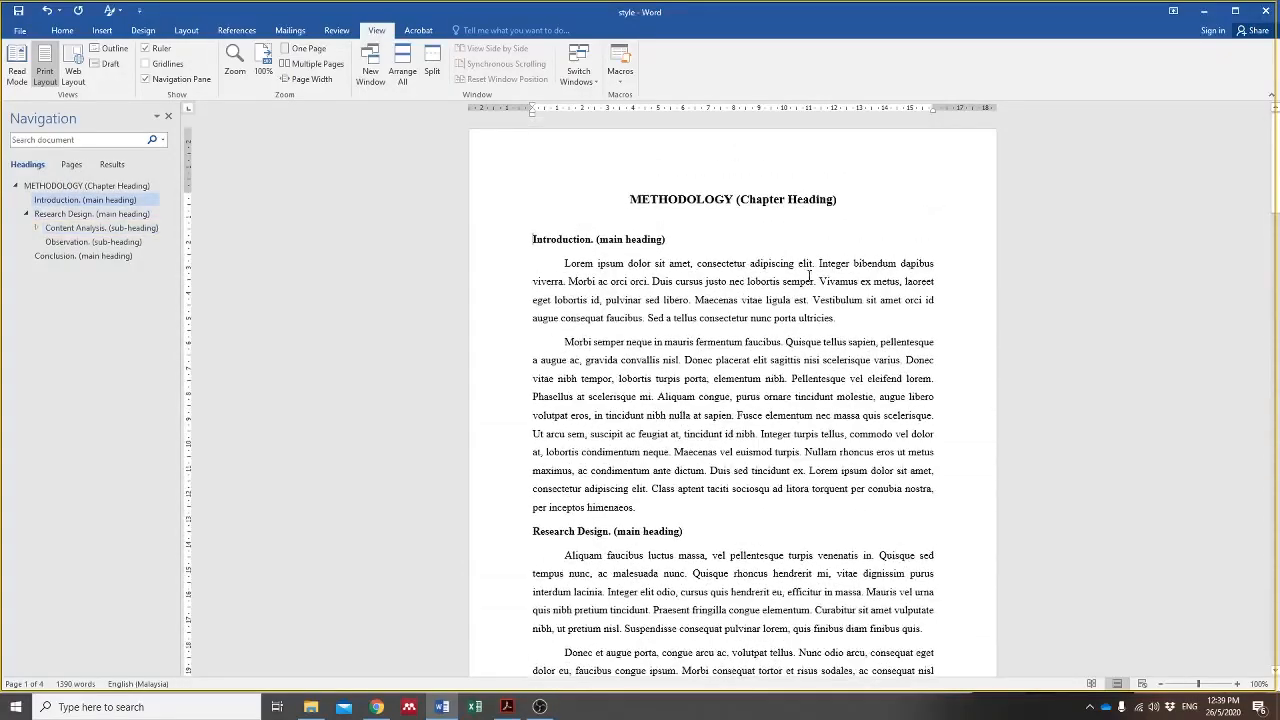
Step: Review the chapter title and the first page's text, then close the Navigation pane
left_click_drag(737, 200, 839, 202)
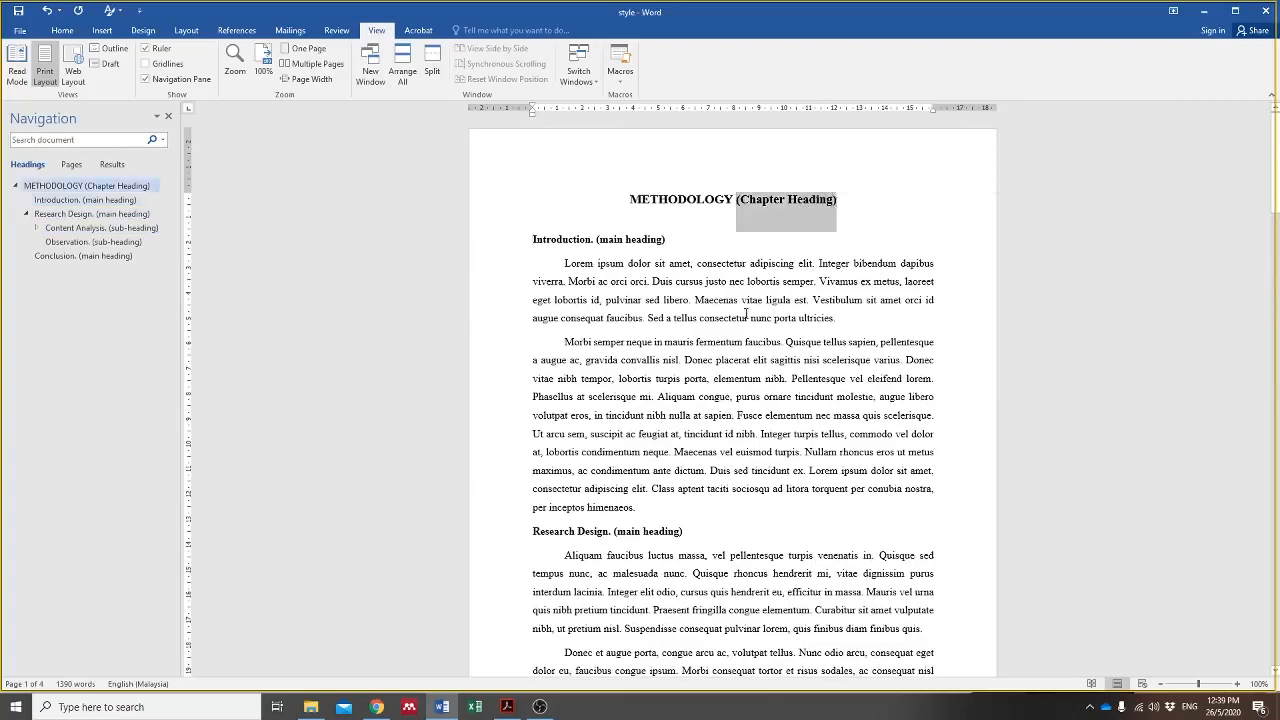
left_click(747, 314)
scroll(636, 362, "down", 9)
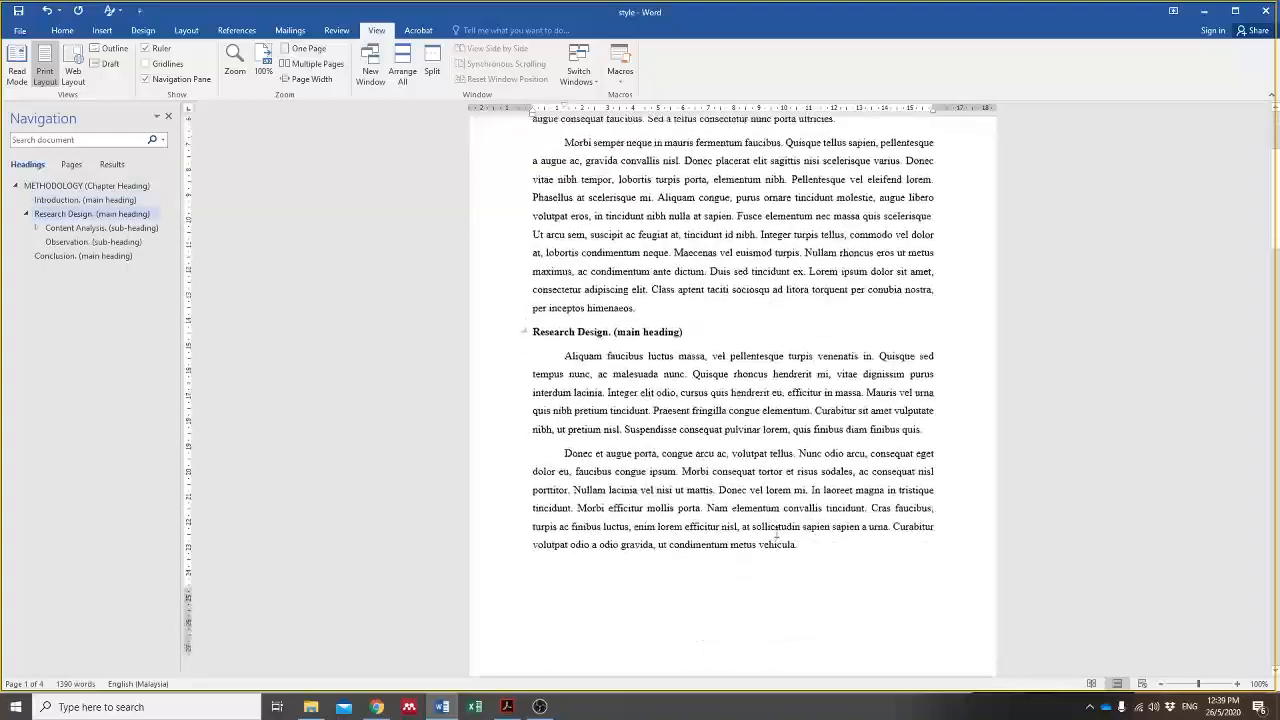
scroll(443, 429, "up", 3)
scroll(711, 299, "up", 6)
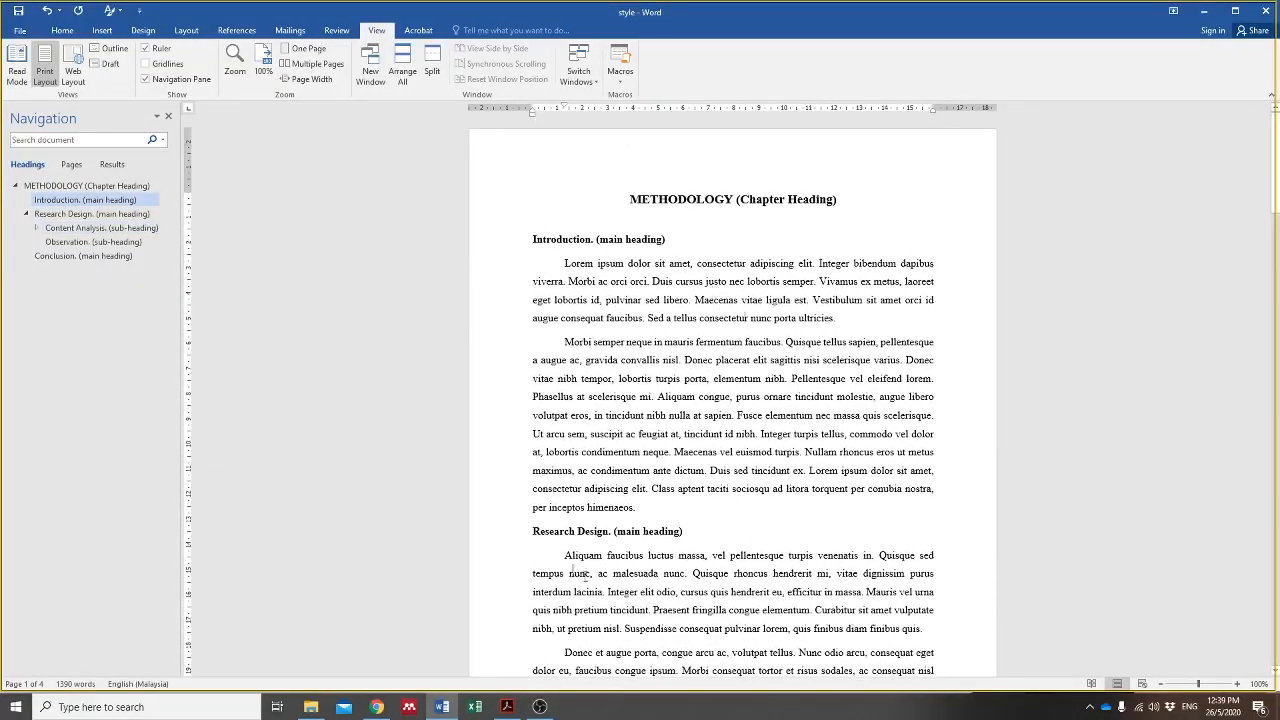
left_click(168, 116)
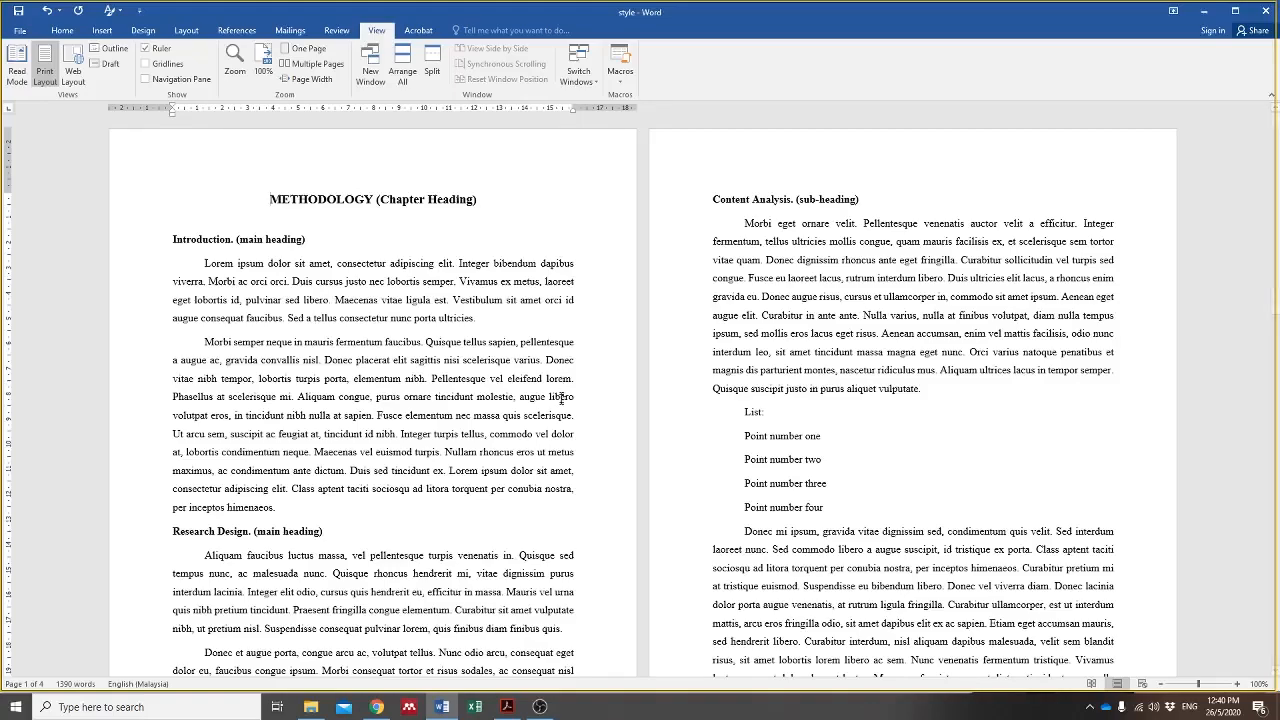
Step: Number the headings with the 1 Heading 1, 1.1 Heading 2, 1.1.1 Heading 3 multilevel list and check the numbering throughout the chapter
left_click(63, 31)
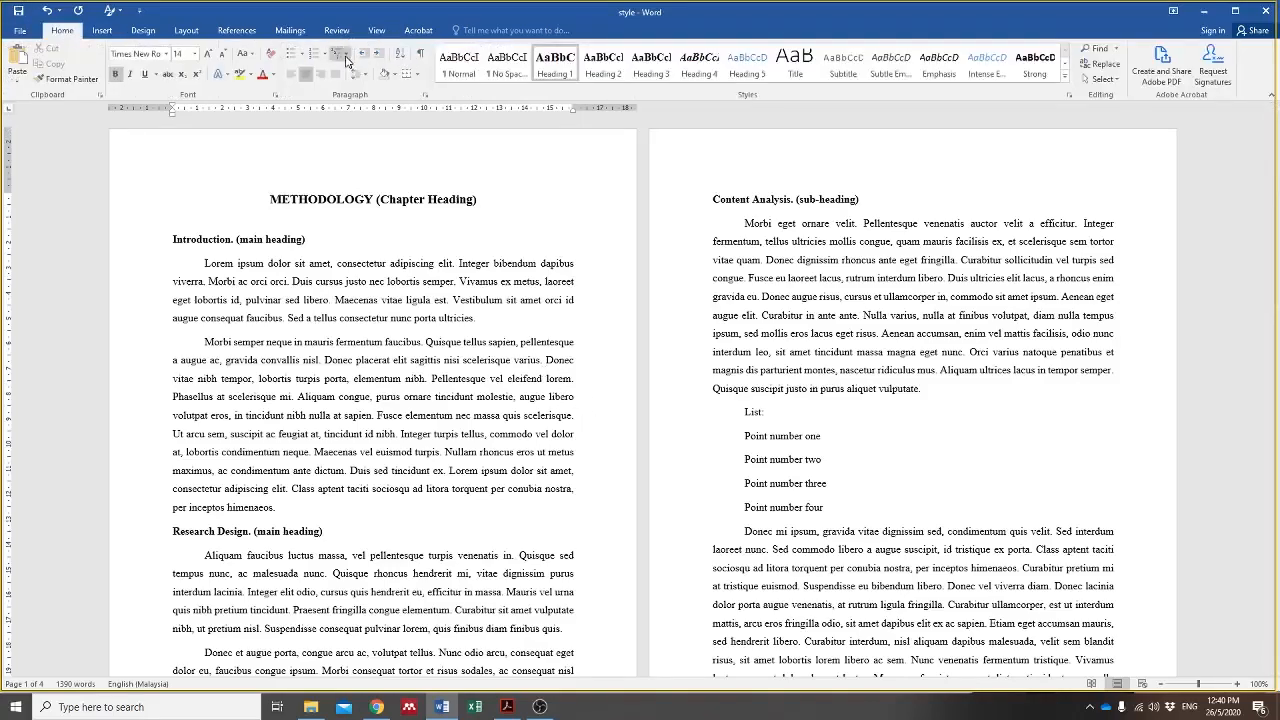
left_click(346, 54)
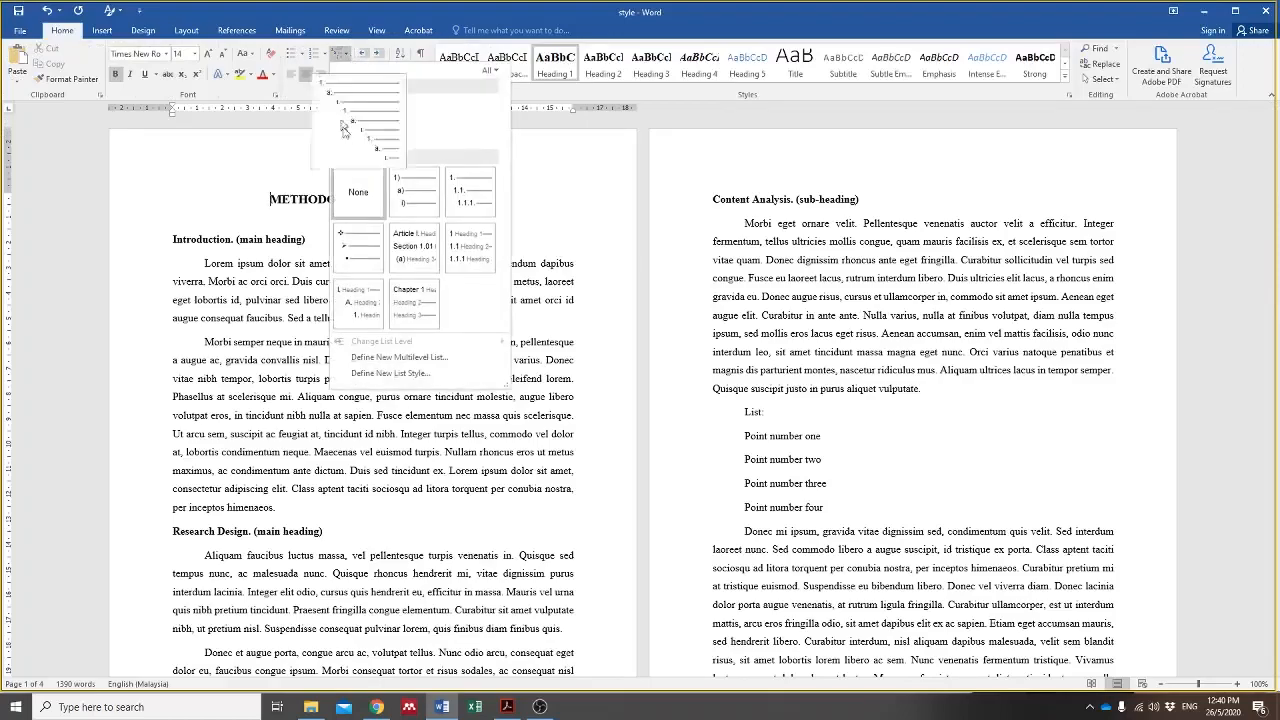
mouse_move(468, 246)
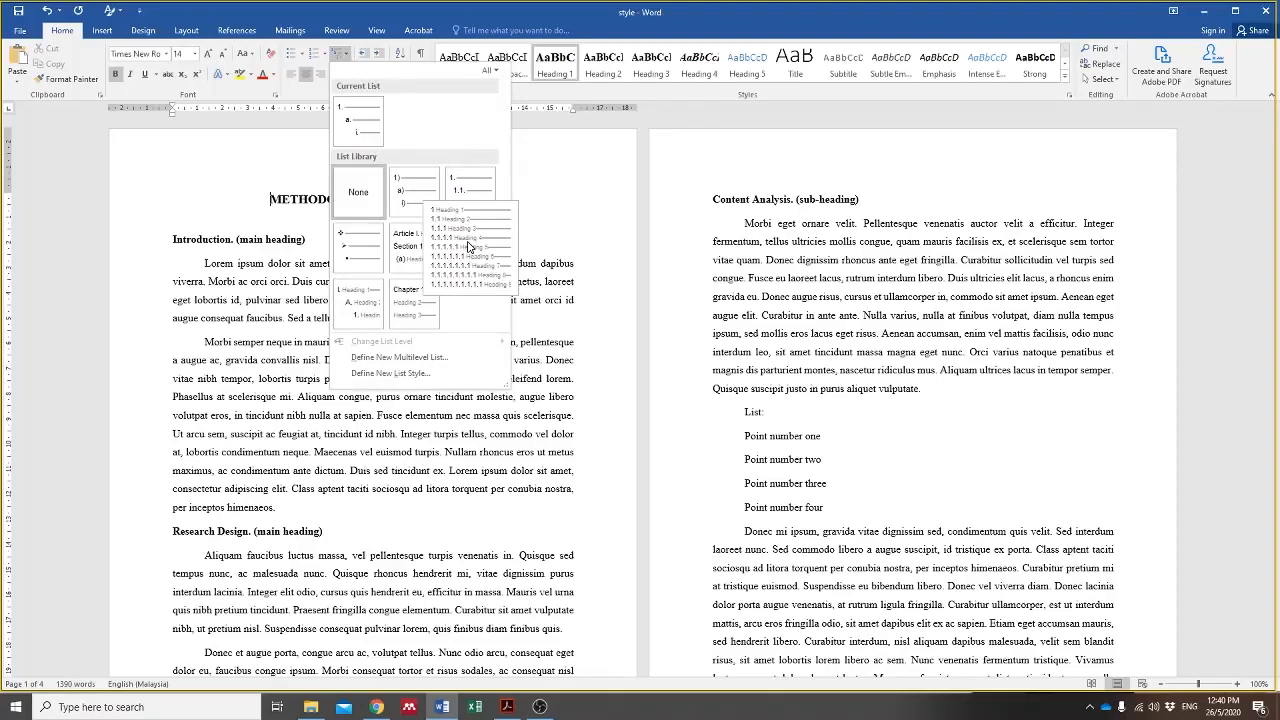
left_click(468, 246)
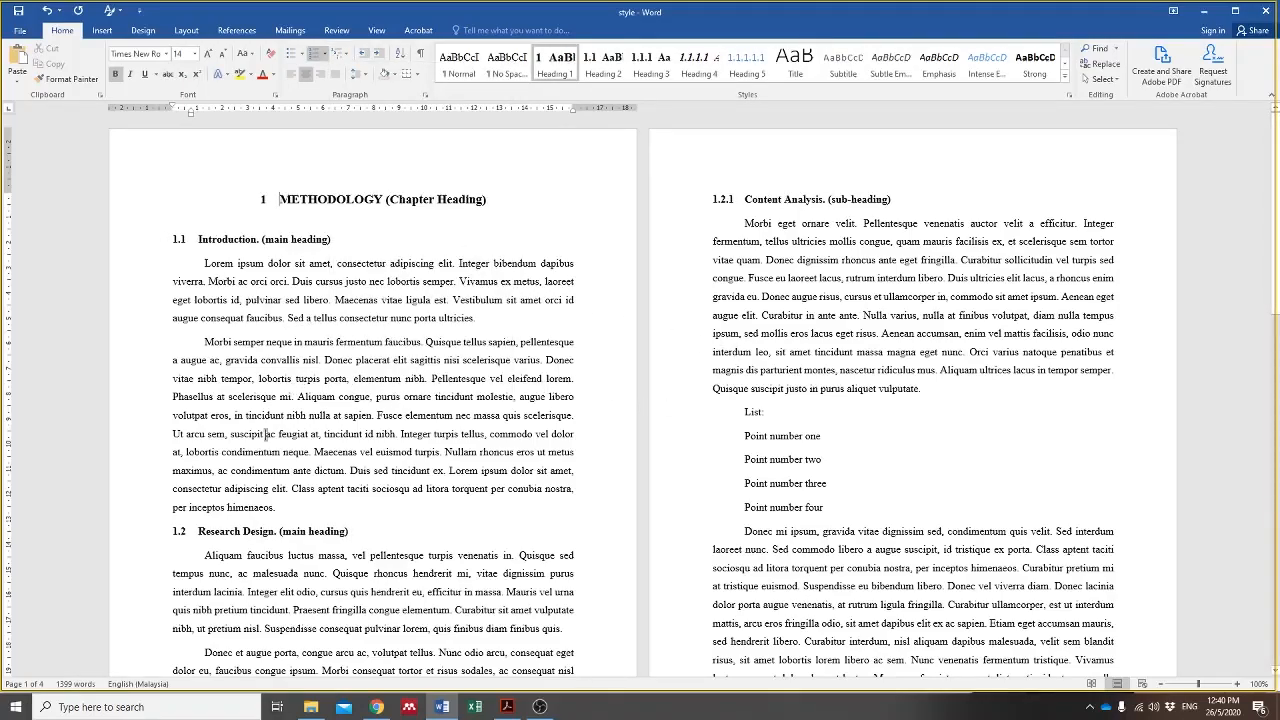
scroll(783, 282, "down", 8)
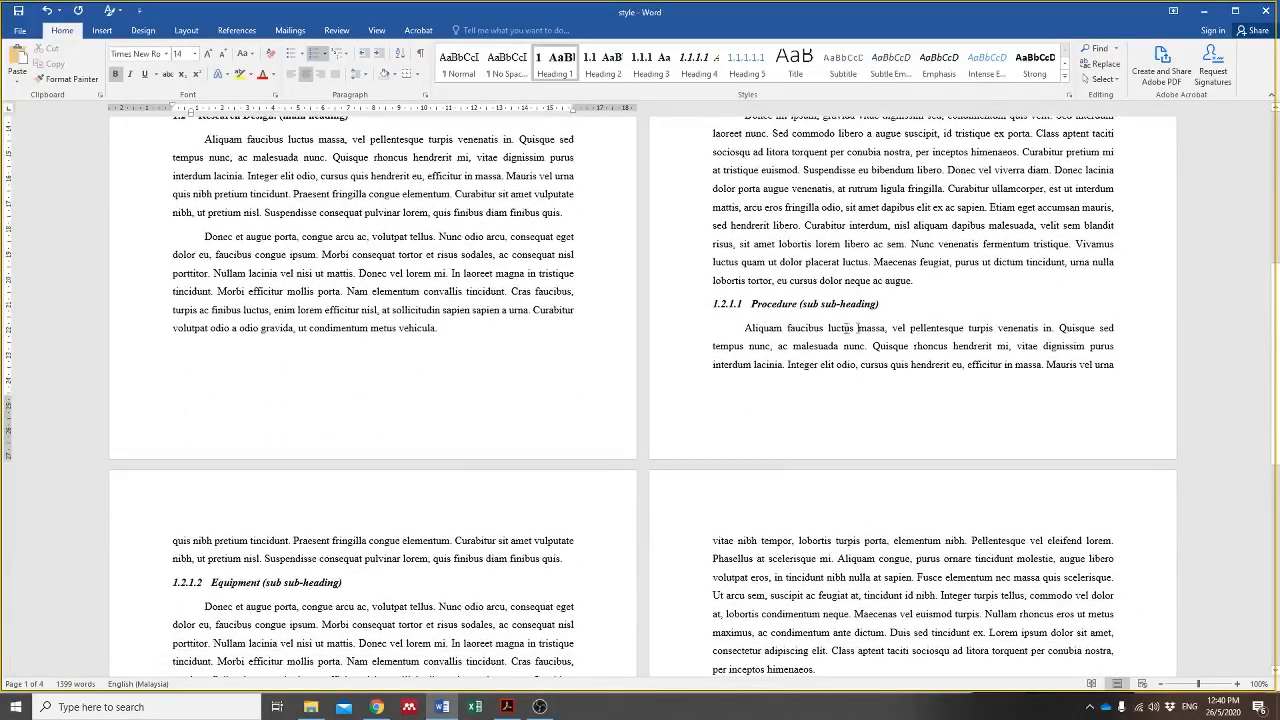
scroll(875, 327, "down", 3)
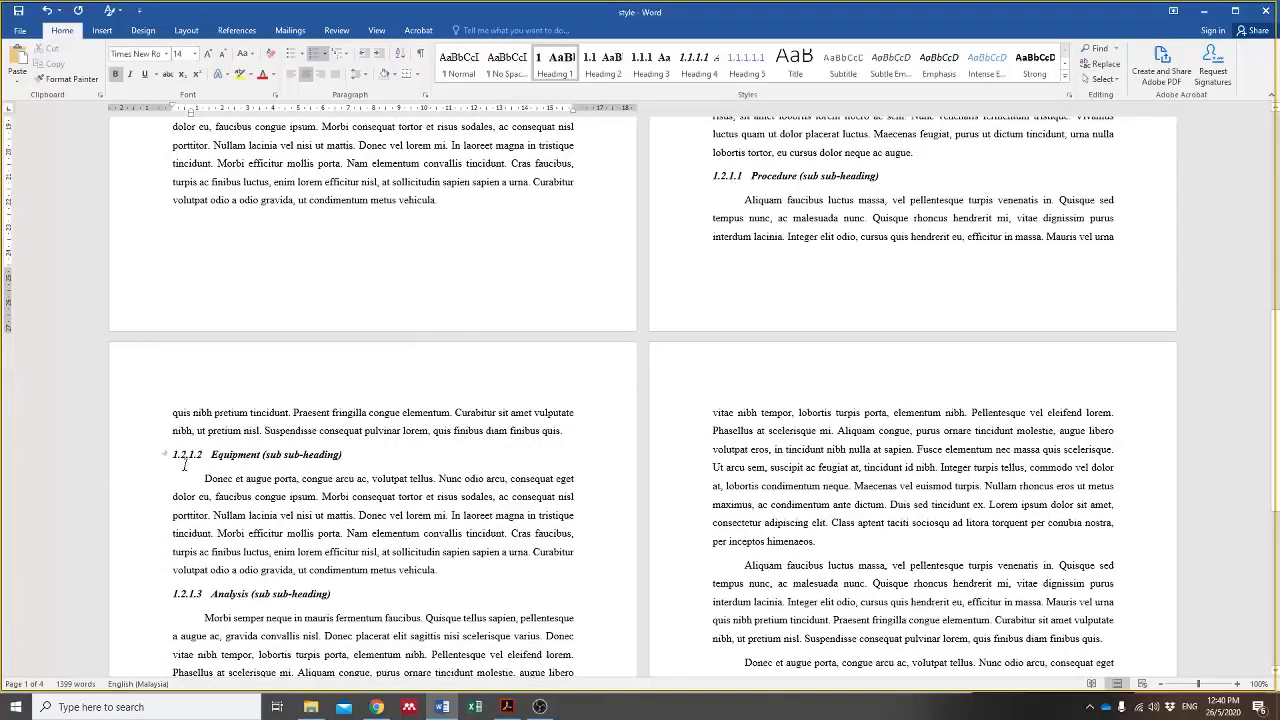
scroll(611, 514, "up", 4)
scroll(256, 556, "down", 5)
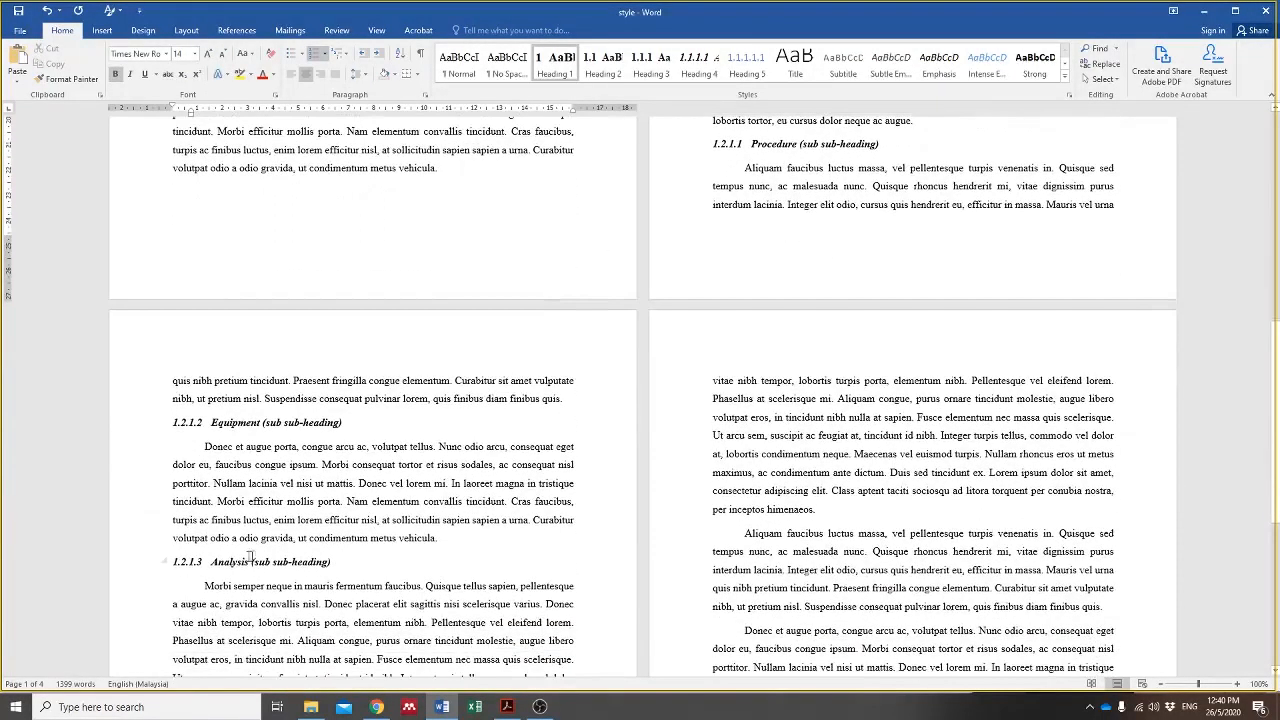
scroll(1139, 431, "up", 12)
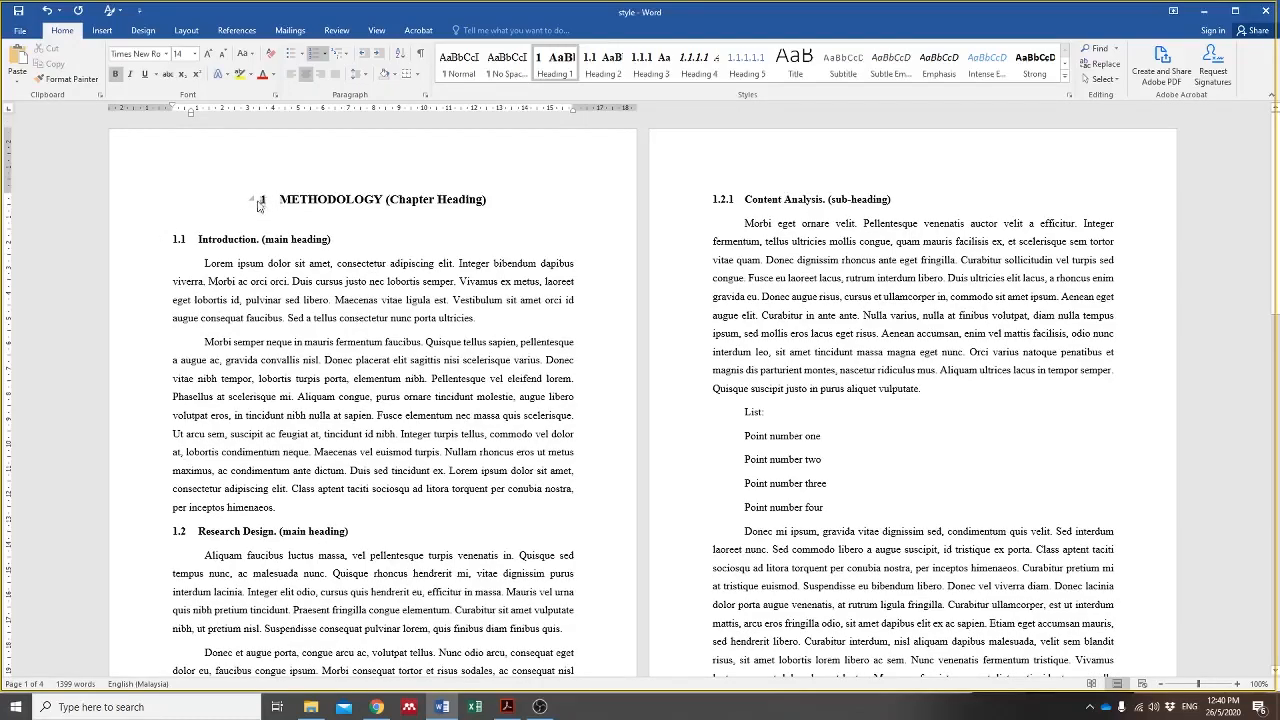
Step: Start defining a new multilevel list from the heading numbering, with the additional options displayed
left_click(338, 53)
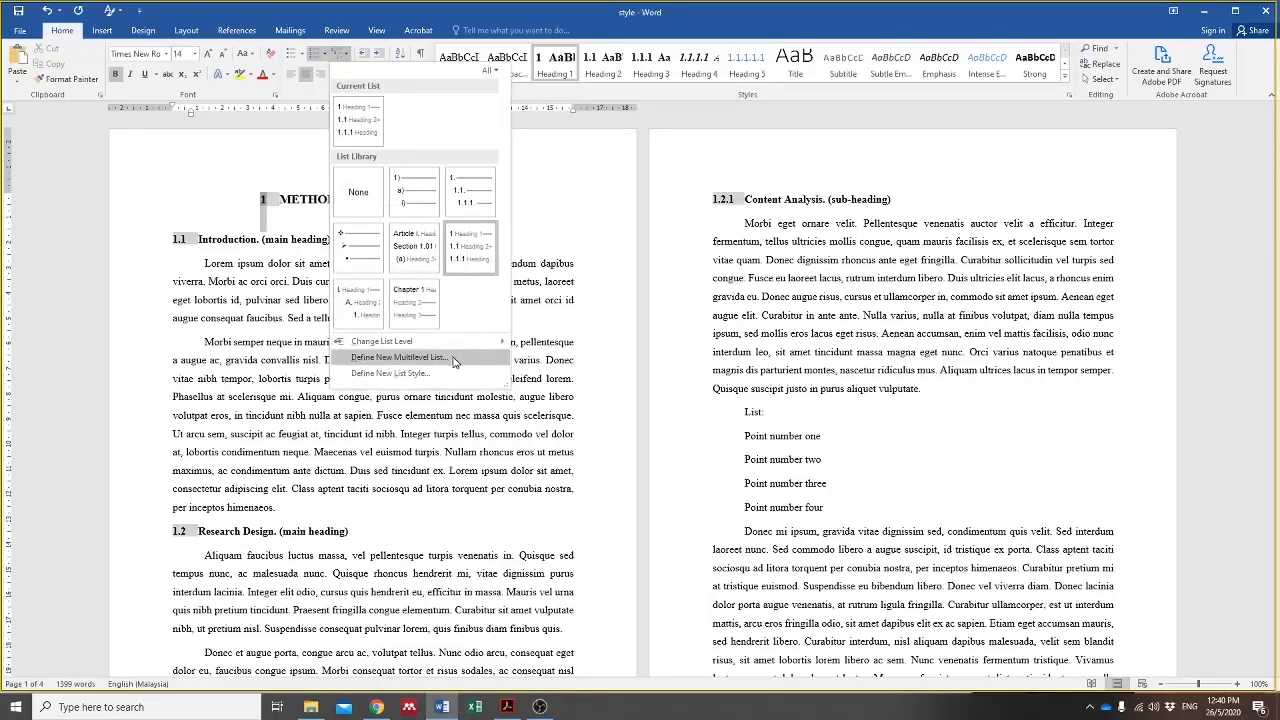
left_click(400, 357)
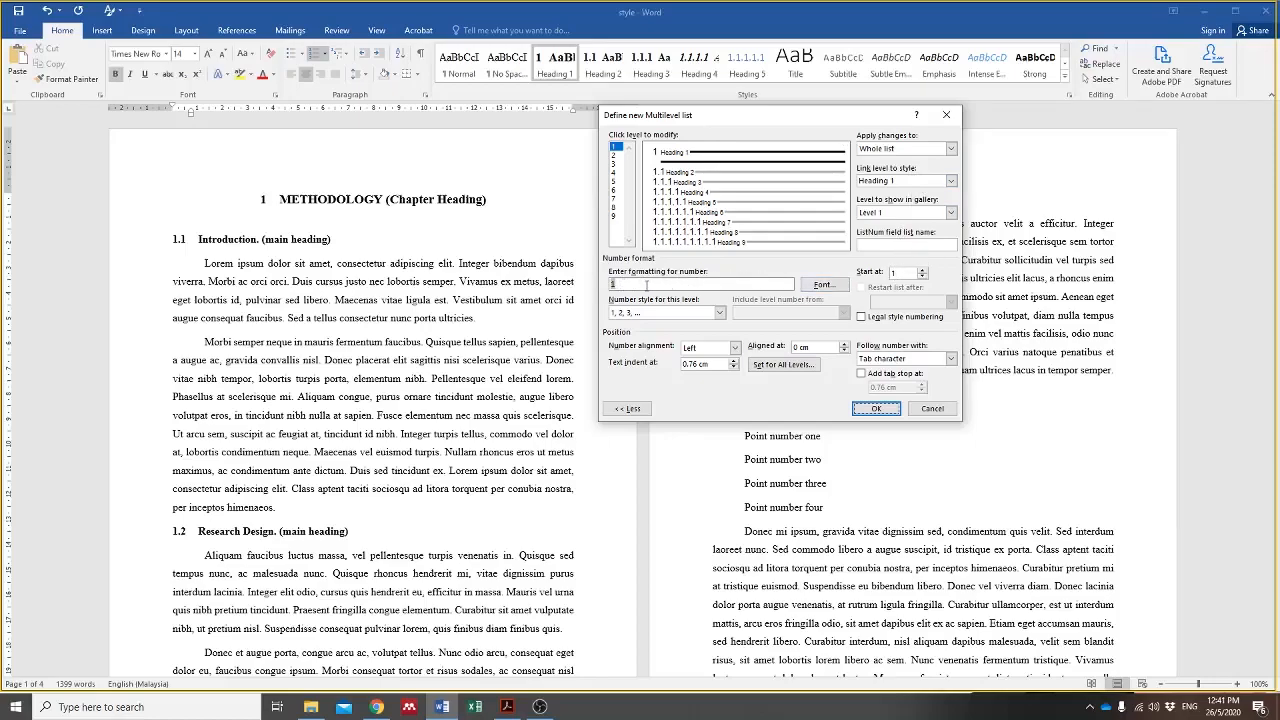
left_click(630, 409)
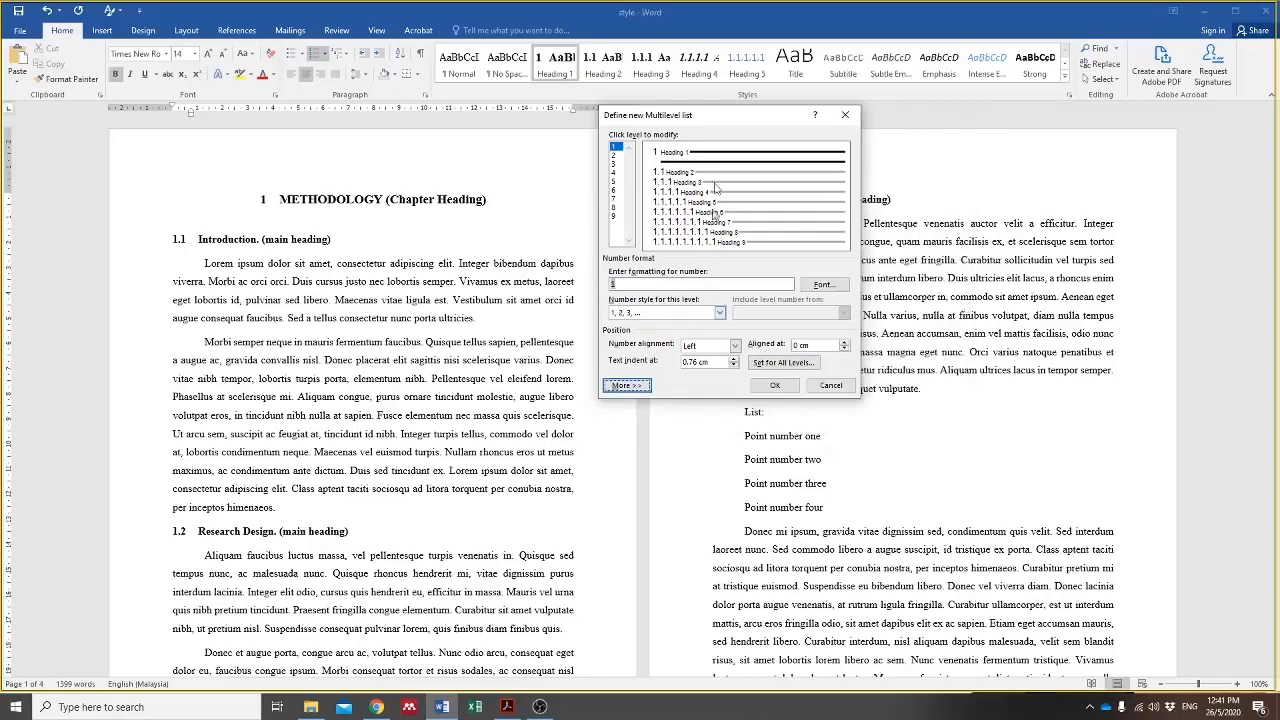
left_click_drag(745, 112, 603, 120)
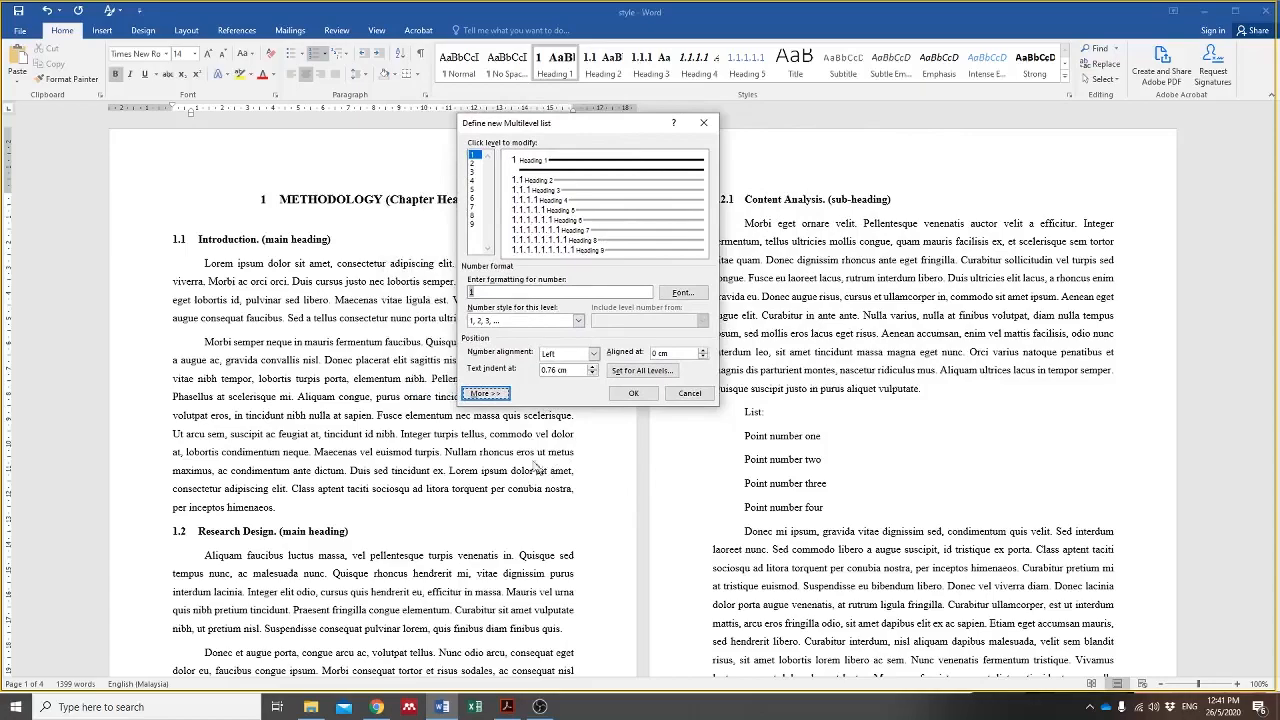
left_click(480, 394)
left_click(486, 416)
left_click(485, 395)
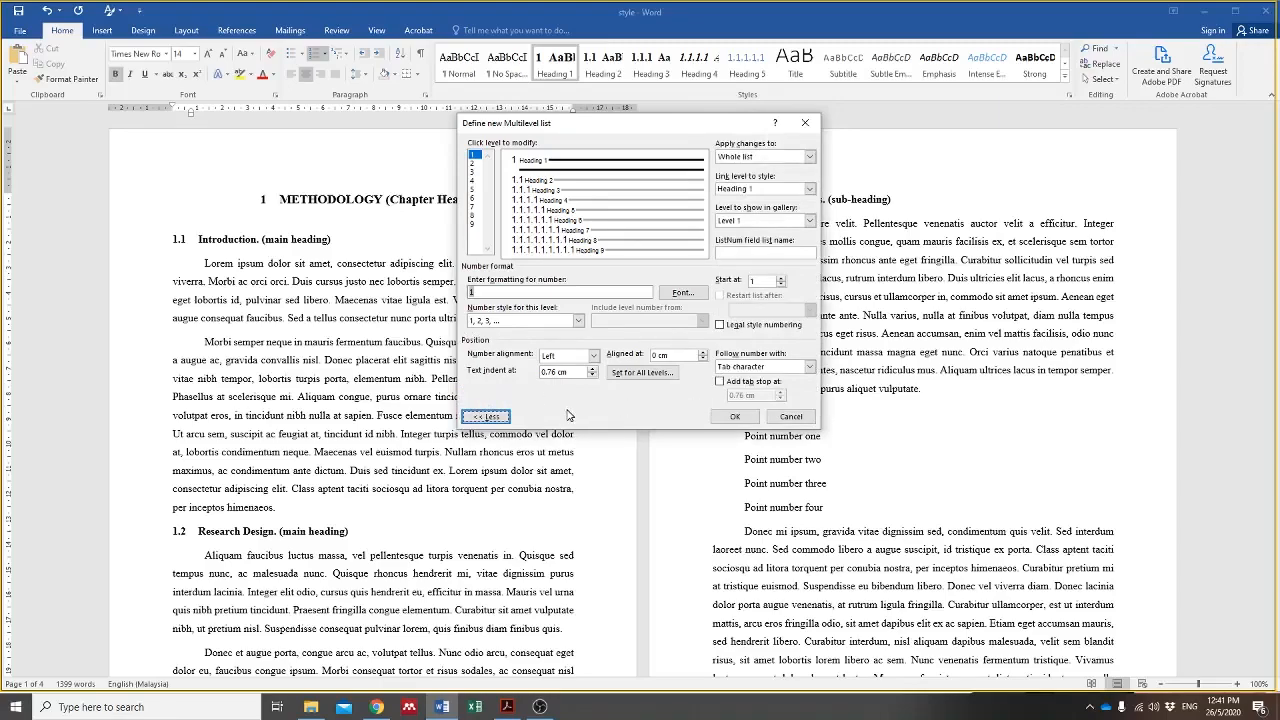
Step: Set the level 1 number style to One, Two, Three and put CHAPTER in front of the number
left_click(562, 321)
scroll(549, 370, "down", 1)
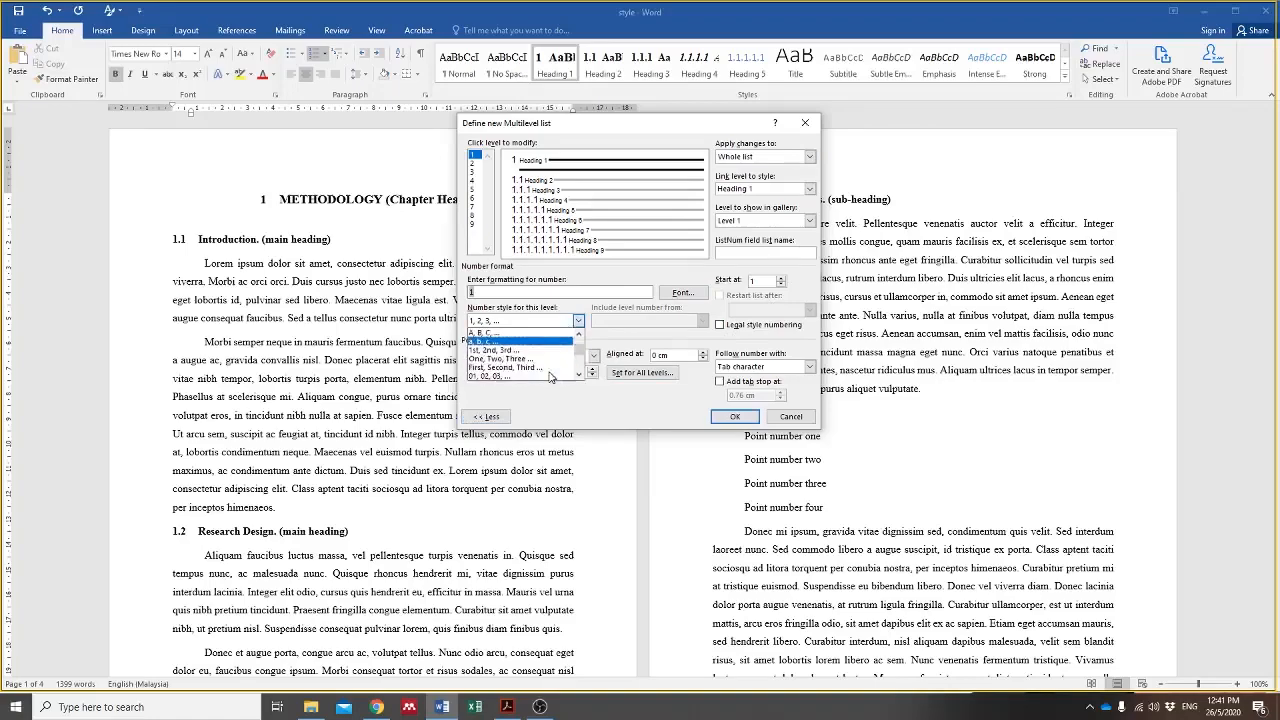
left_click(549, 359)
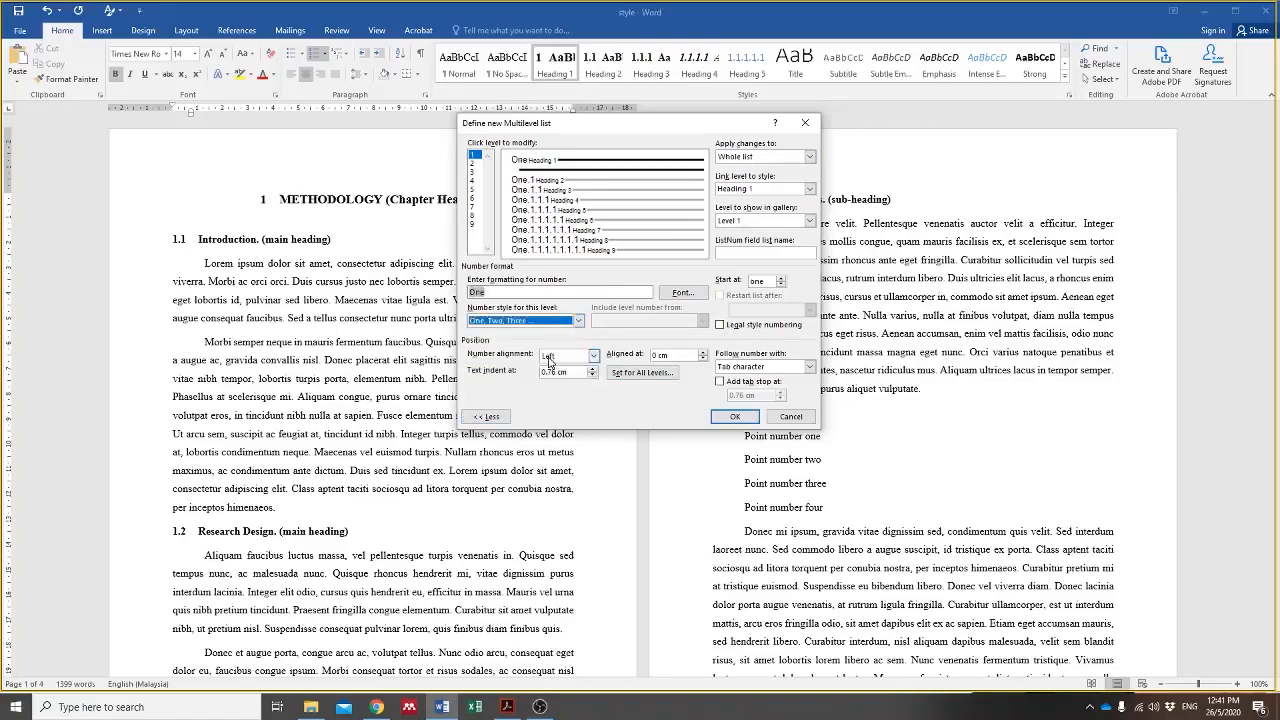
left_click(472, 292)
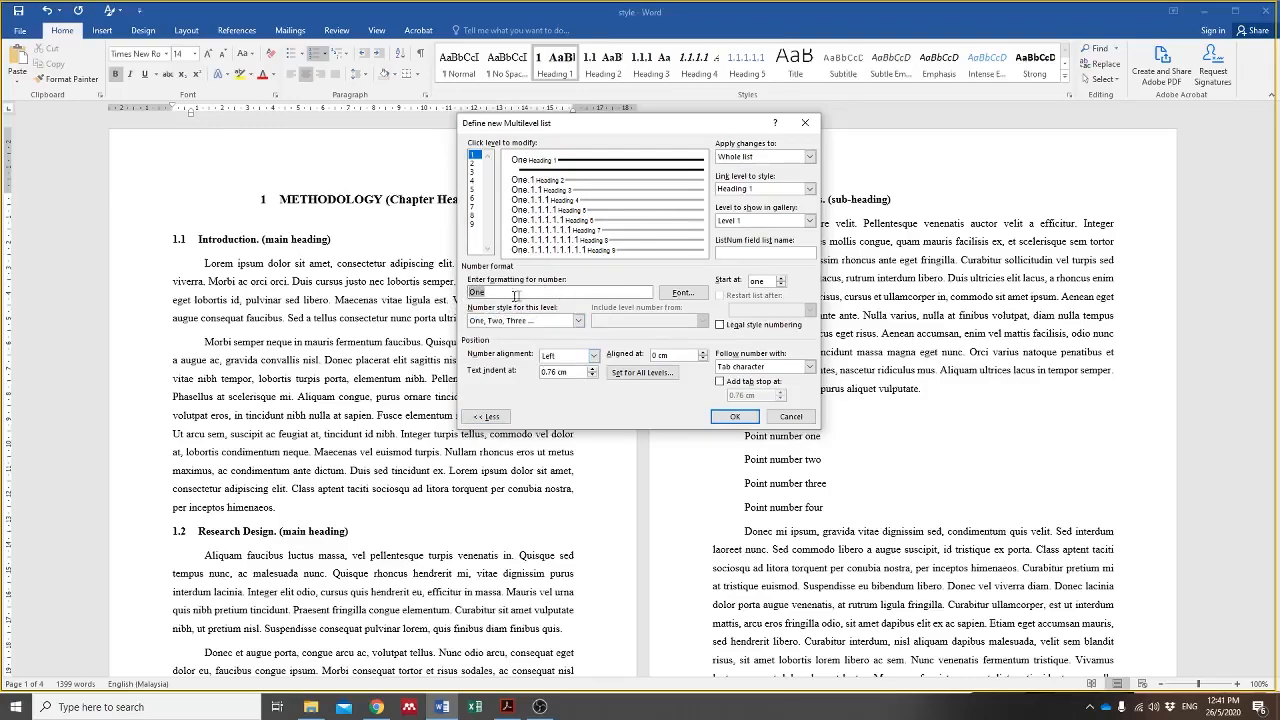
type("CHAPTER")
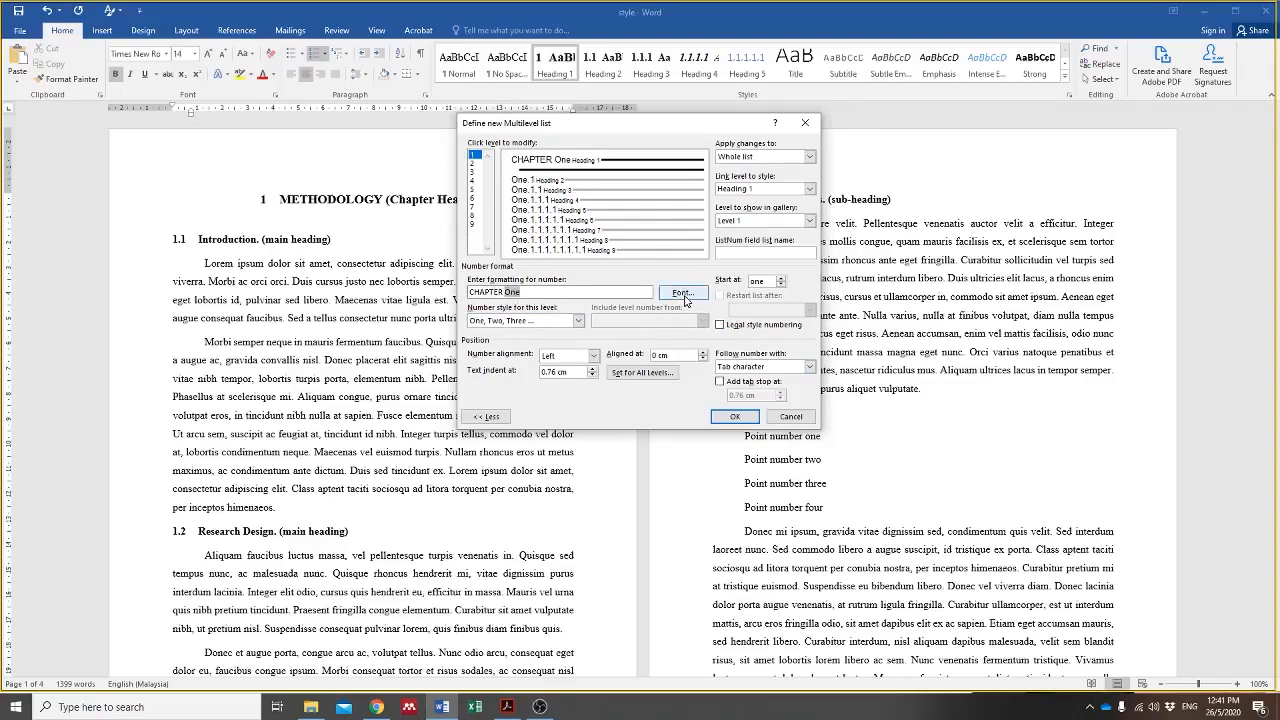
Step: Format the level 1 number in Times New Roman, Bold, size 14, with All caps
left_click(682, 293)
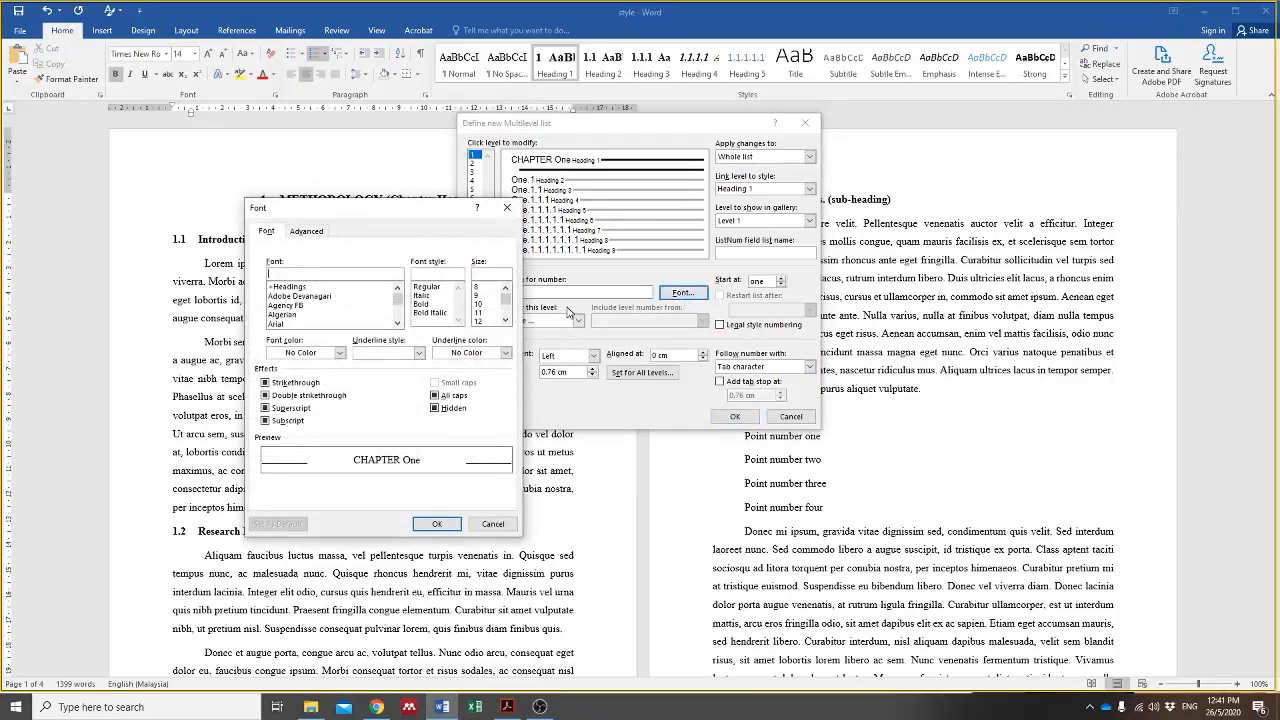
type("Times")
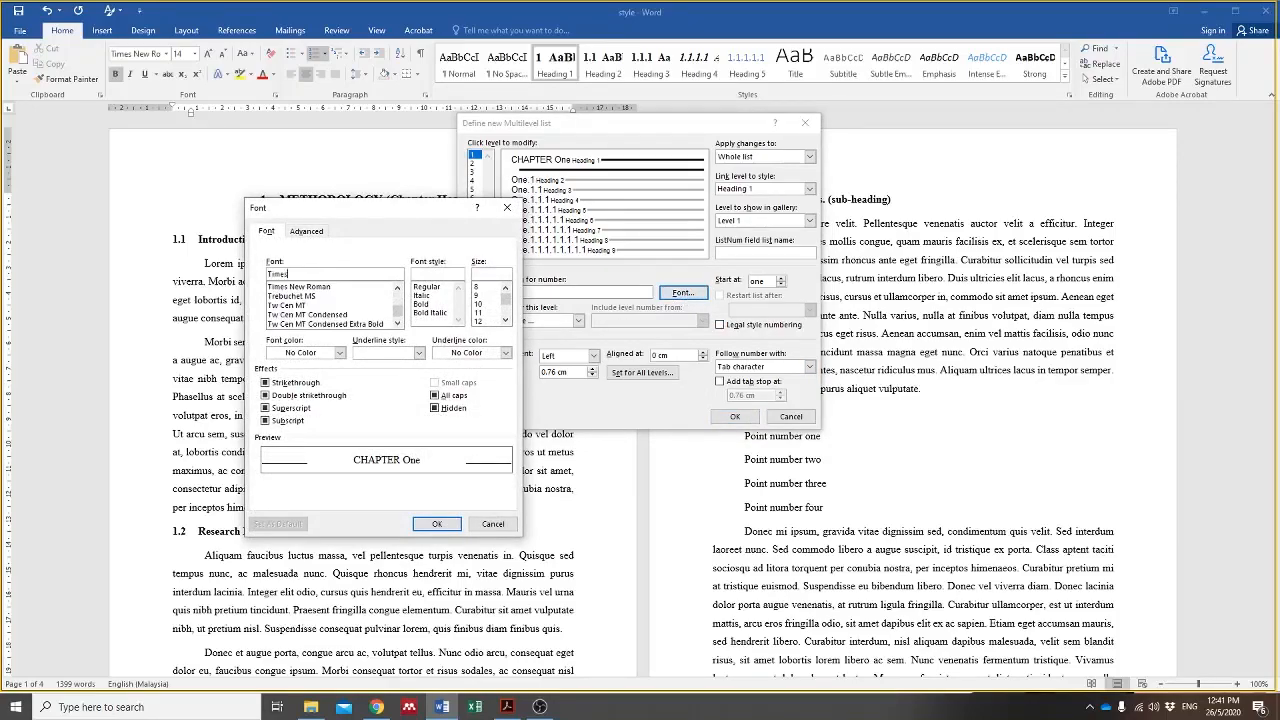
left_click(320, 287)
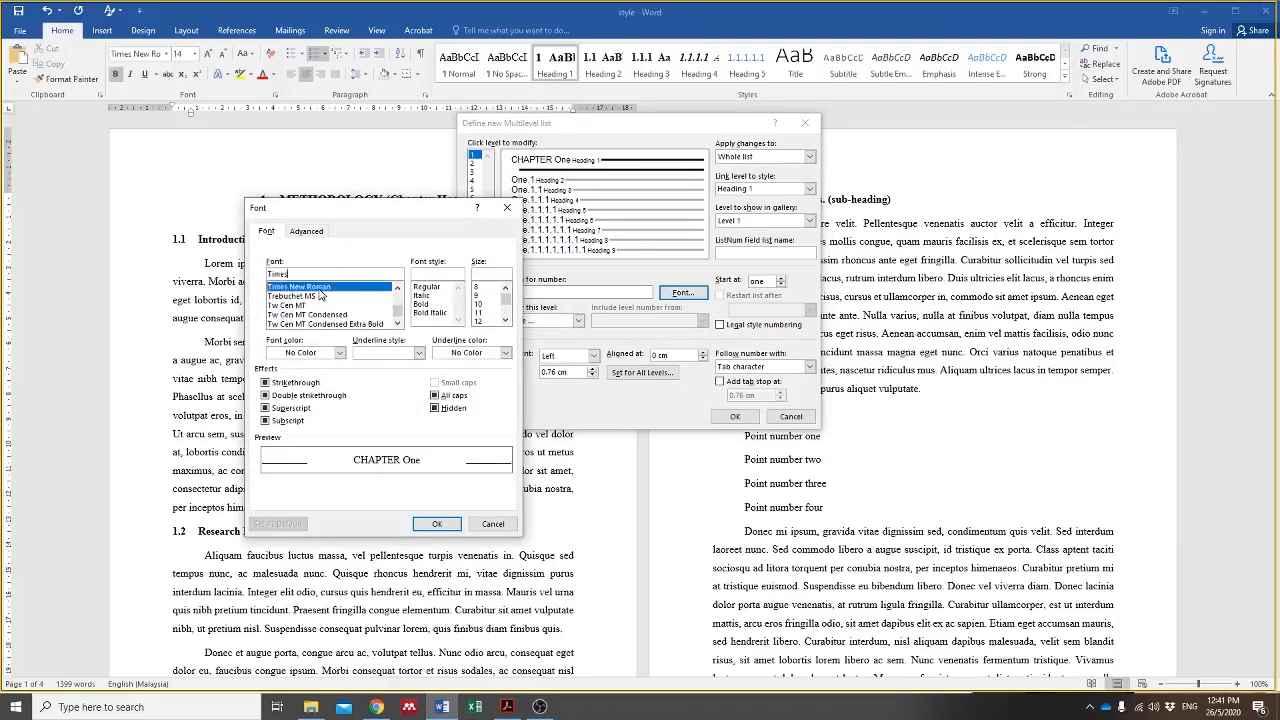
left_click(434, 304)
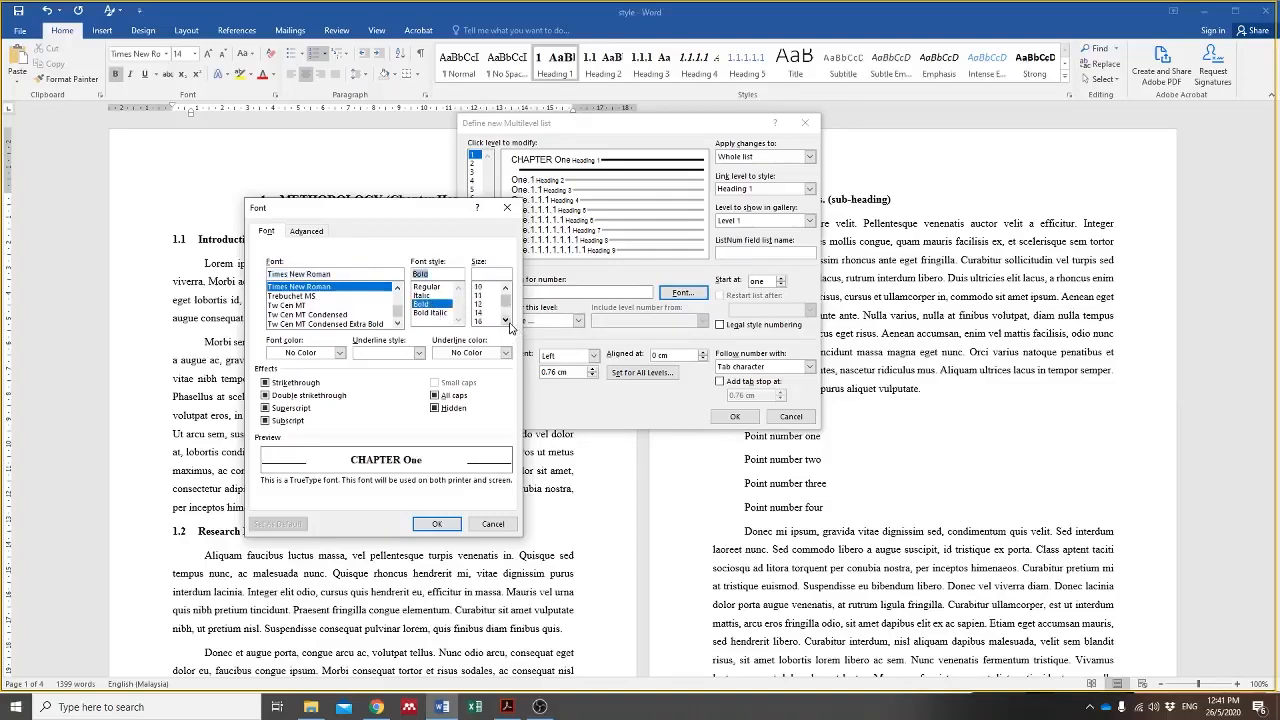
left_click(480, 312)
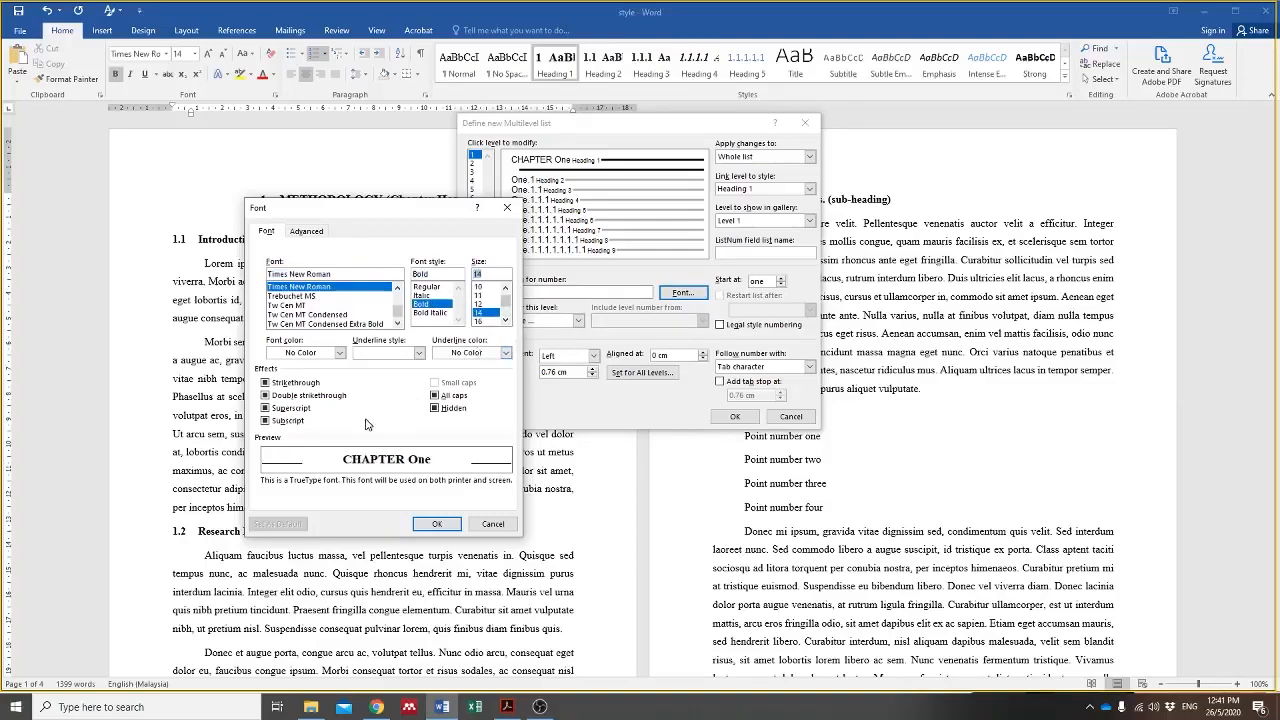
left_click_drag(434, 213, 315, 196)
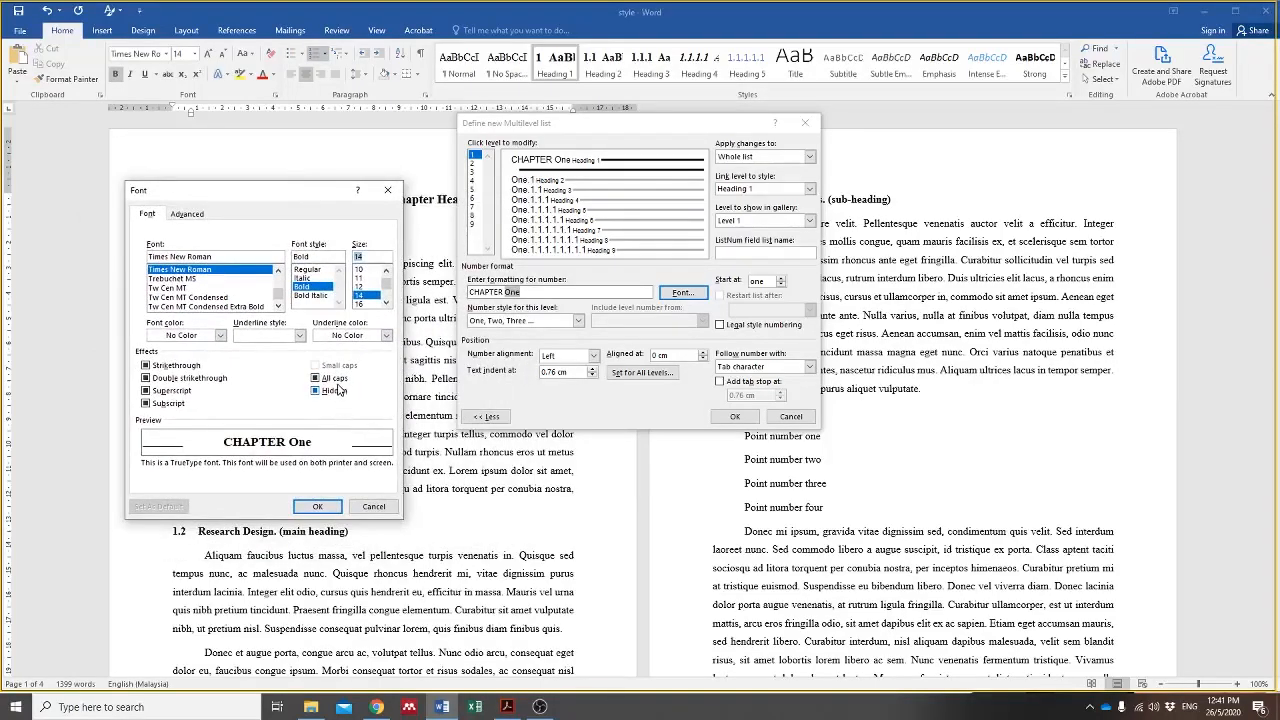
left_click(334, 378)
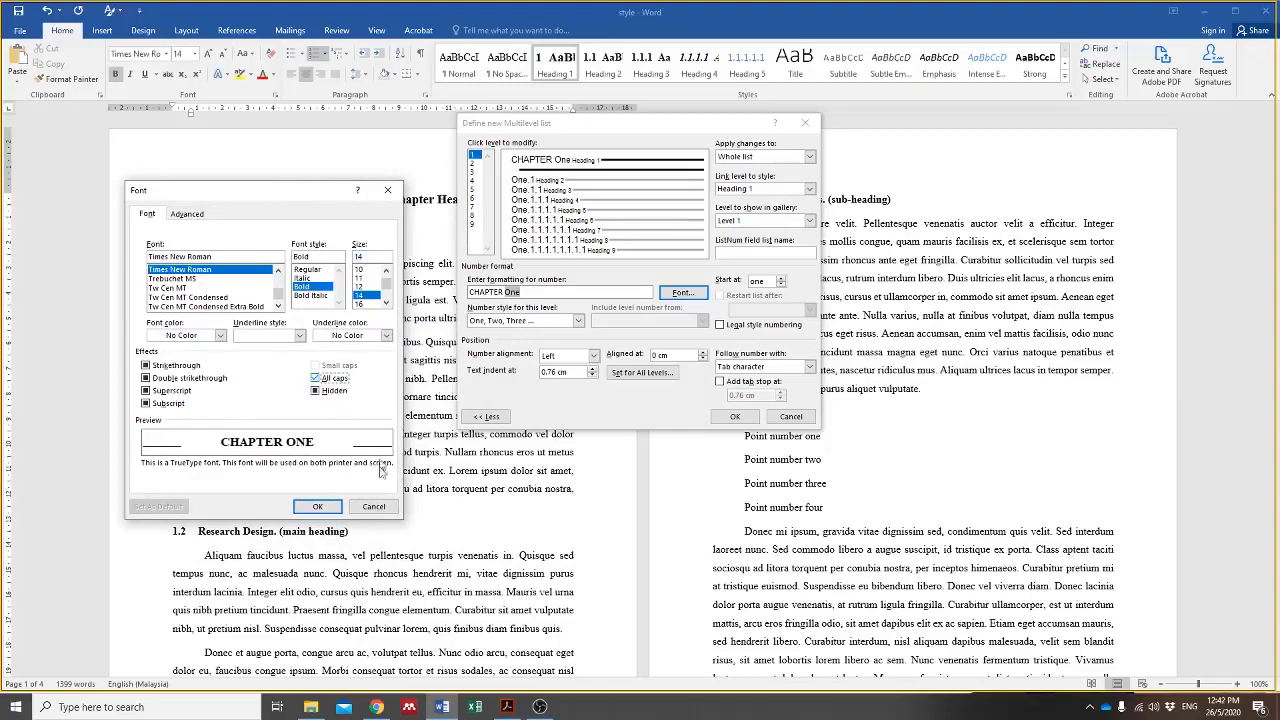
left_click(332, 510)
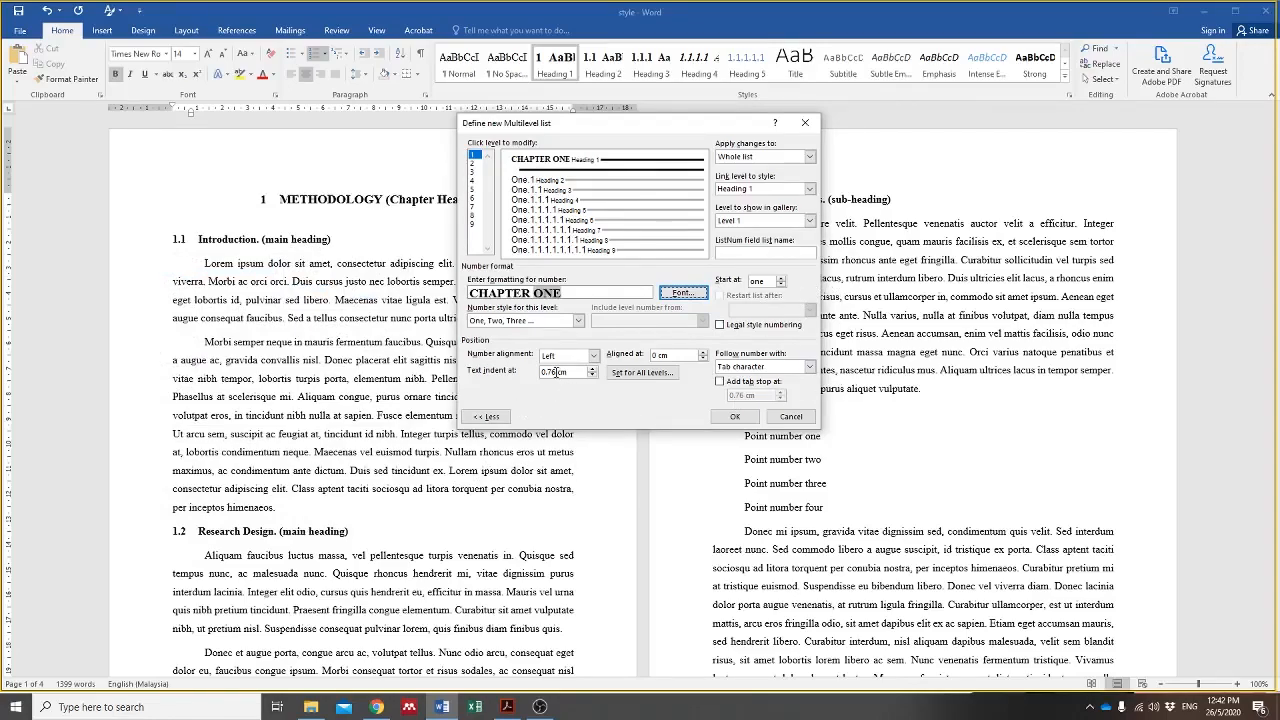
Step: Set the level 1 number's text indent to 0 cm, keep it left aligned, and follow the number with a space
left_click(556, 372)
left_click_drag(556, 372, 428, 368)
type("0")
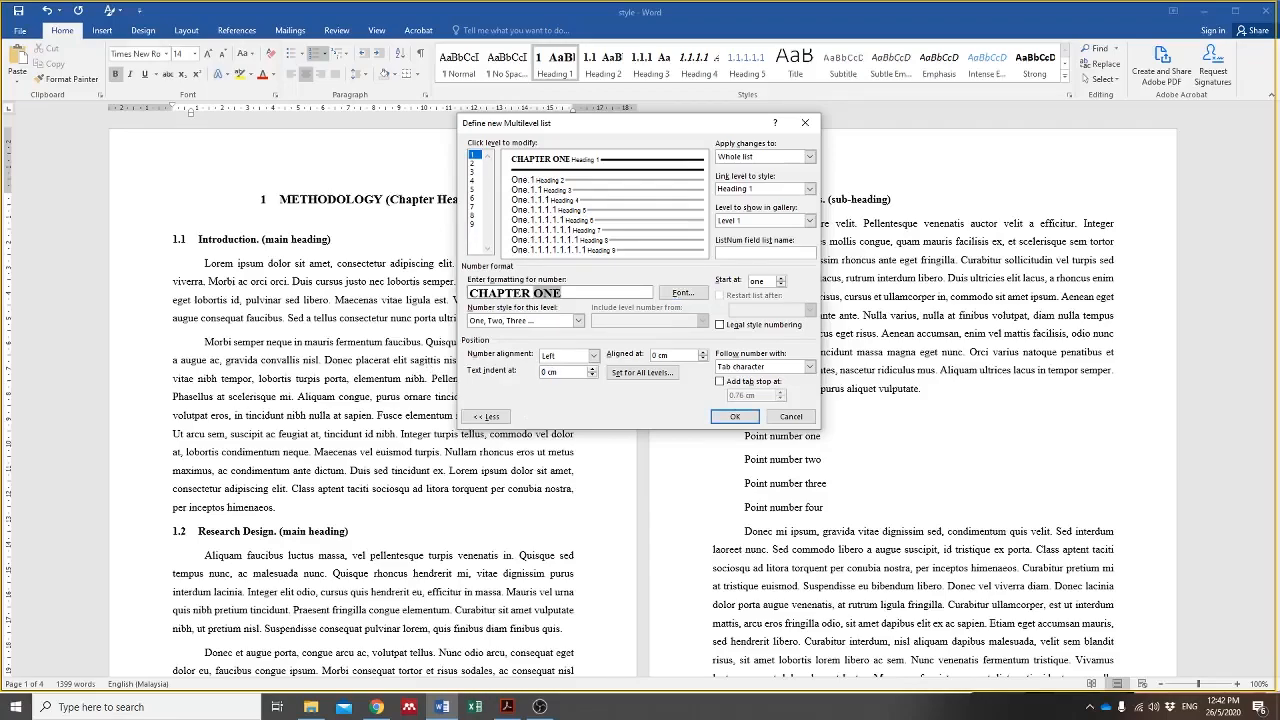
left_click(592, 355)
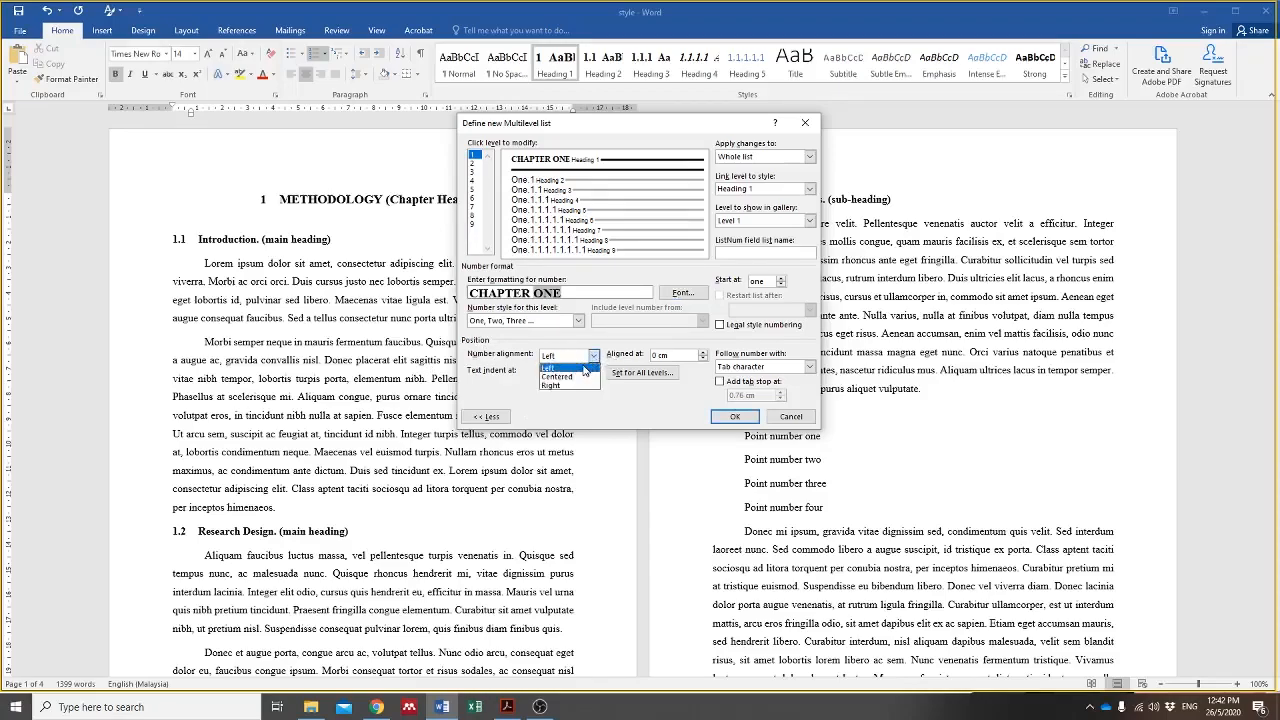
left_click(628, 342)
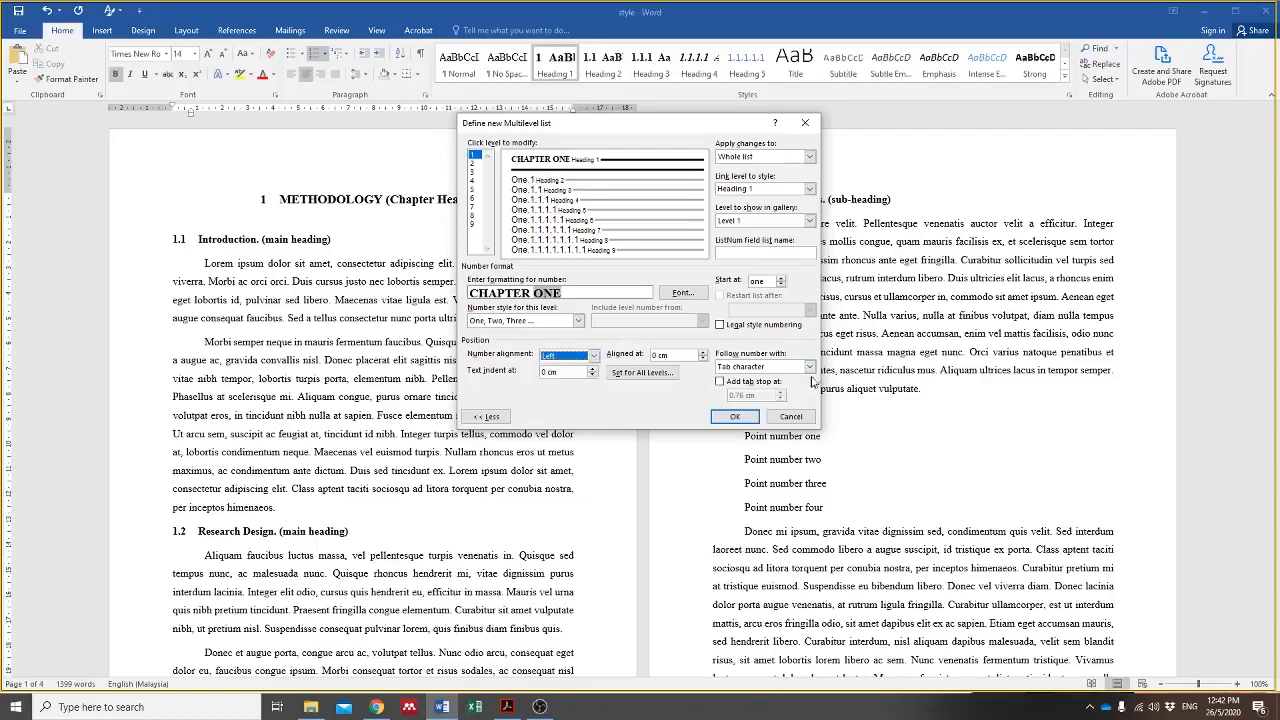
left_click(809, 366)
left_click(789, 390)
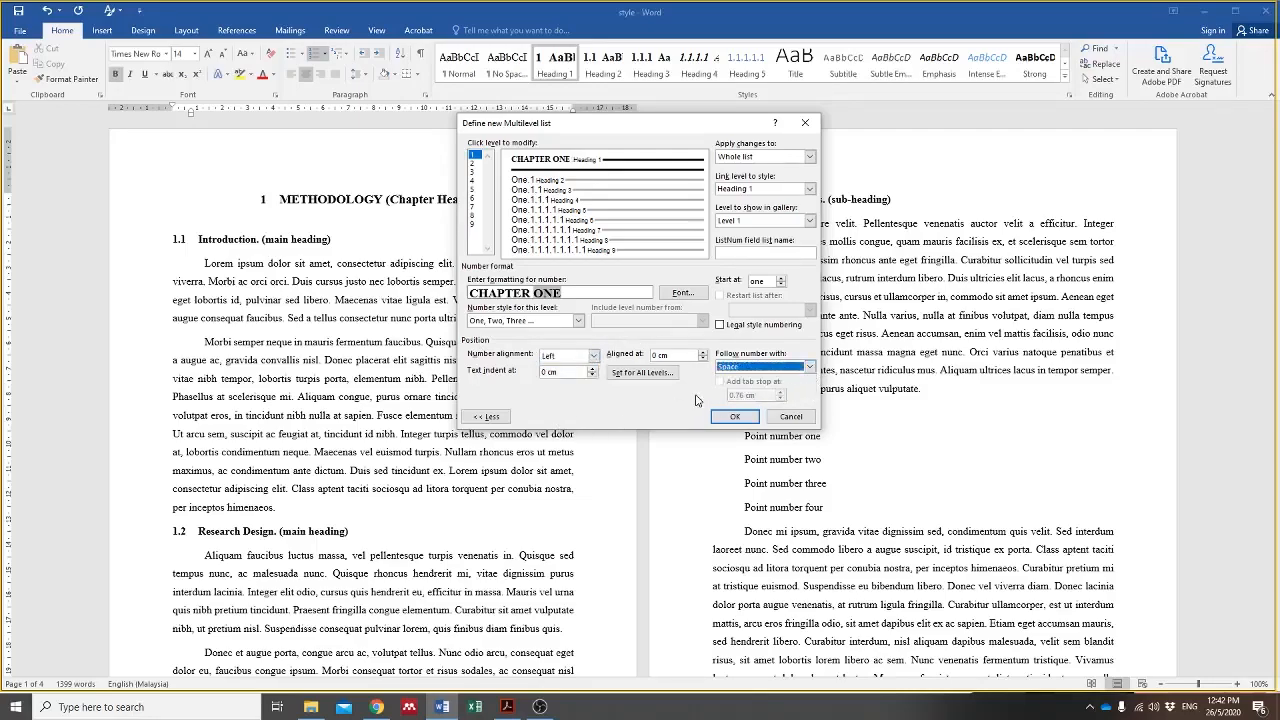
Step: Start the level 1 numbering at three and apply the multilevel list to the chapter
left_click(782, 279)
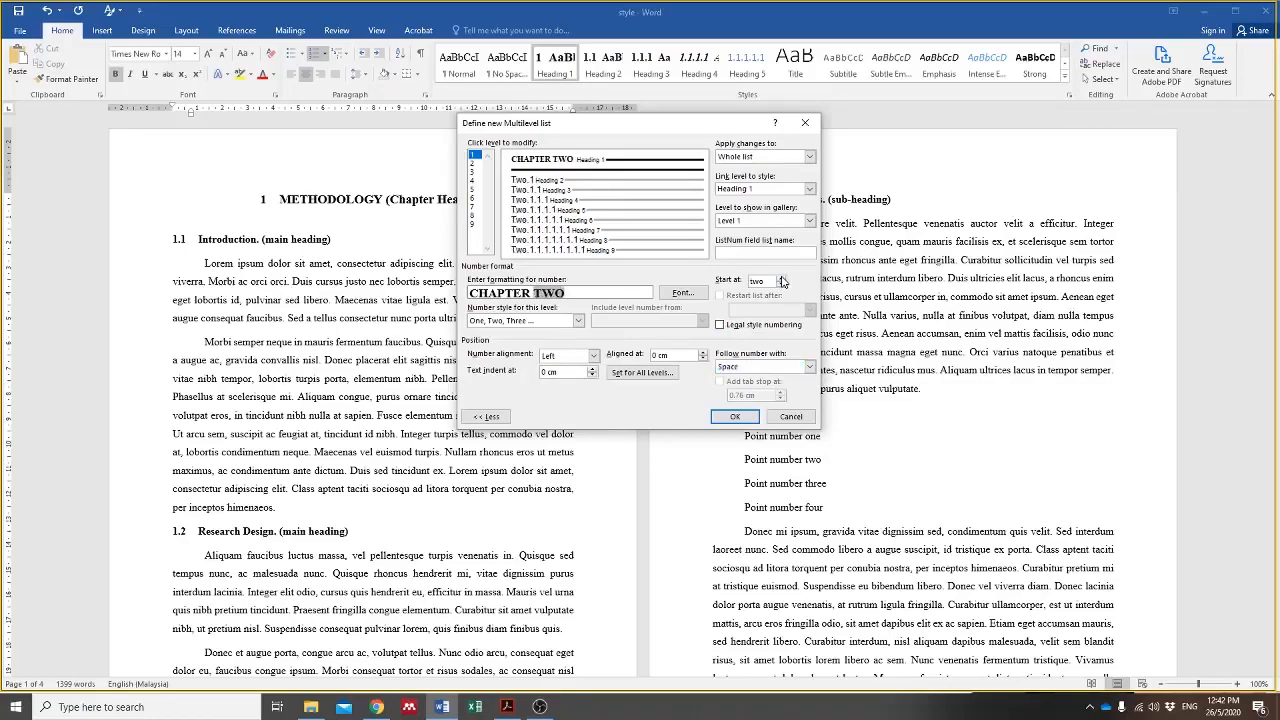
left_click(782, 279)
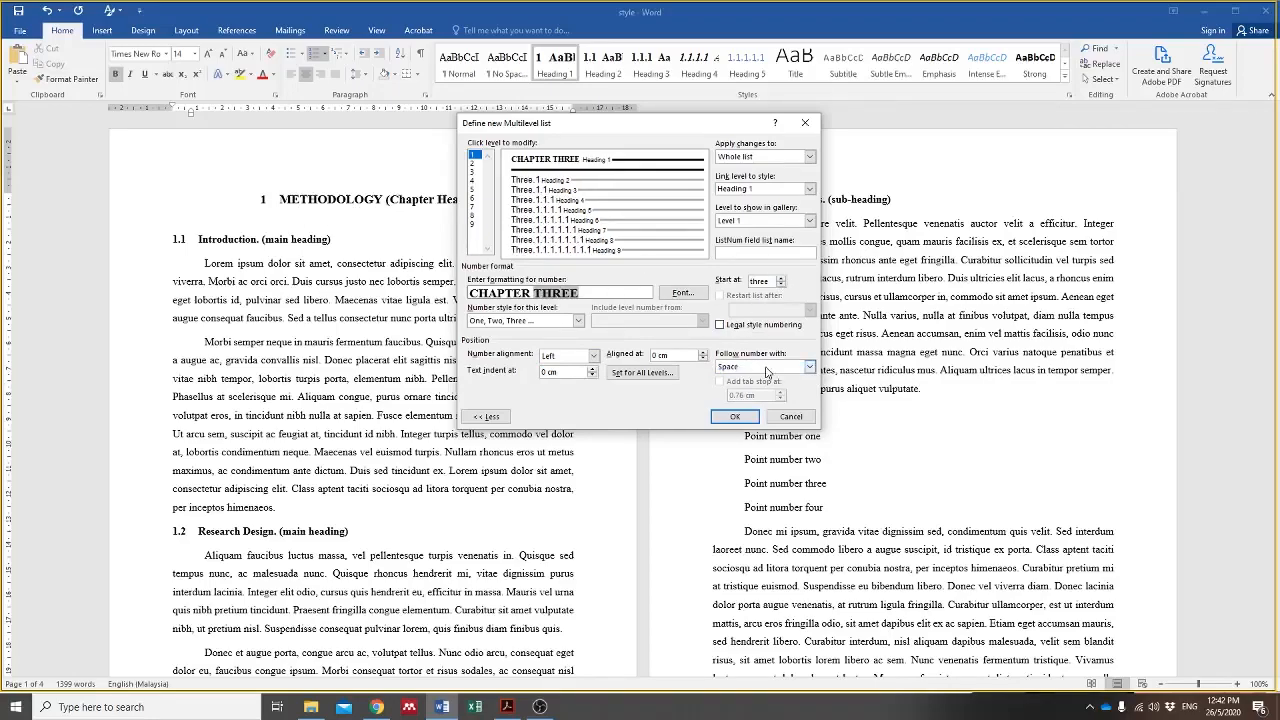
left_click(745, 419)
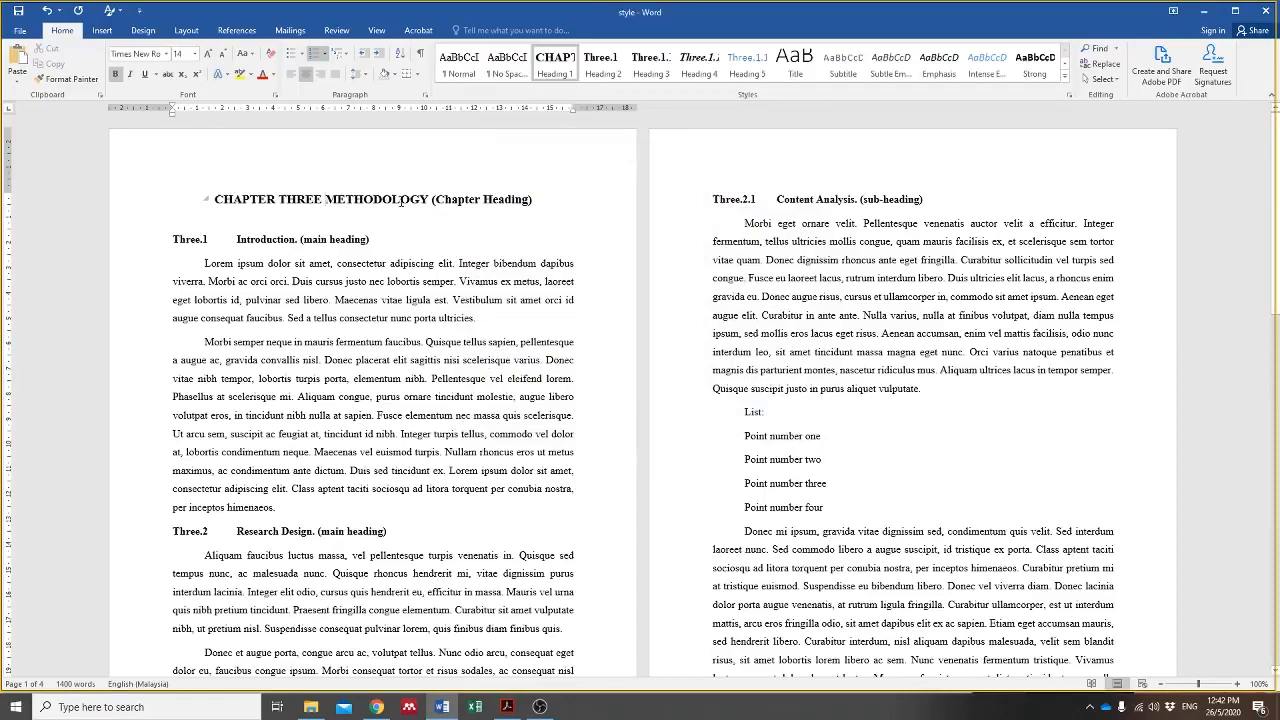
Step: Move METHODOLOGY onto its own line below CHAPTER THREE within the same heading, and check the numbers of the lower-level headings
key("shift+Return")
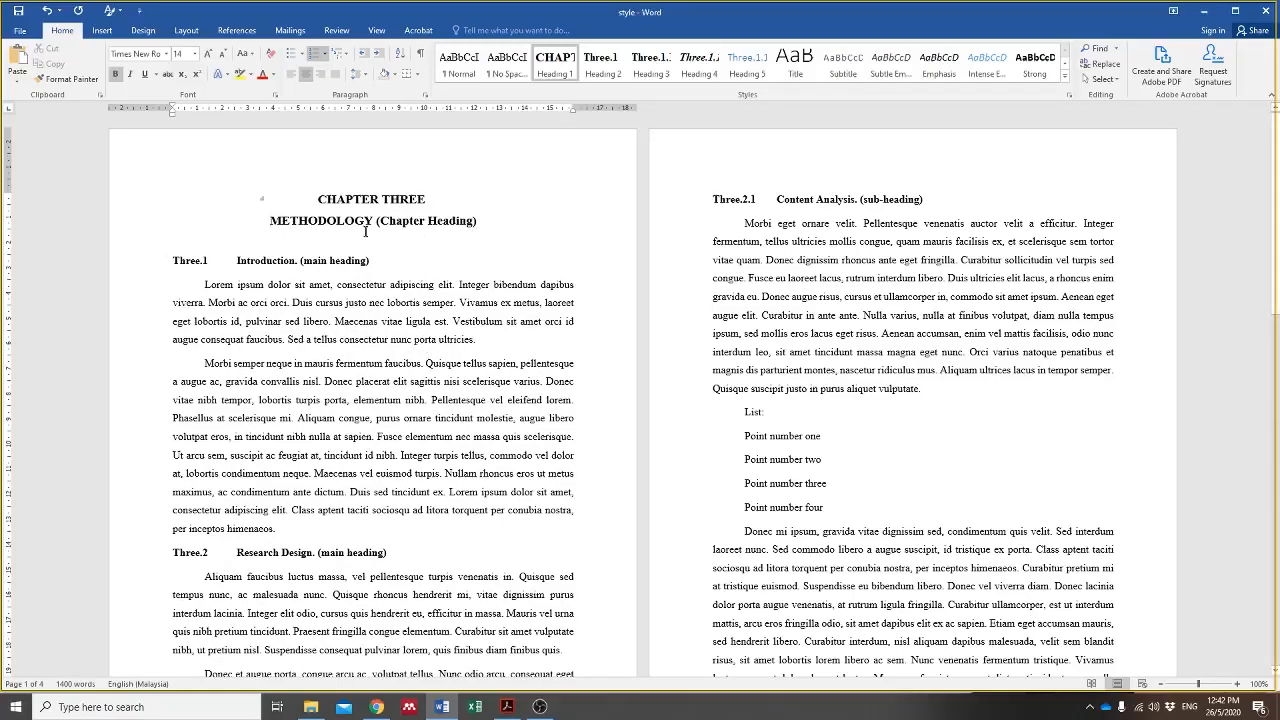
left_click(287, 340)
scroll(289, 344, "down", 7)
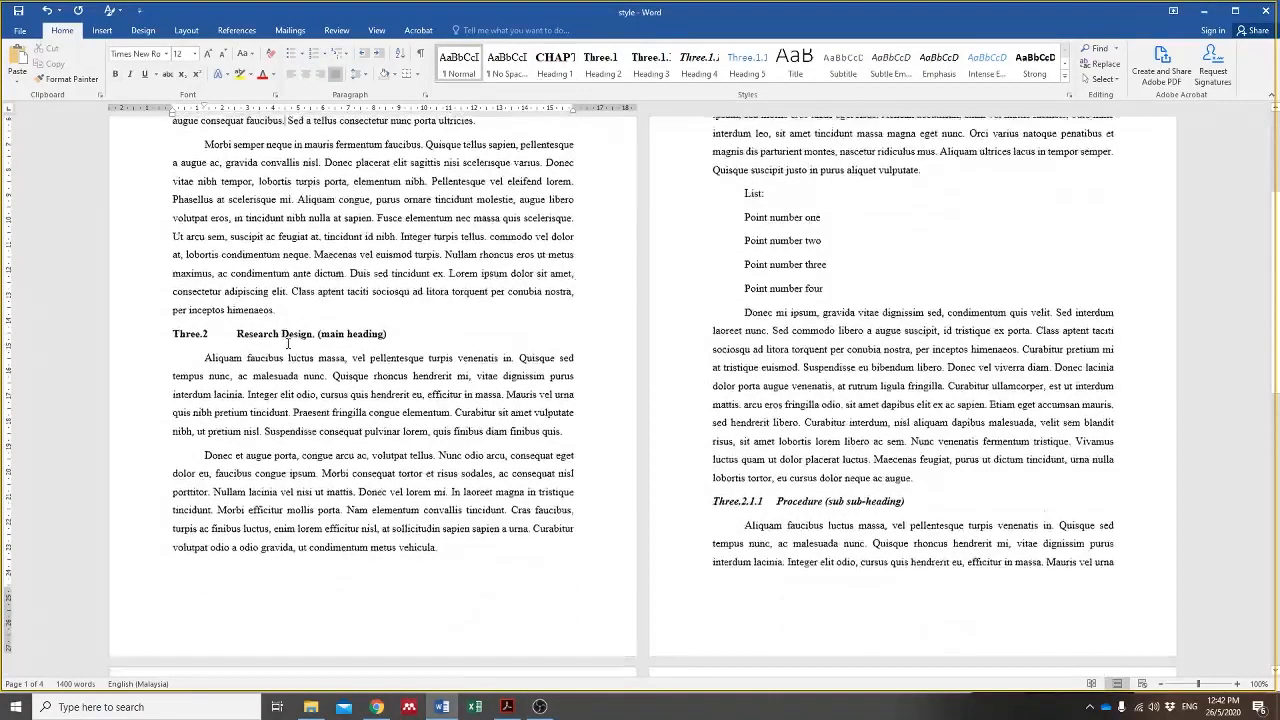
scroll(291, 347, "up", 6)
scroll(290, 353, "up", 1)
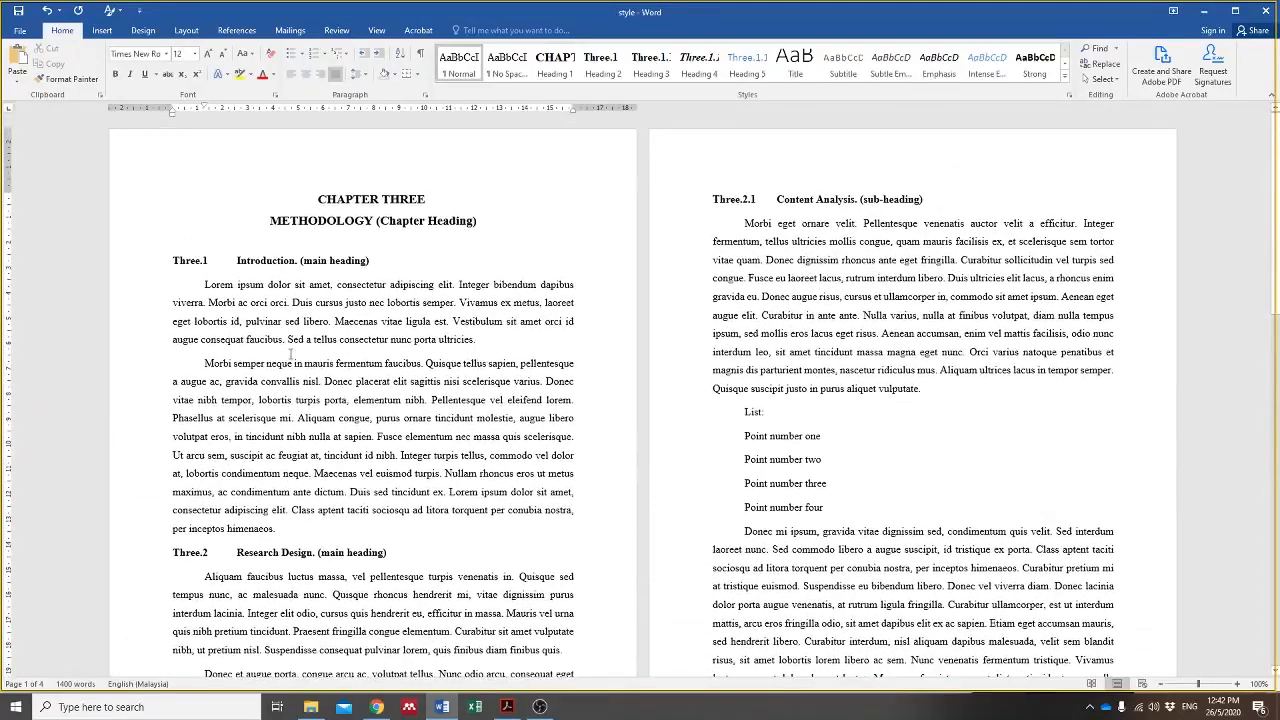
left_click(193, 261)
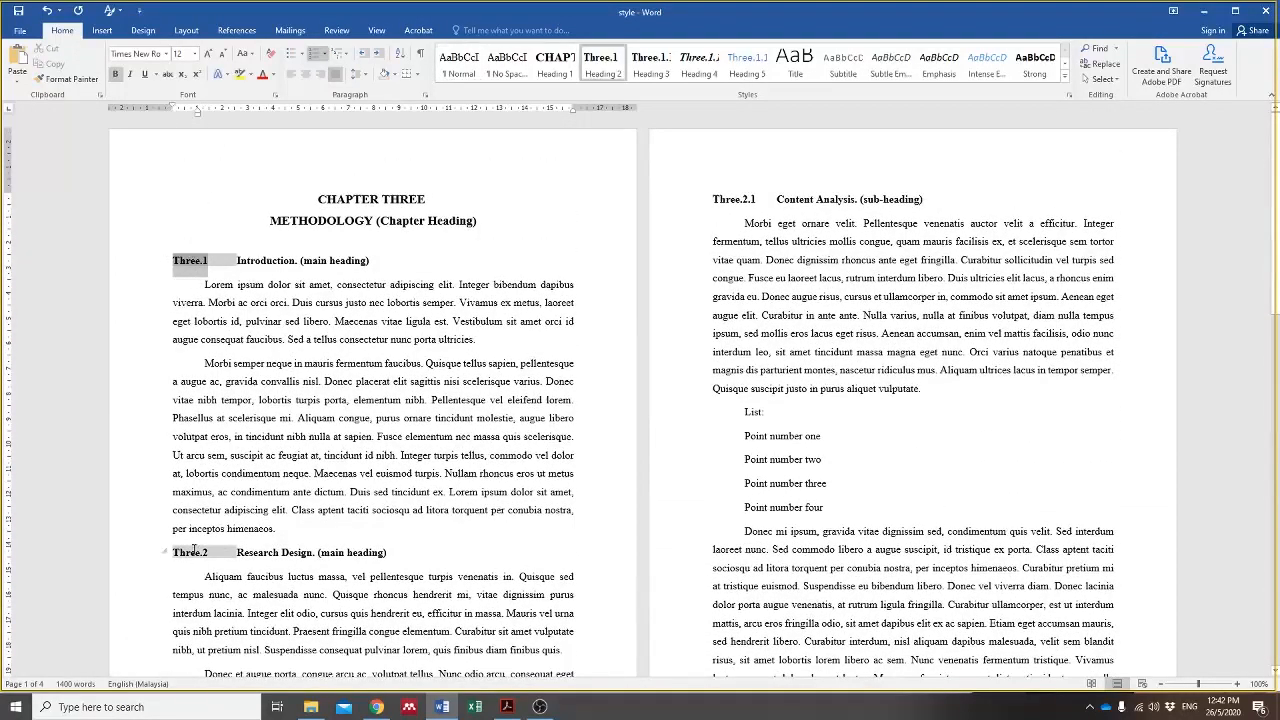
left_click(735, 200)
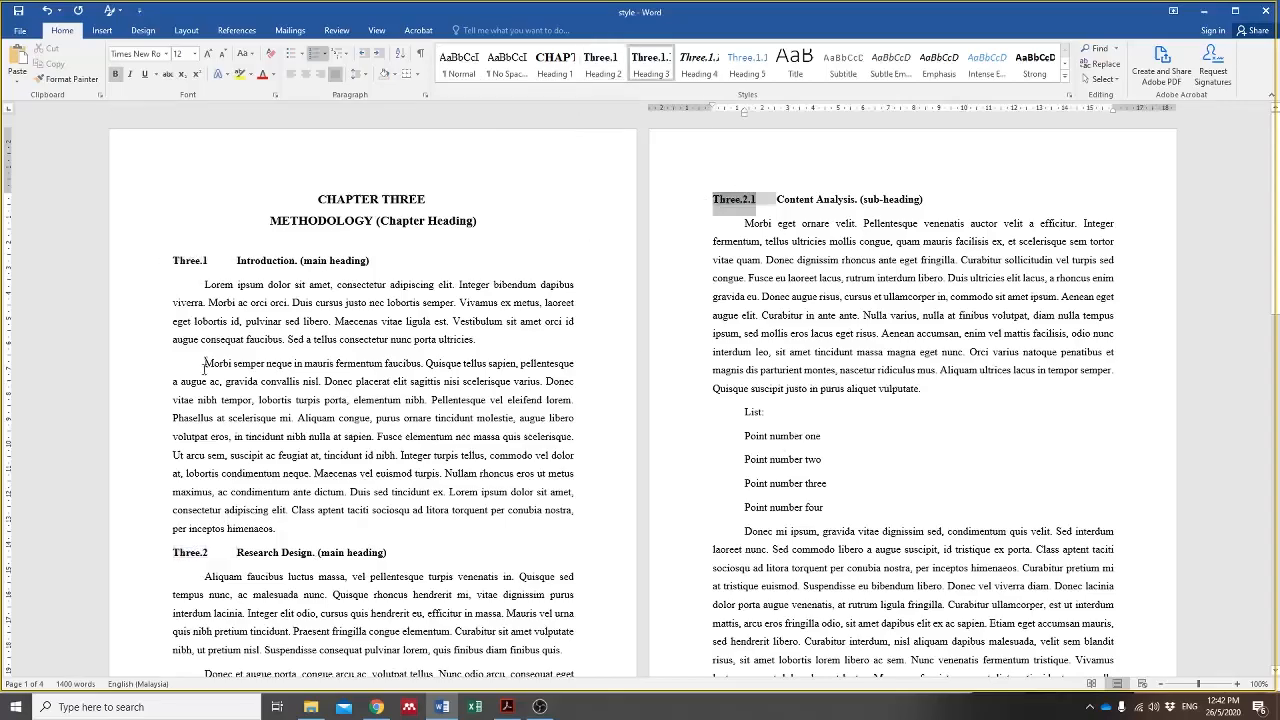
scroll(192, 405, "down", 5)
scroll(188, 397, "up", 5)
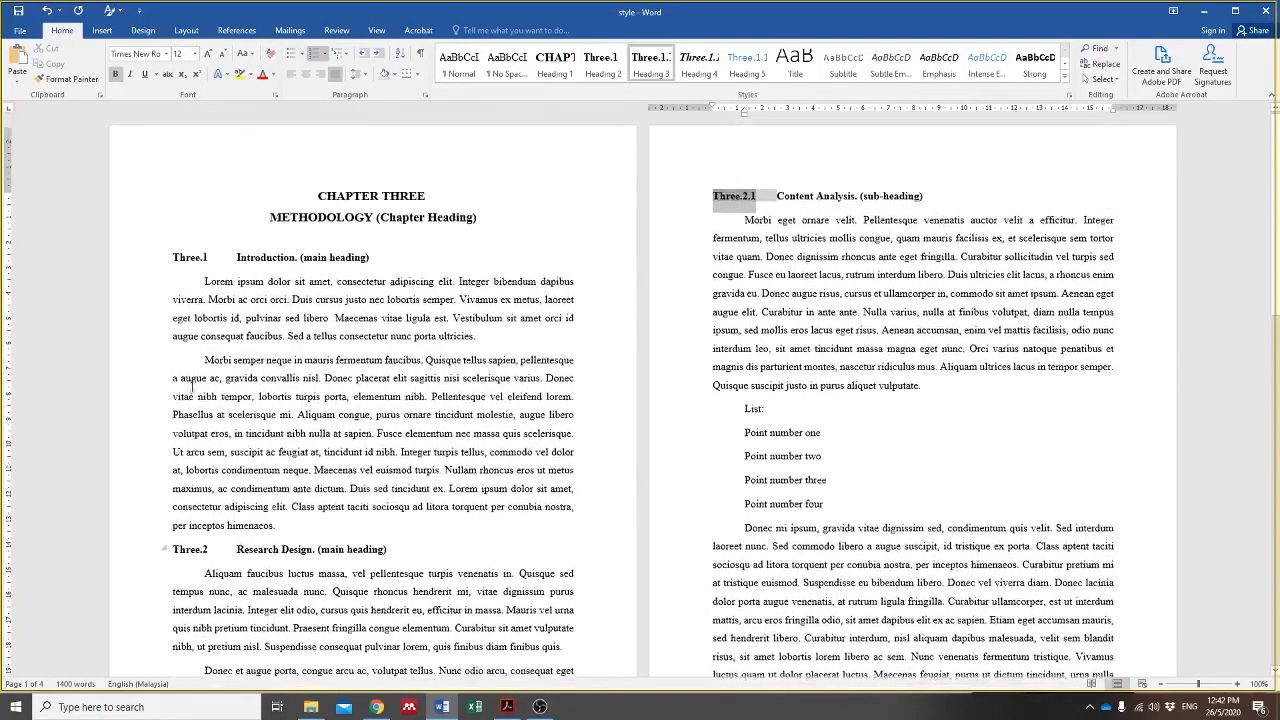
Step: Delete the text "(Chapter Heading)" after METHODOLOGY in the chapter title
left_click(487, 222)
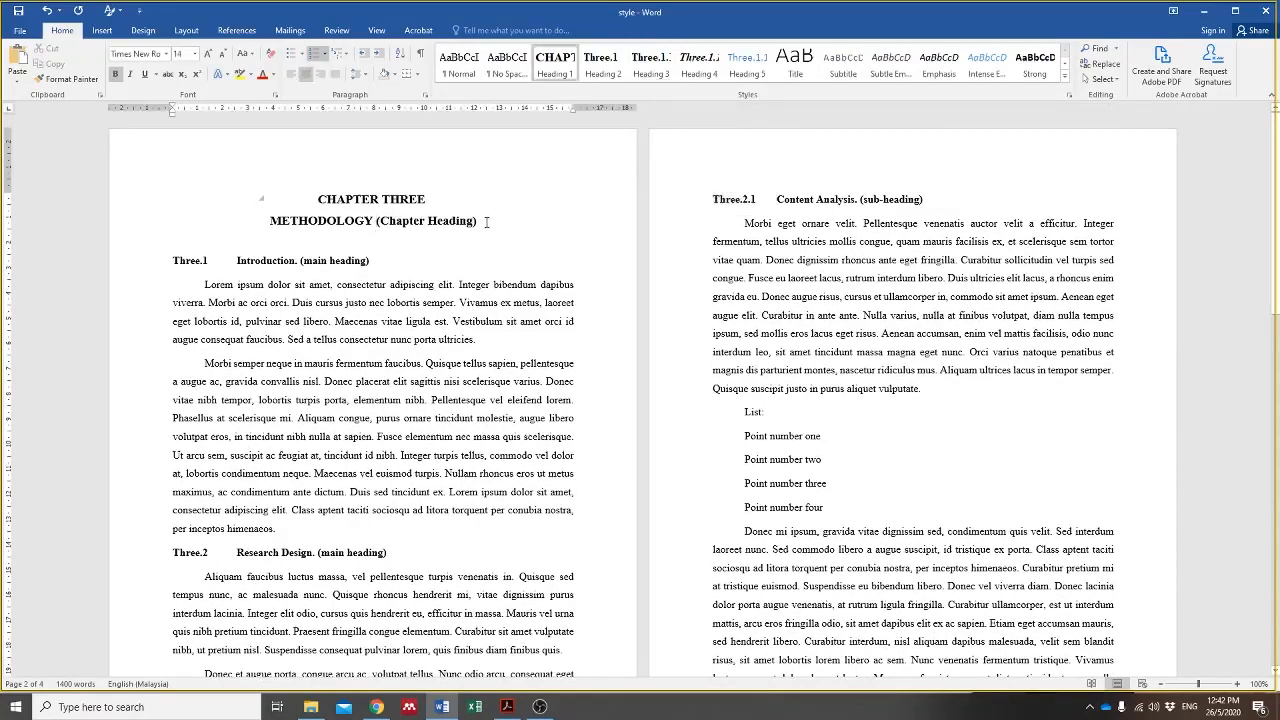
left_click_drag(478, 221, 399, 222)
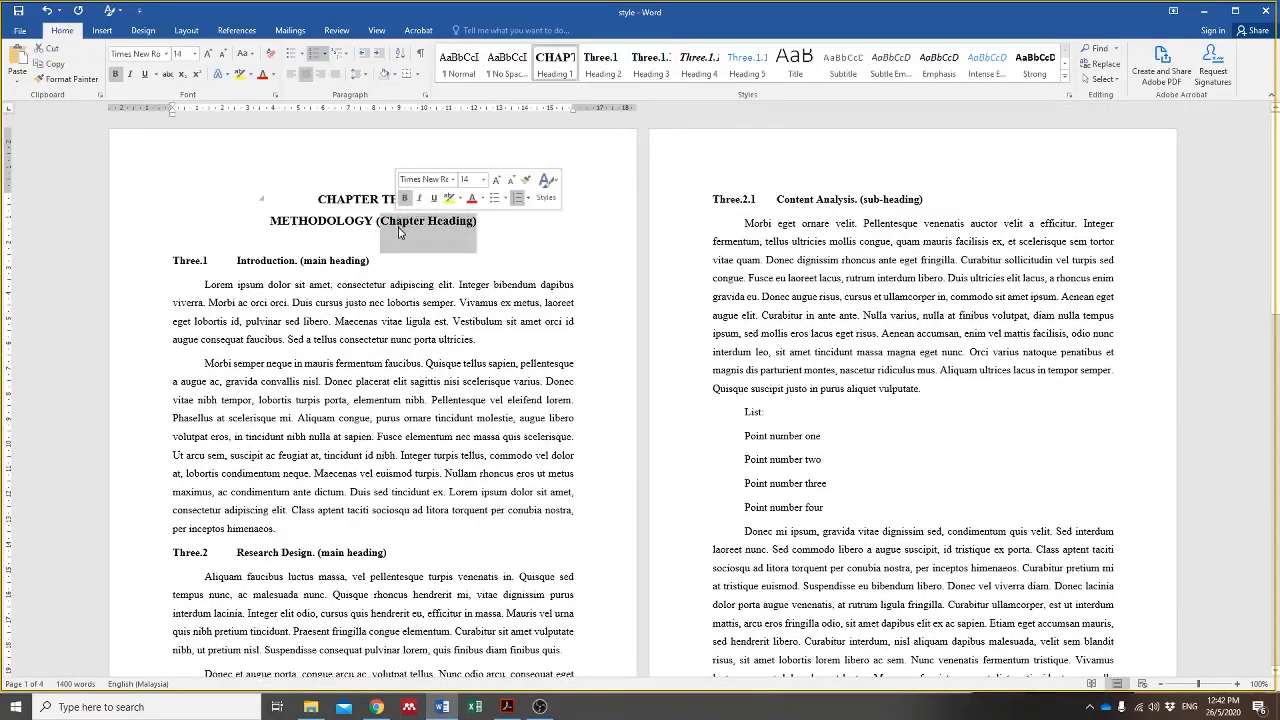
key("BackSpace")
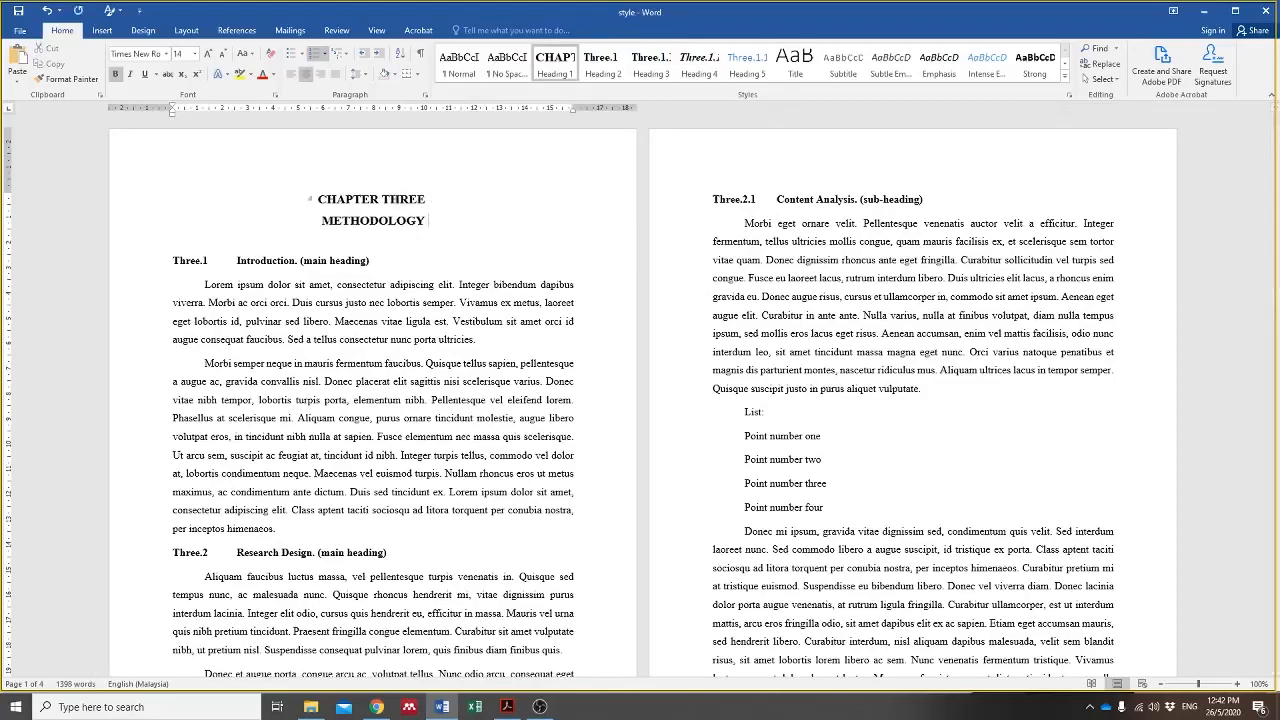
left_click(560, 288)
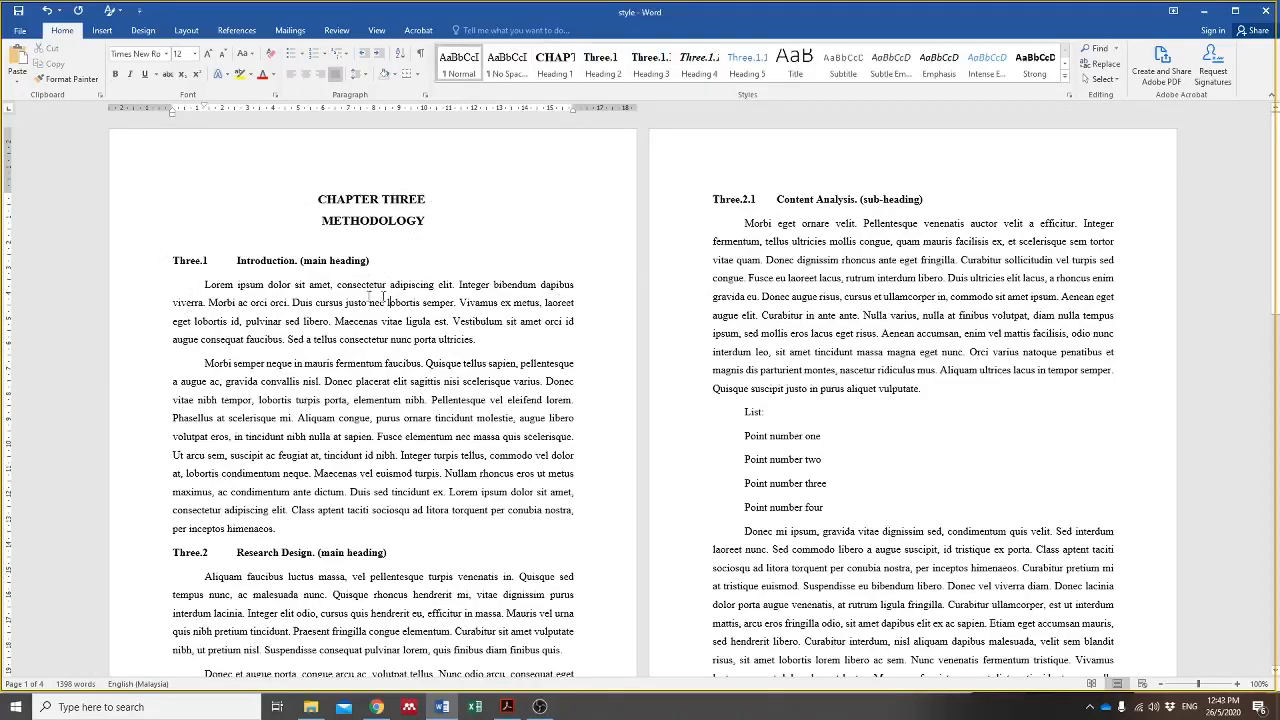
Step: Redefine the multilevel list so that level 2 keeps the 1, 2, 3 number style and uses legal style numbering
left_click(193, 262)
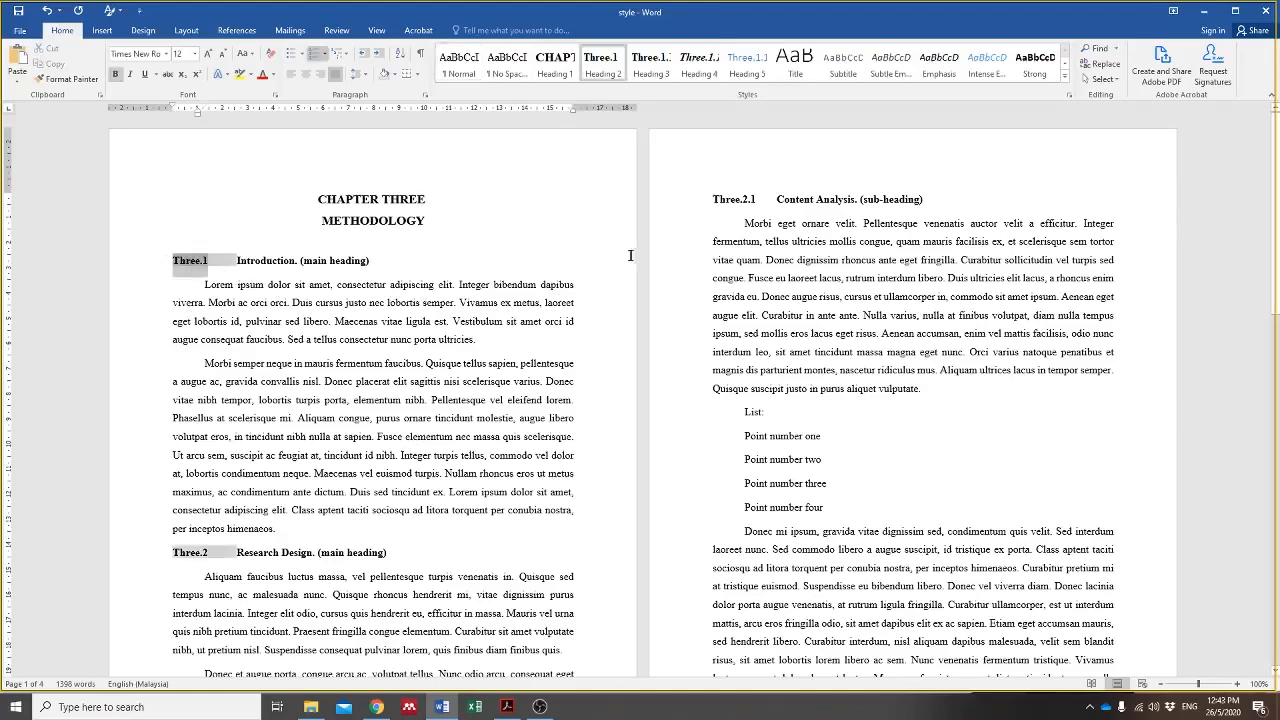
left_click(736, 199)
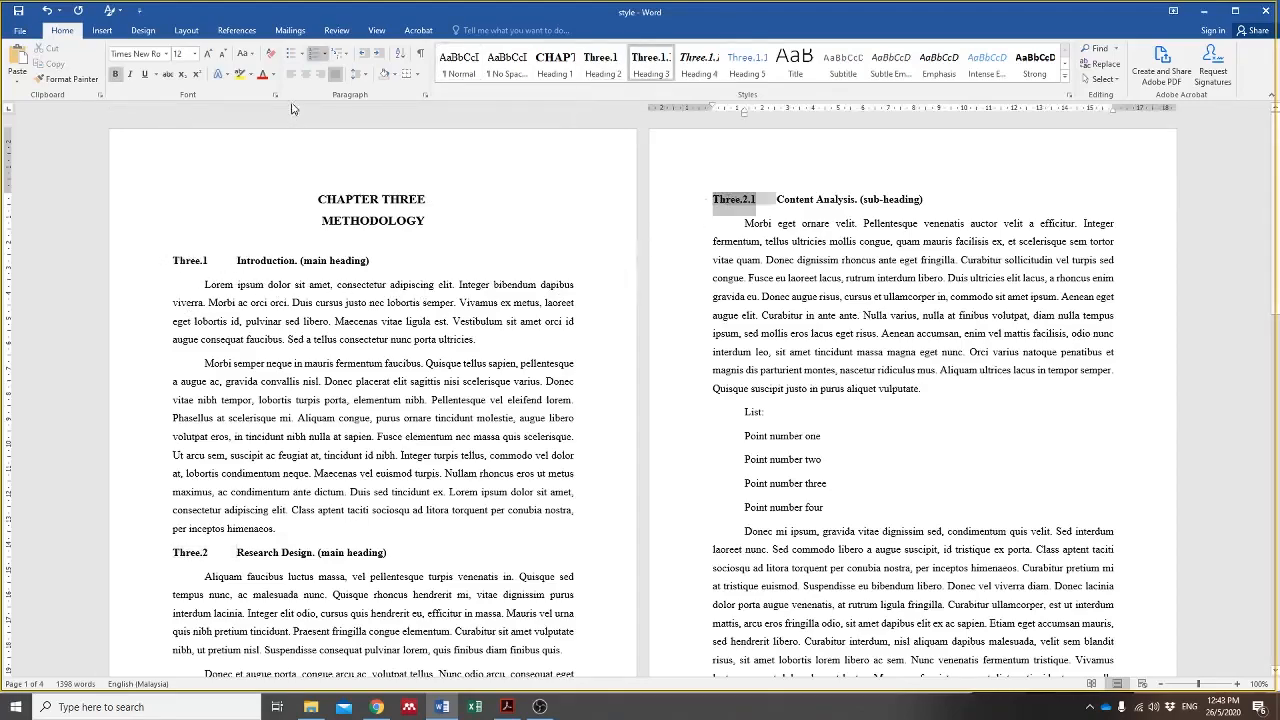
left_click(342, 54)
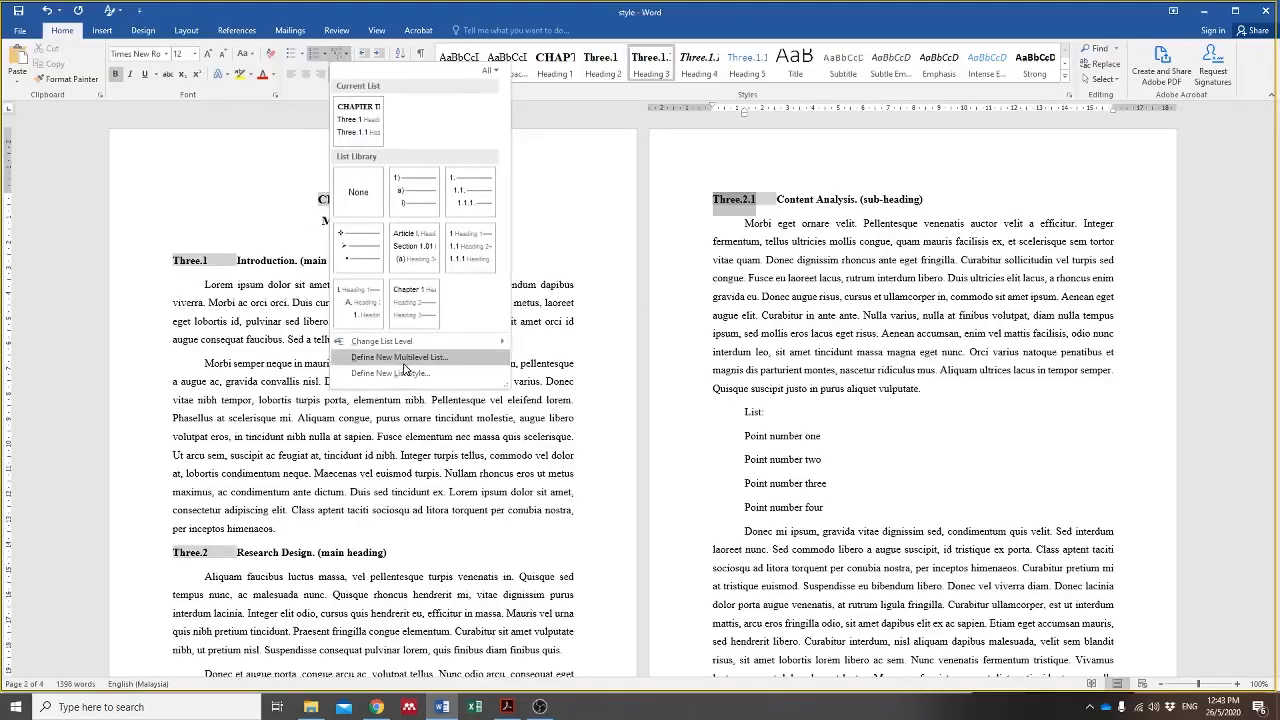
left_click(404, 360)
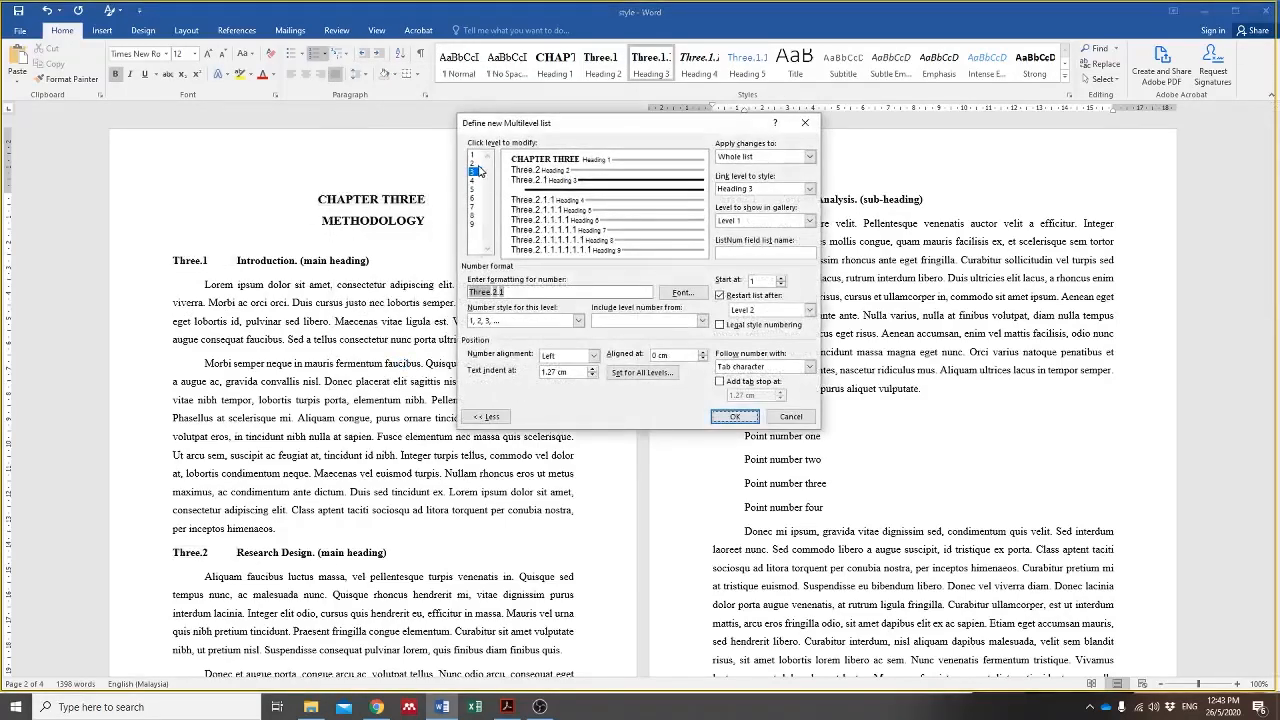
left_click(474, 163)
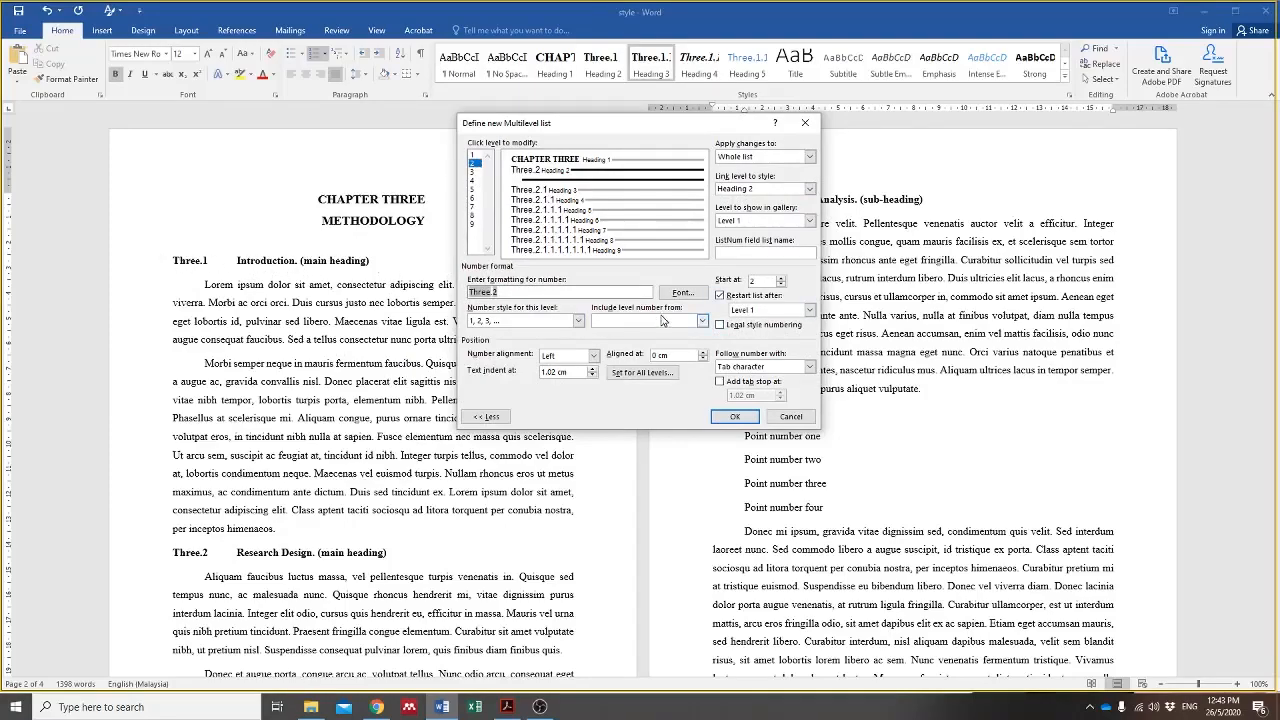
left_click(577, 321)
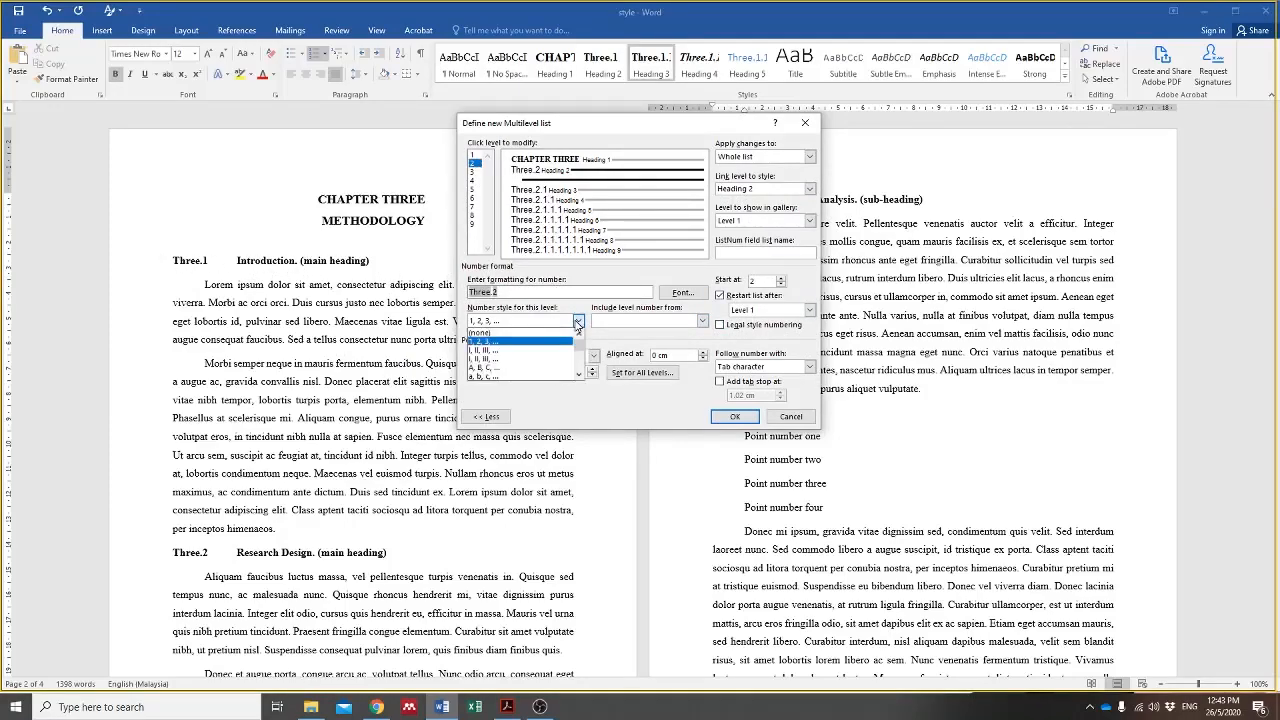
left_click(507, 343)
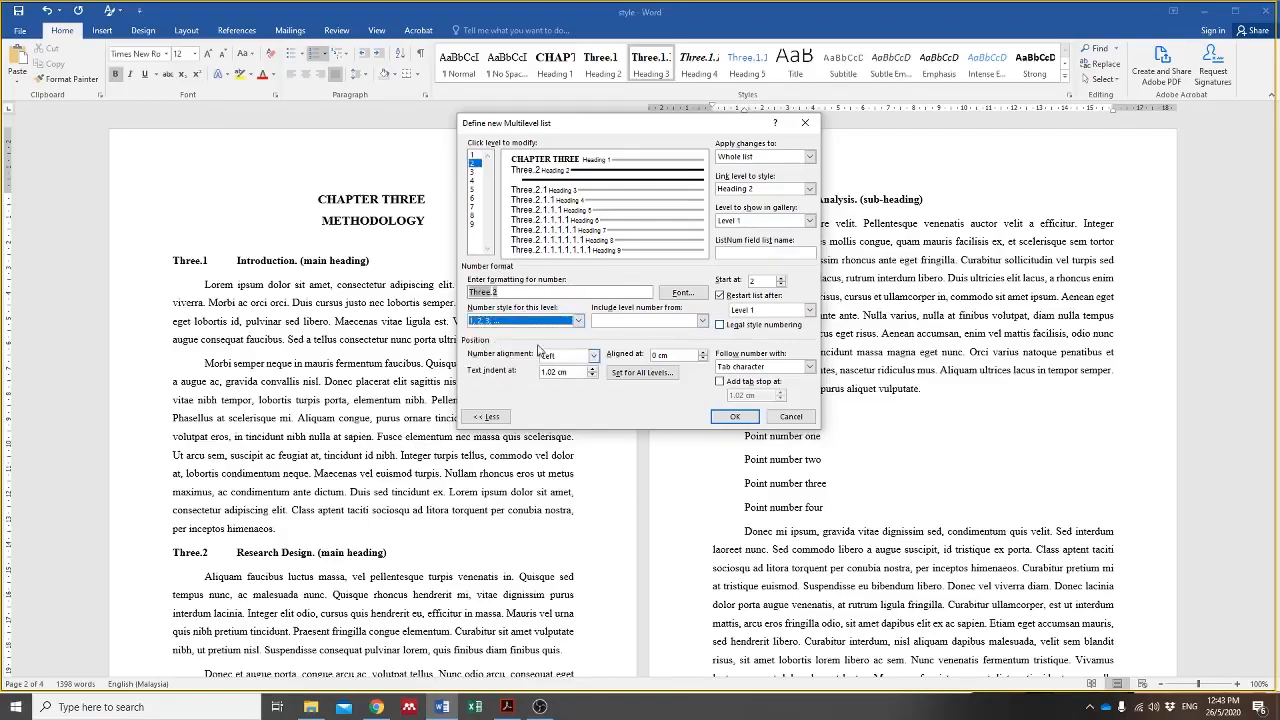
left_click(760, 328)
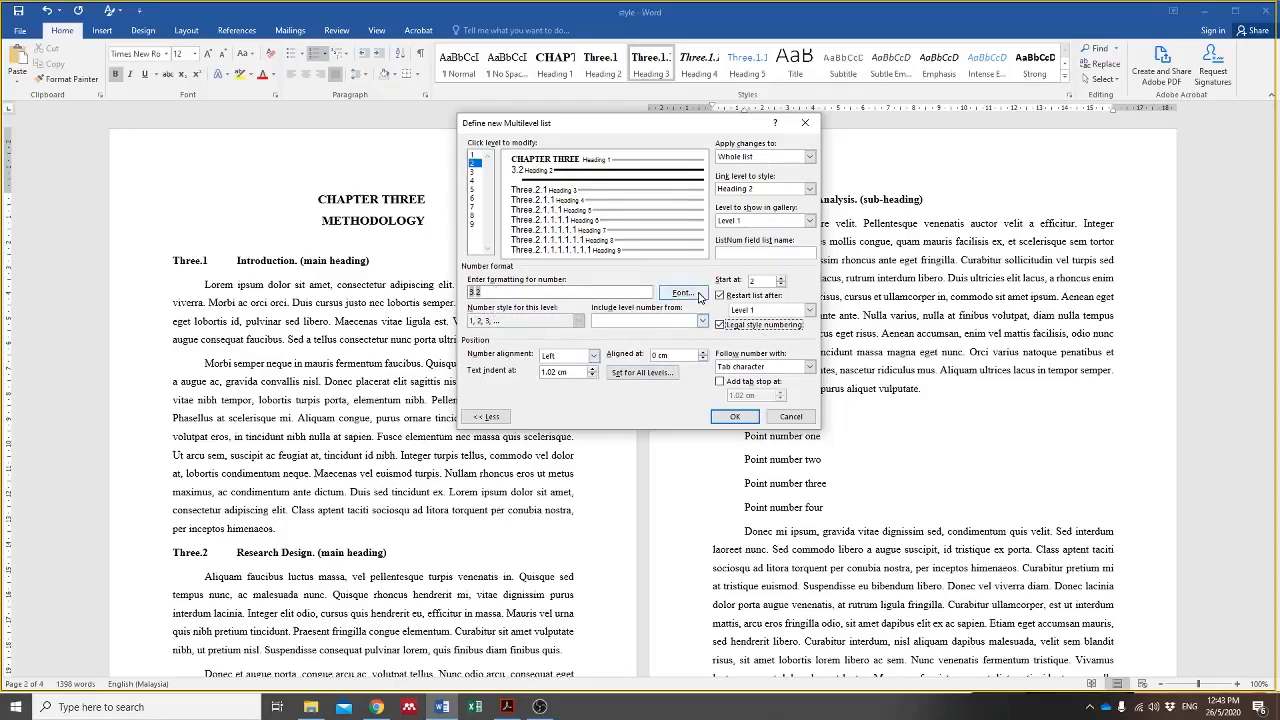
Step: Format the level 2 number in Times New Roman, Bold, size 12, with the Automatic font color
left_click(683, 293)
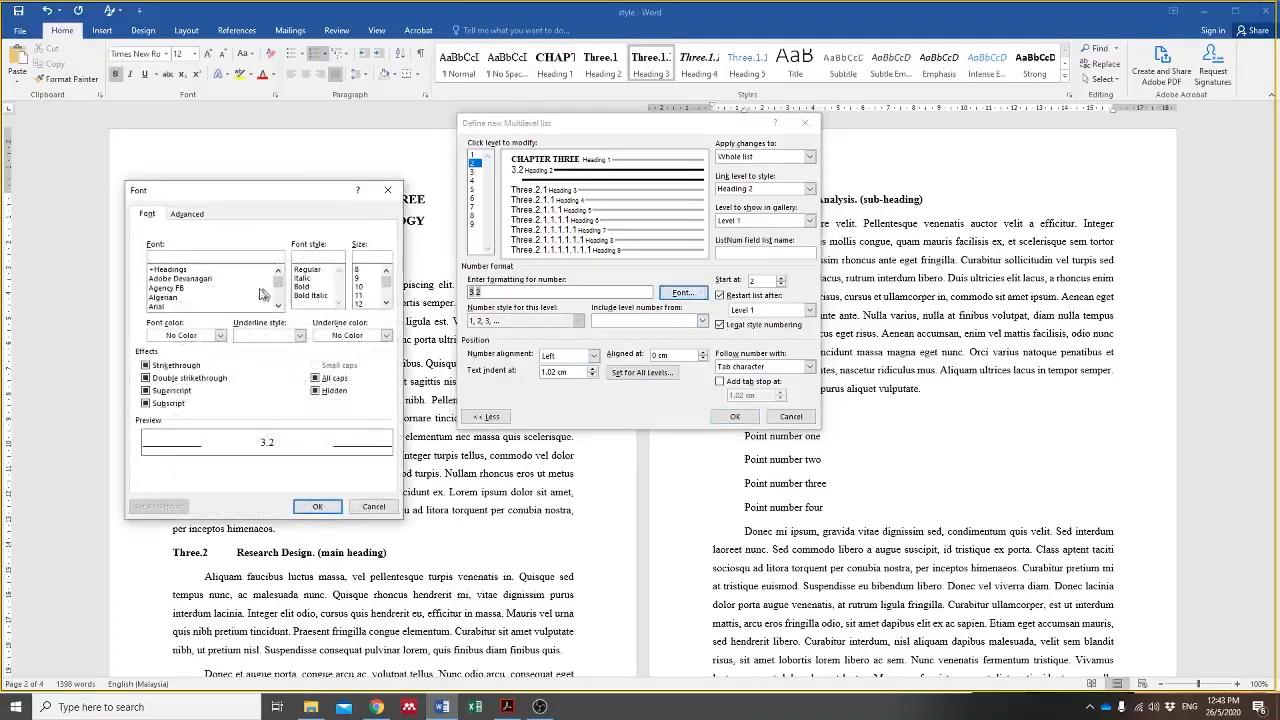
type("times")
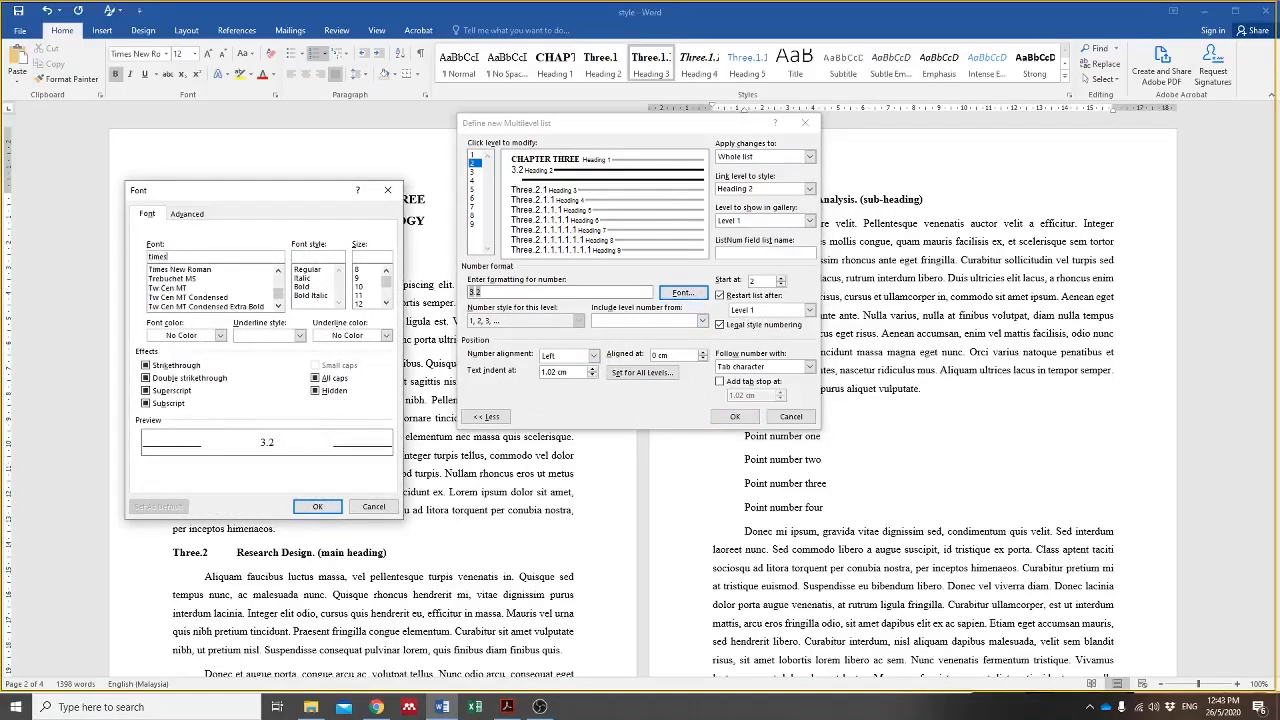
left_click(208, 270)
left_click(303, 286)
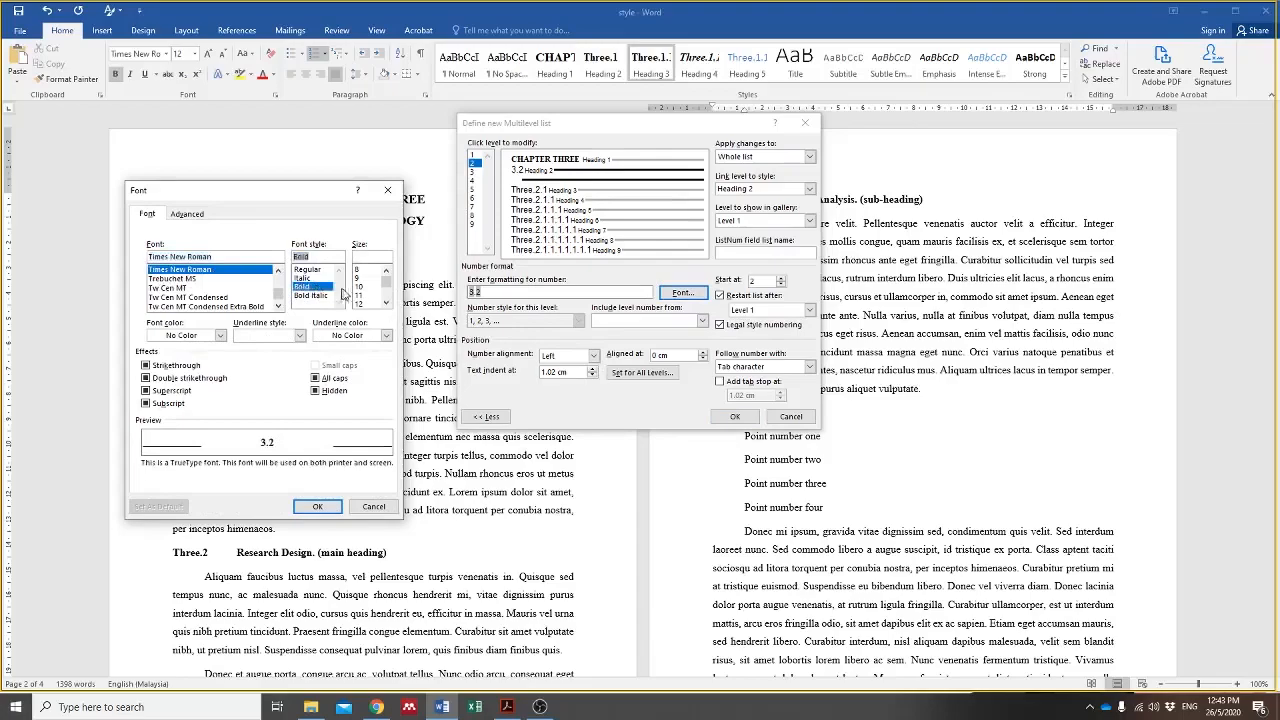
left_click(359, 303)
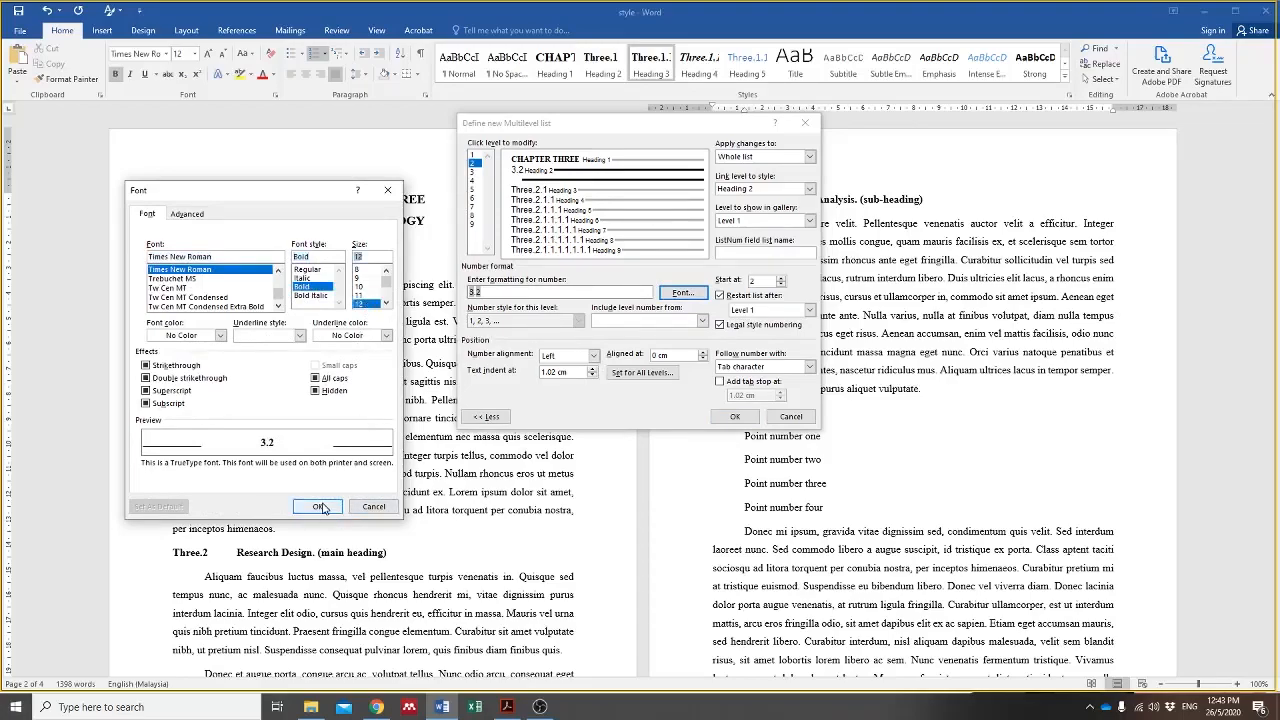
left_click(176, 336)
left_click(178, 352)
left_click(317, 506)
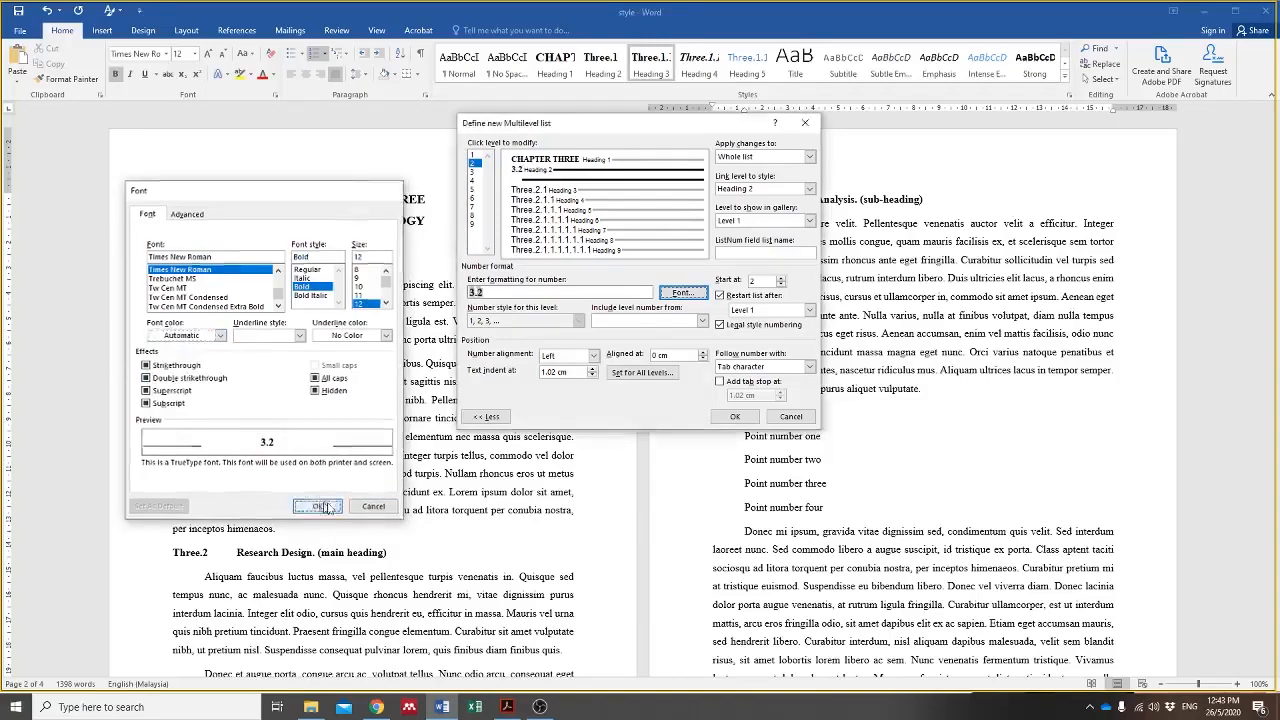
Step: Give level 2 a 0 cm text indent, a space after the number and a start value of 1, and apply the list
double_click(549, 371)
type("0")
left_click(735, 367)
left_click(738, 394)
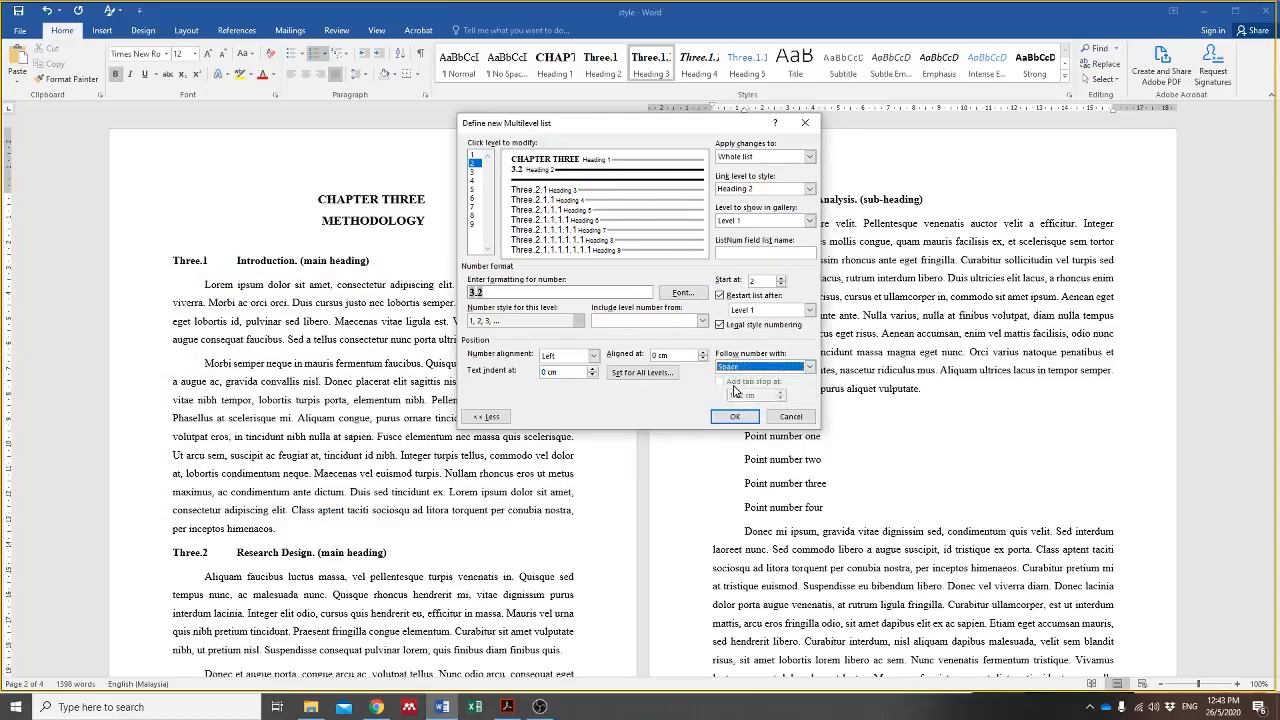
left_click(782, 281)
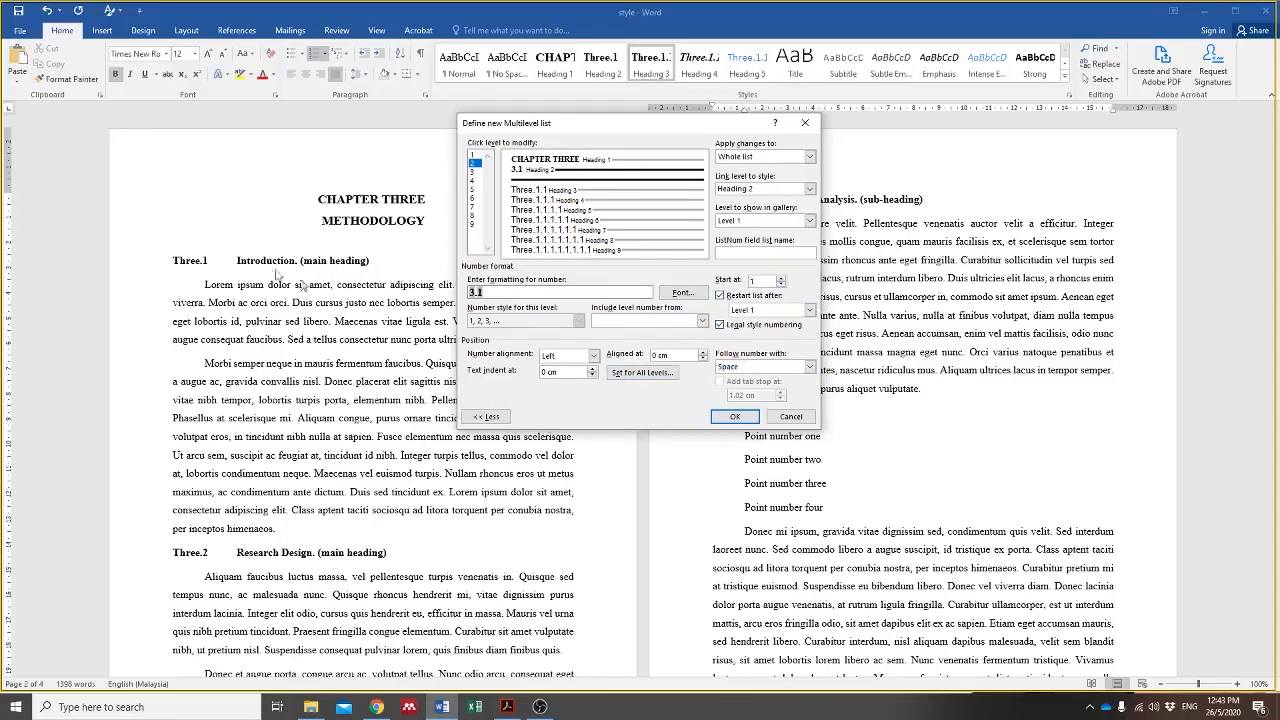
left_click(738, 417)
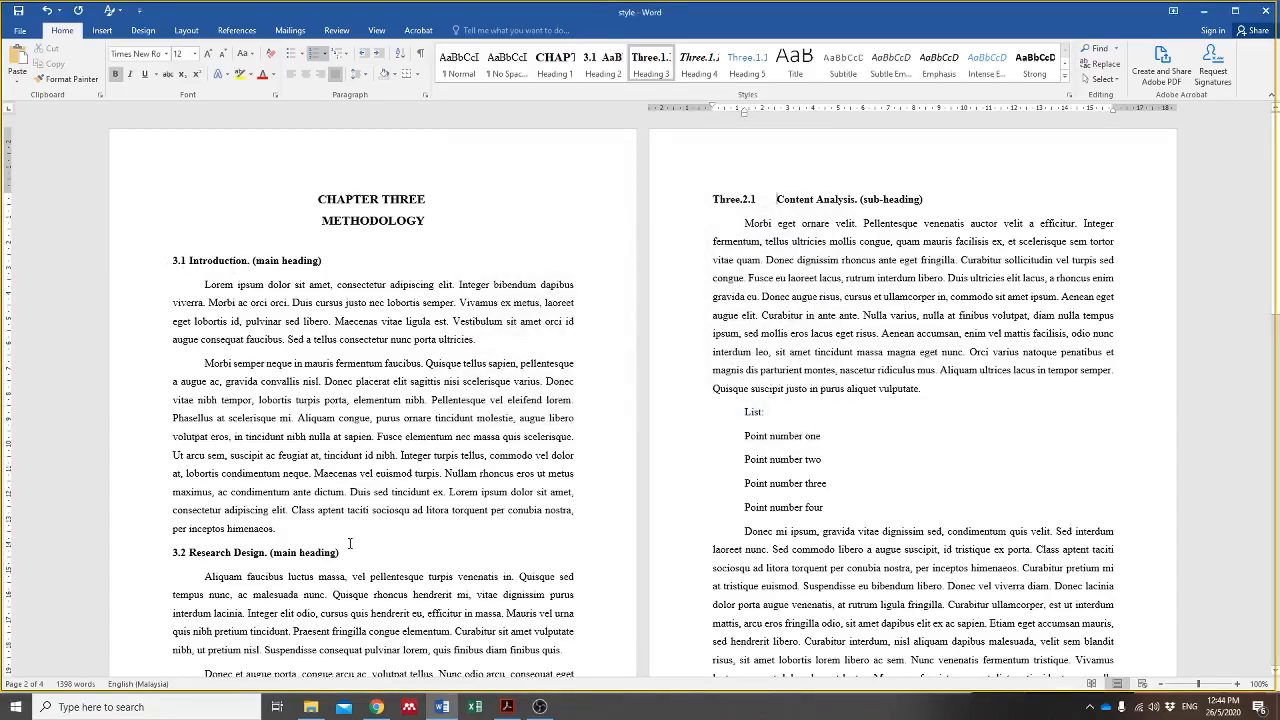
Step: Redefine the multilevel list from the Content Analysis sub-heading so that level 3 uses legal style numbering
scroll(154, 620, "down", 6)
scroll(256, 500, "up", 6)
left_click(345, 55)
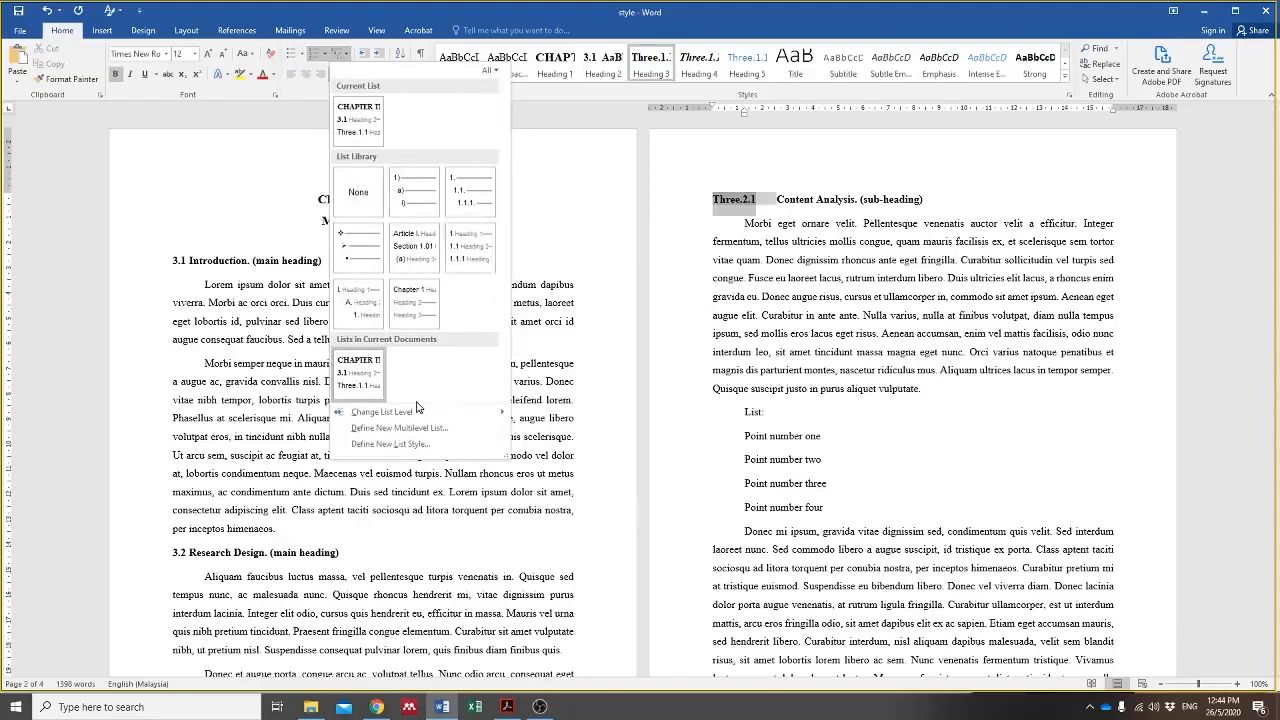
left_click(436, 428)
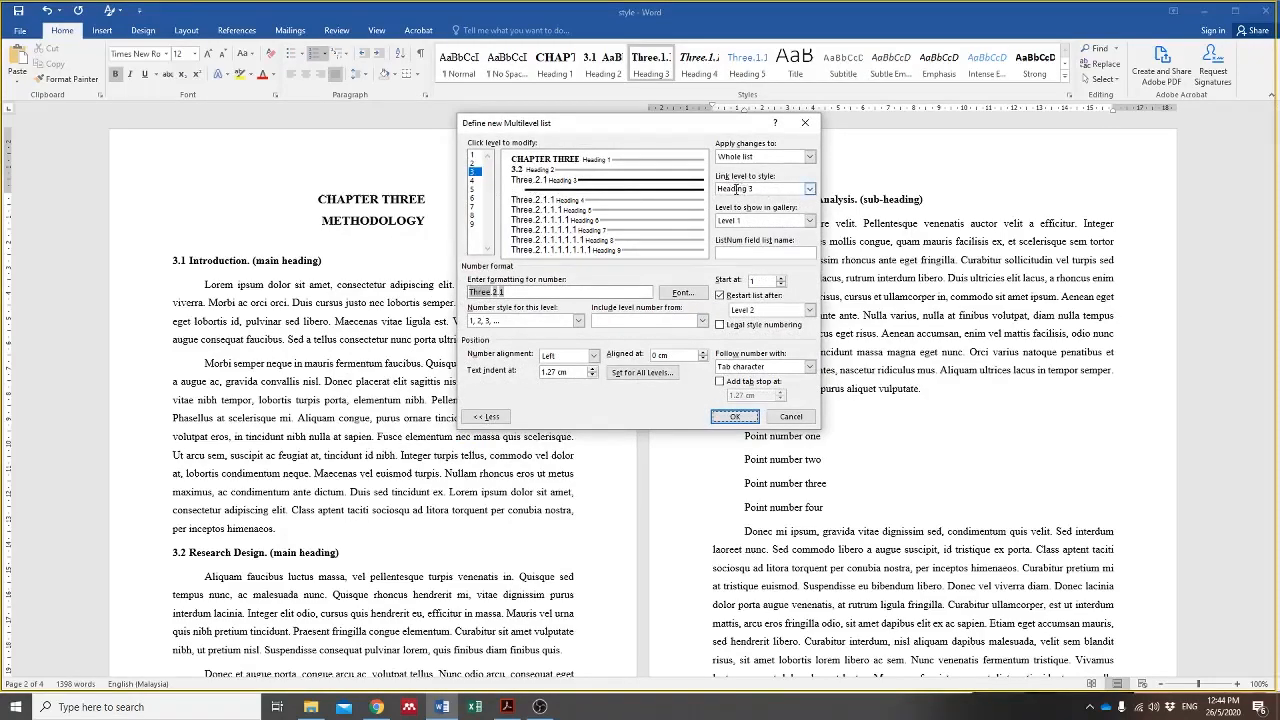
left_click(728, 330)
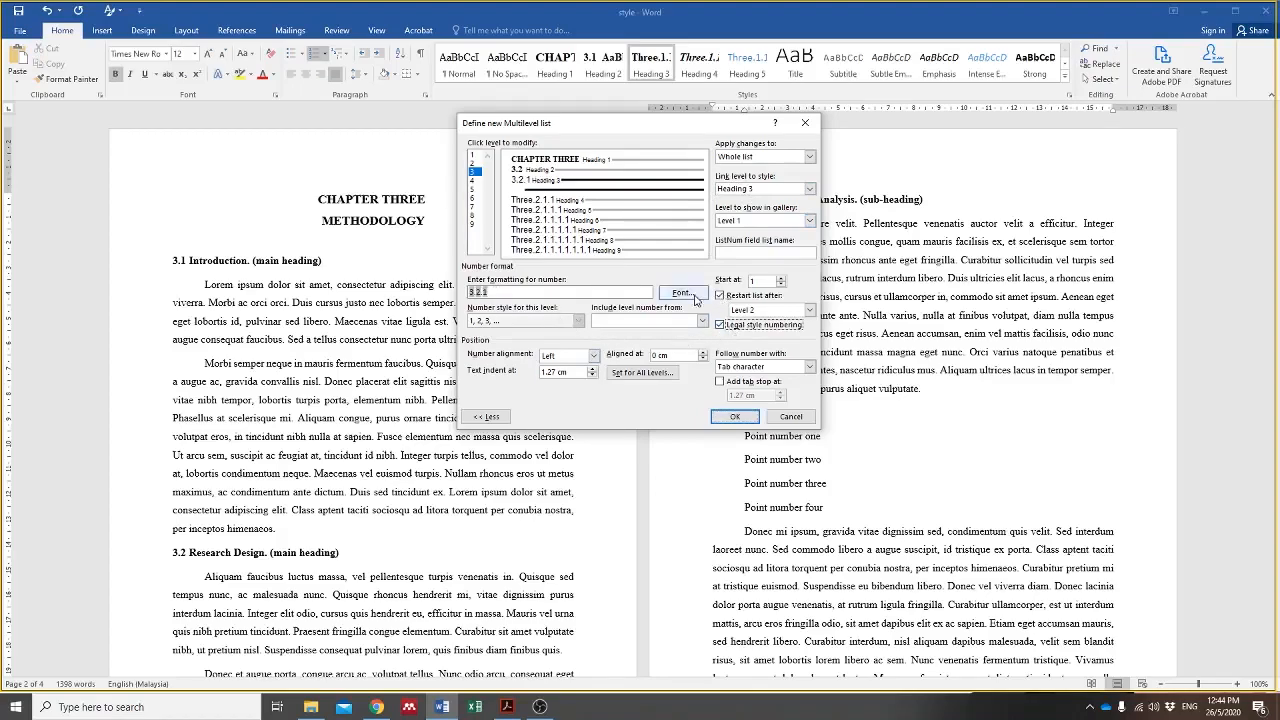
Step: Format the level 3 number in Times New Roman, Bold, size 12
left_click(682, 292)
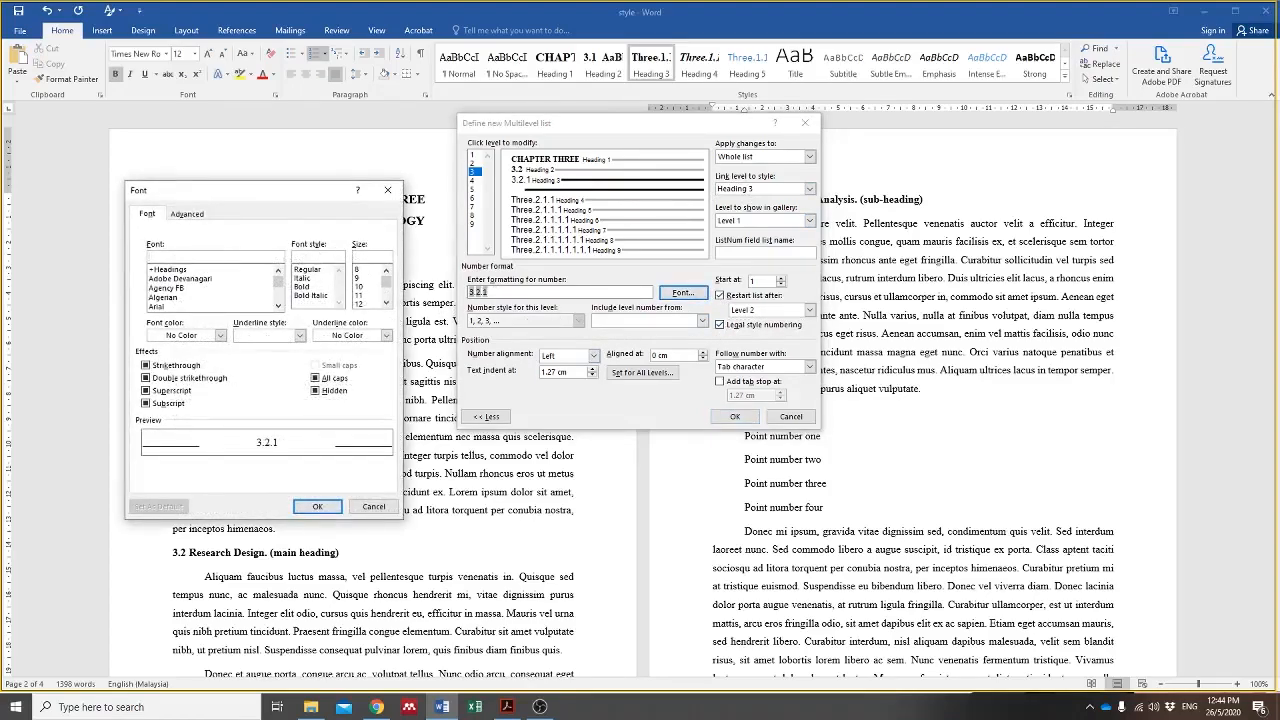
left_click(204, 256)
type("times")
left_click(190, 269)
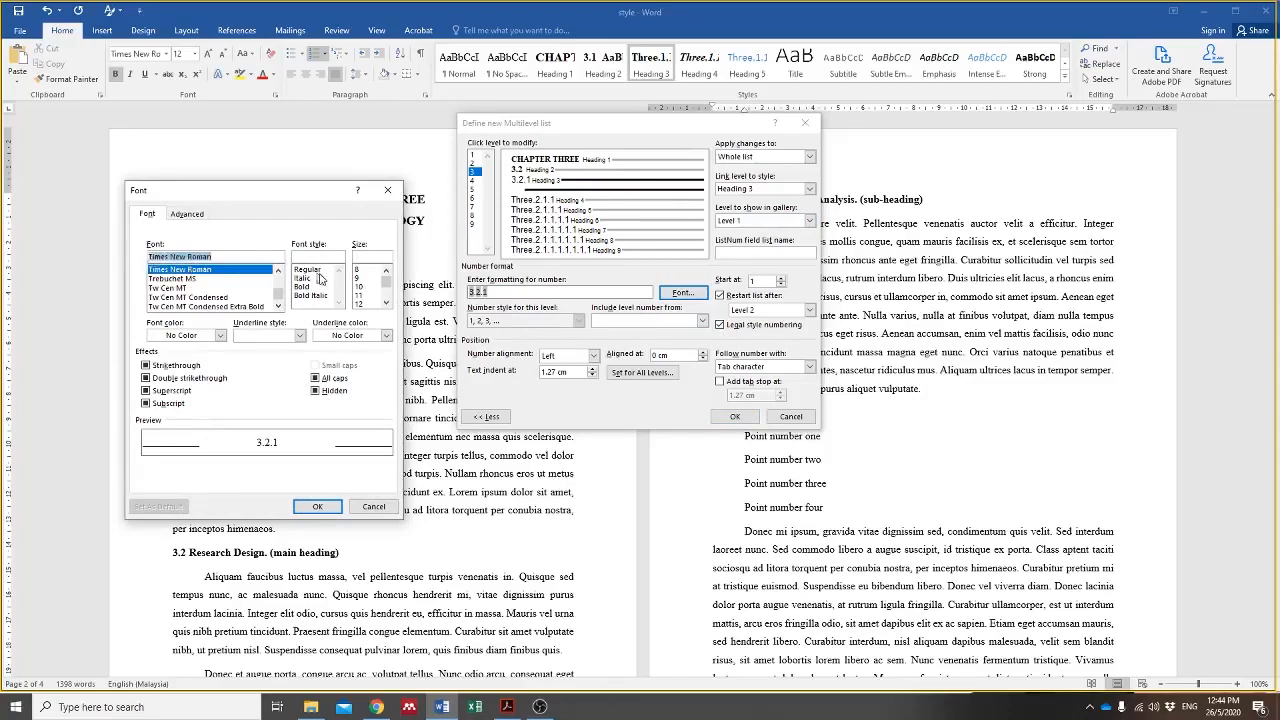
left_click(318, 287)
left_click(370, 303)
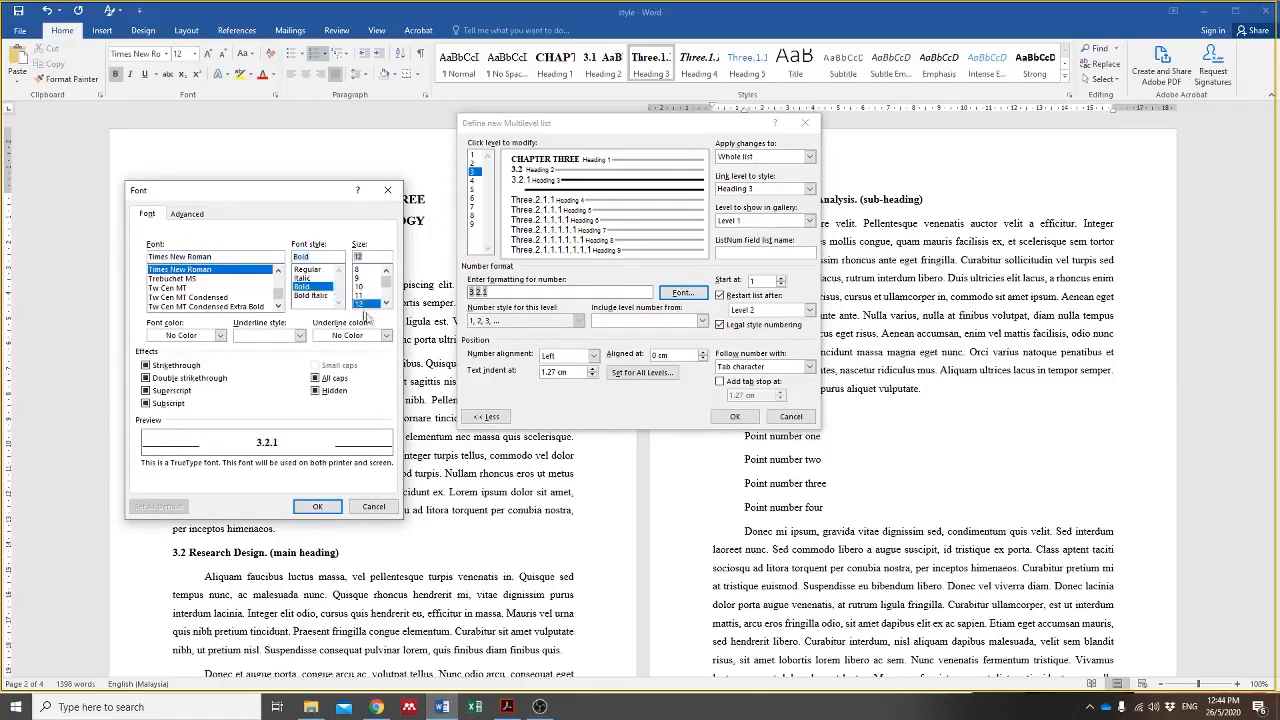
left_click(317, 507)
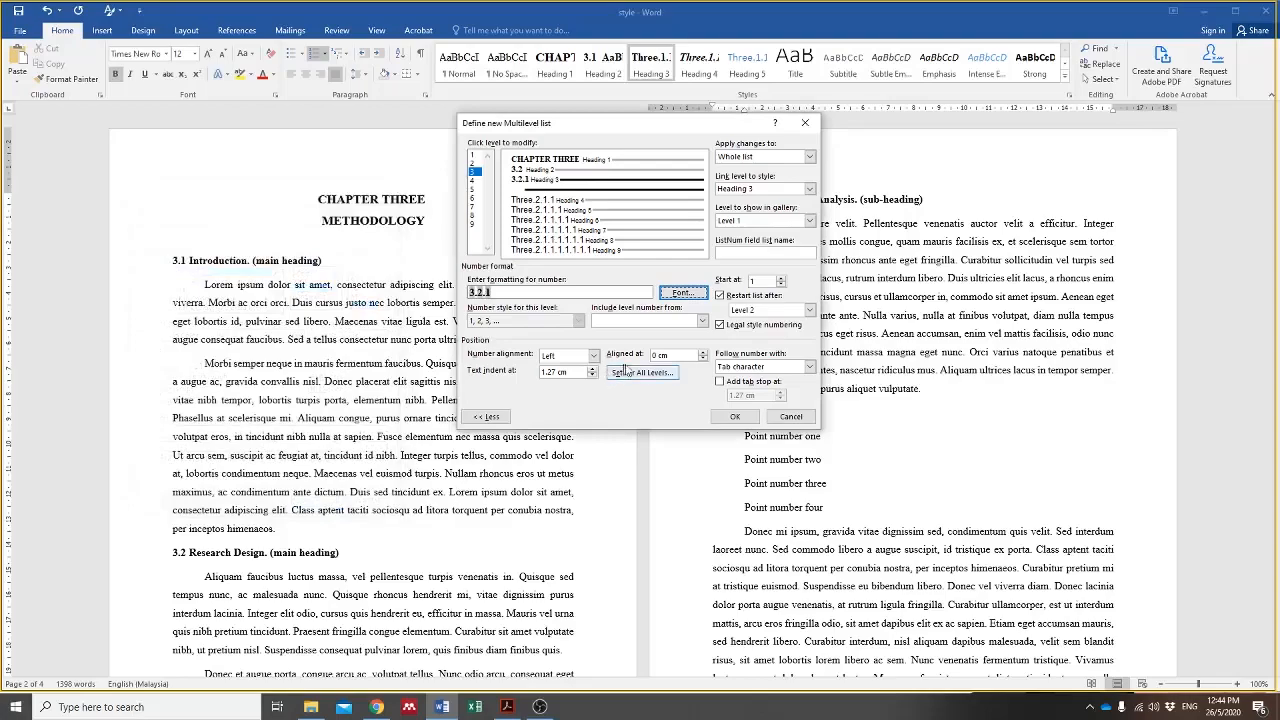
Step: Give level 3 a 0 cm text indent and a space after the number, and apply the list
left_click_drag(555, 371, 470, 366)
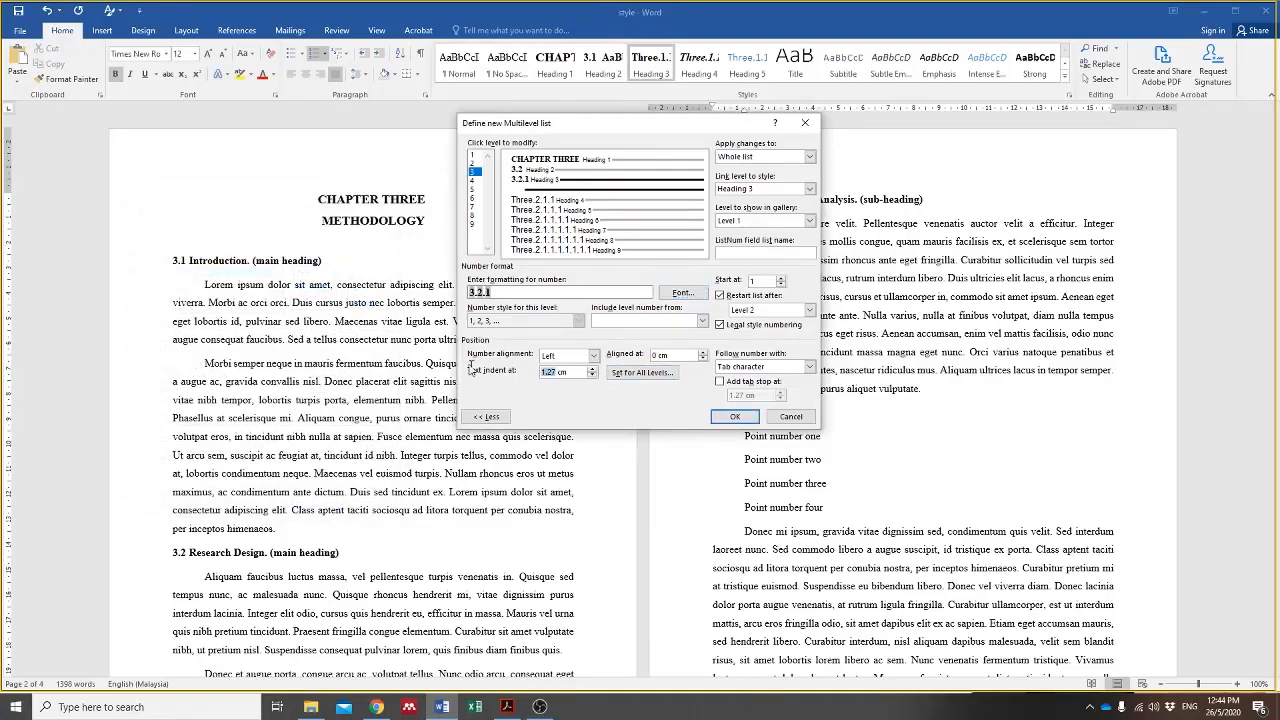
type("0")
left_click(807, 367)
left_click(728, 387)
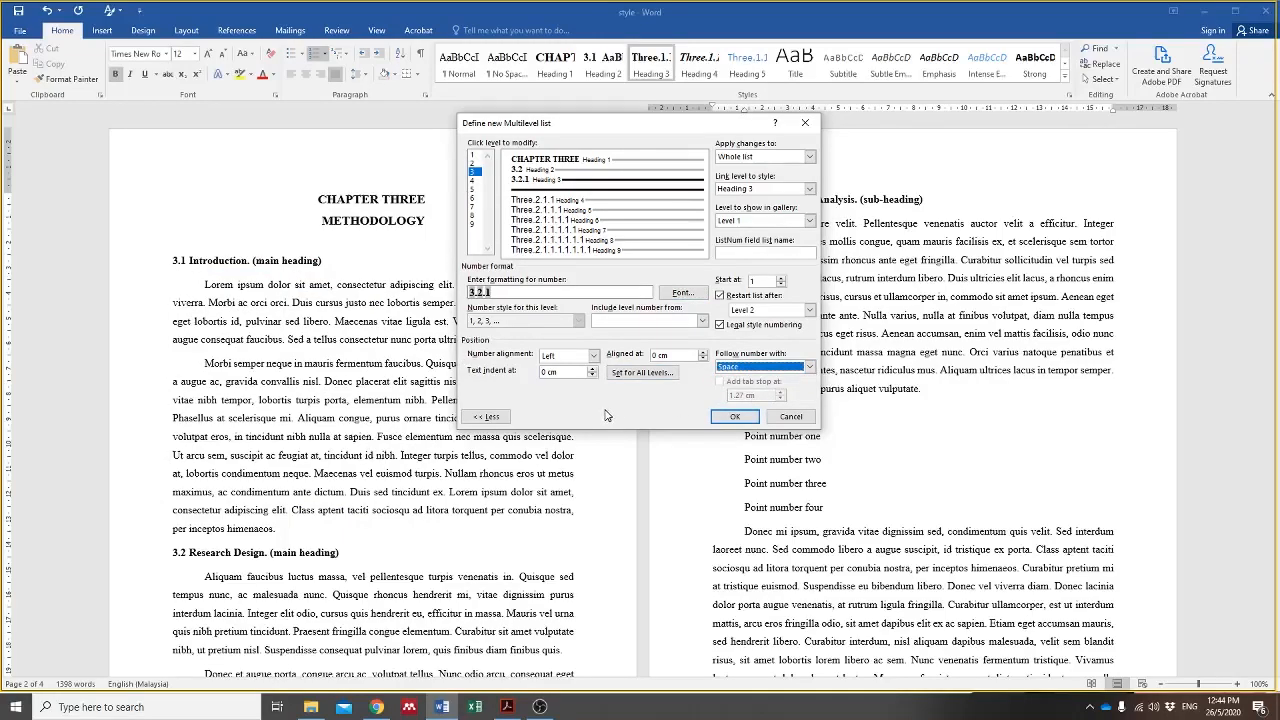
left_click(735, 416)
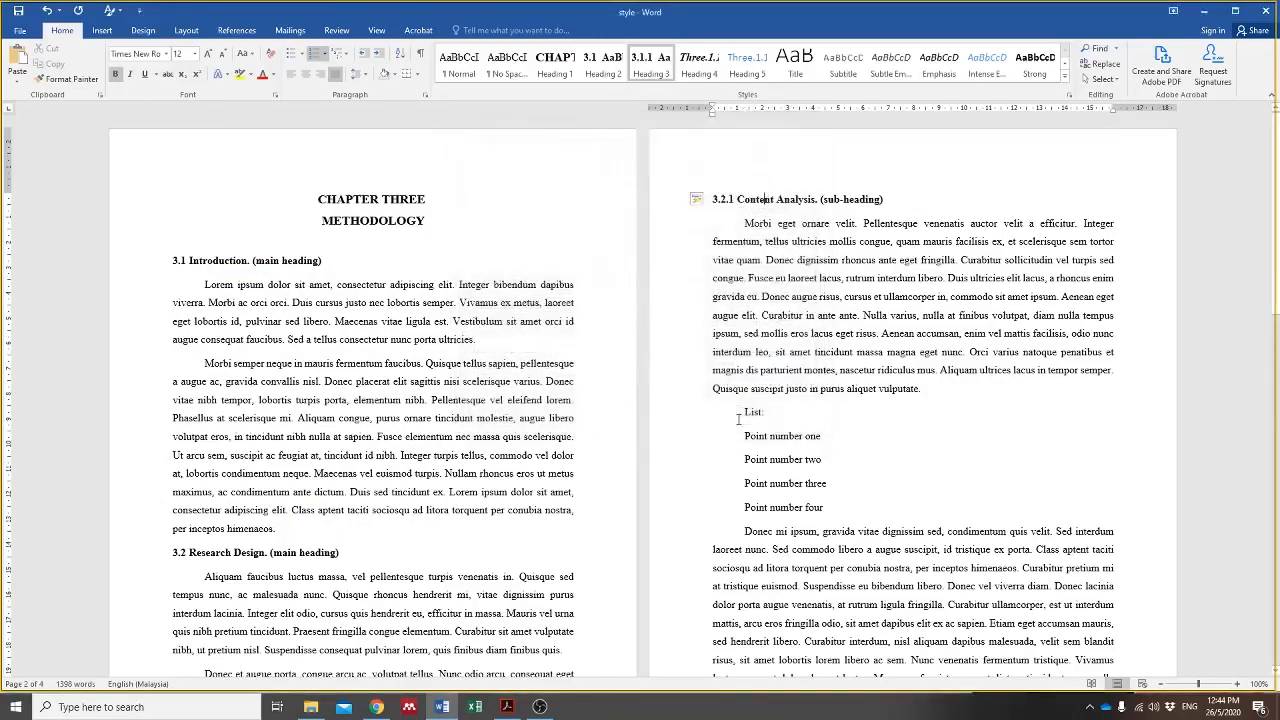
Step: Check the numbers of the Content Analysis and Observation sub-headings and compare them with the other headings in the document
scroll(677, 266, "down", 5)
scroll(678, 270, "up", 4)
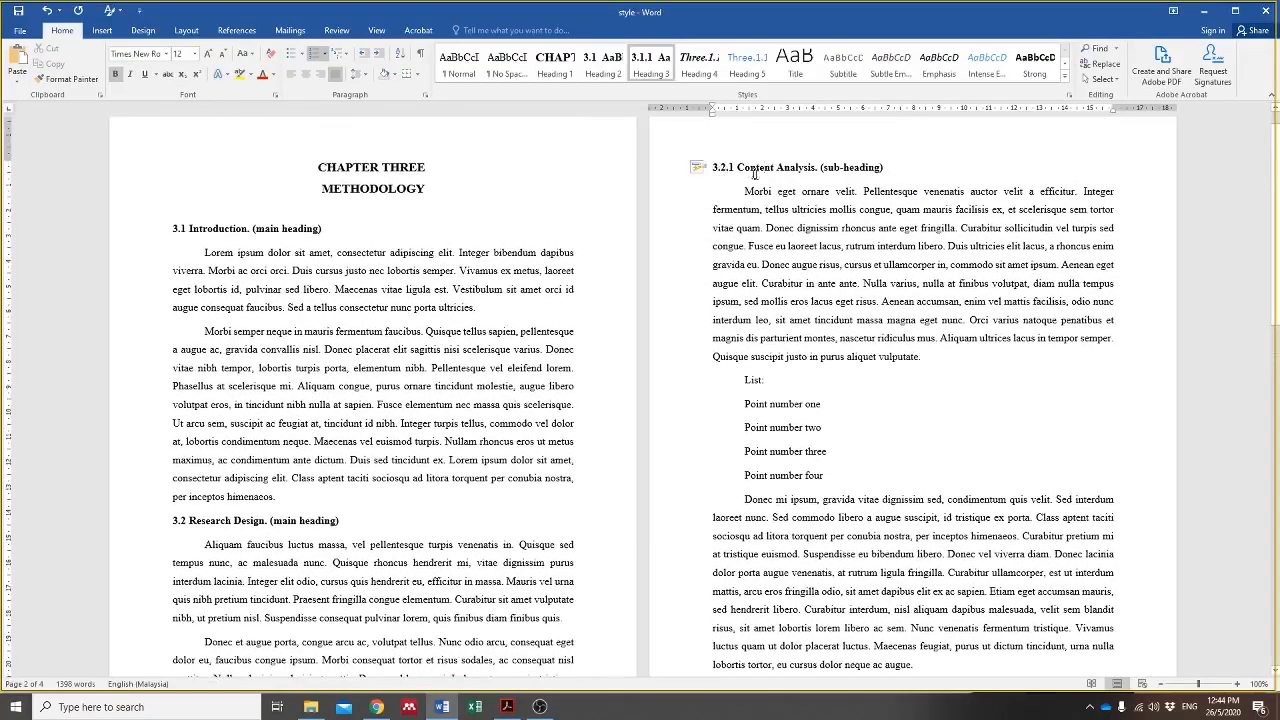
scroll(815, 191, "down", 15)
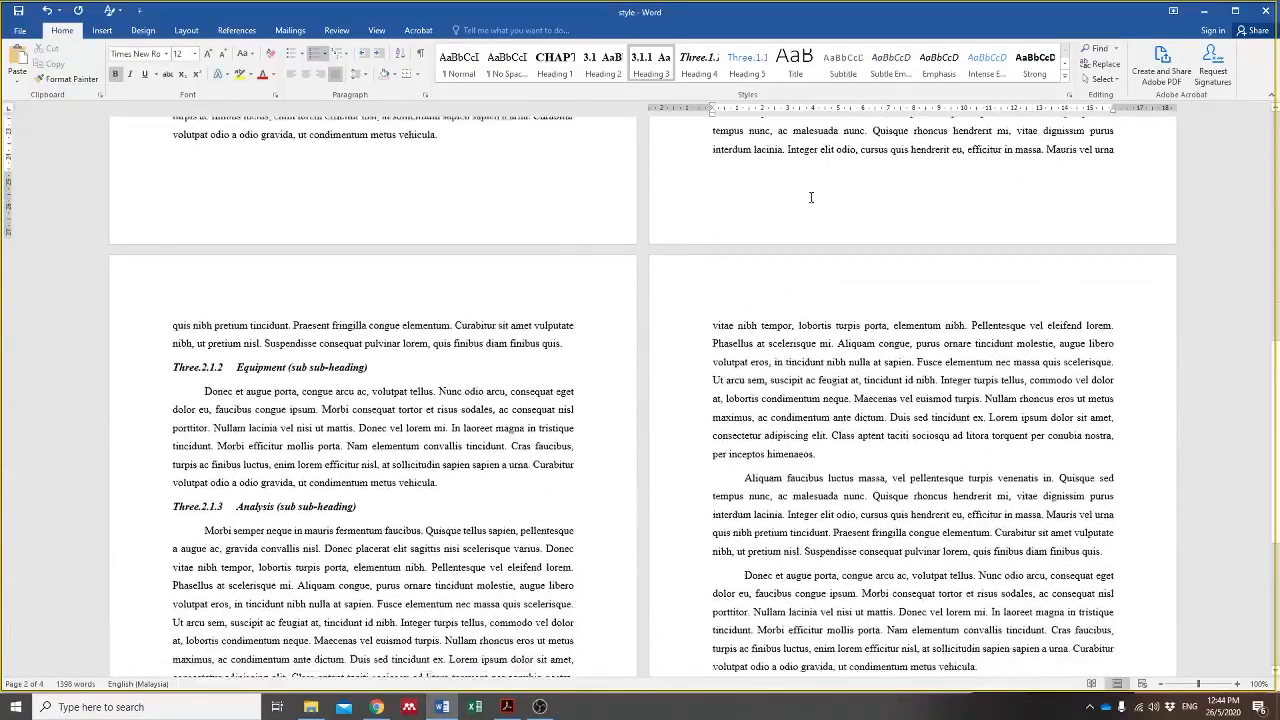
scroll(555, 506, "down", 4)
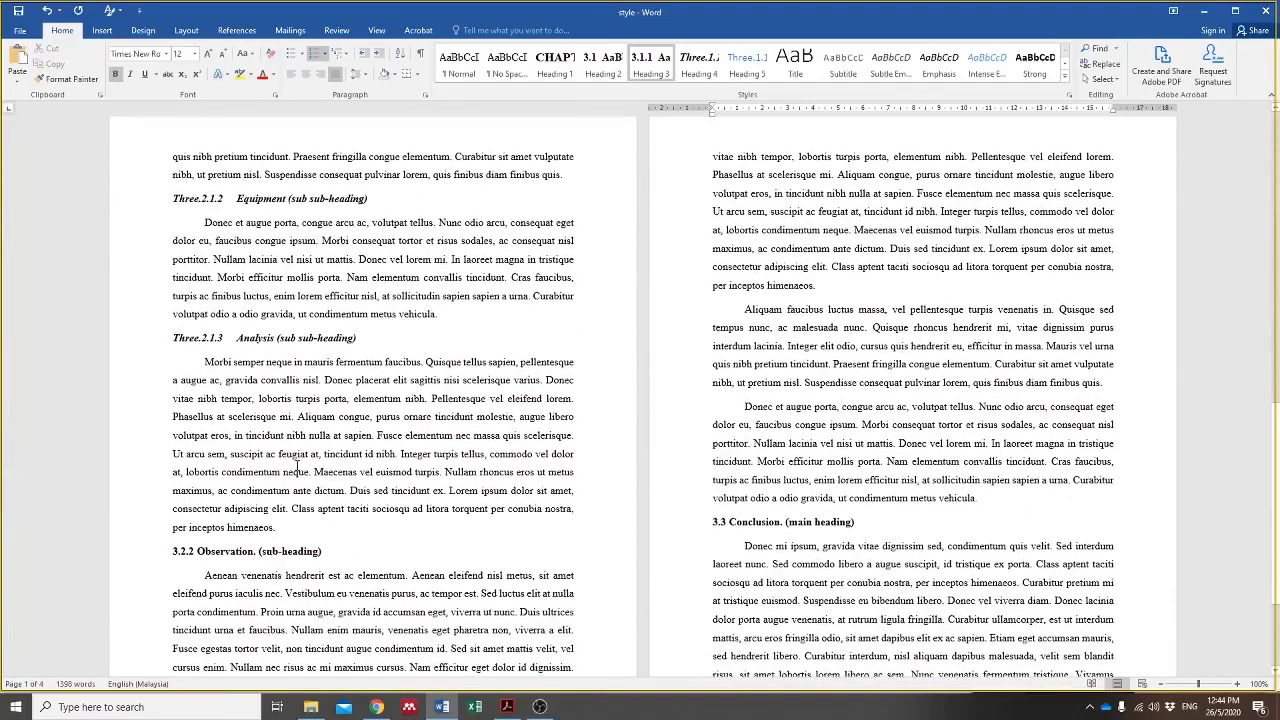
triple_click(212, 548)
scroll(442, 562, "up", 11)
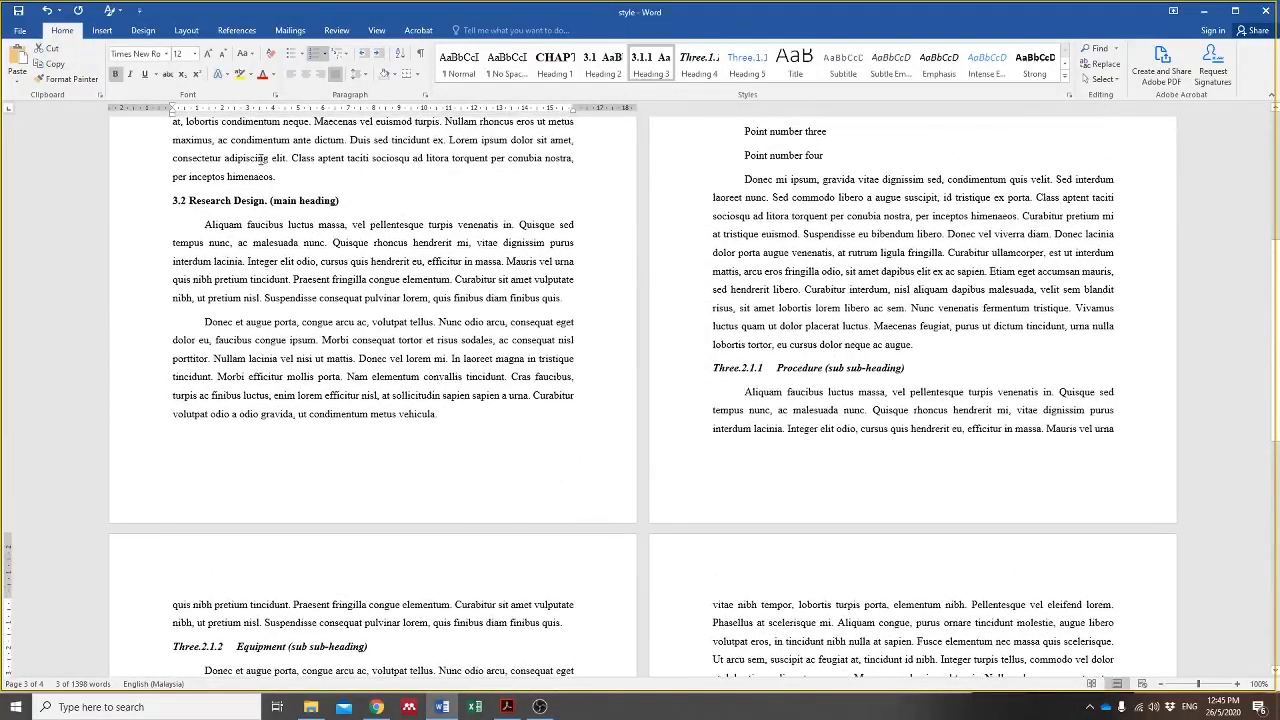
scroll(1023, 330, "up", 10)
scroll(729, 290, "down", 3)
scroll(729, 290, "down", 8)
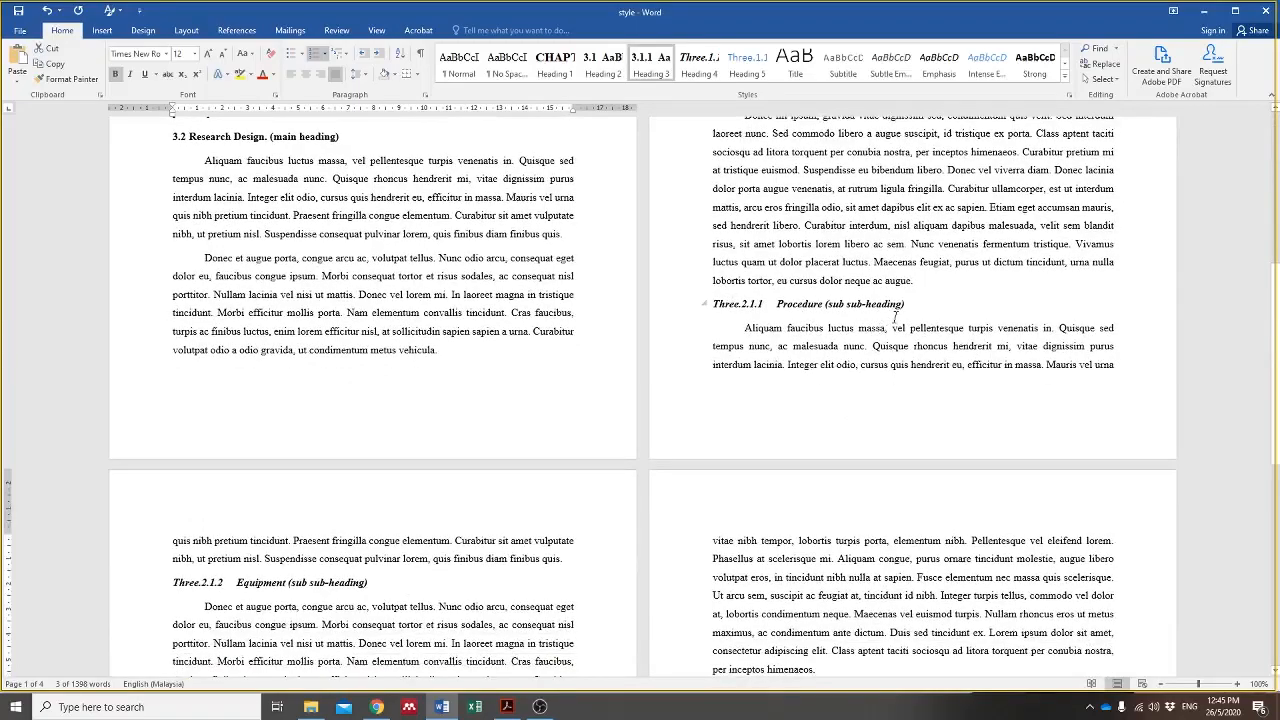
Step: Redefine the multilevel list from the Procedure sub sub-heading so that level 4 uses legal style numbering and a 0 cm text indent
left_click(747, 308)
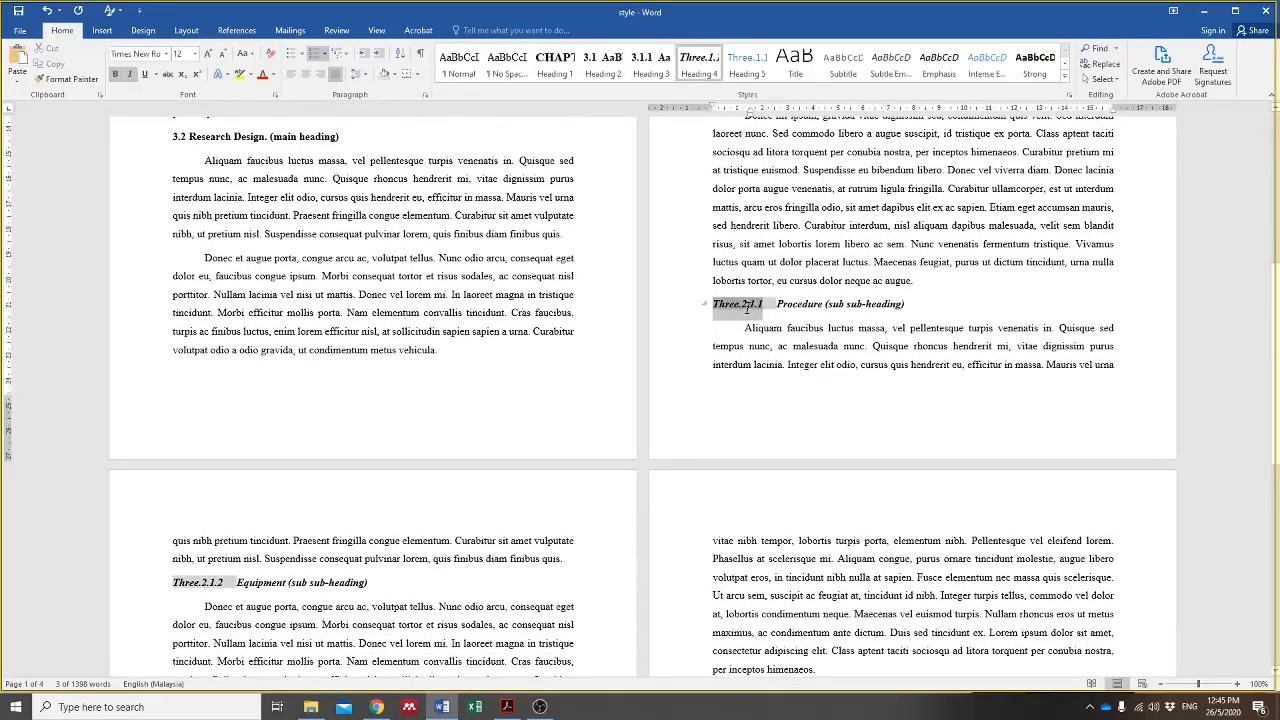
left_click(968, 373)
scroll(740, 322, "up", 1)
left_click(742, 335)
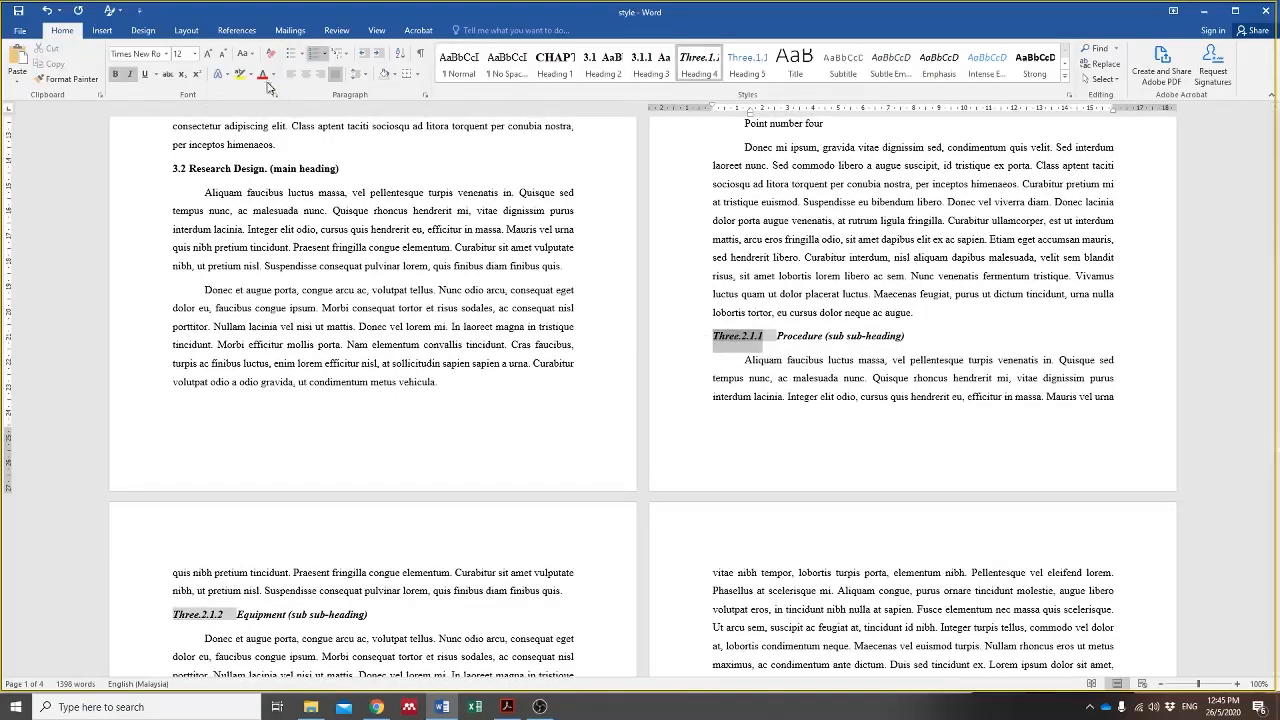
left_click(340, 53)
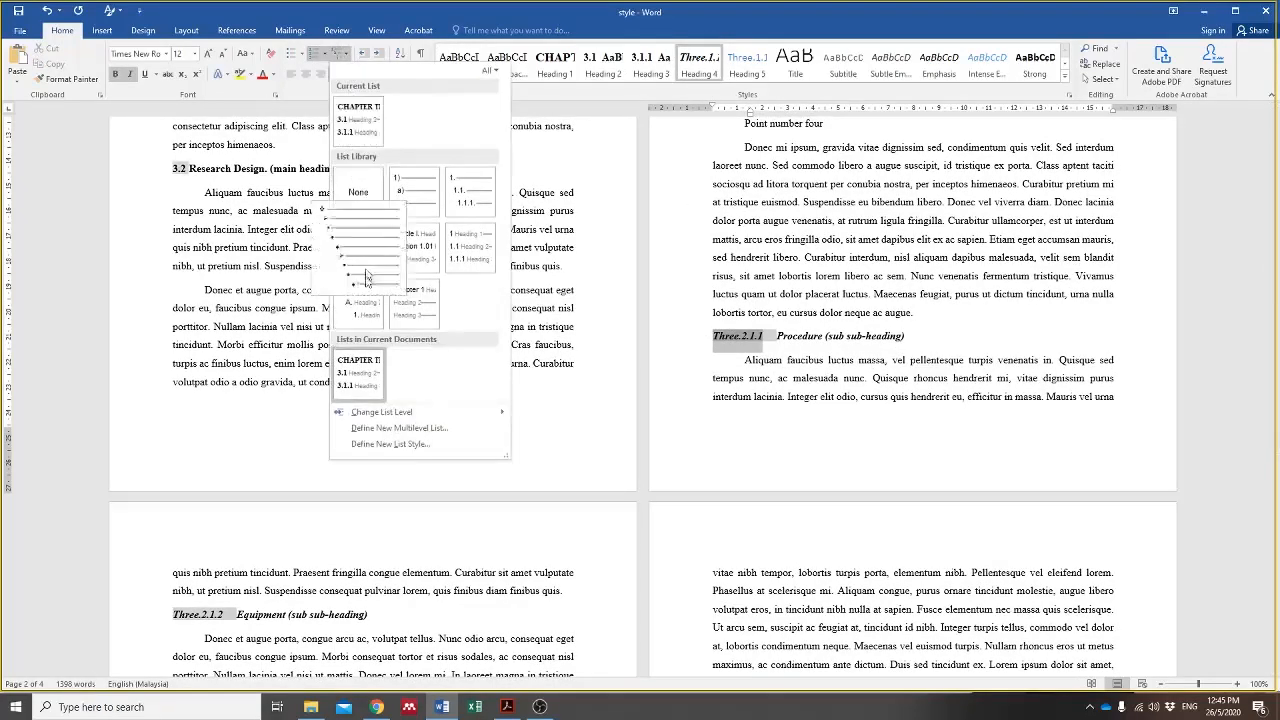
left_click(424, 428)
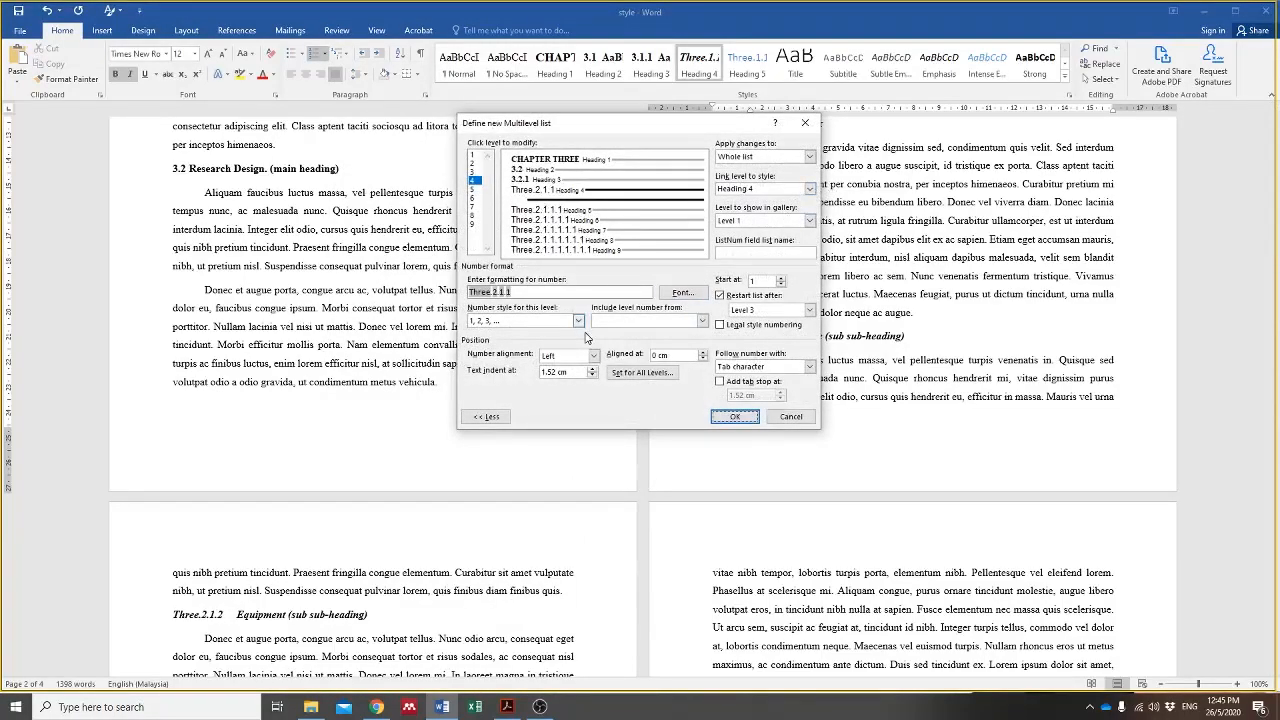
left_click(740, 326)
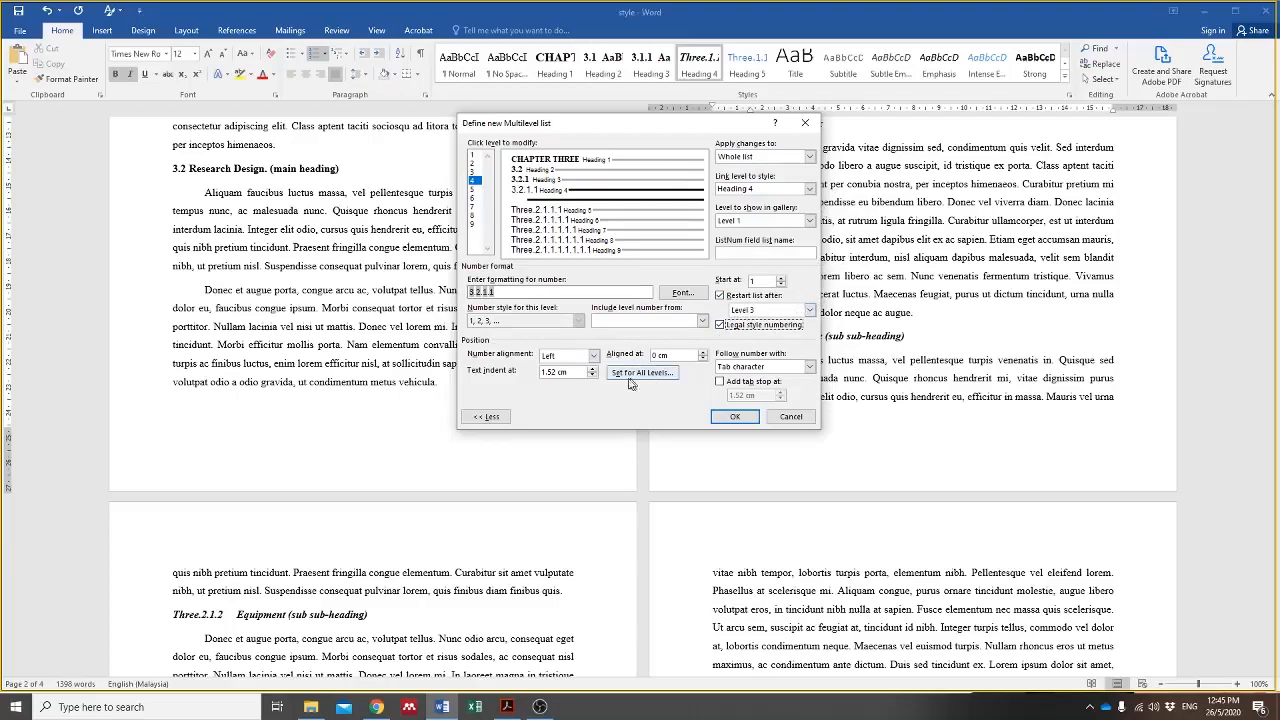
left_click_drag(558, 372, 493, 365)
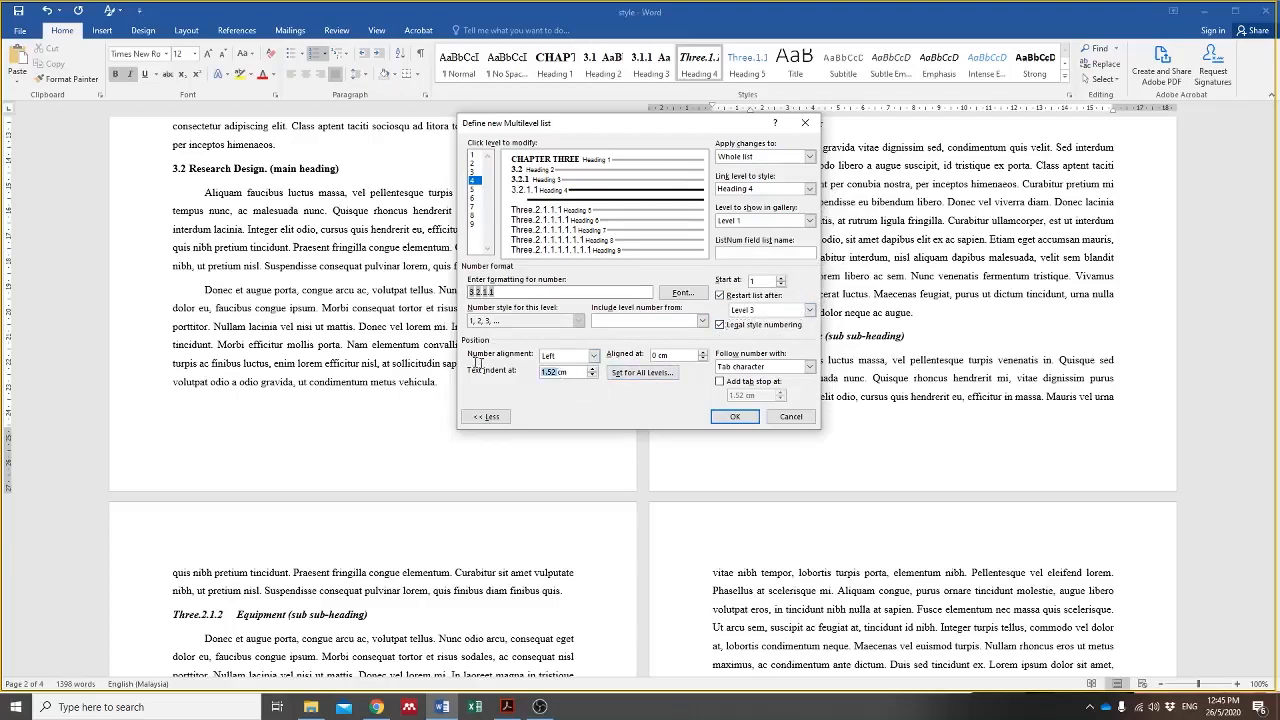
type("0")
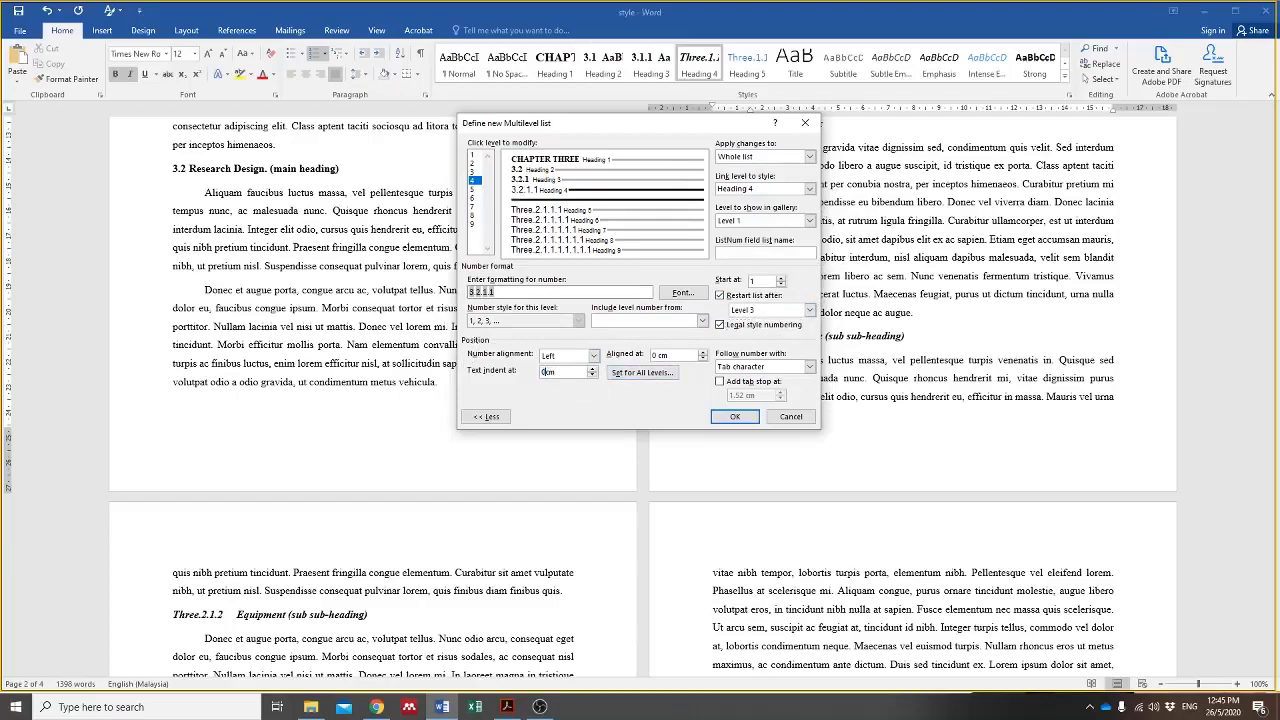
Step: Format the level 4 number in Times New Roman, Bold Italic, size 12, with the Automatic font color, and apply the list
left_click(680, 293)
type("times")
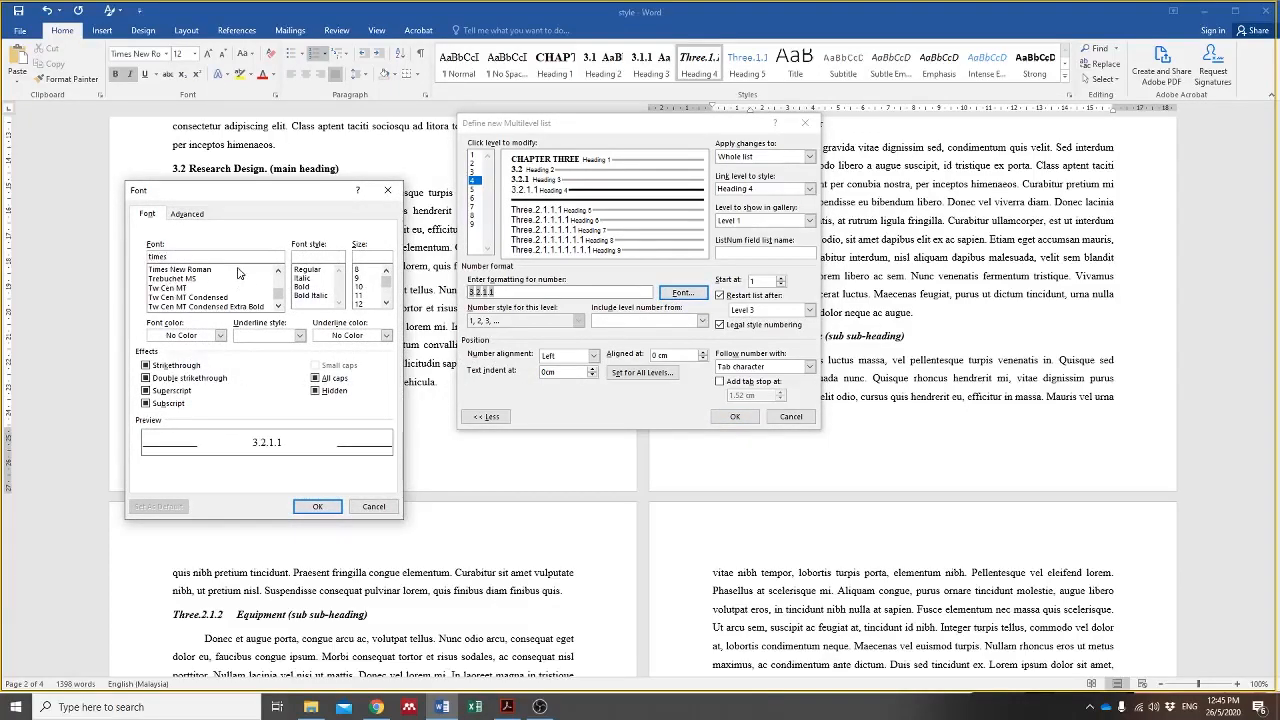
left_click(239, 271)
left_click(311, 295)
left_click(358, 303)
left_click(210, 335)
left_click(203, 354)
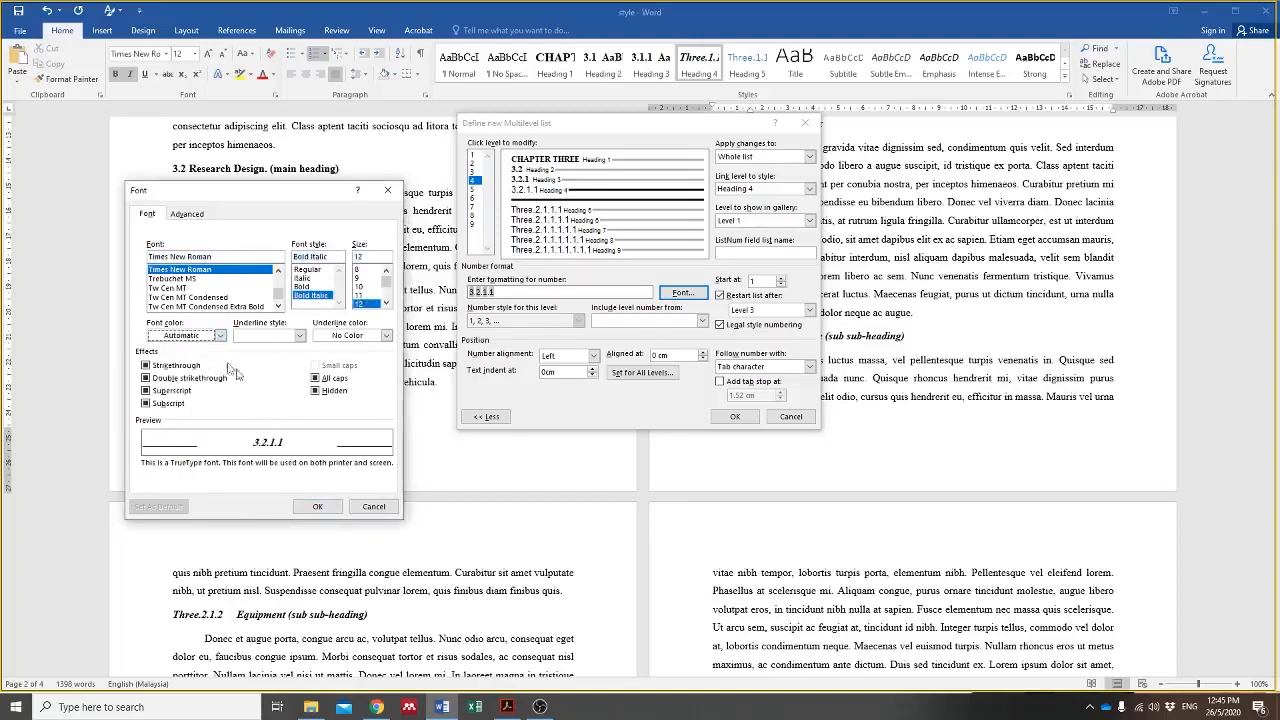
left_click(317, 508)
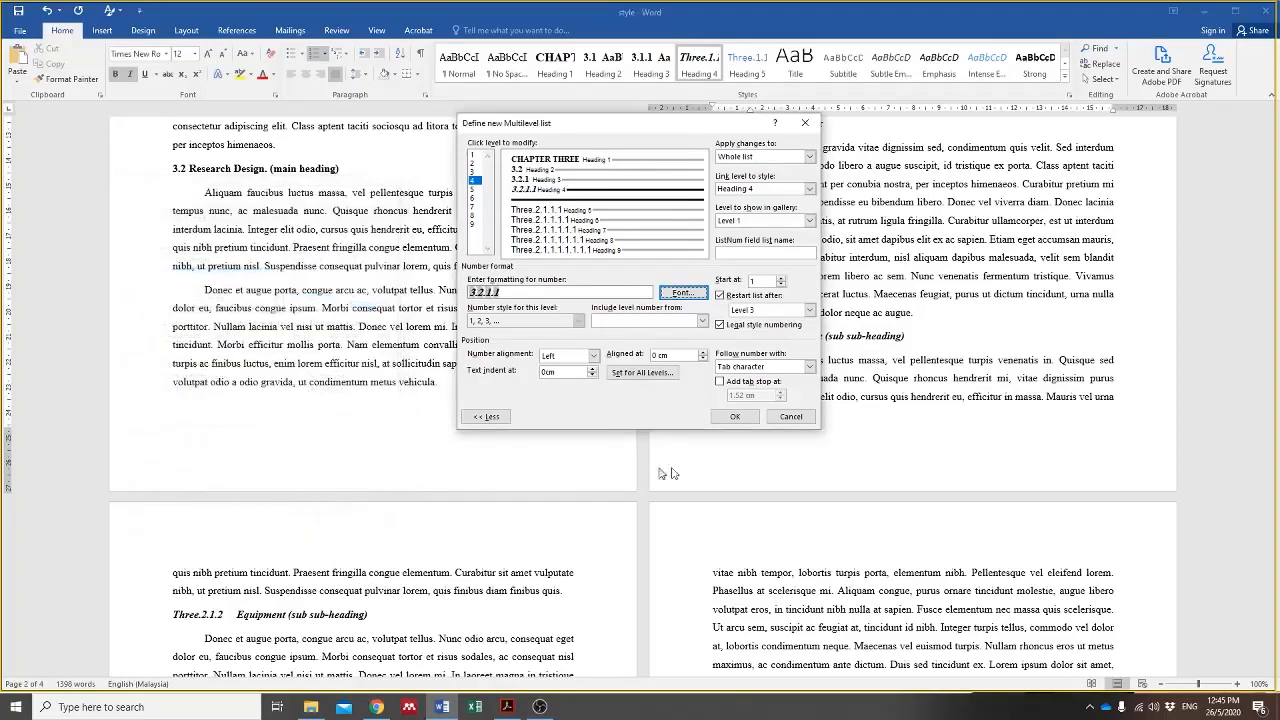
left_click(736, 415)
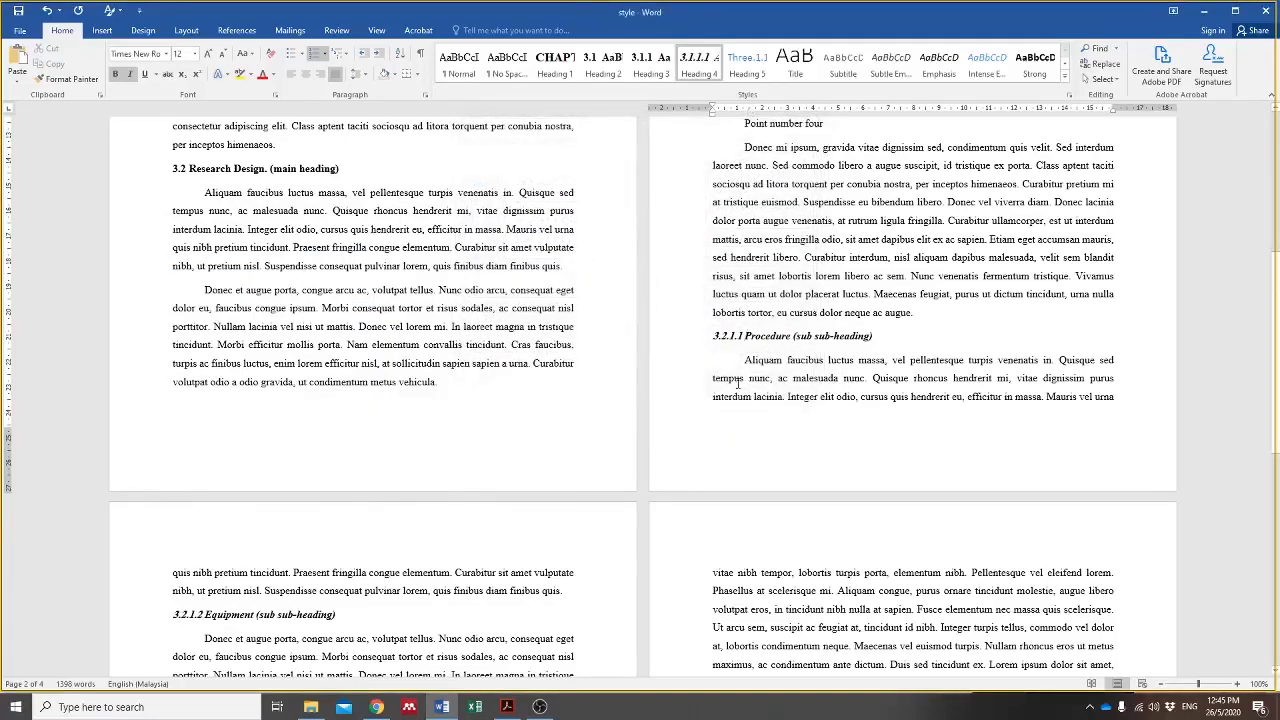
Step: Review the numbering of every heading level from the chapter title through to the Conclusion heading
scroll(744, 374, "down", 1)
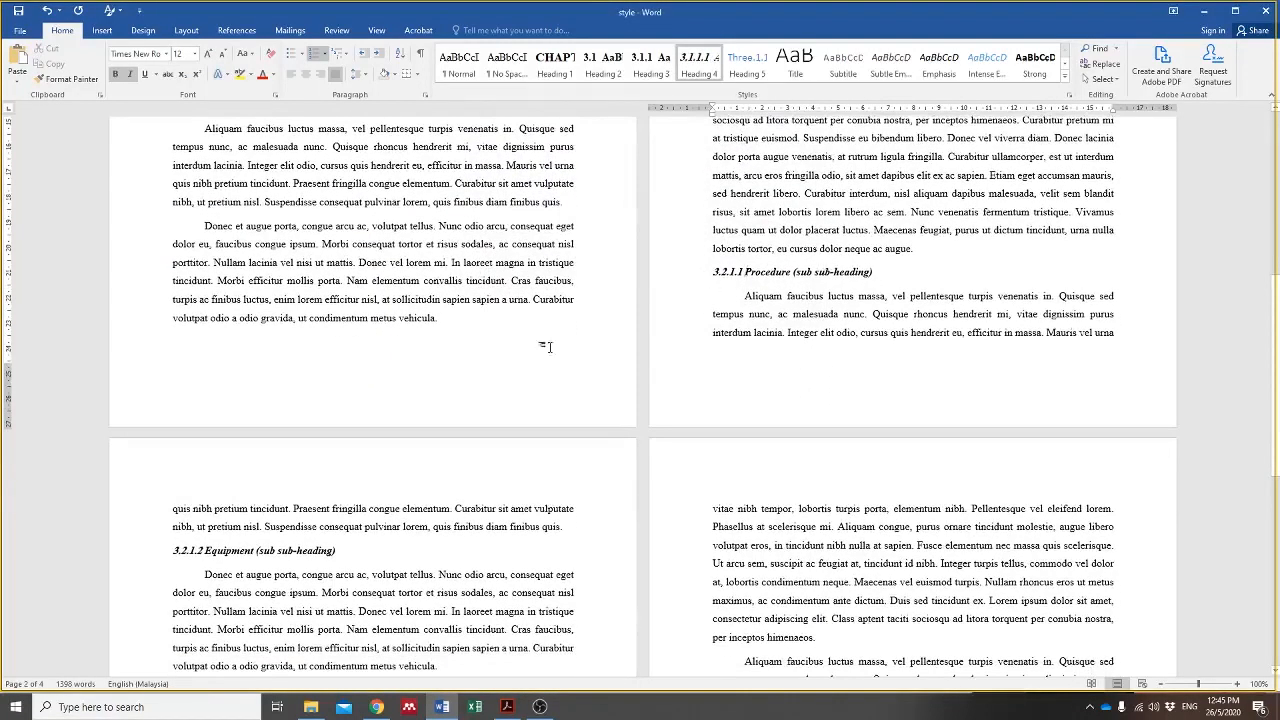
scroll(287, 568, "down", 3)
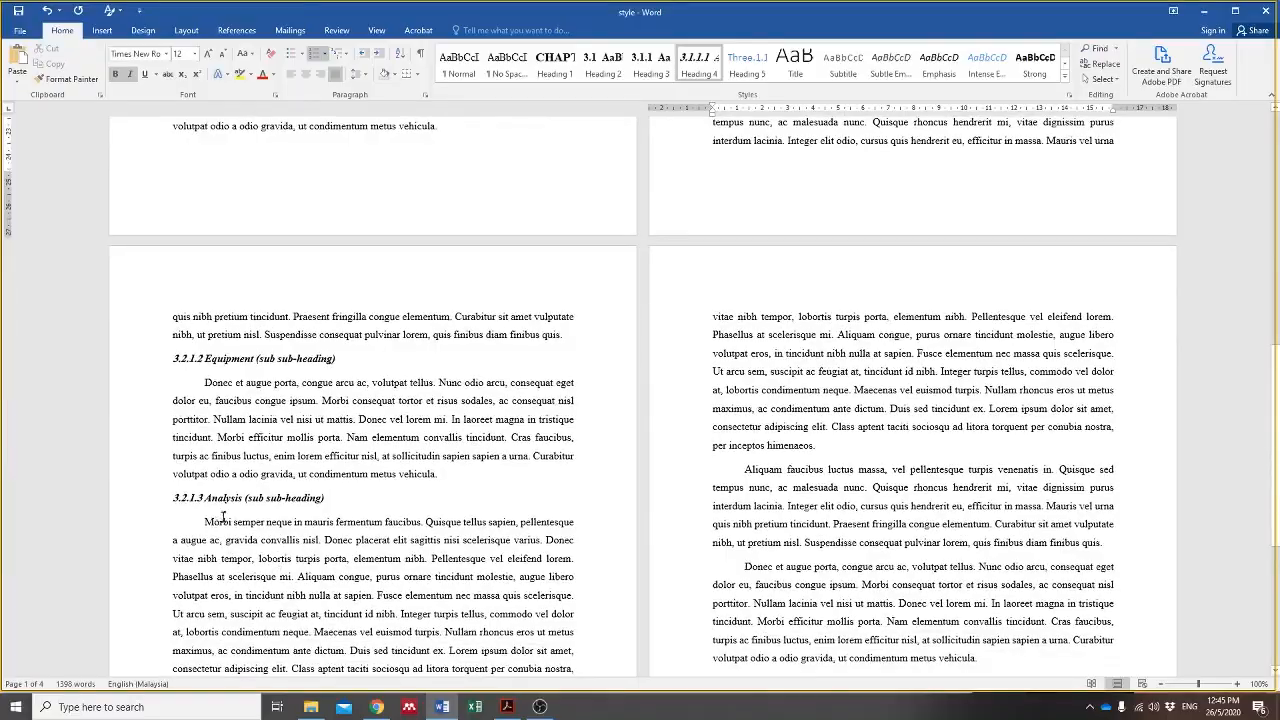
scroll(513, 530, "up", 3)
scroll(790, 352, "down", 8)
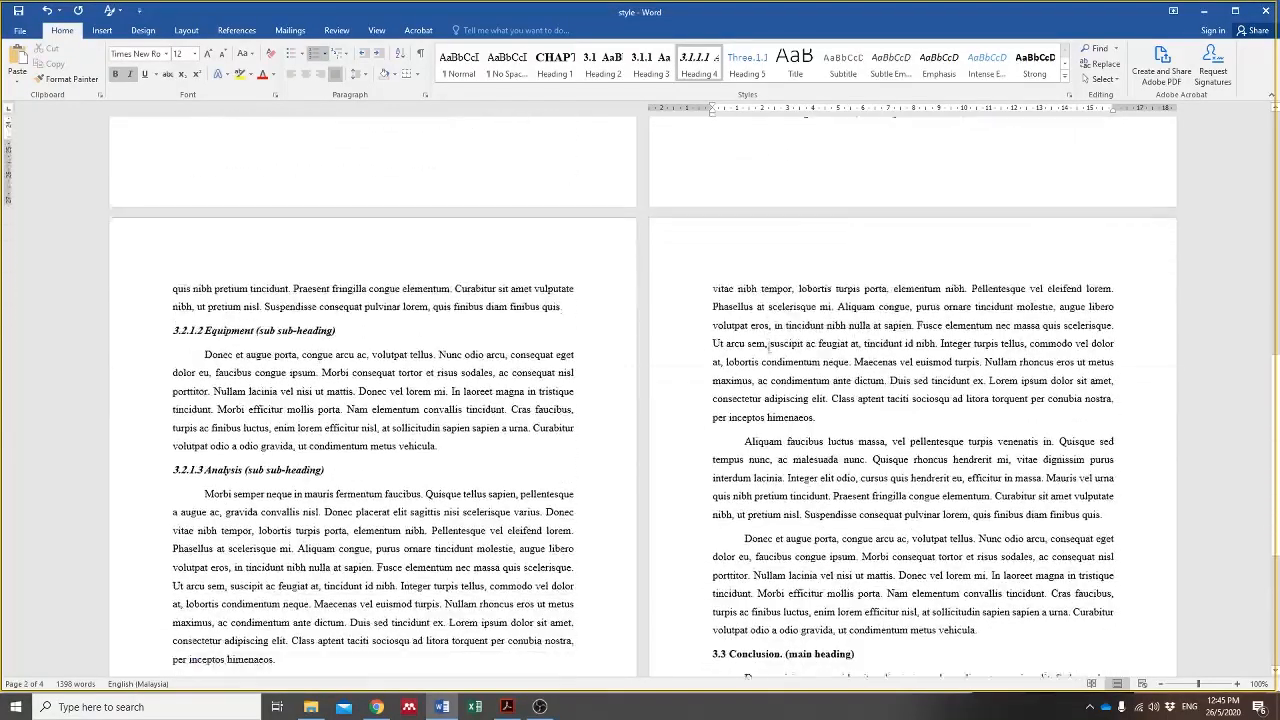
scroll(422, 420, "up", 10)
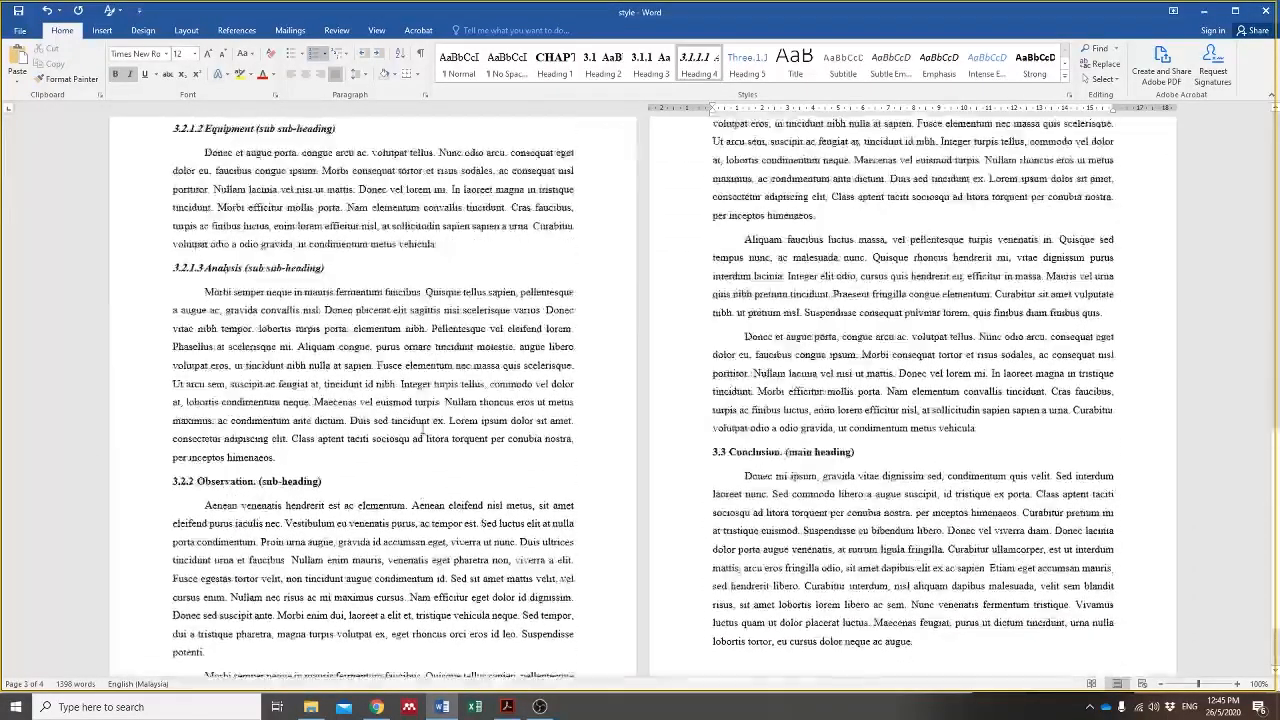
scroll(424, 419, "up", 7)
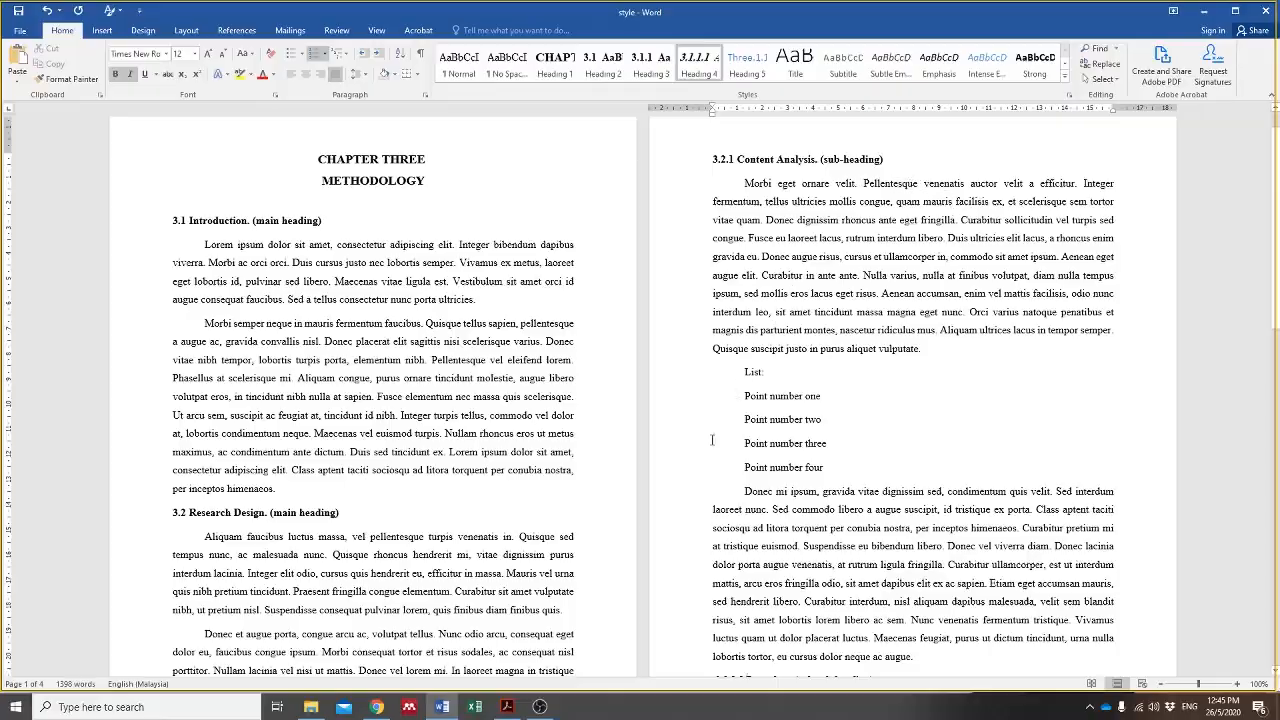
scroll(346, 309, "down", 15)
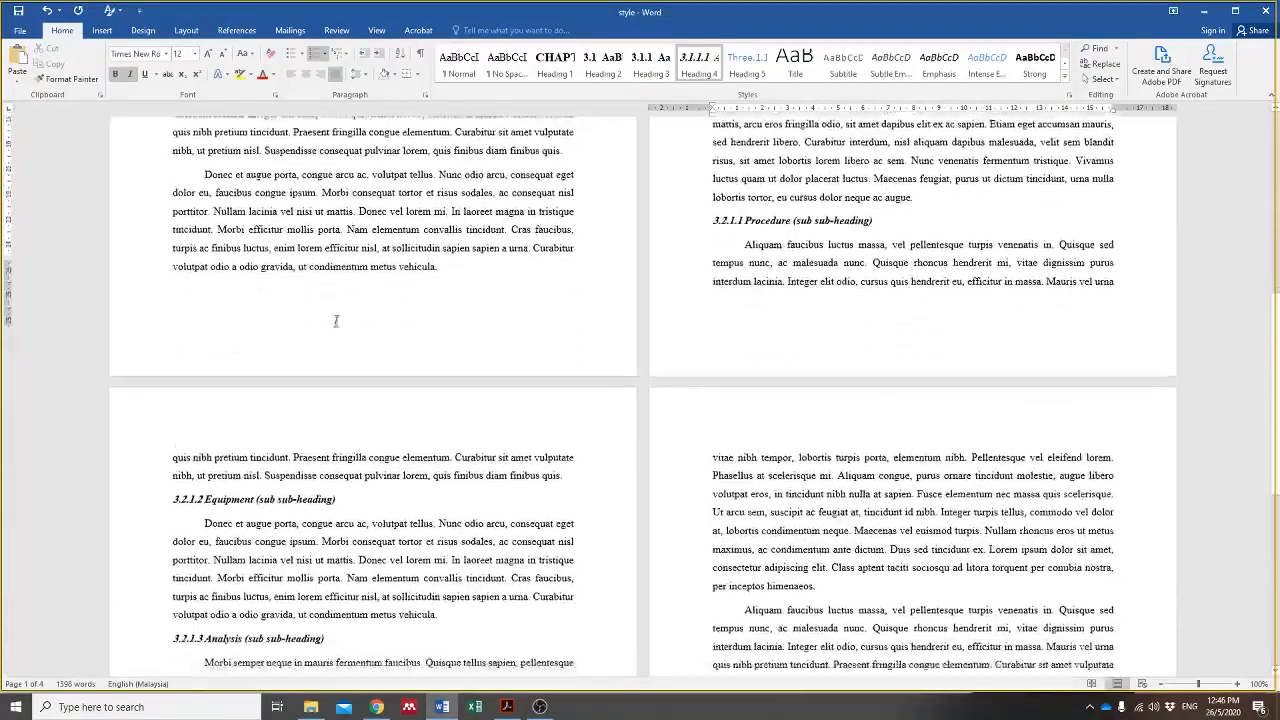
scroll(385, 334, "up", 15)
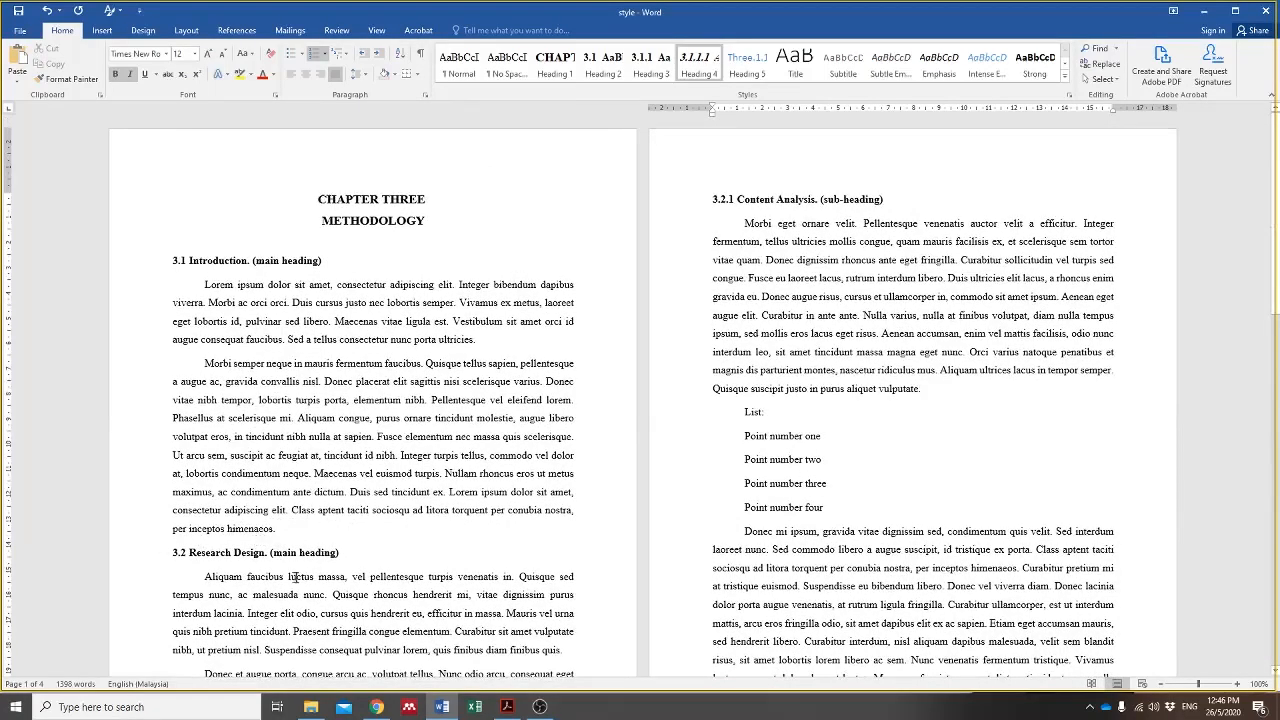
left_click_drag(429, 498, 240, 498)
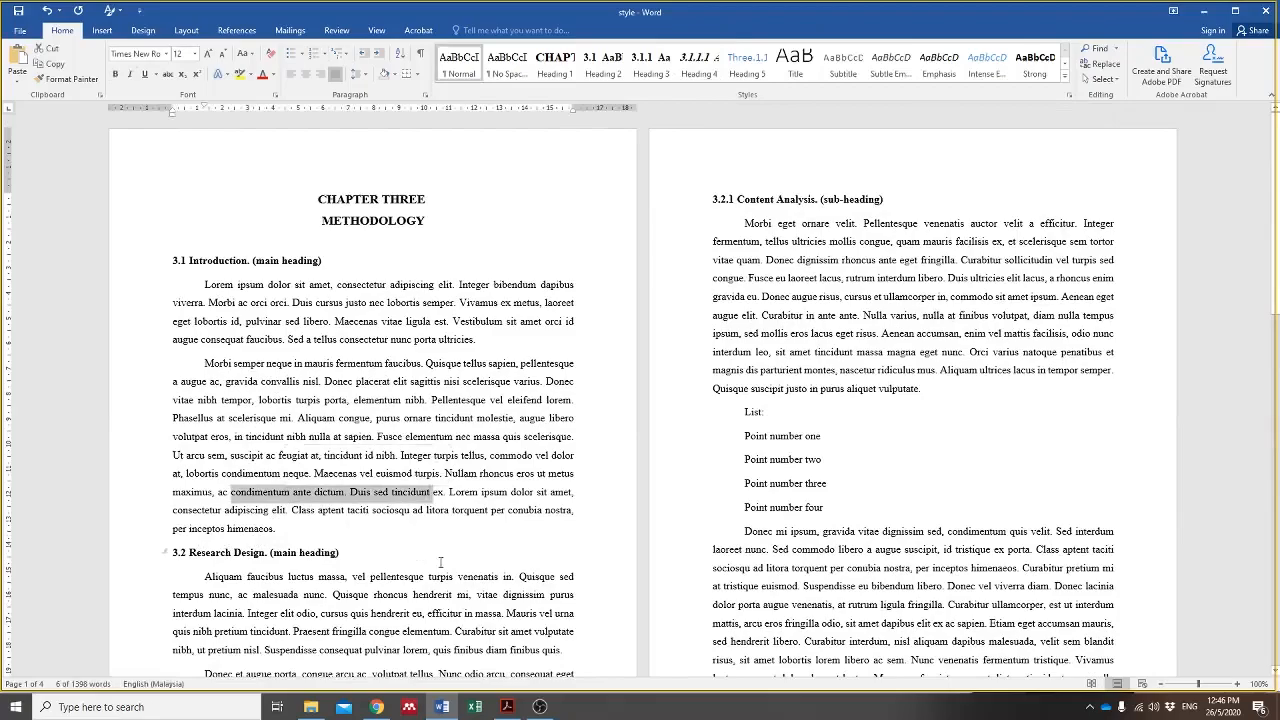
left_click(436, 558)
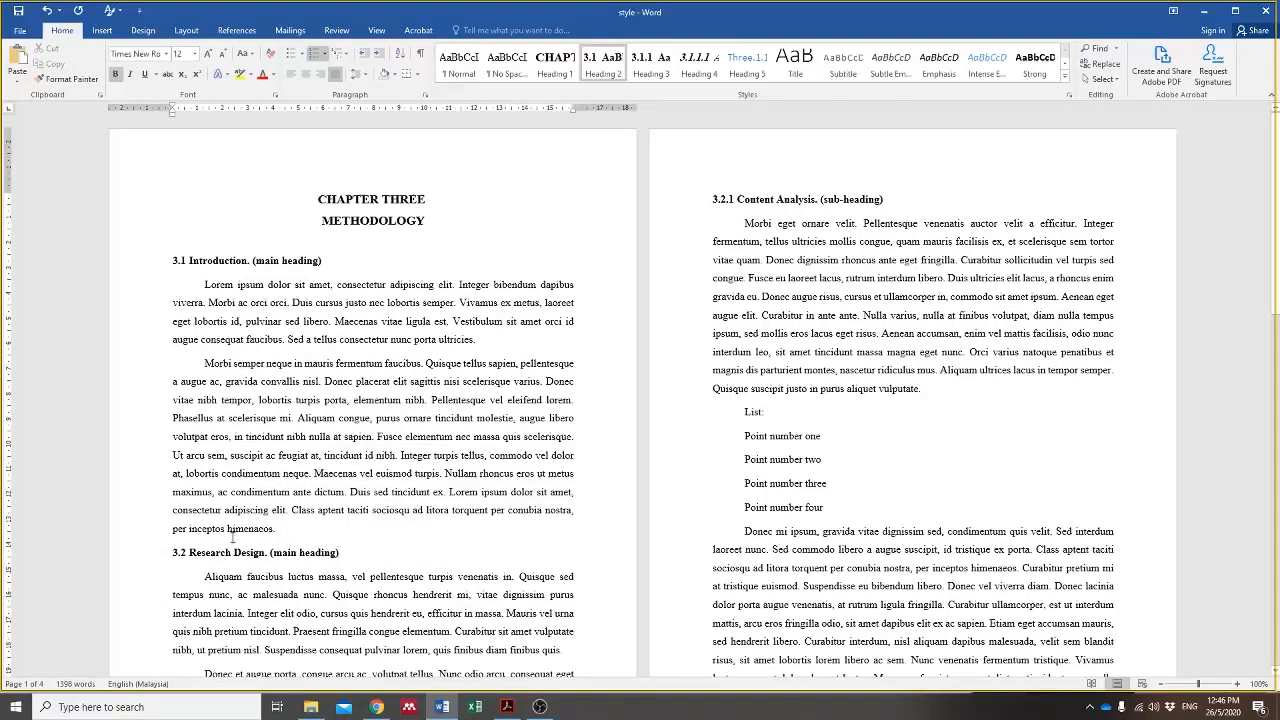
Step: Modify the Heading 2 style from the Research Design heading so that its paragraph spacing before is 6 pt
scroll(232, 537, "down", 3)
scroll(647, 508, "up", 3)
left_click(447, 532)
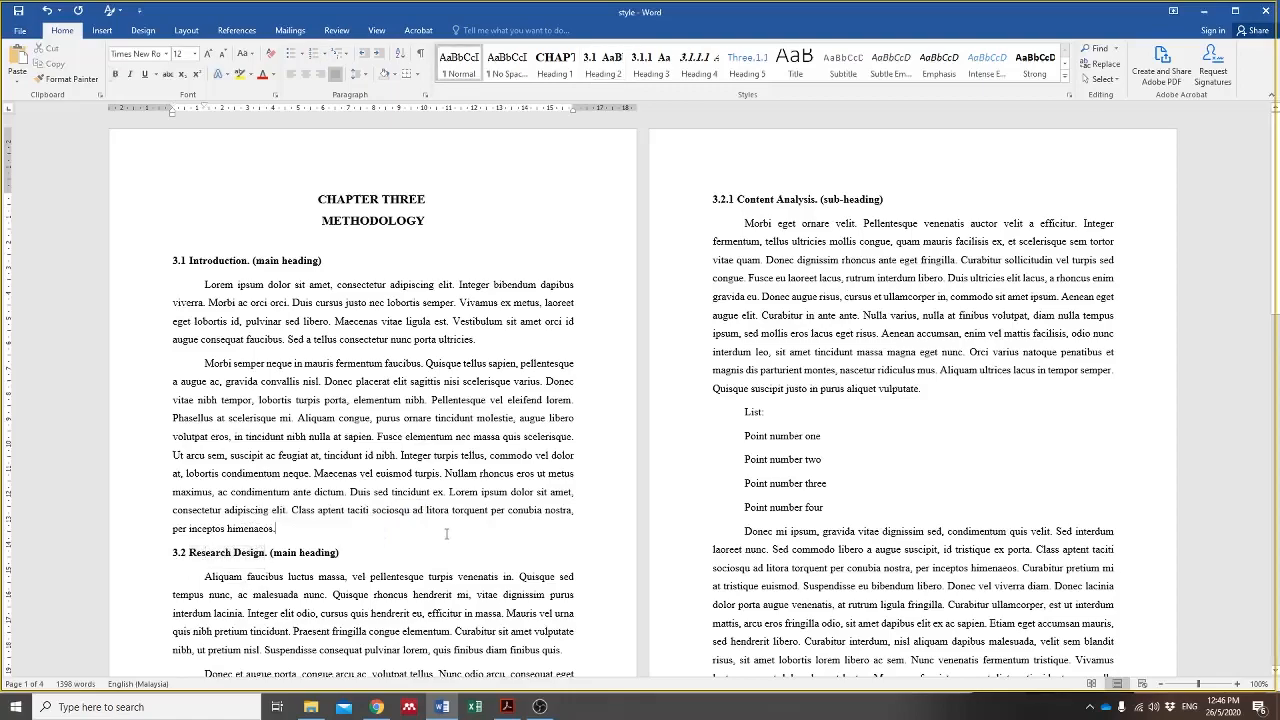
left_click(294, 549)
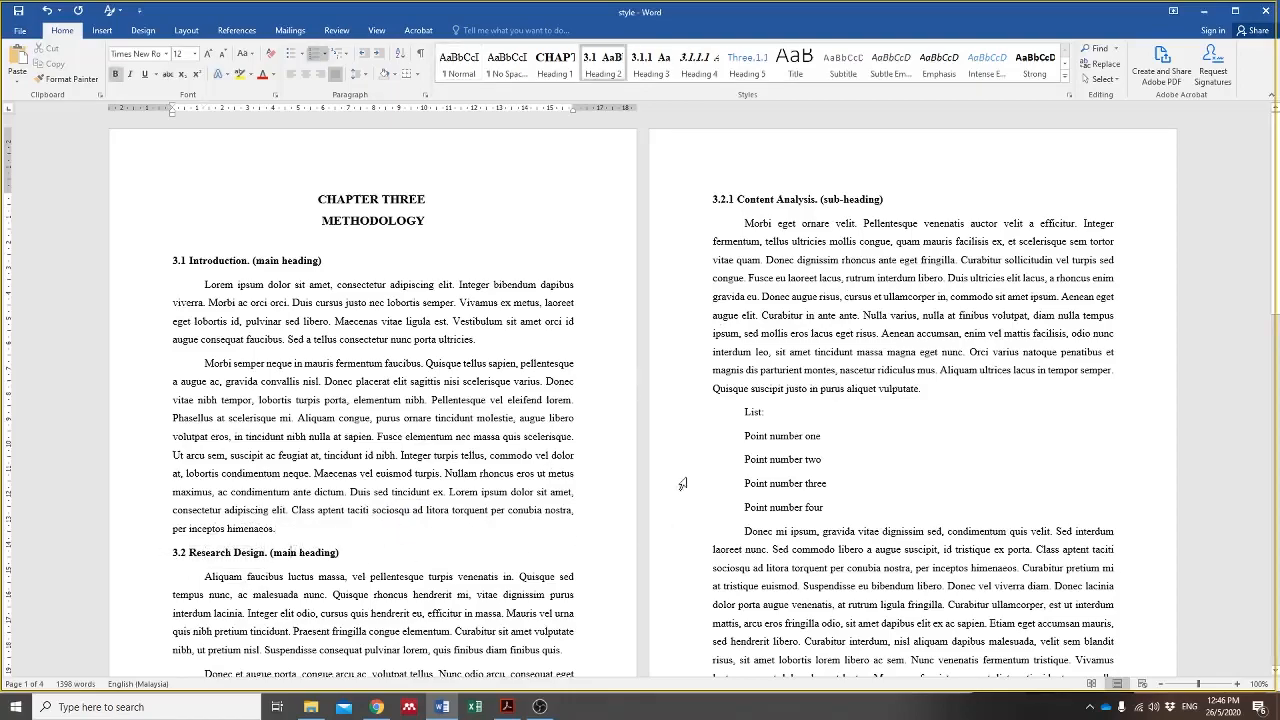
right_click(626, 70)
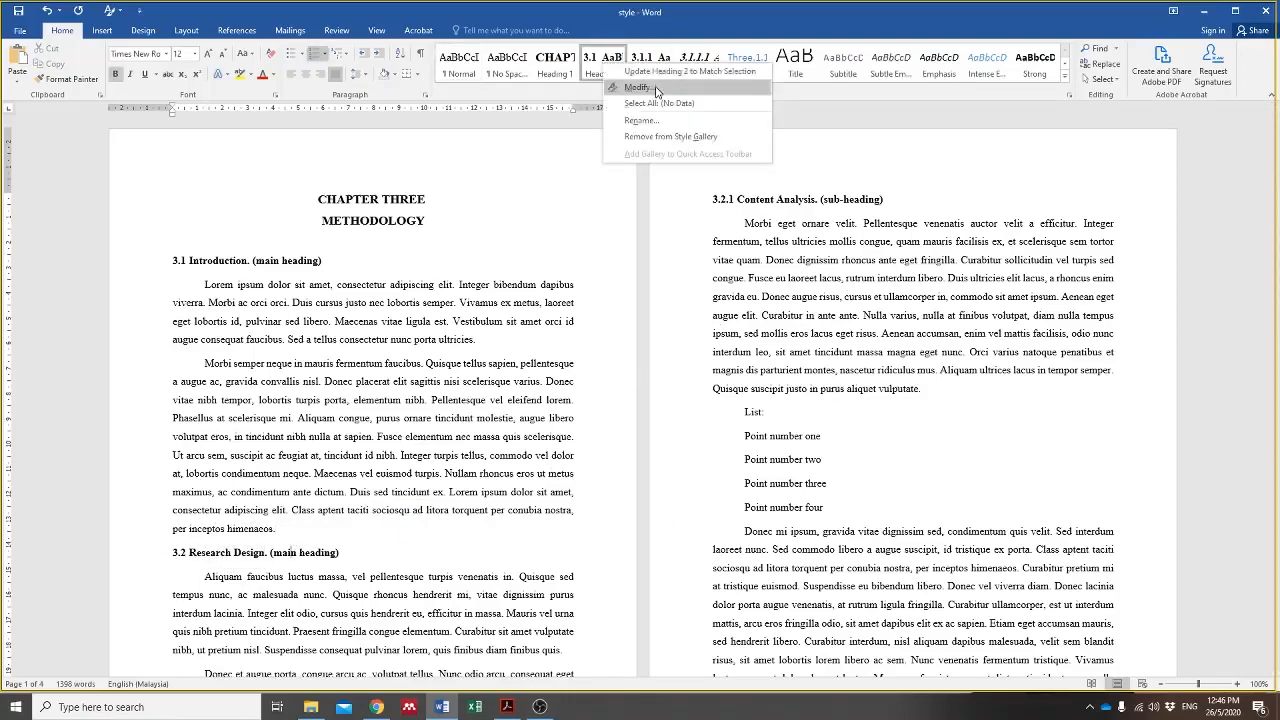
left_click(645, 88)
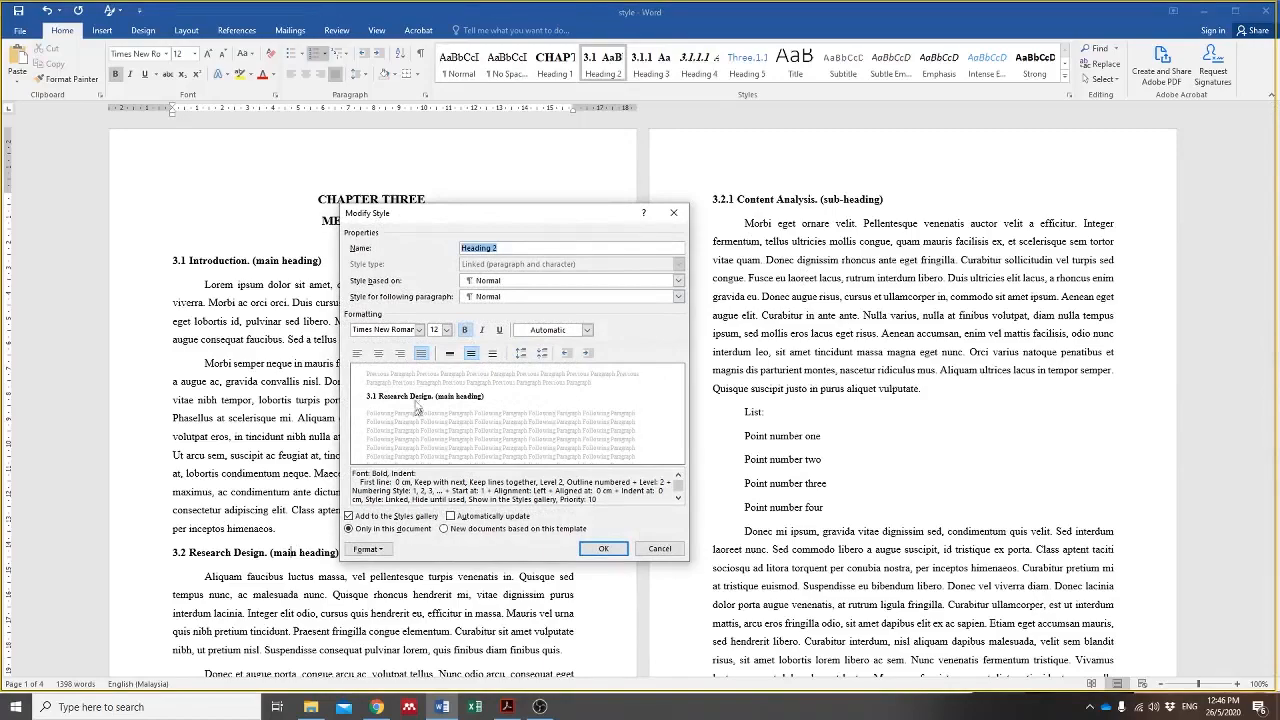
left_click(367, 549)
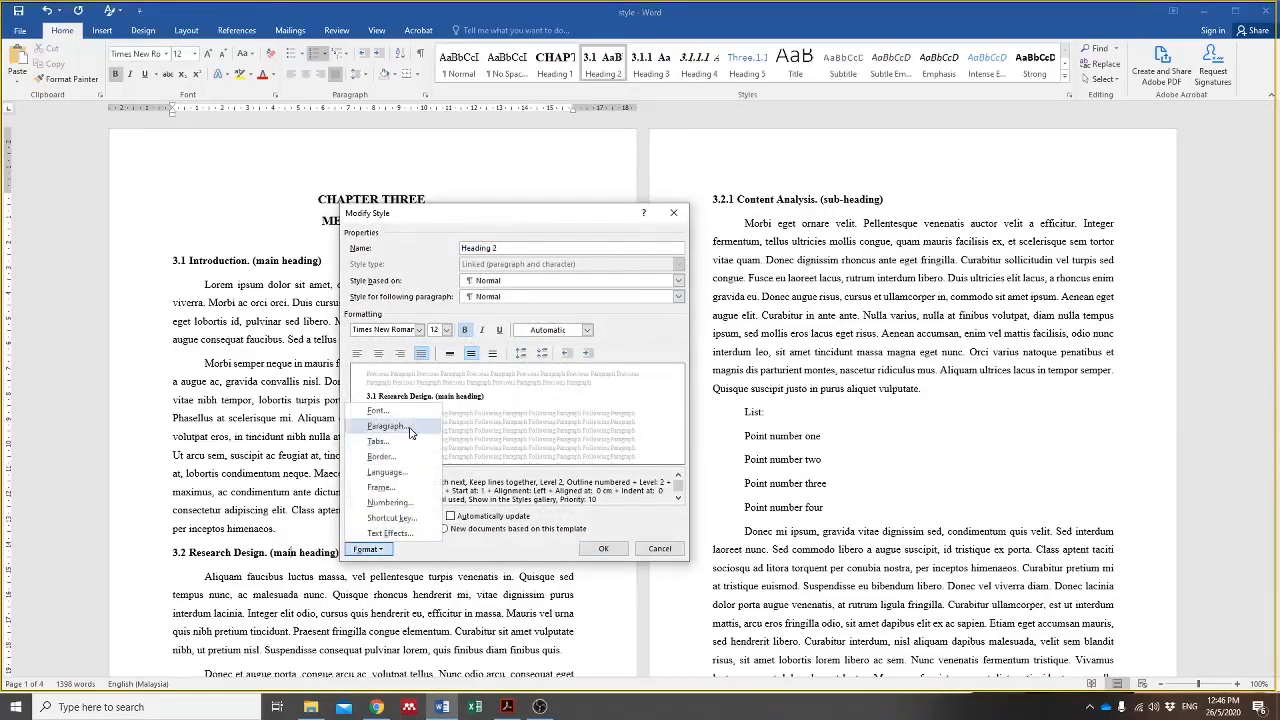
left_click(395, 426)
left_click(458, 388)
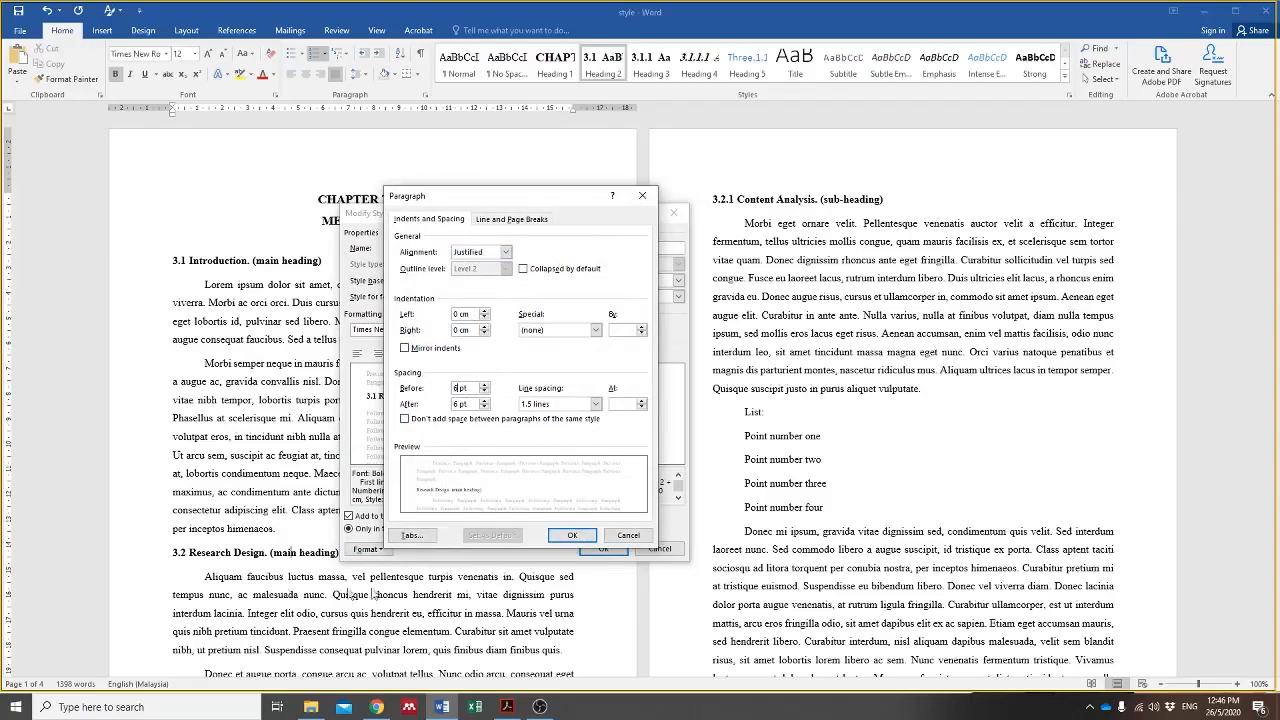
left_click(591, 537)
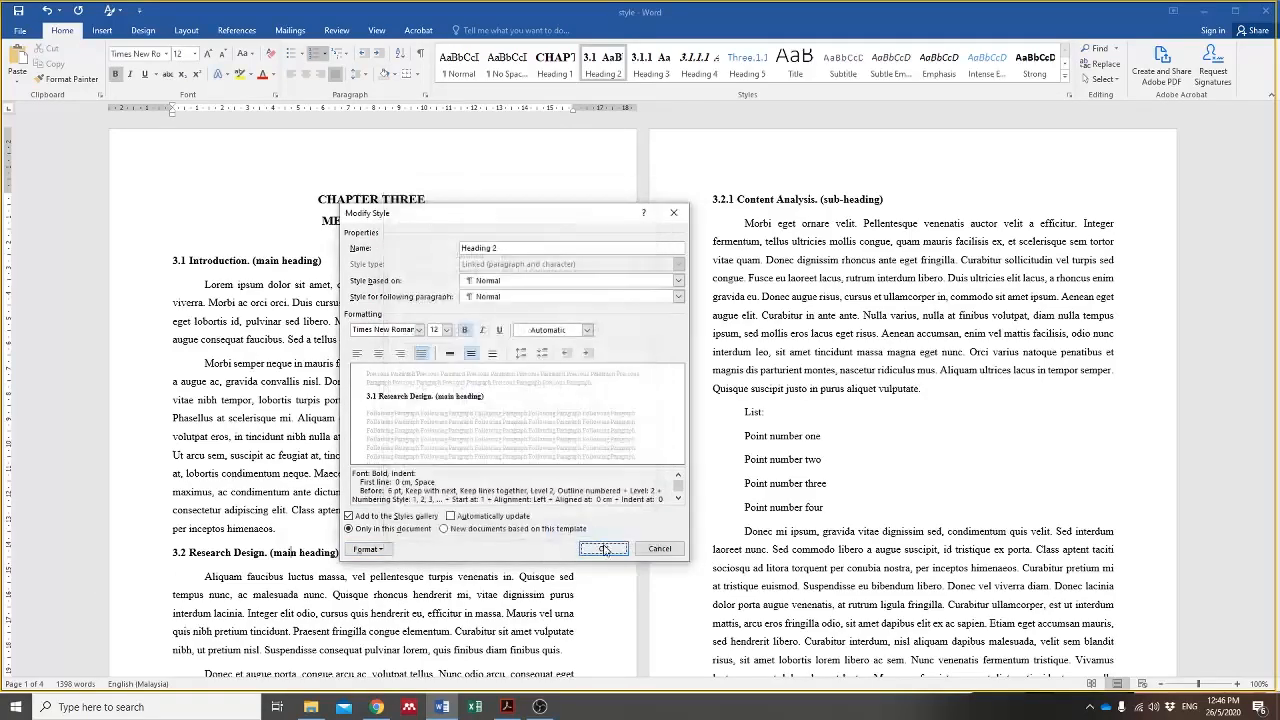
left_click(604, 548)
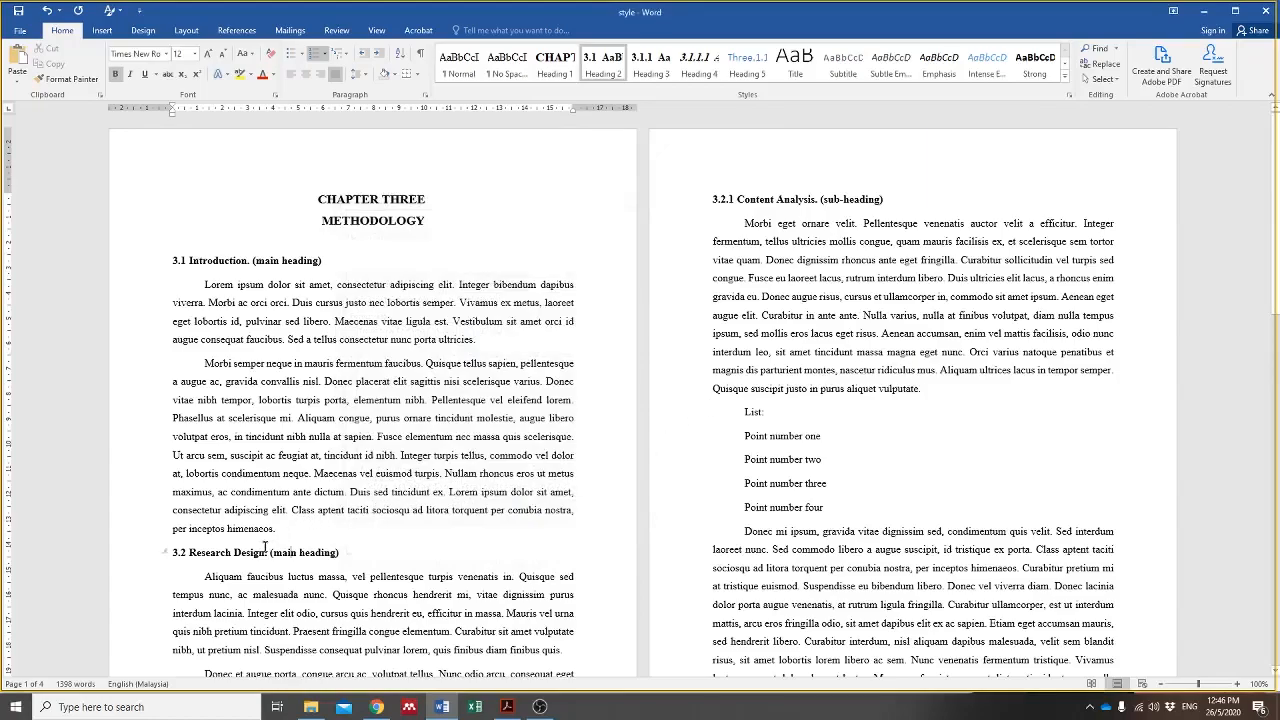
Step: Set the Heading 2 style's paragraph spacing before to 12 pt
scroll(255, 552, "down", 4)
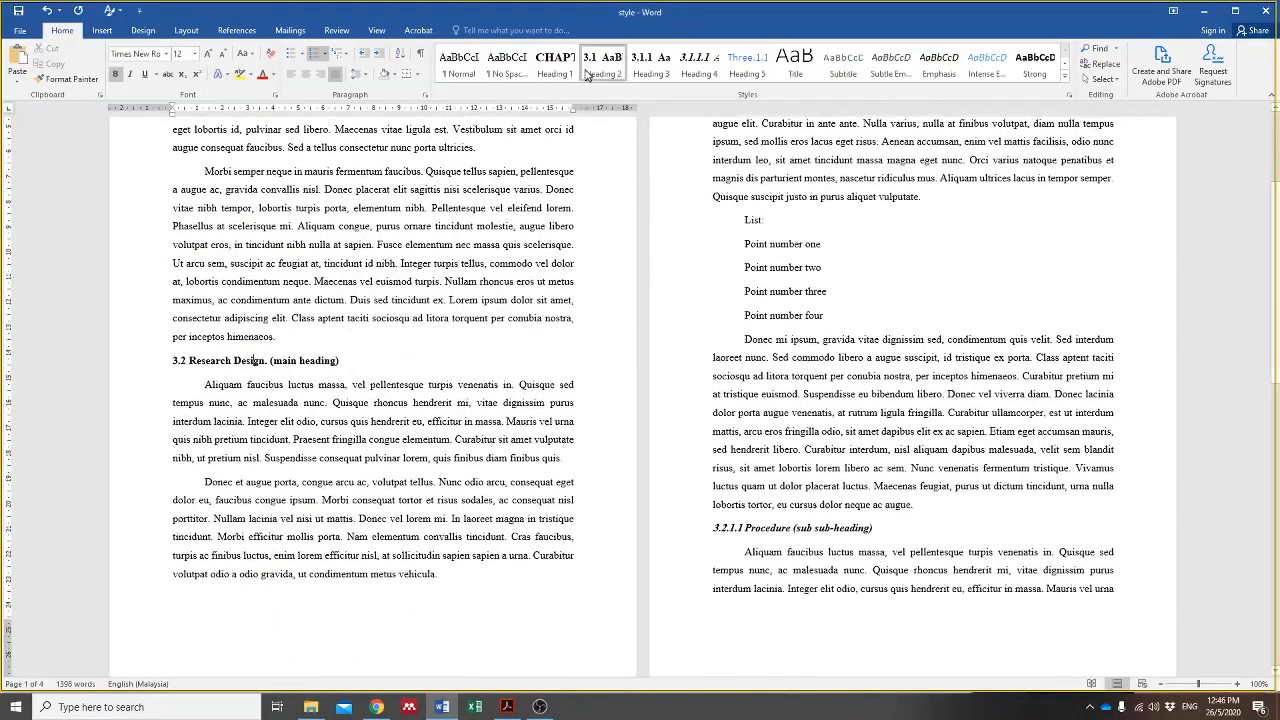
right_click(604, 65)
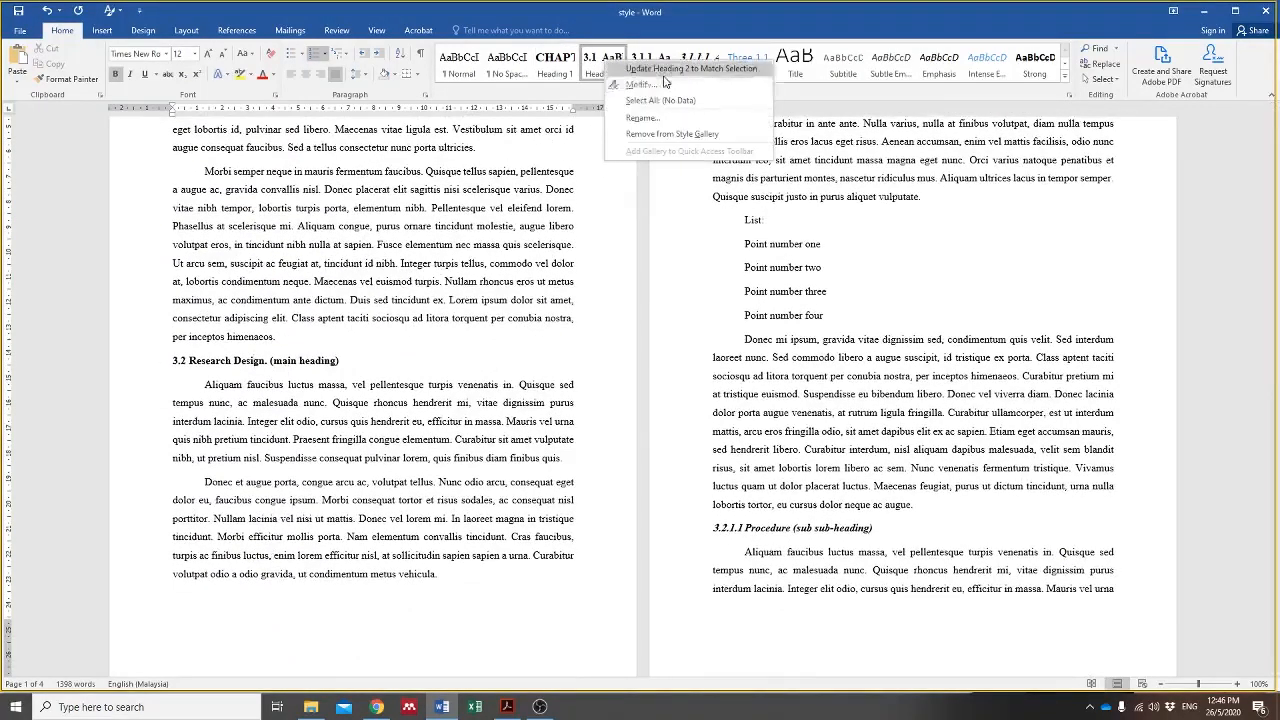
left_click(659, 90)
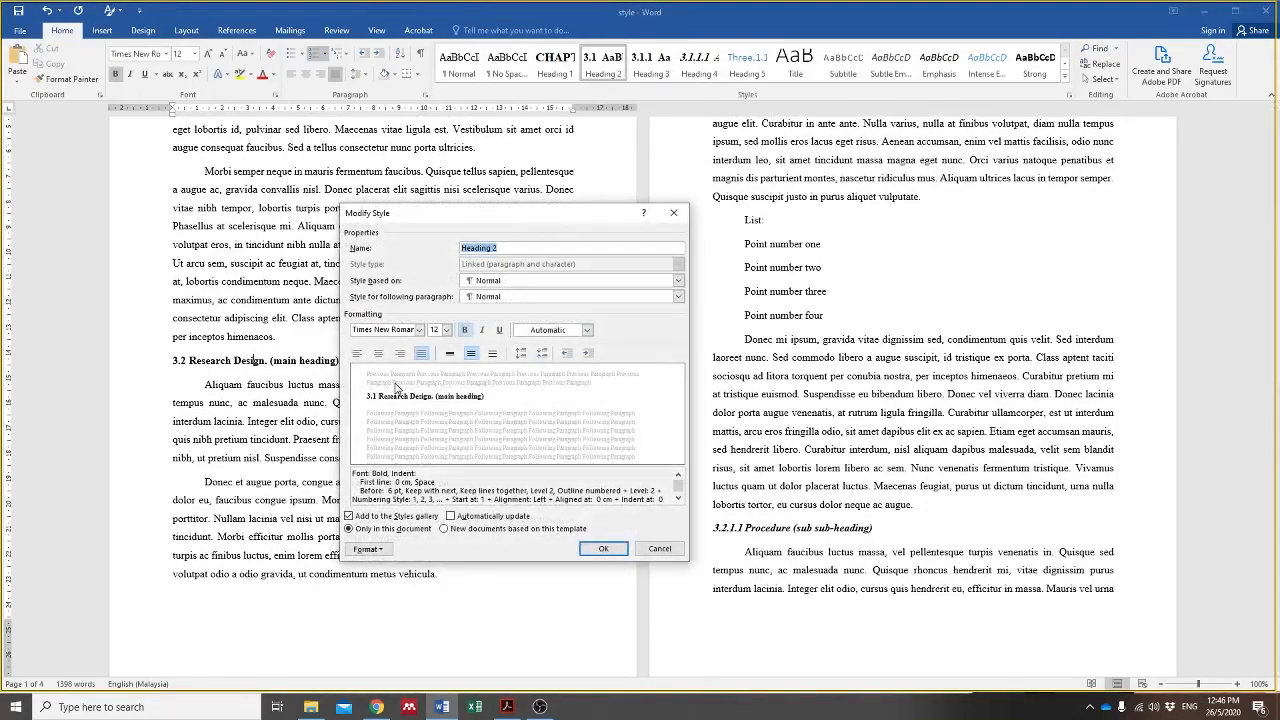
left_click(366, 549)
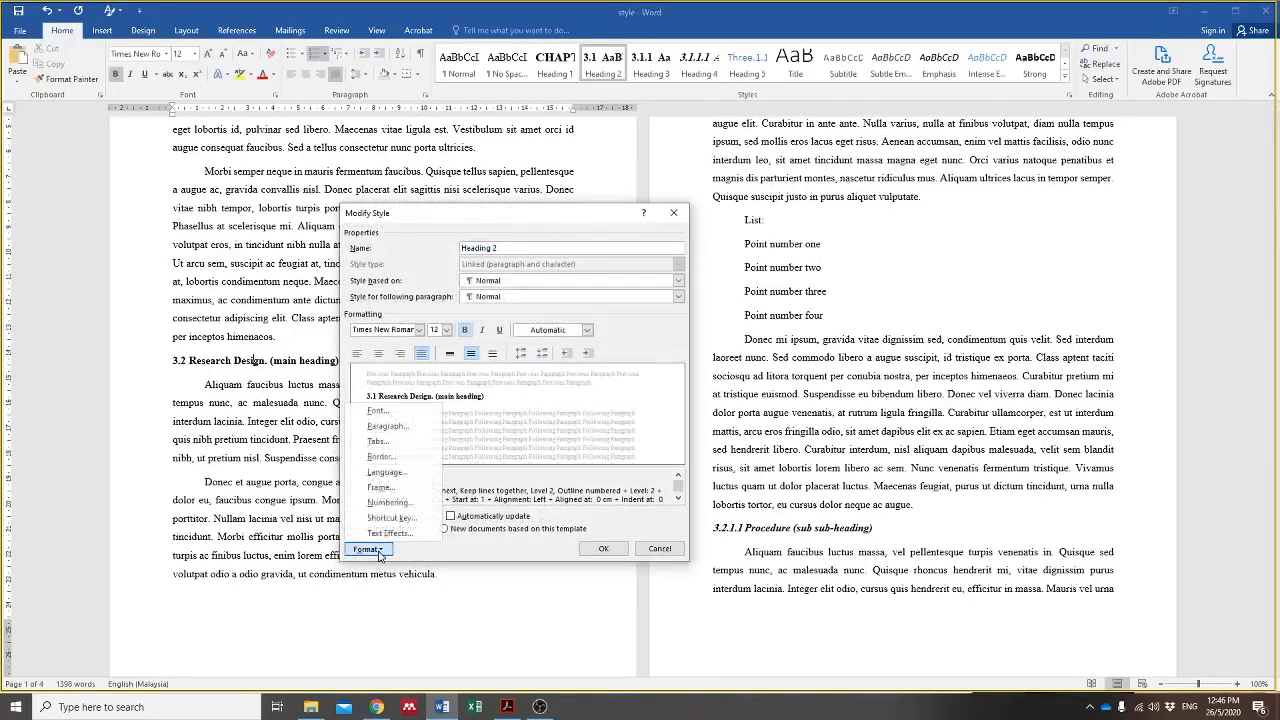
left_click(395, 432)
left_click(459, 388)
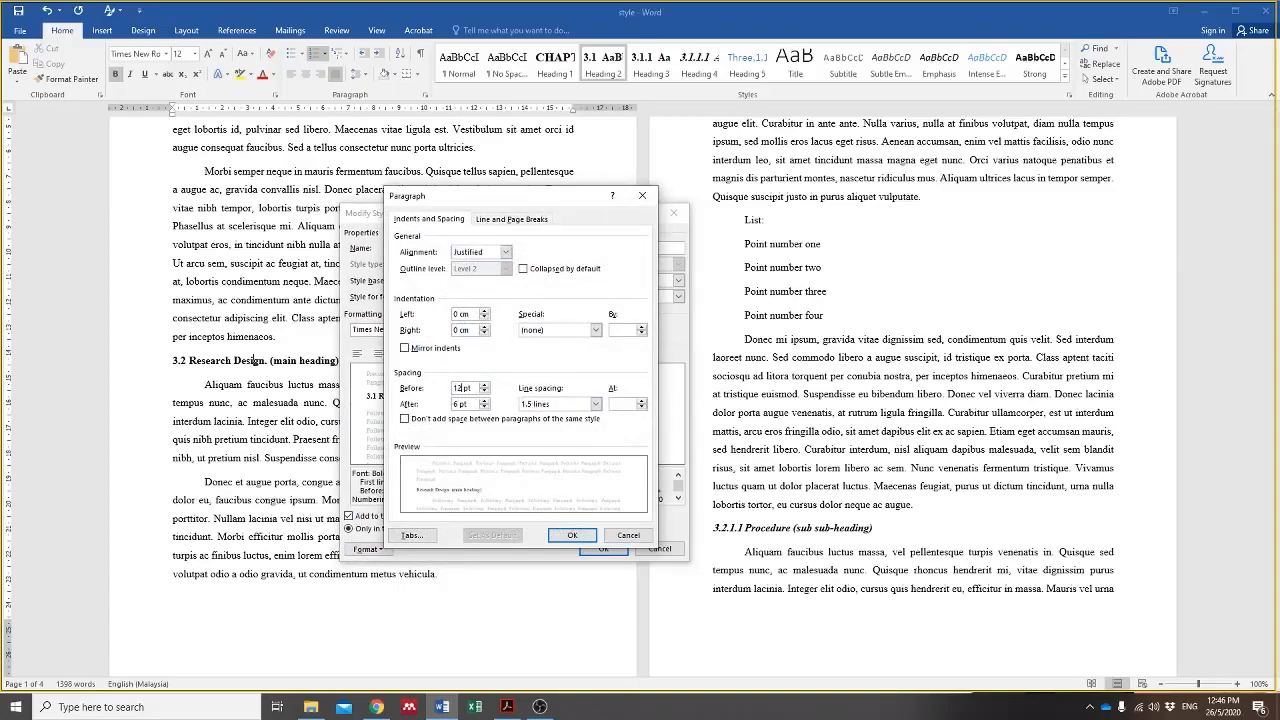
left_click(587, 538)
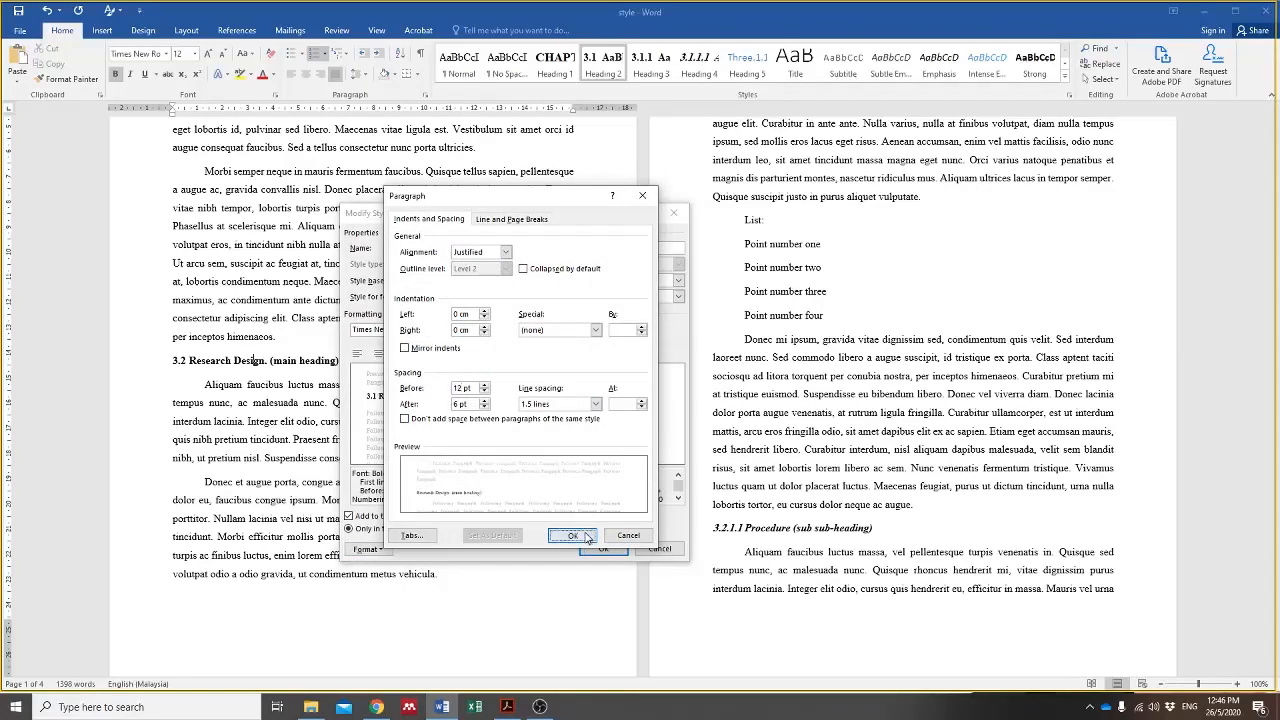
left_click(603, 548)
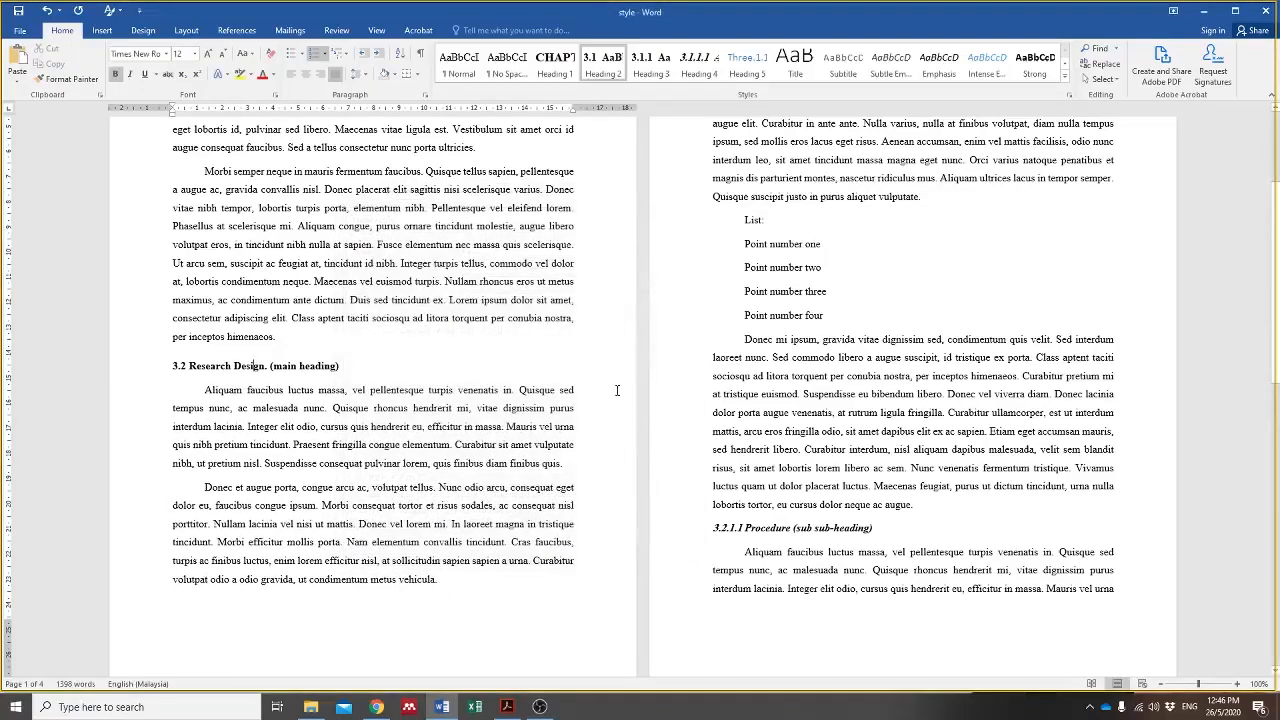
scroll(258, 392, "up", 2)
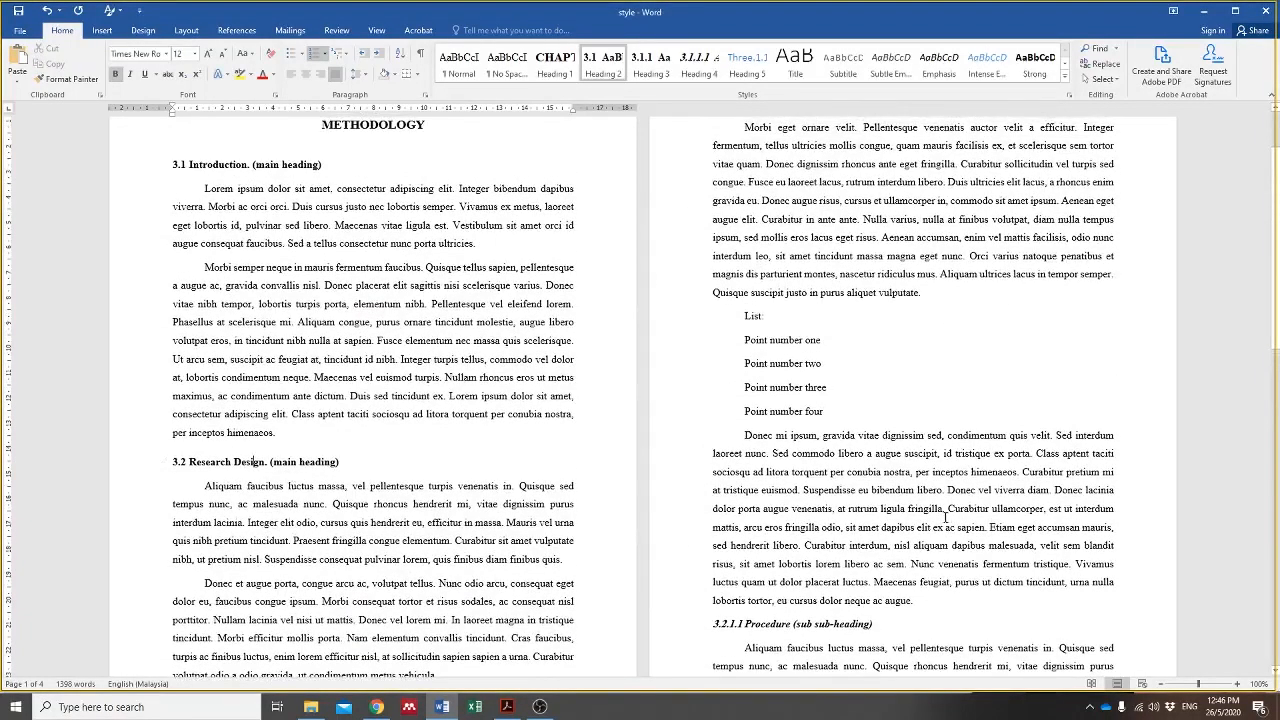
scroll(128, 450, "down", 1)
scroll(252, 452, "up", 2)
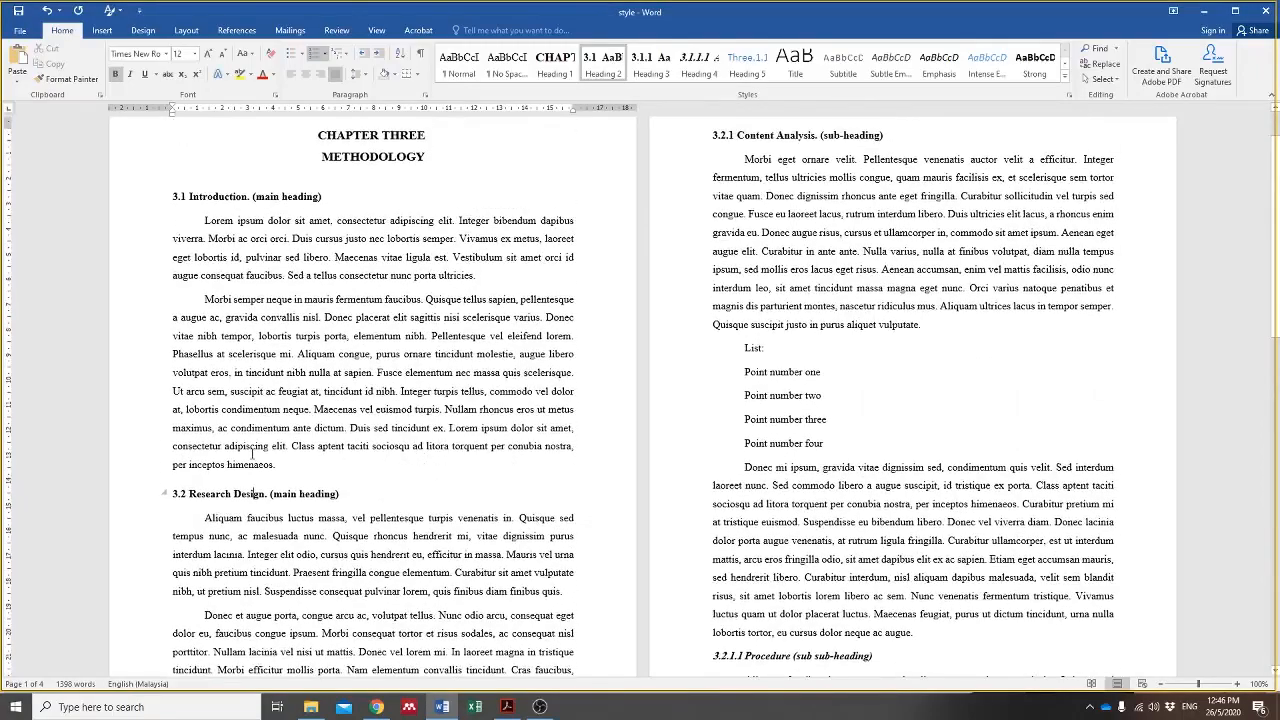
left_click_drag(314, 466, 184, 446)
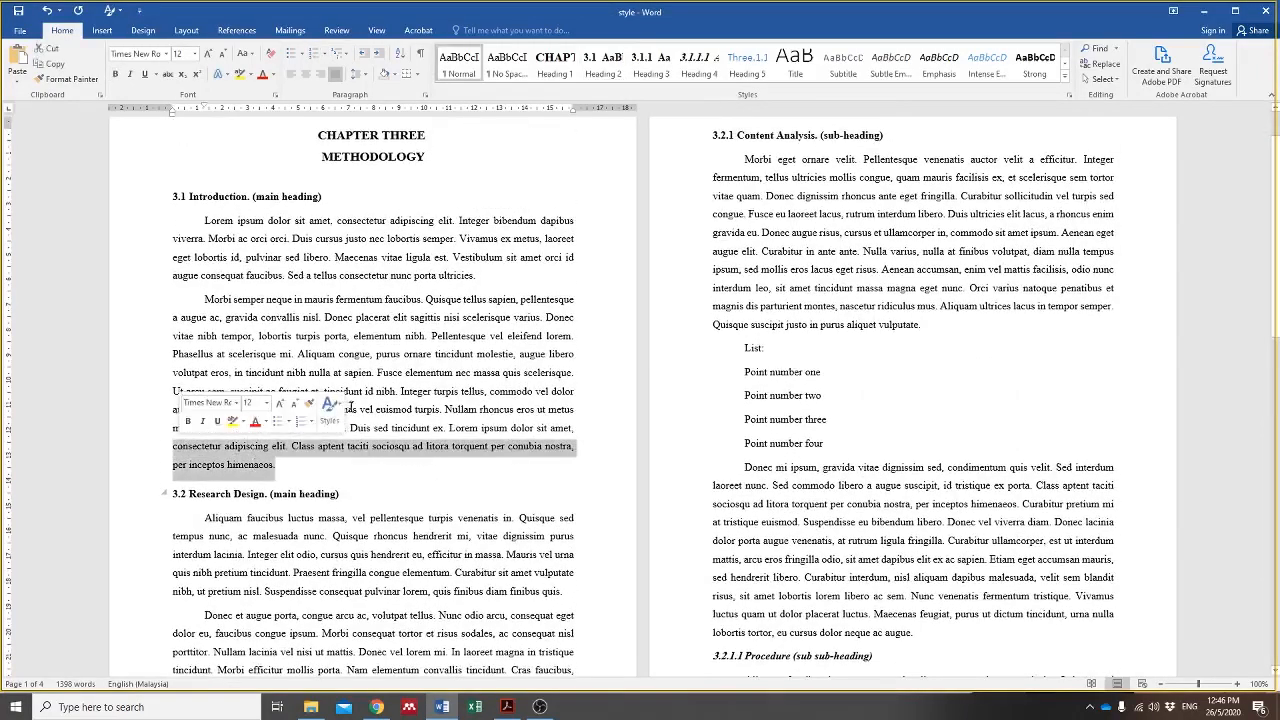
left_click(555, 318)
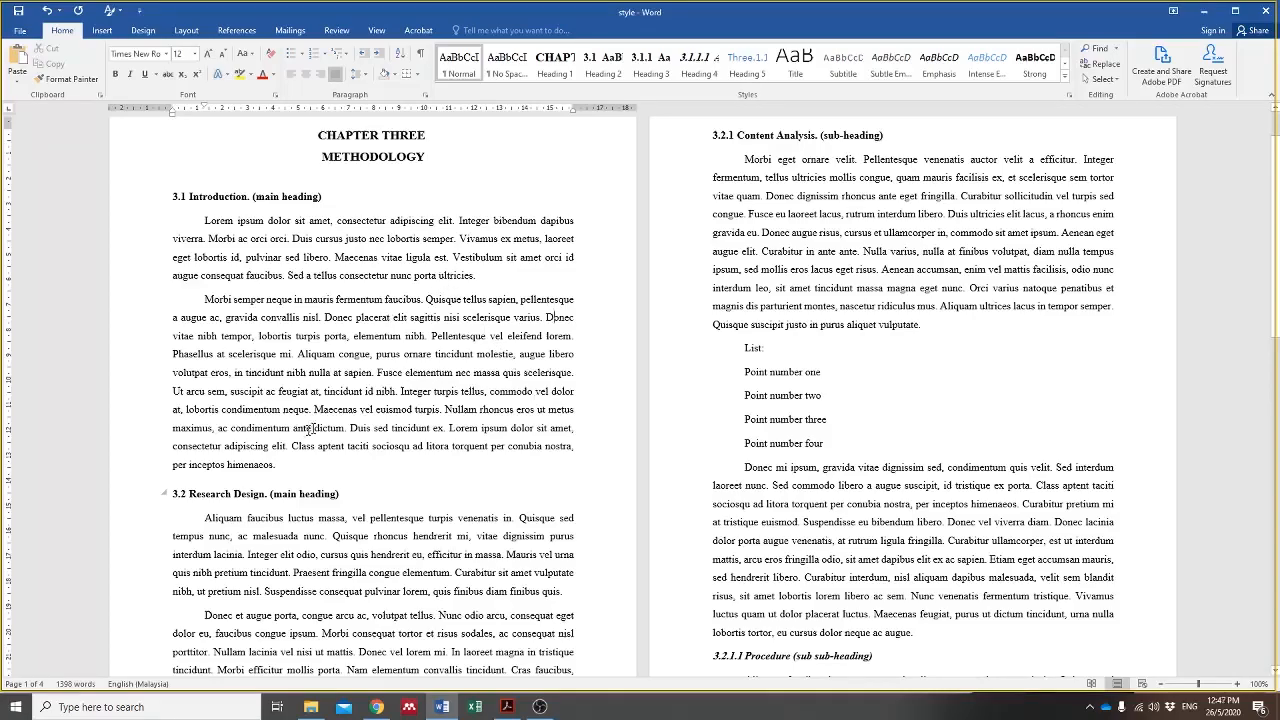
Step: Modify the Heading 4 style from the Procedure sub sub-heading so that its paragraph spacing before is 12 pt
scroll(369, 398, "down", 5)
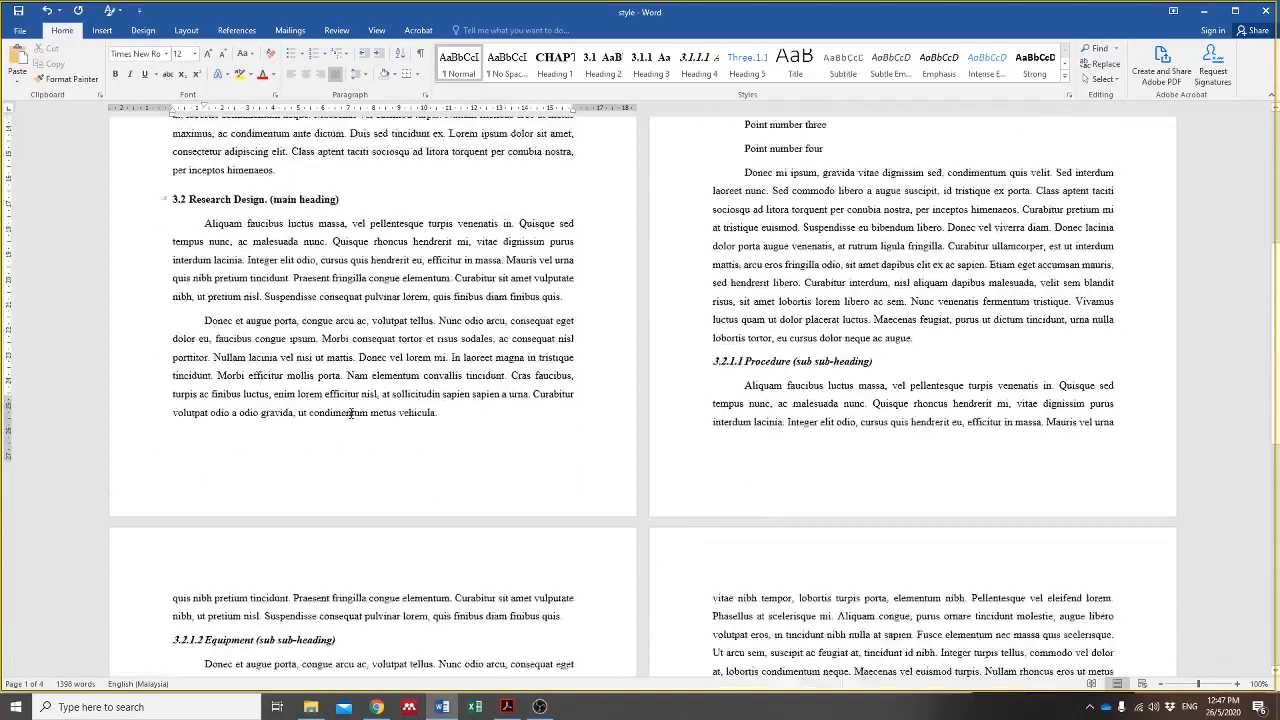
left_click(827, 399)
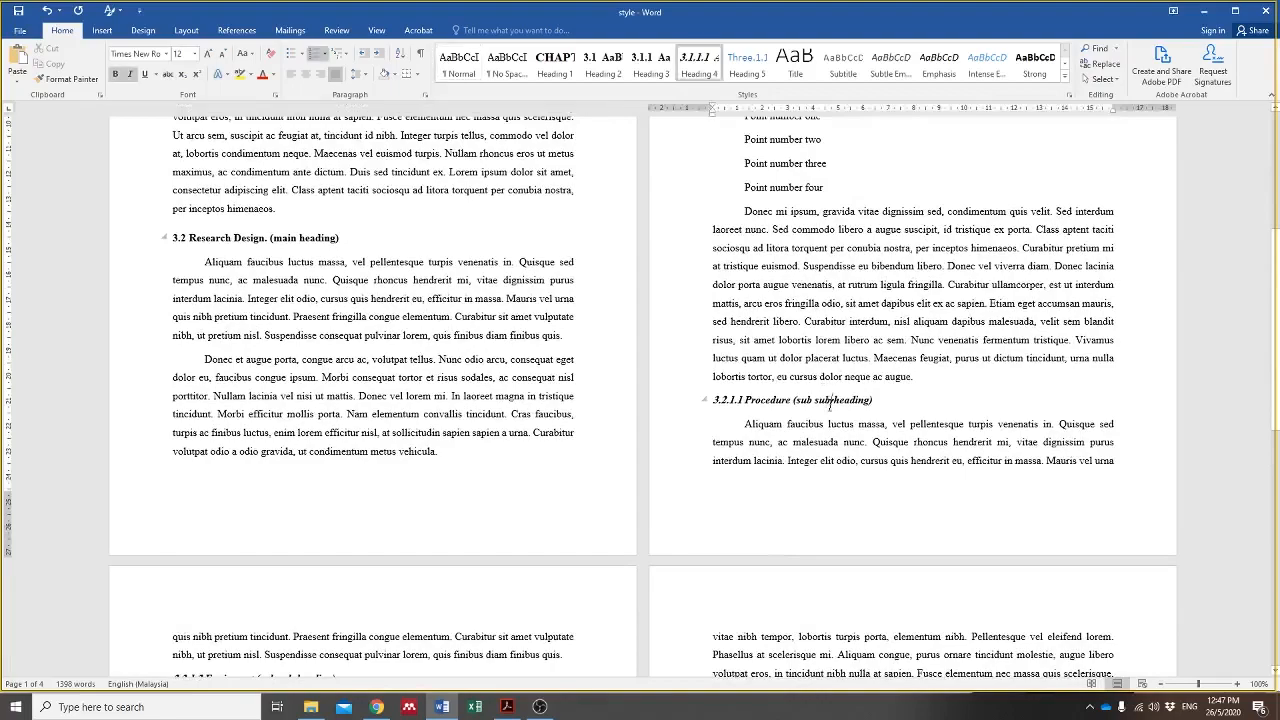
right_click(699, 62)
left_click(740, 108)
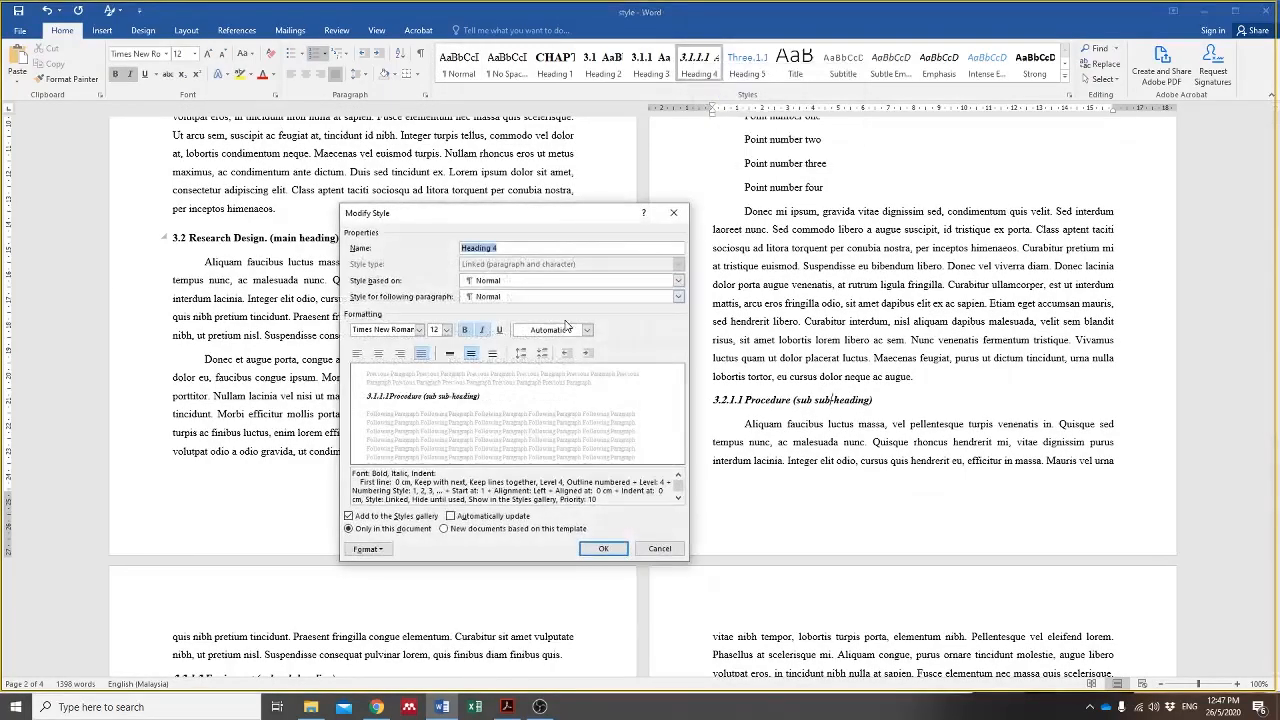
left_click(367, 549)
left_click(412, 428)
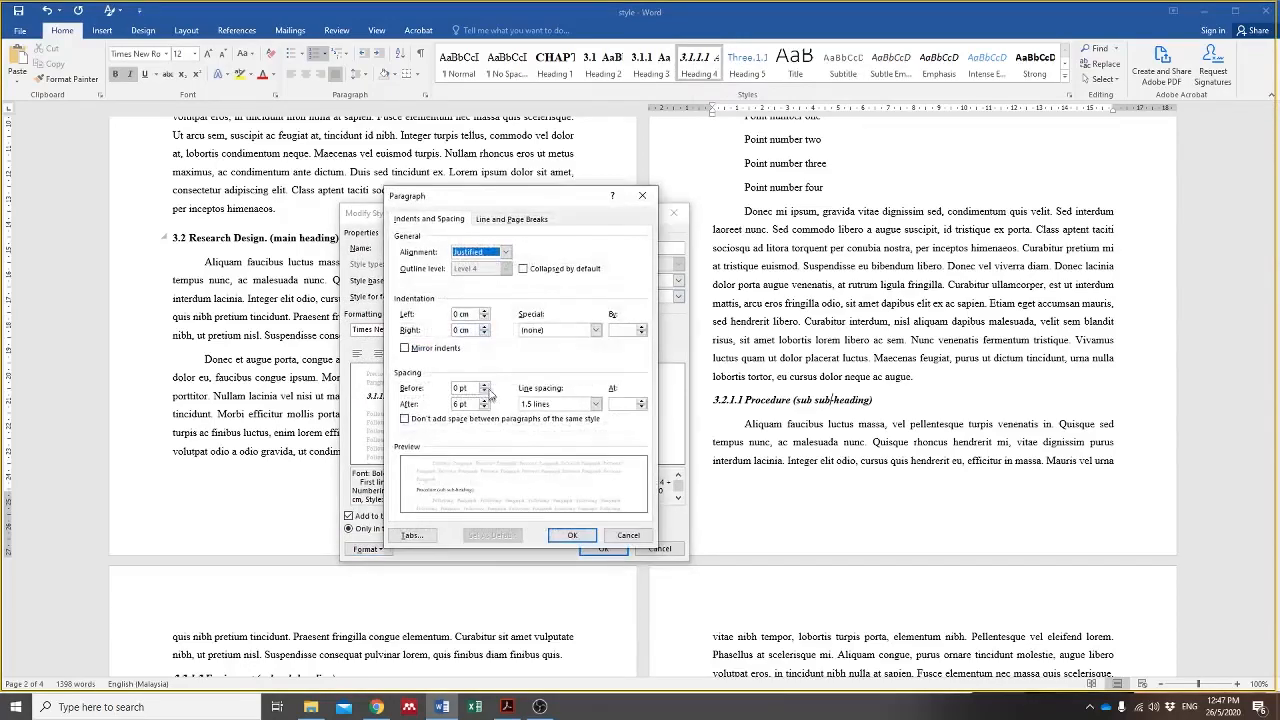
left_click(458, 390)
left_click(574, 535)
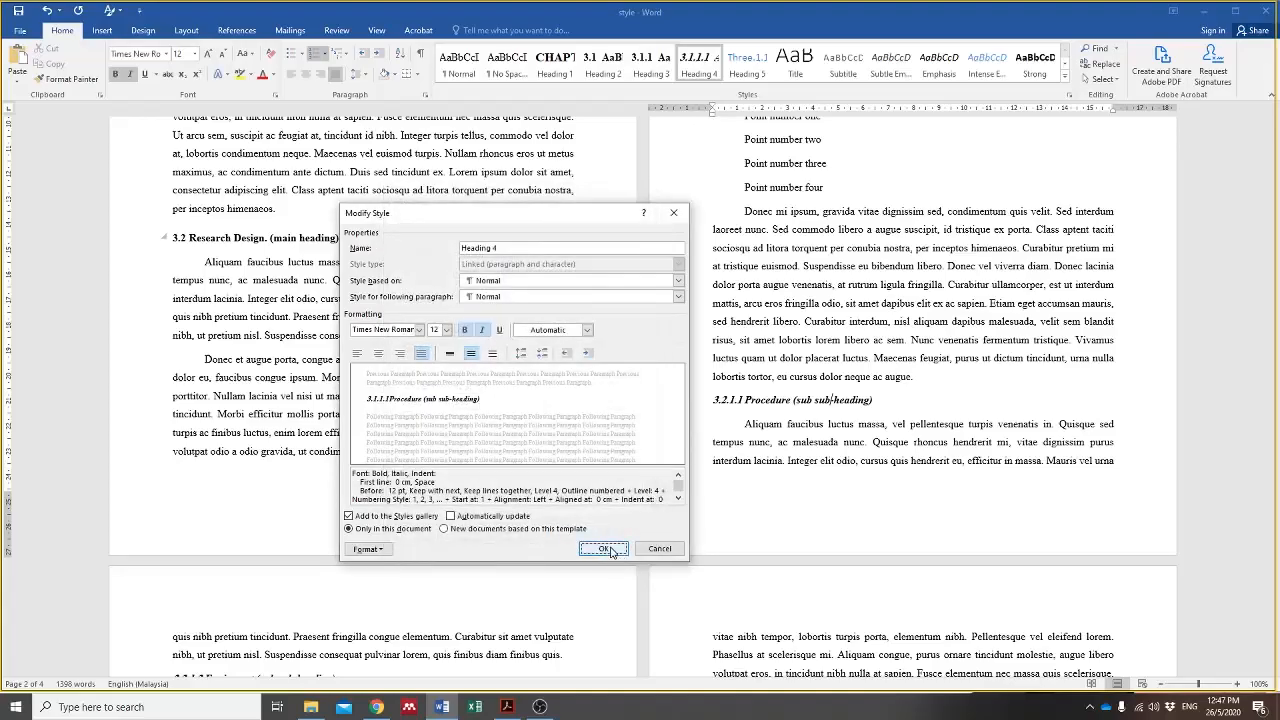
left_click(604, 548)
scroll(220, 520, "down", 3)
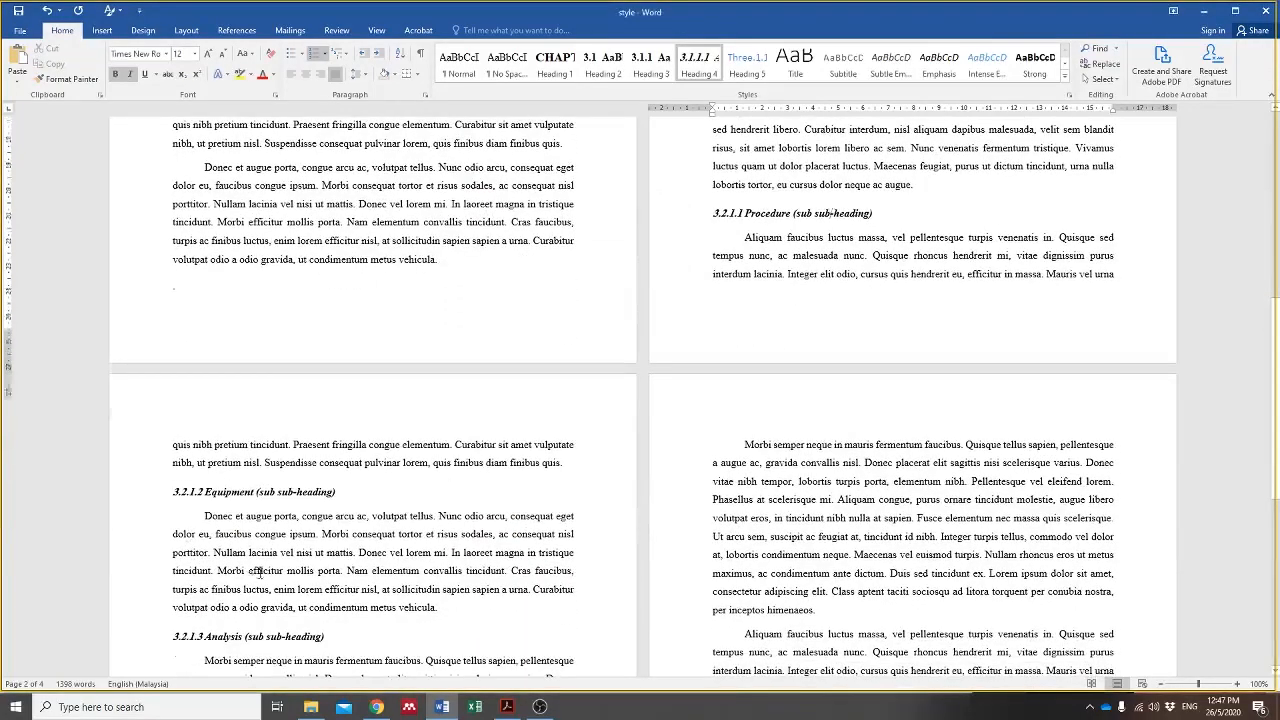
scroll(253, 577, "up", 8)
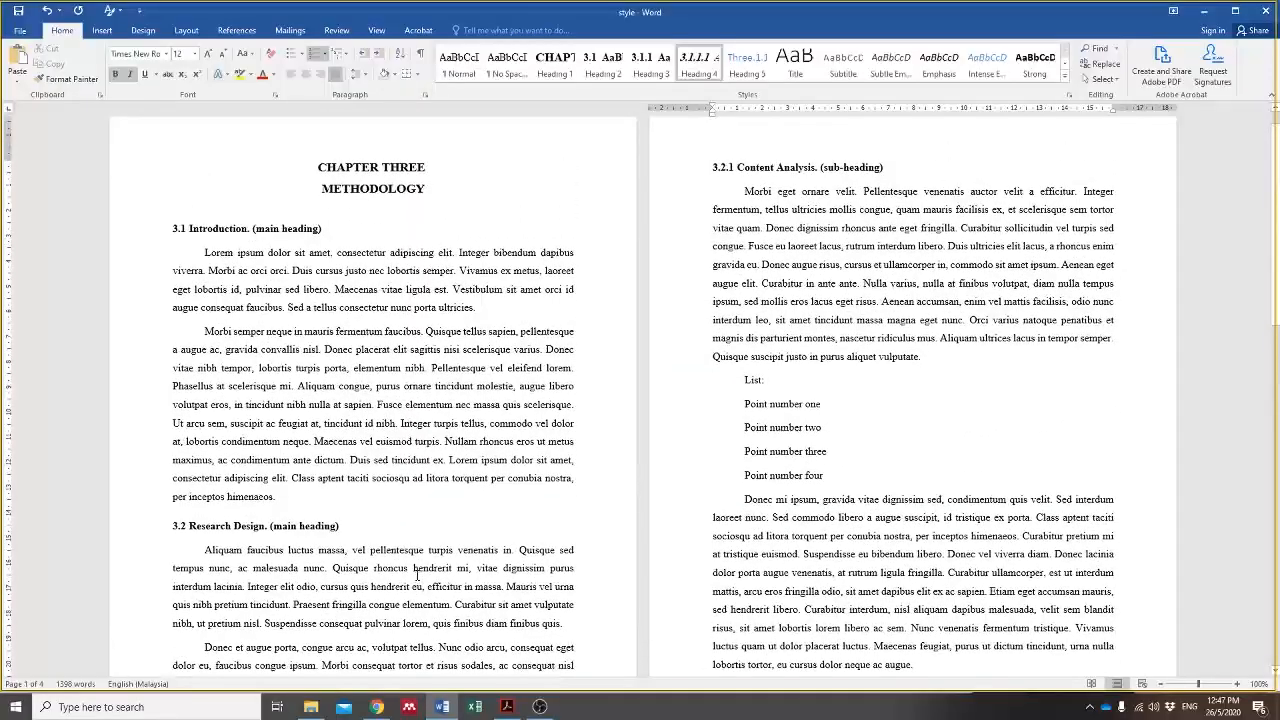
scroll(418, 575, "down", 15)
scroll(420, 575, "up", 5)
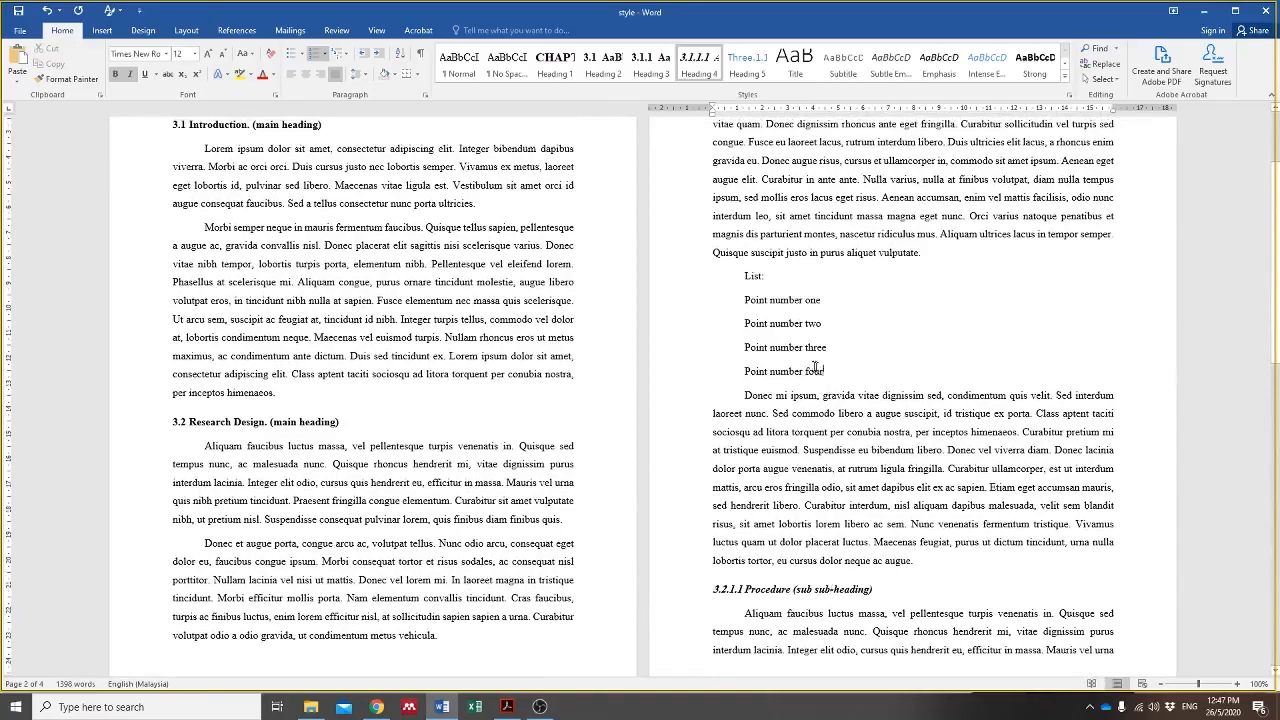
left_click_drag(822, 371, 745, 274)
left_click(823, 323)
left_click_drag(825, 373, 747, 276)
left_click(975, 359)
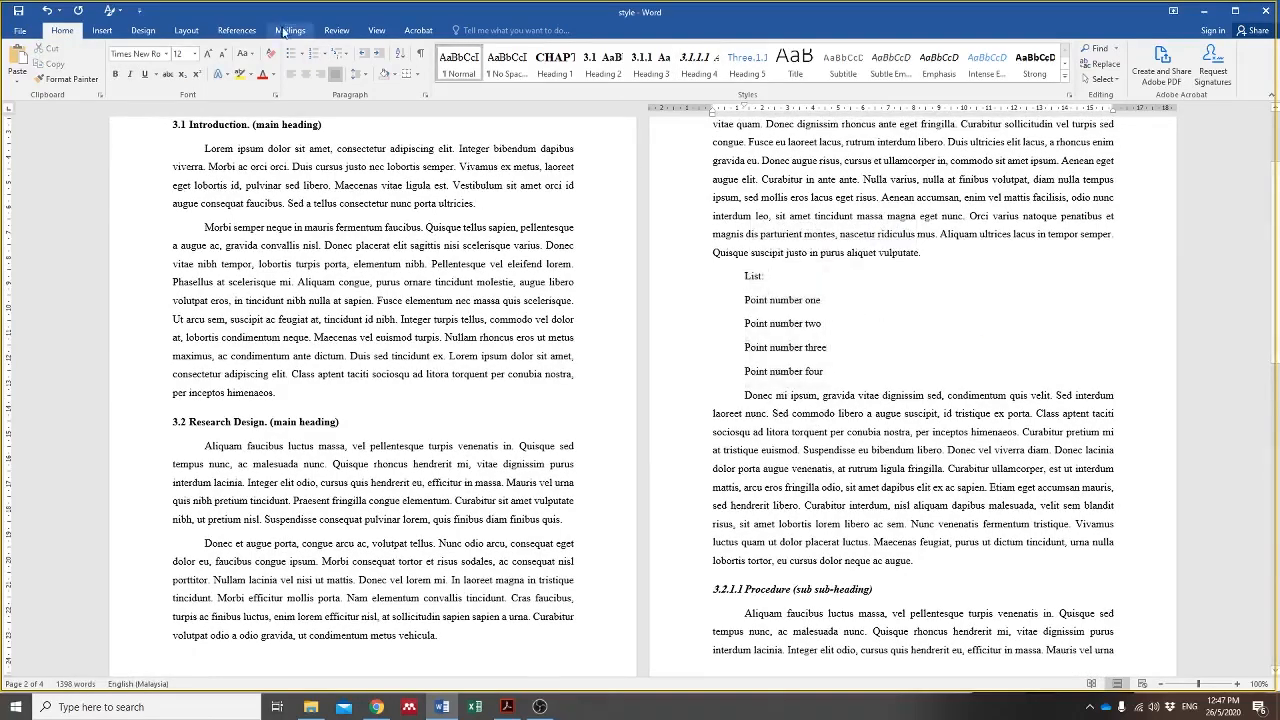
Step: Start defining a new multilevel list and link its level 5 to the List Paragraph style
left_click(248, 54)
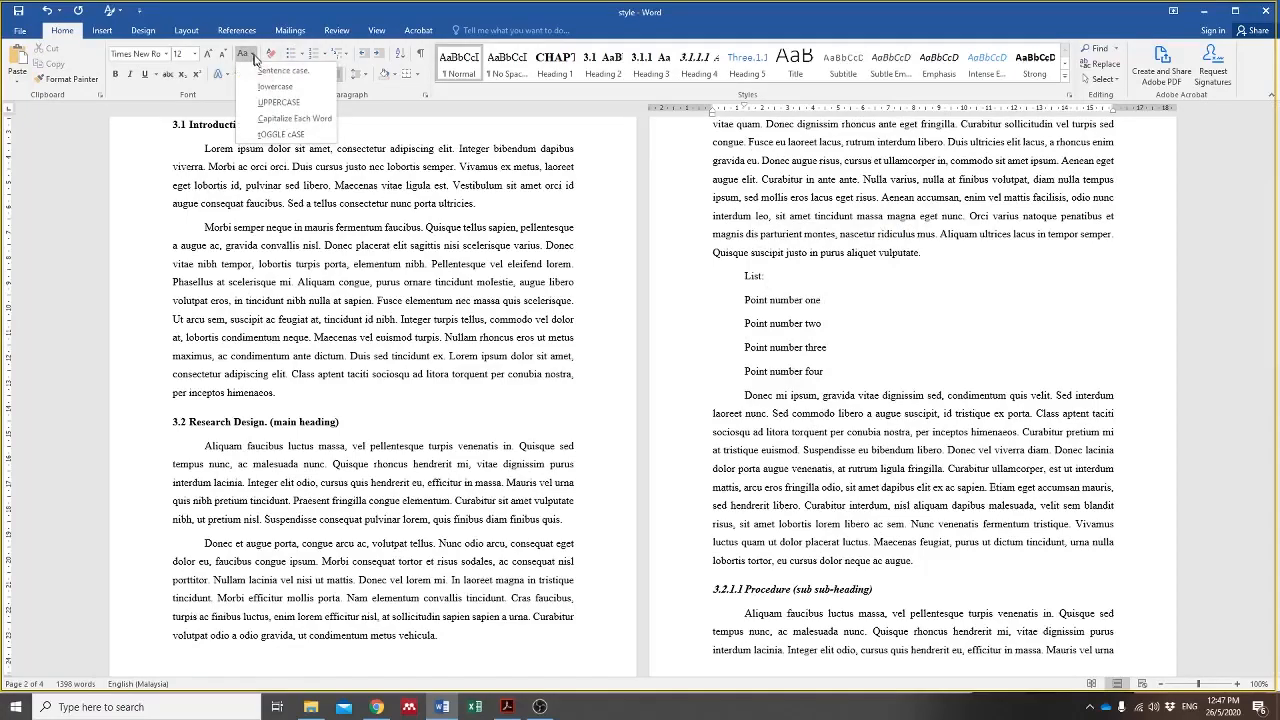
left_click(347, 56)
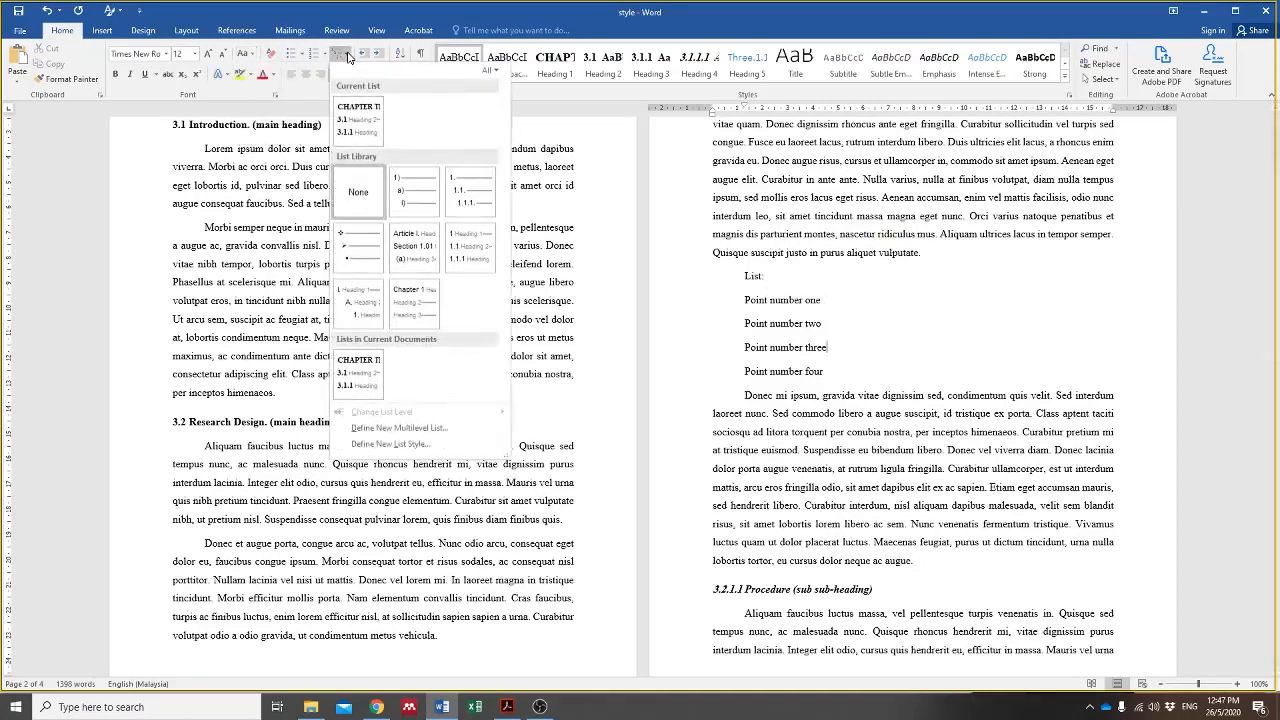
left_click(410, 426)
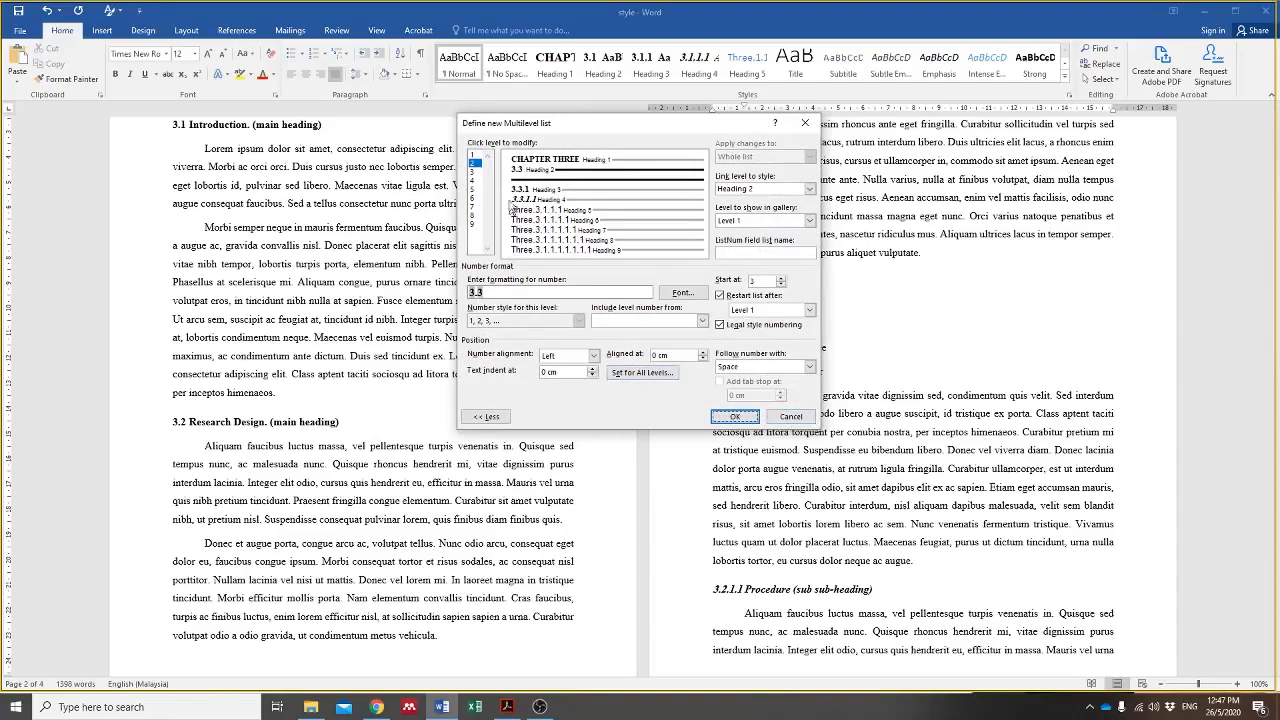
left_click_drag(582, 130, 400, 127)
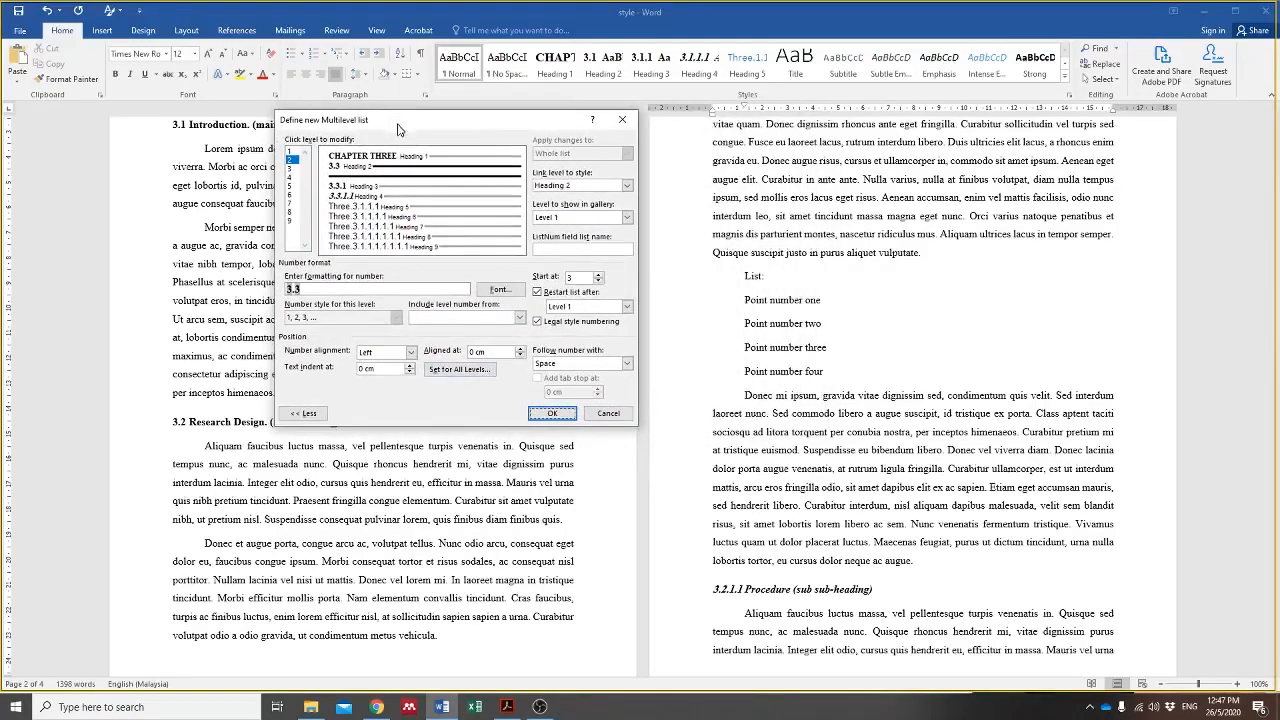
left_click(289, 186)
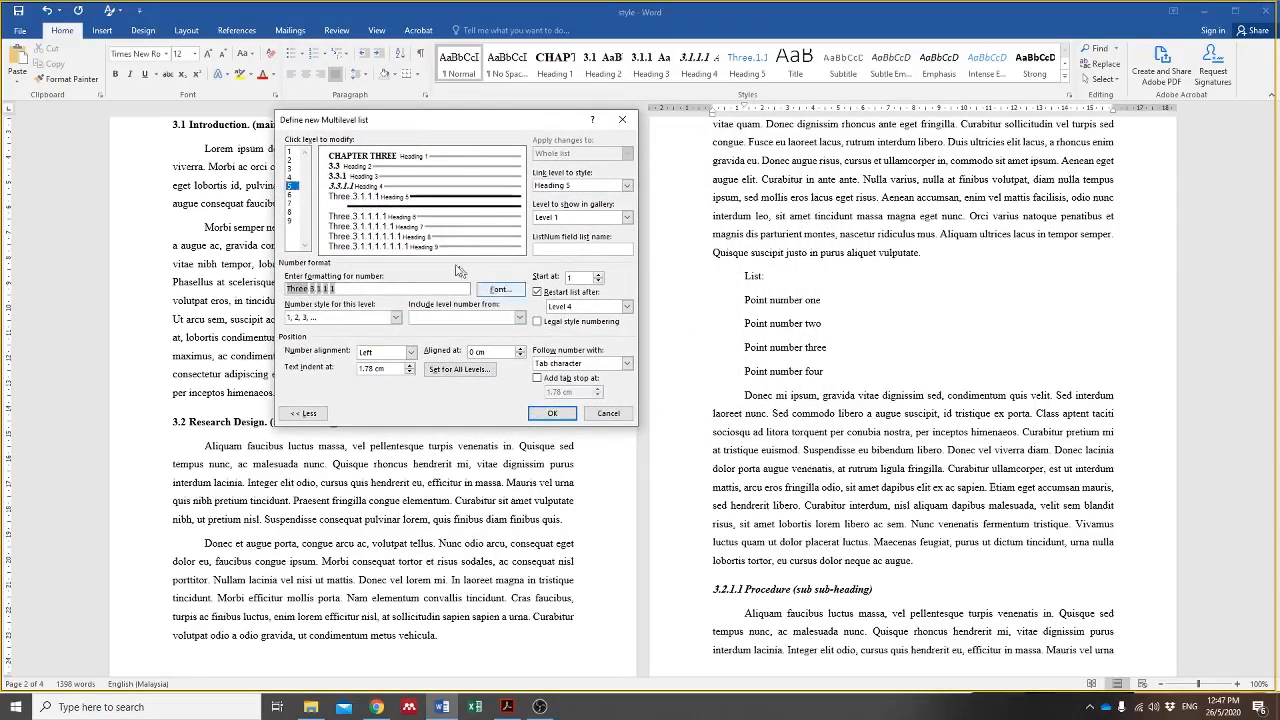
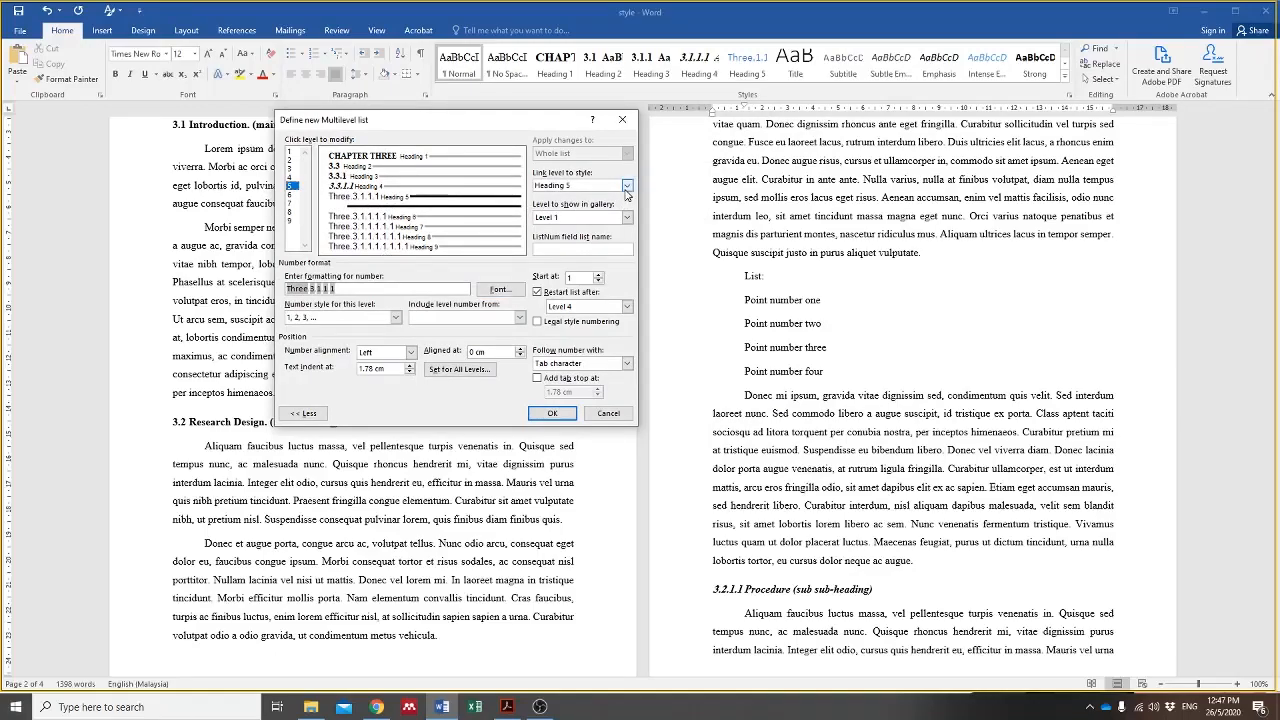
left_click(627, 186)
left_click(628, 241)
left_click(628, 241)
left_click(628, 241)
left_click(628, 241)
left_click(628, 241)
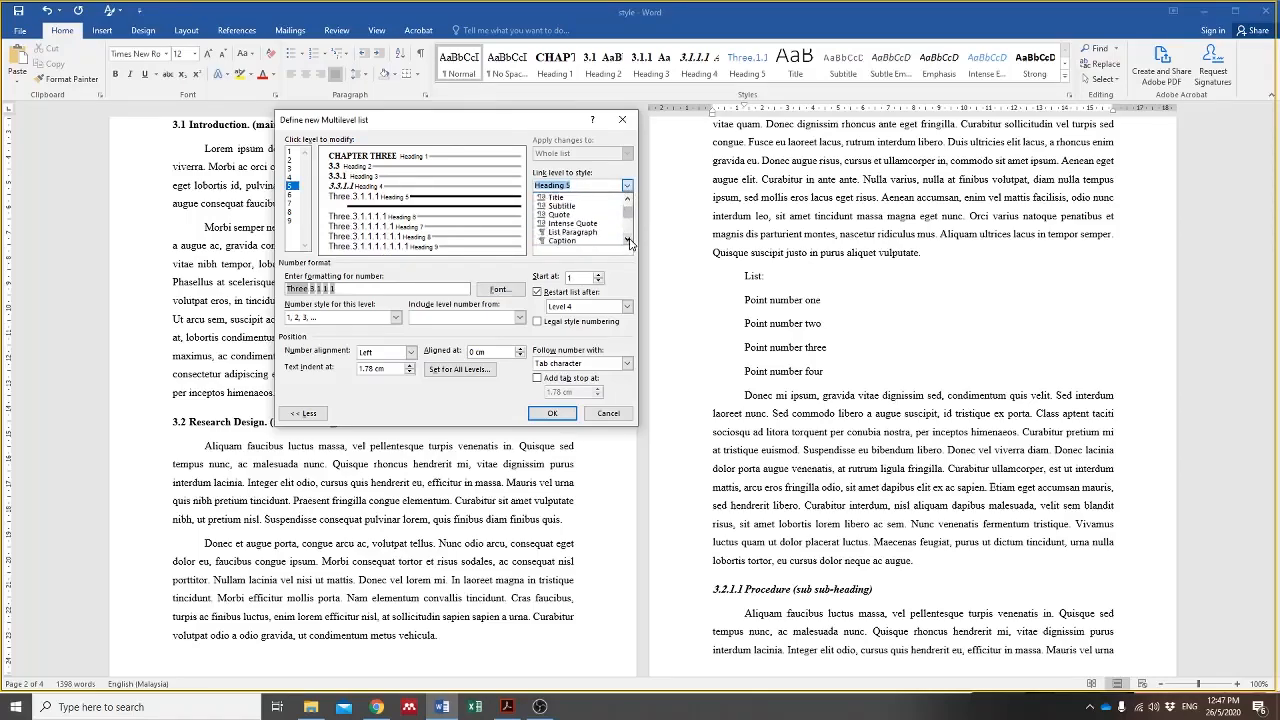
left_click(576, 232)
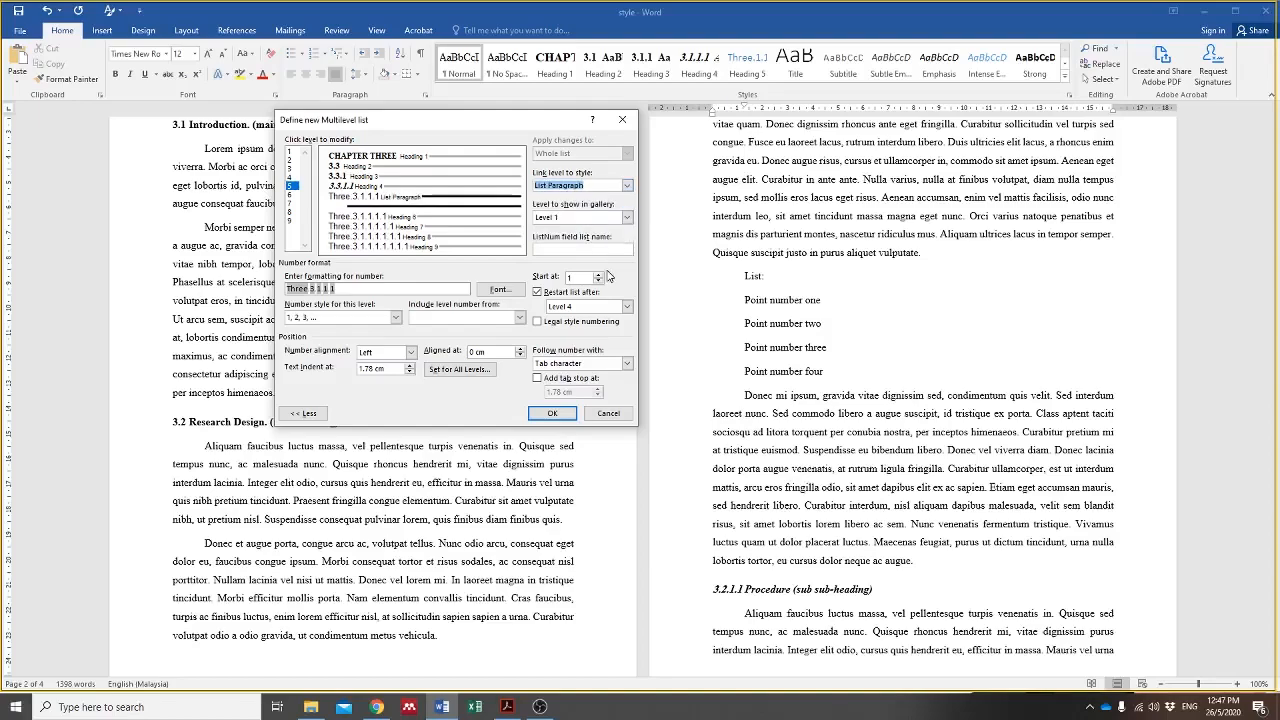
Step: Give level 5 the a, b, c number style and reduce its number format to "a)"
left_click(395, 318)
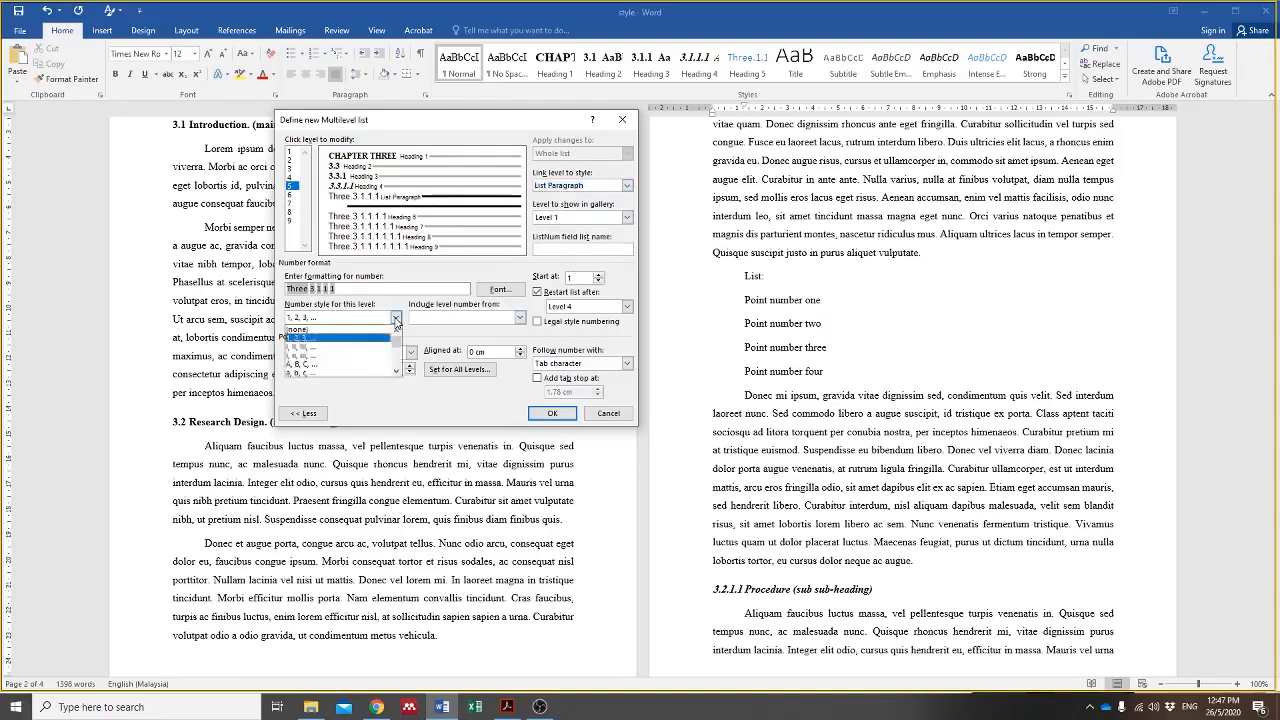
left_click(381, 378)
left_click_drag(328, 288, 222, 286)
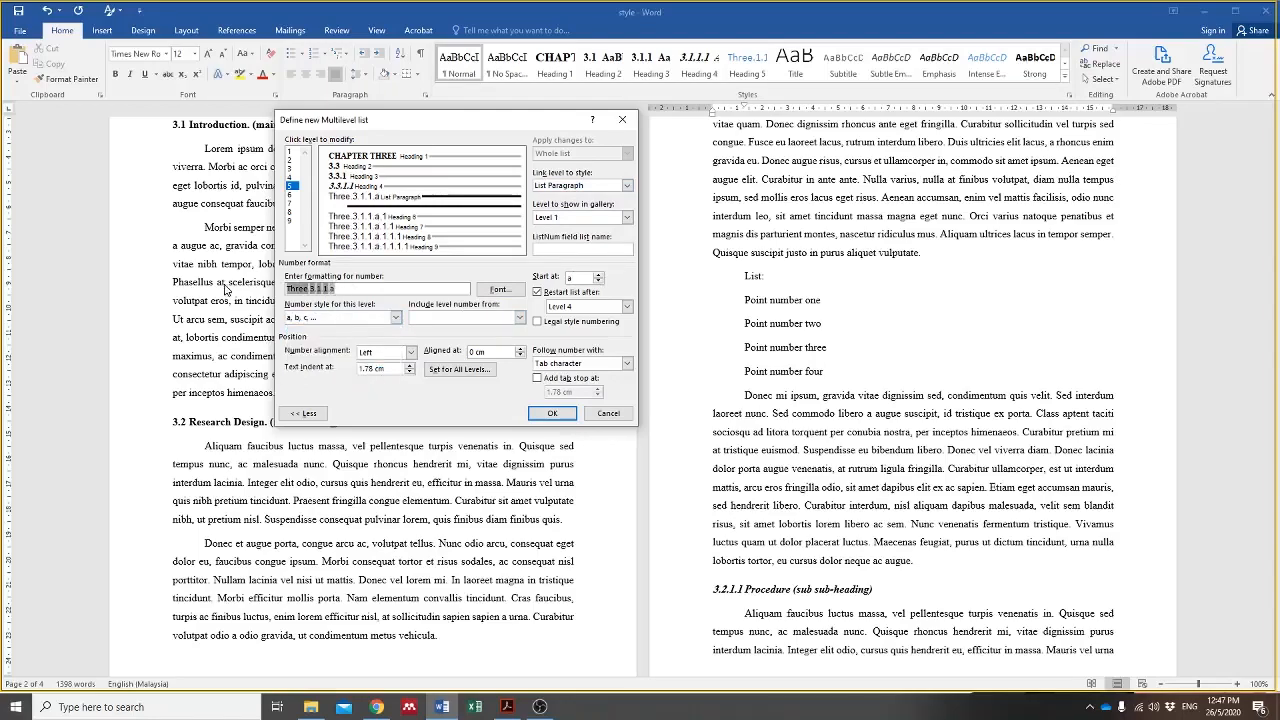
key("BackSpace")
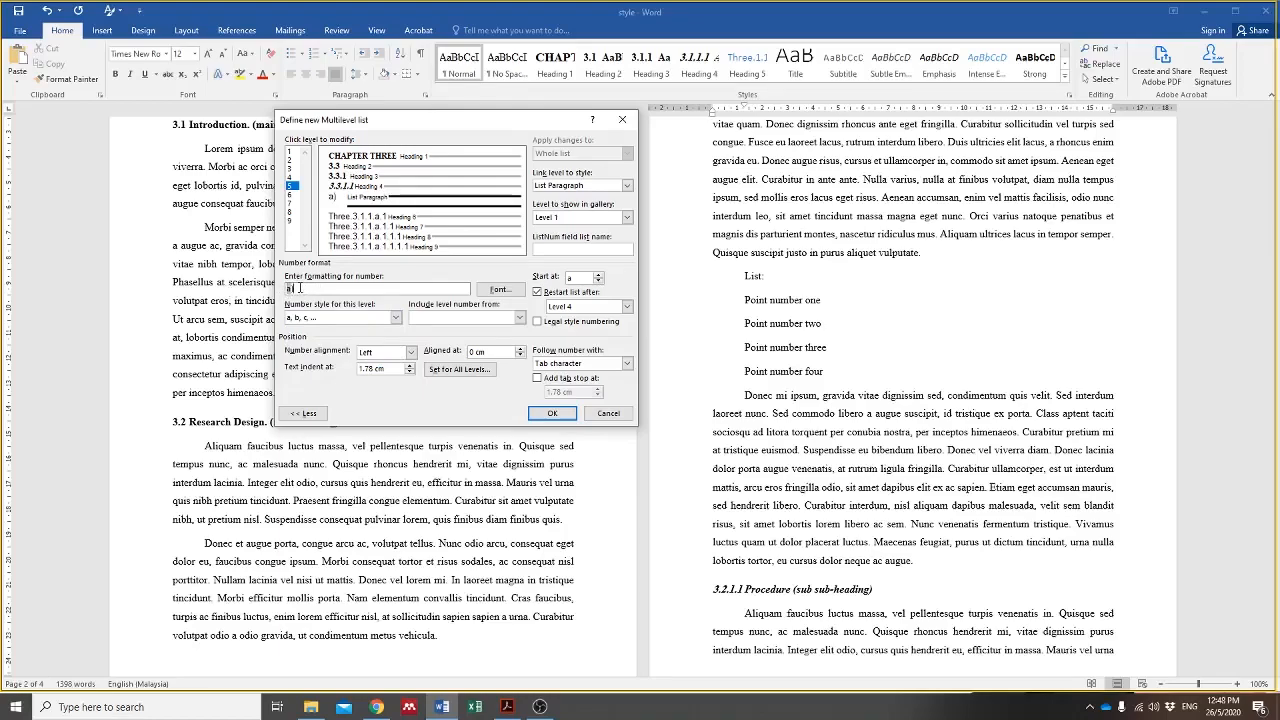
Step: Set the level 5 number font to Times New Roman, Regular, size 12
left_click(500, 289)
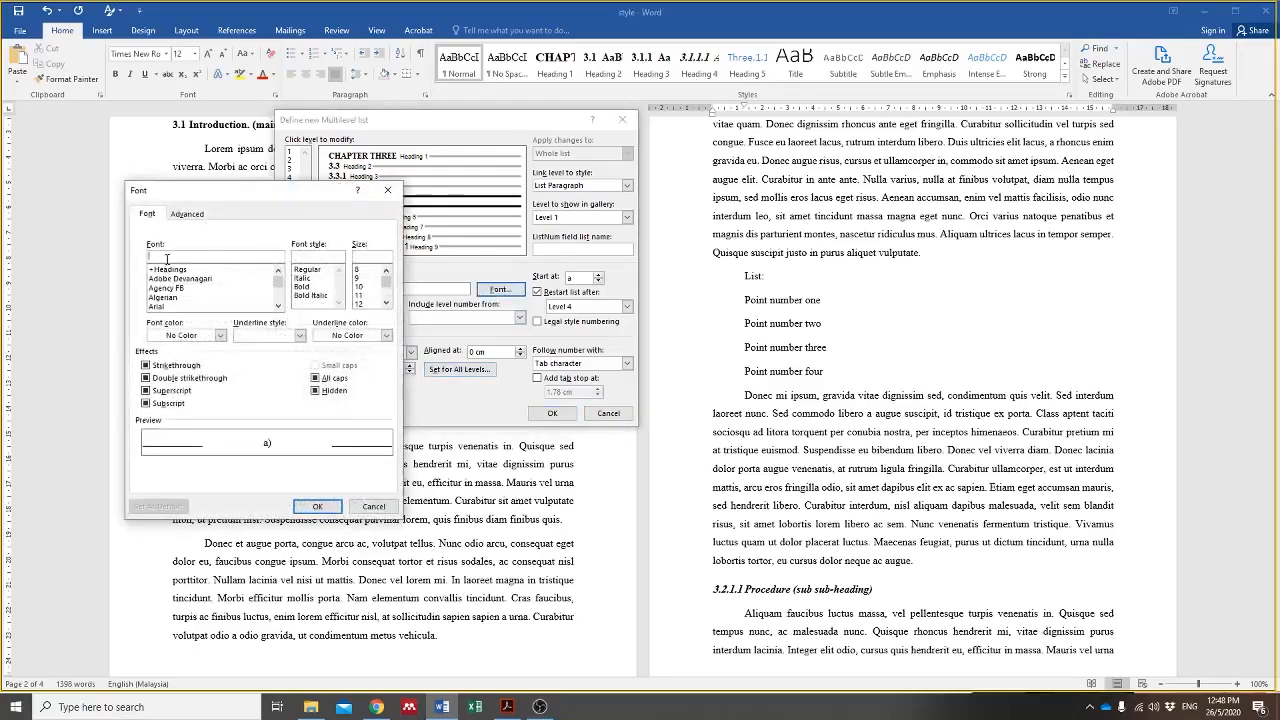
type("times")
left_click(244, 270)
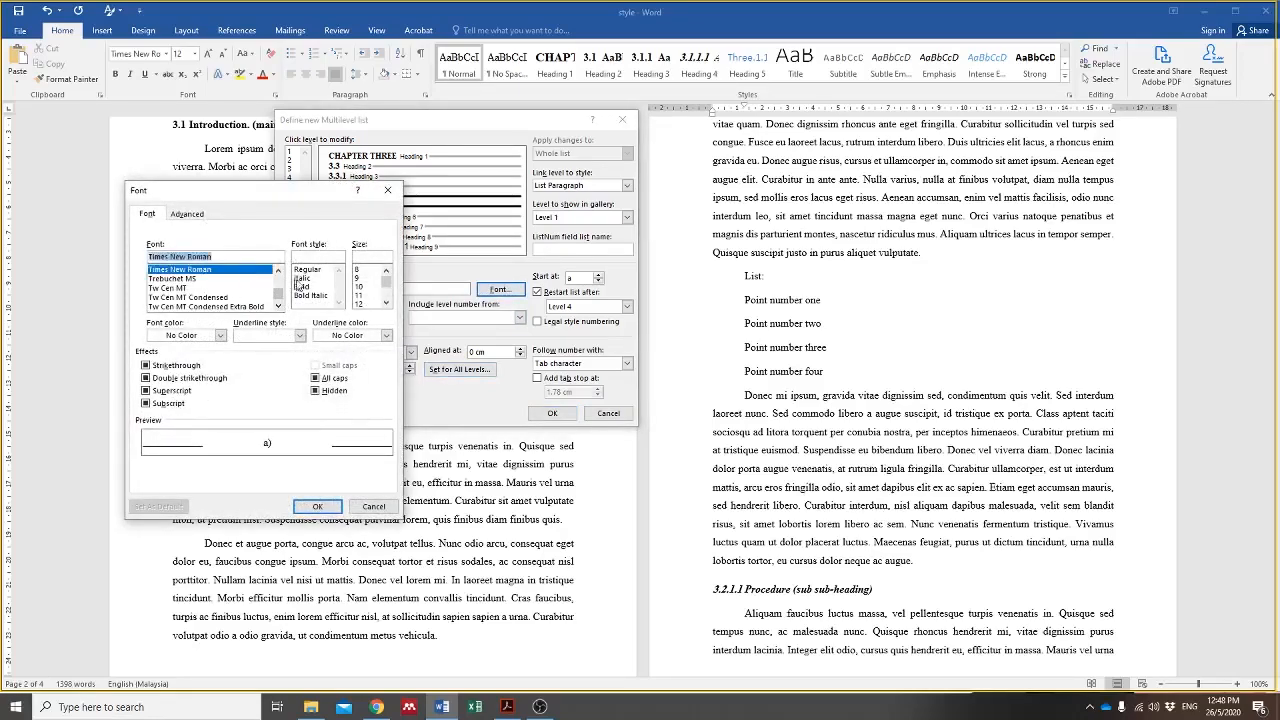
left_click(308, 269)
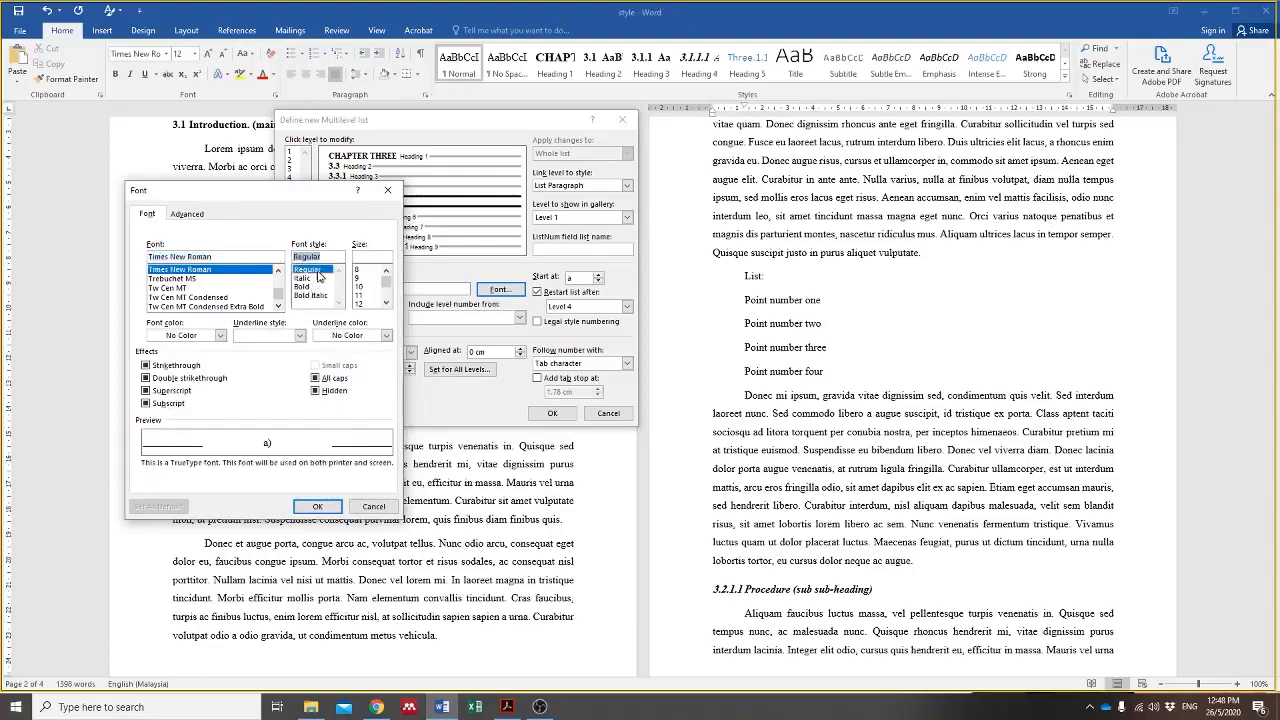
left_click(360, 305)
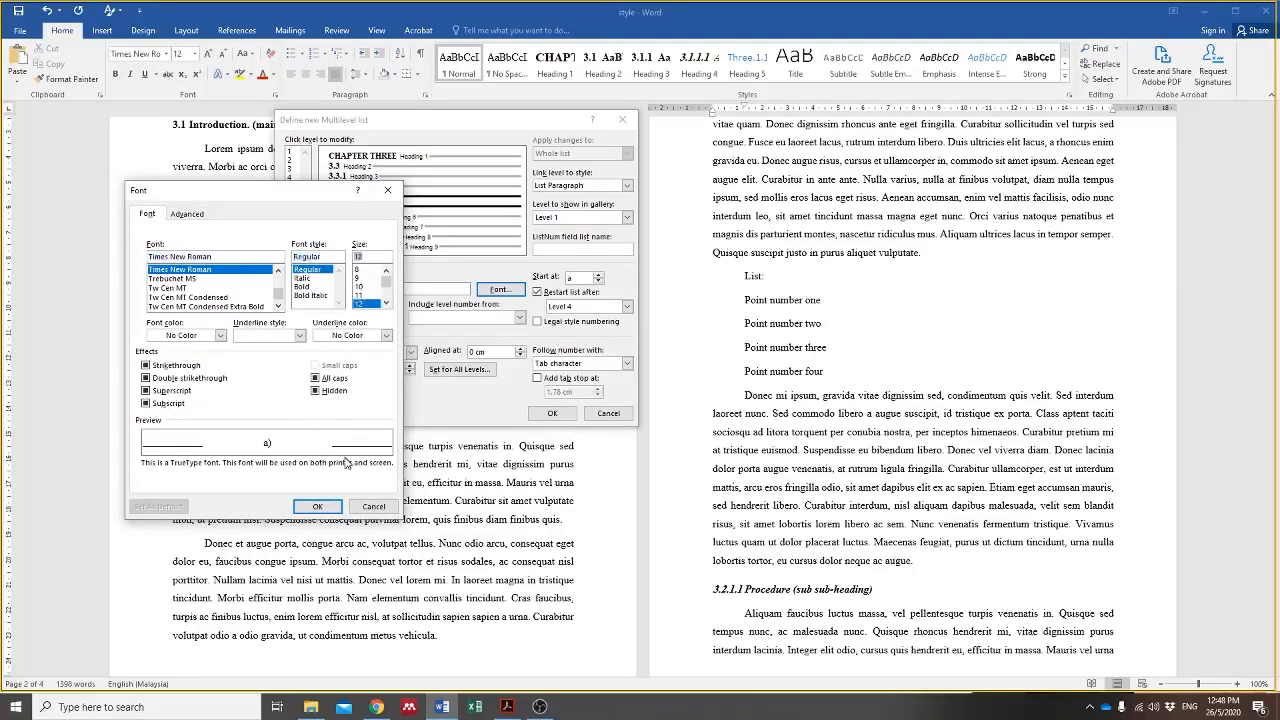
left_click(319, 506)
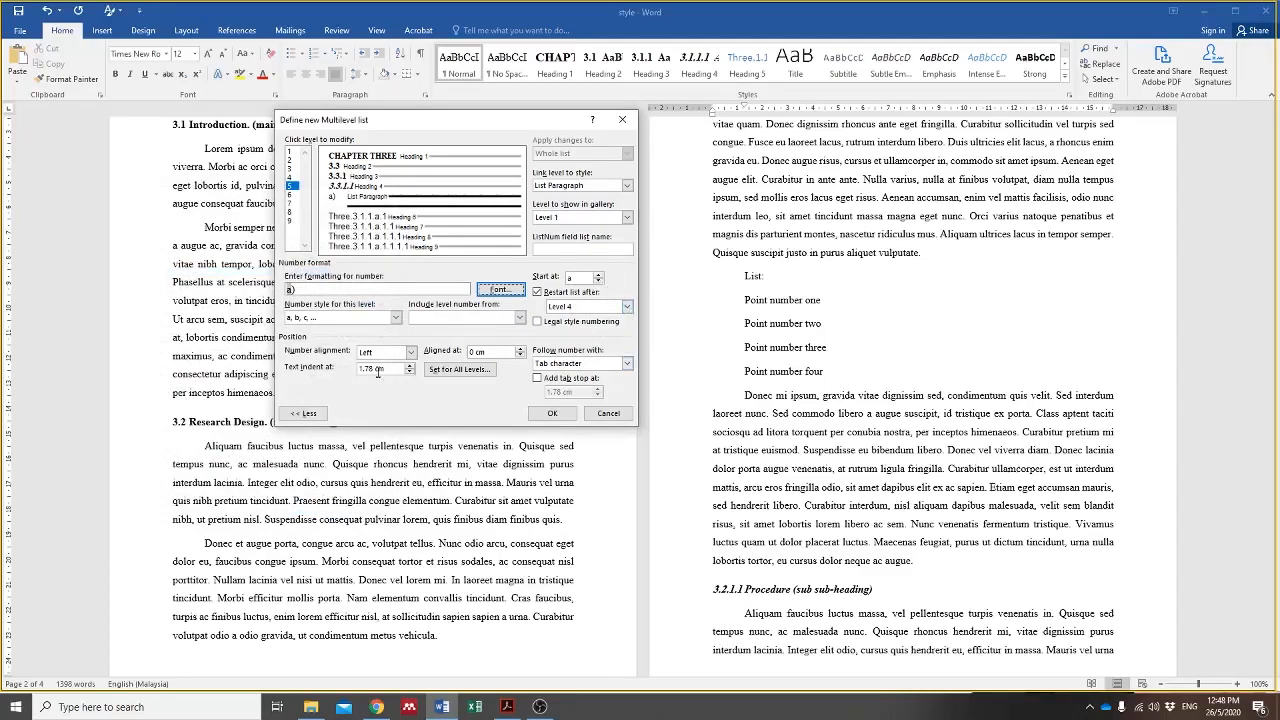
Step: Have the level 5 number followed by a space and accept the multilevel list definition
left_click(627, 364)
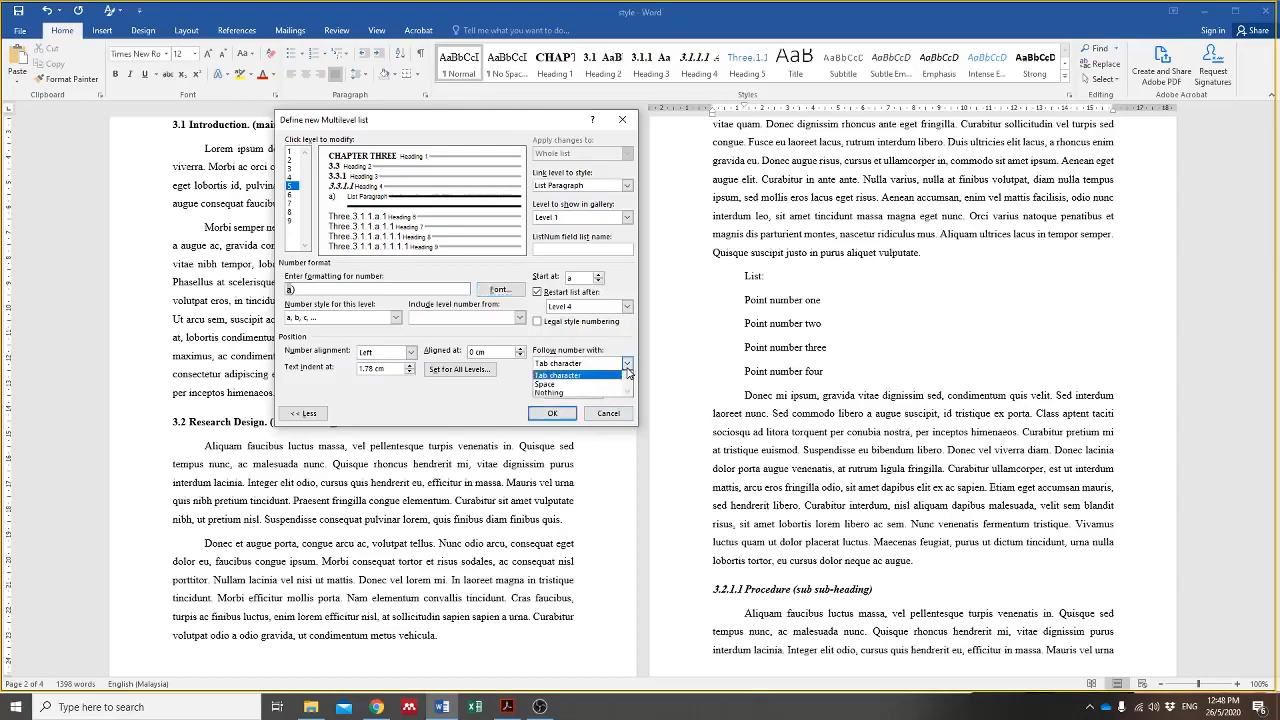
left_click(580, 389)
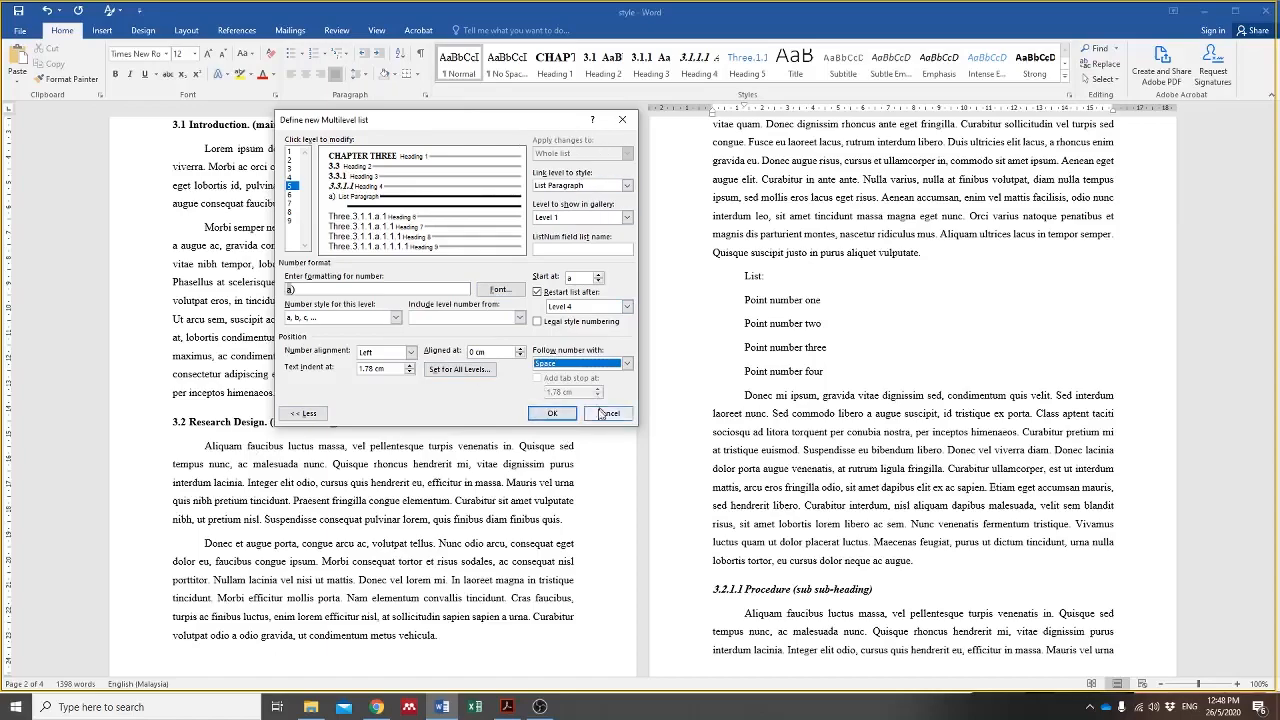
left_click(552, 413)
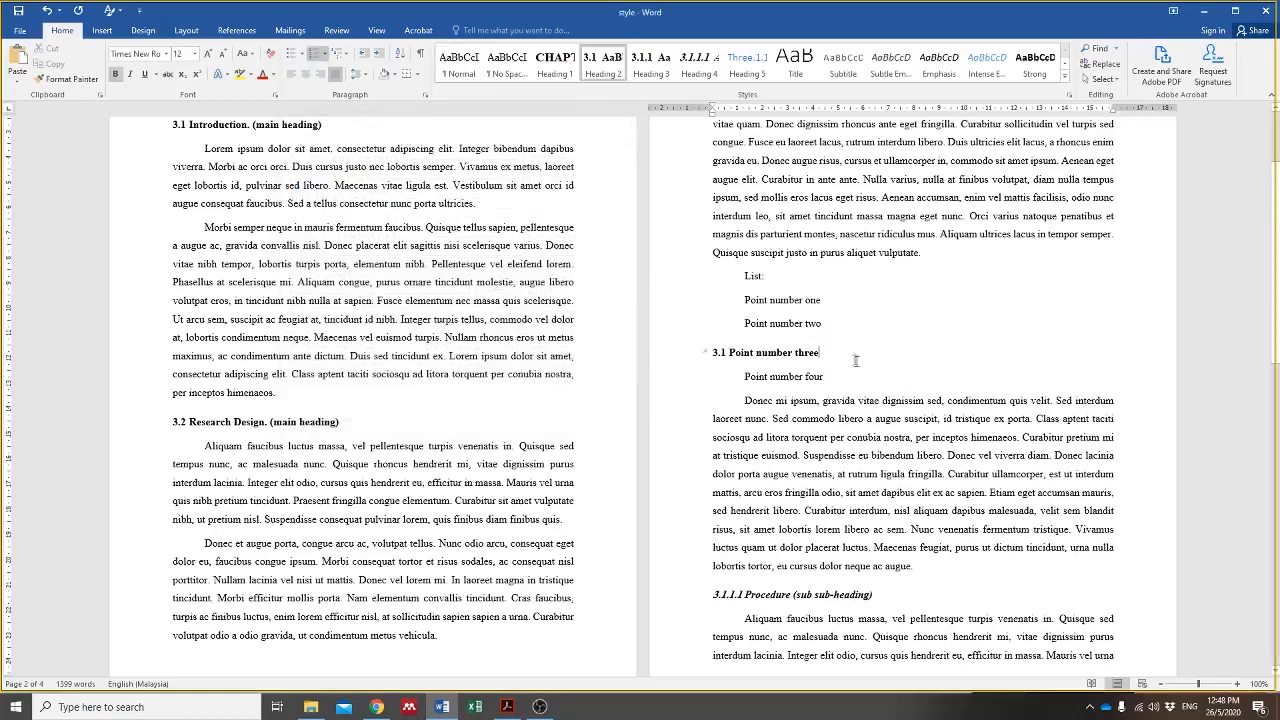
Step: Apply the List Paragraph style to the four points from Point number one to Point number four
left_click_drag(828, 352, 712, 352)
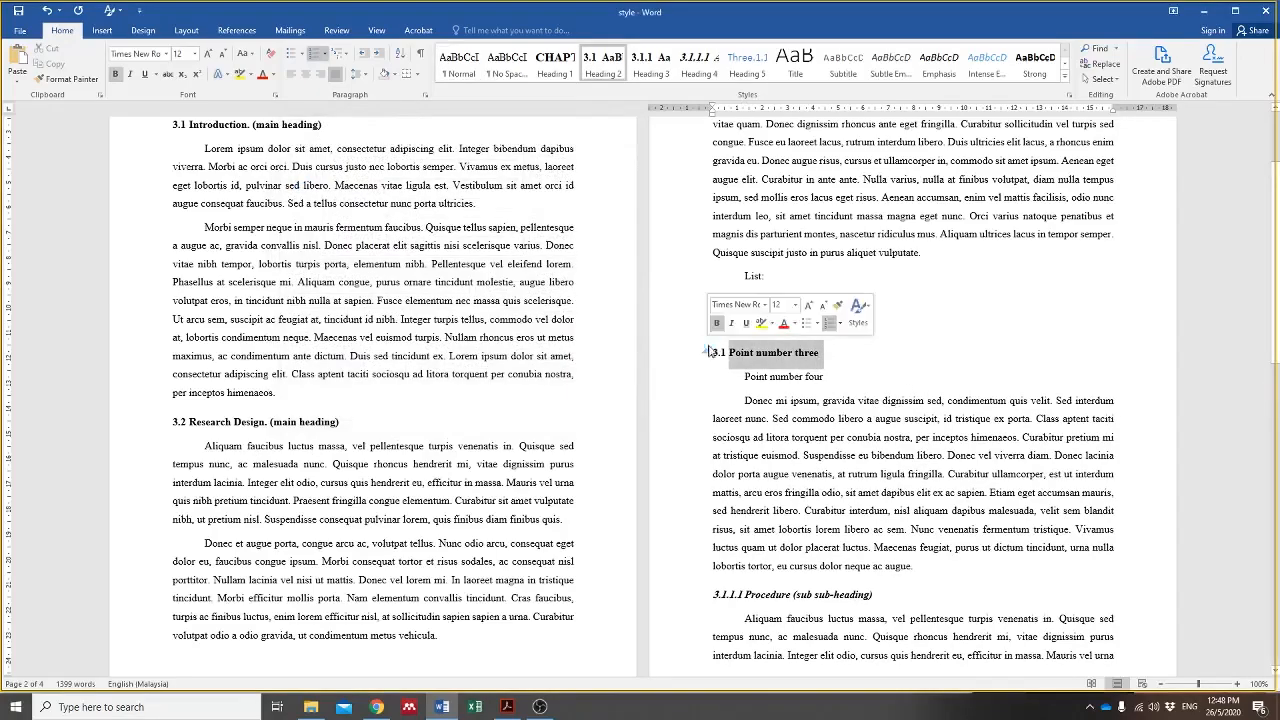
left_click(826, 296)
left_click_drag(745, 300, 822, 378)
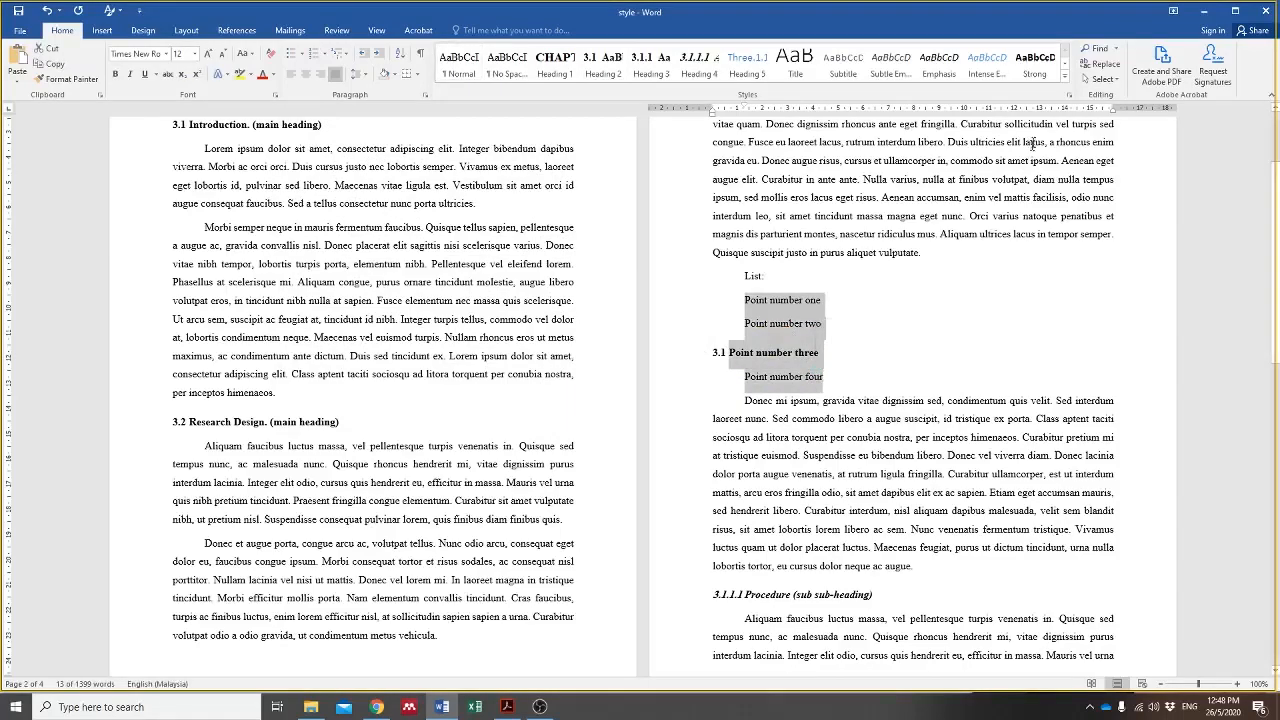
left_click(1065, 78)
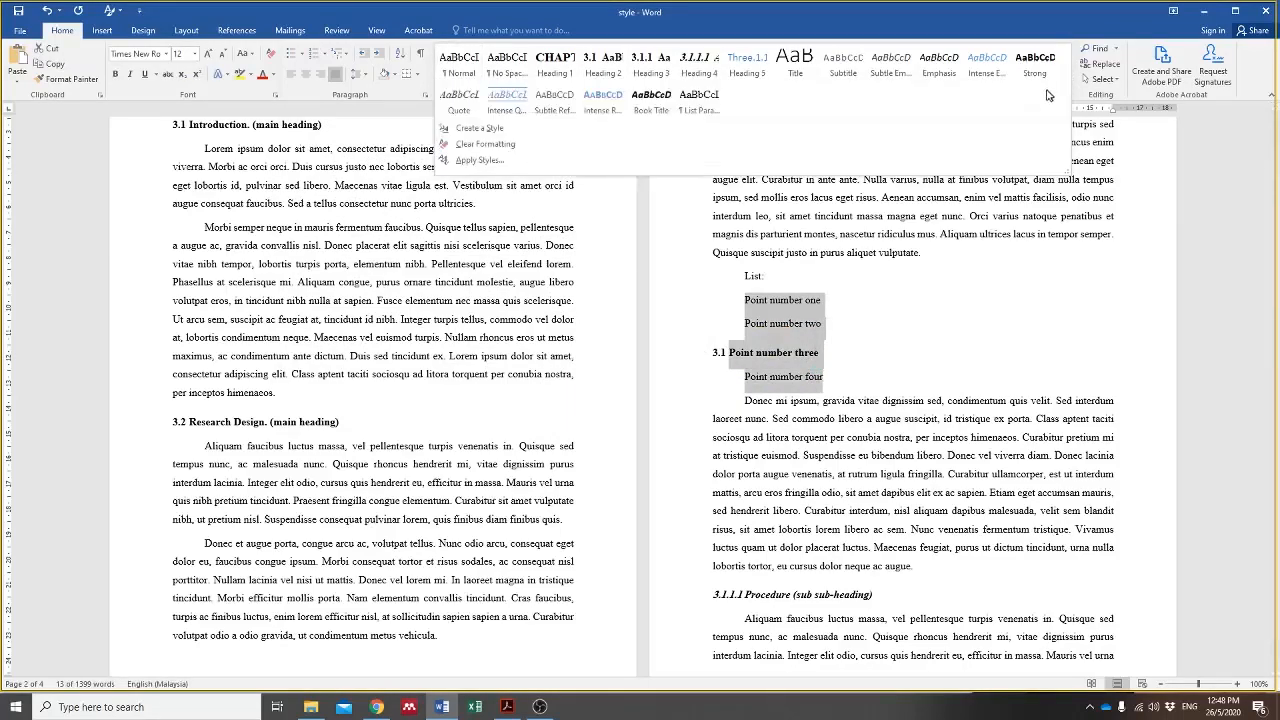
left_click(712, 106)
Step: Number the four selected points with level 5 of the multilevel list through a new multilevel list definition
left_click(339, 53)
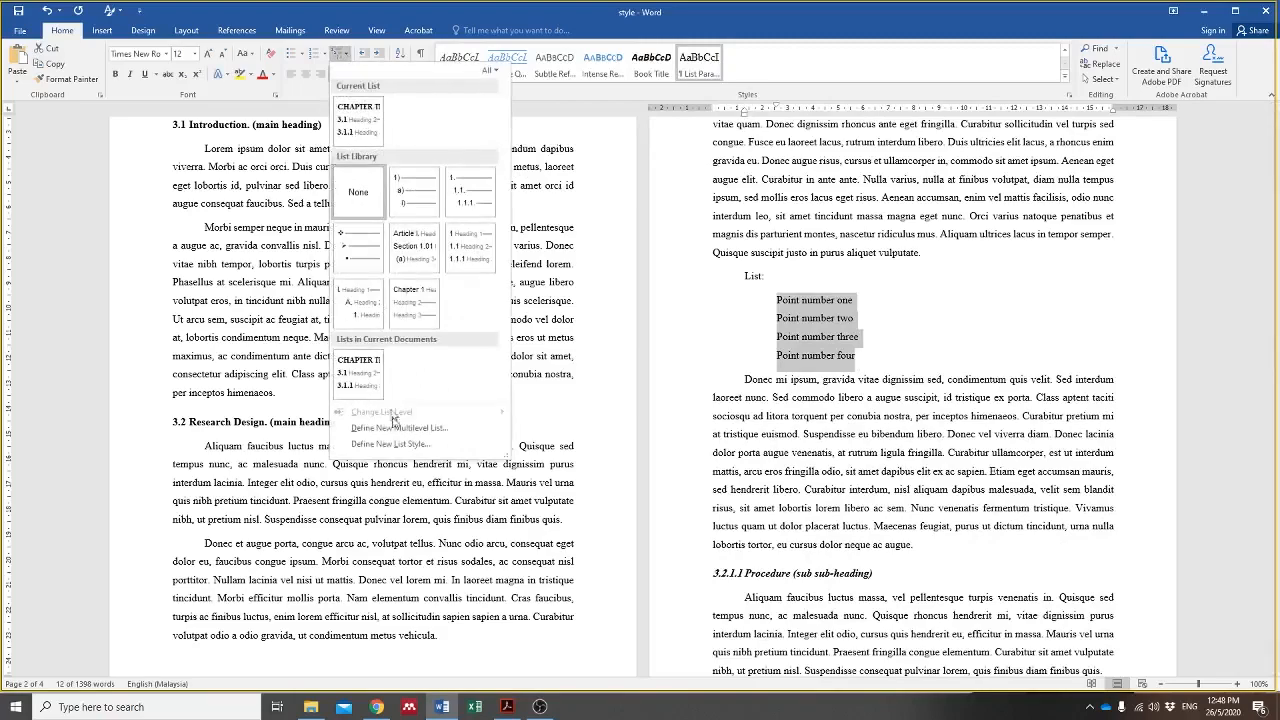
left_click(399, 428)
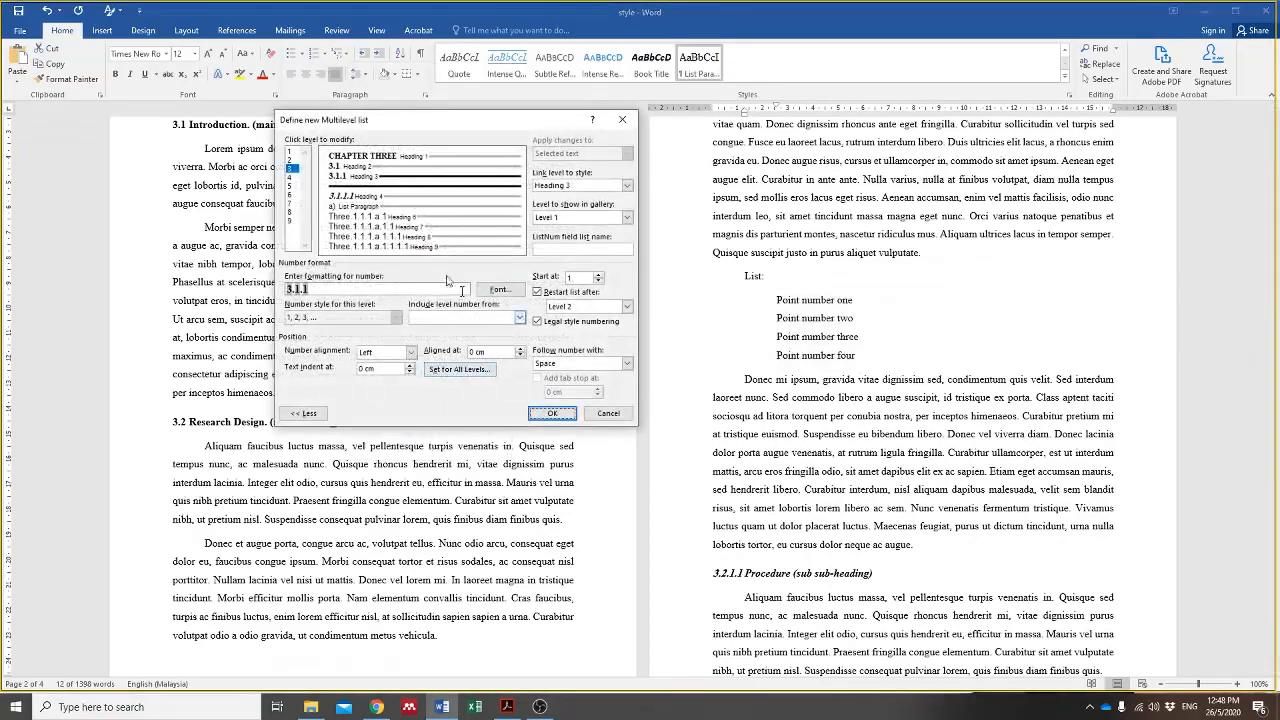
left_click(292, 192)
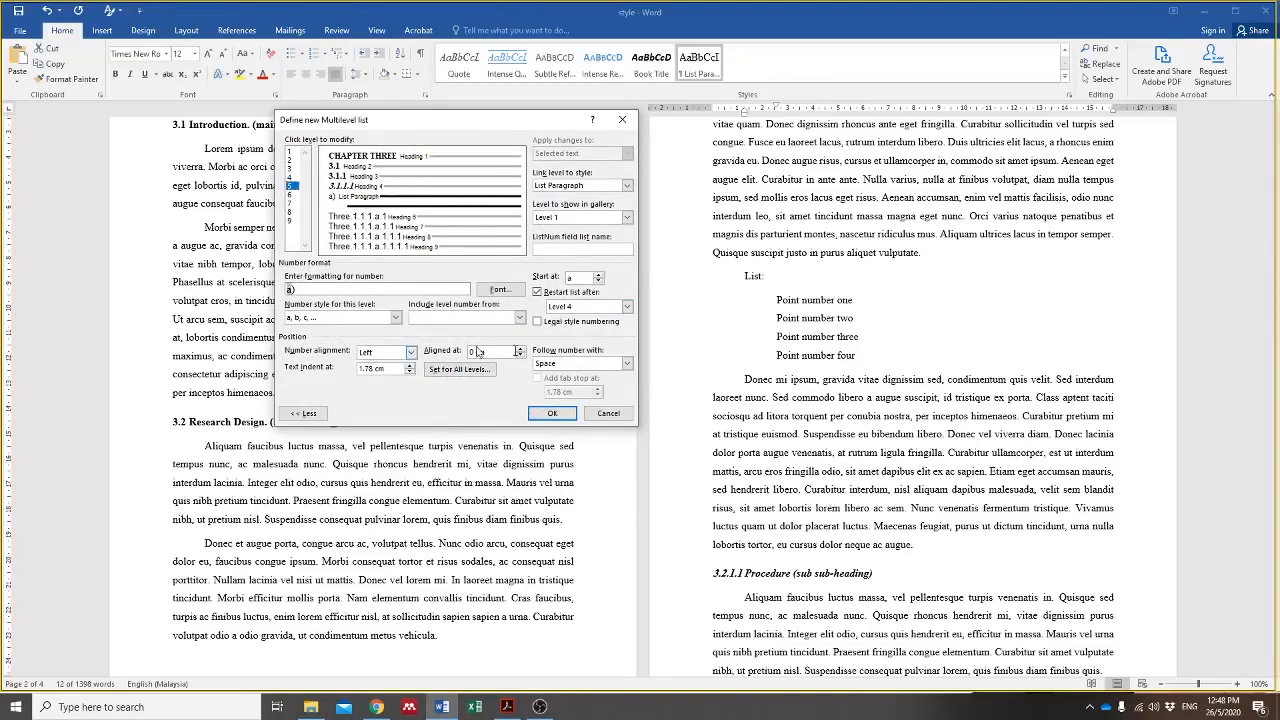
left_click(552, 414)
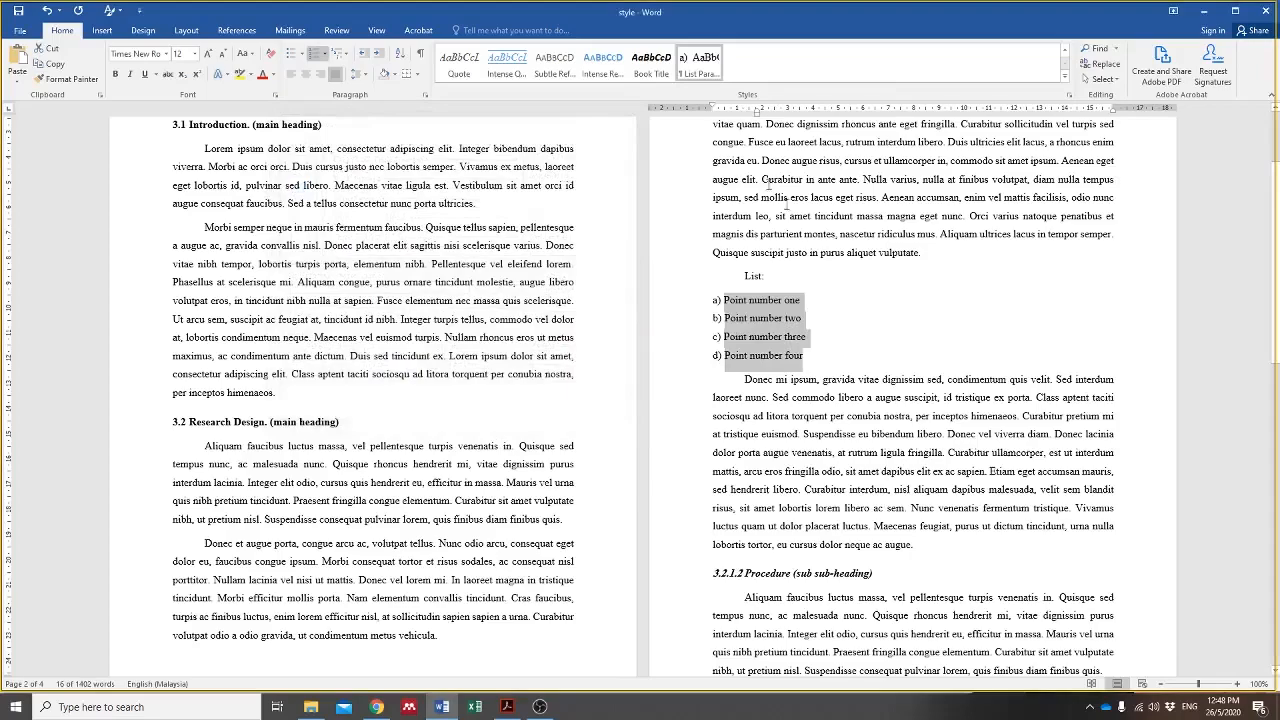
Step: Modify the List Paragraph style so that its left indentation is 1.27 cm
right_click(701, 62)
left_click(730, 88)
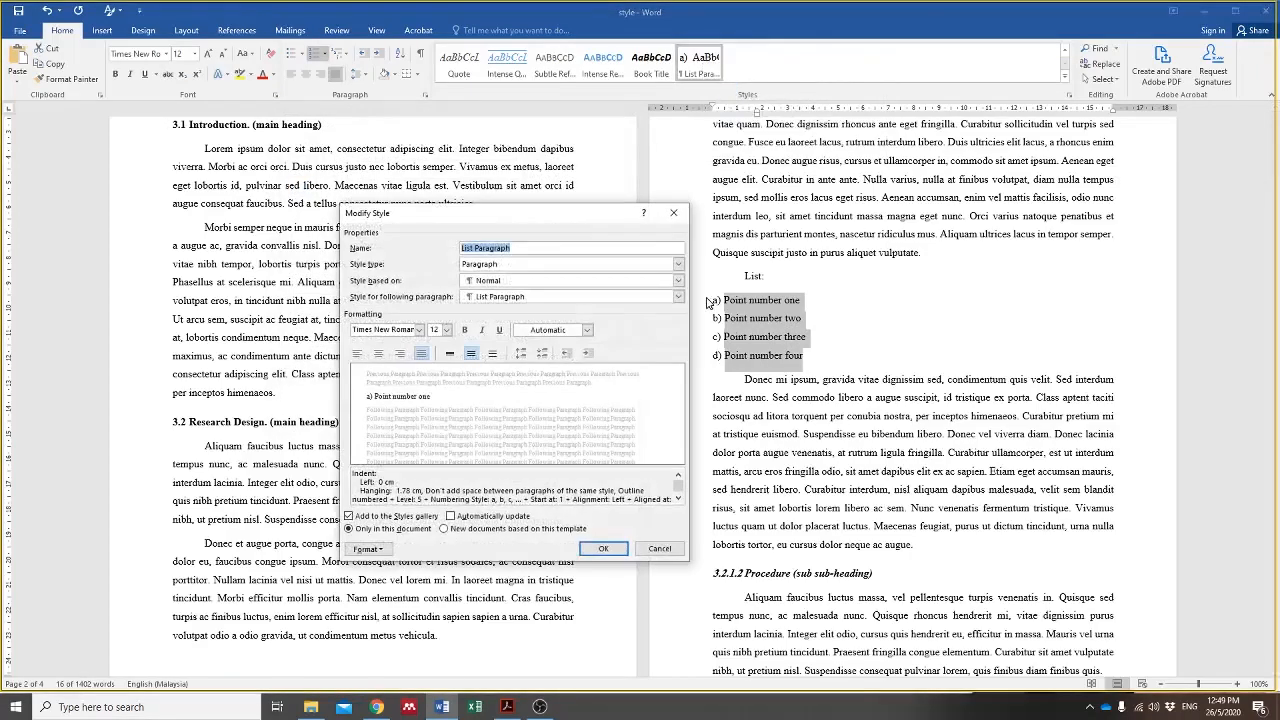
left_click(367, 548)
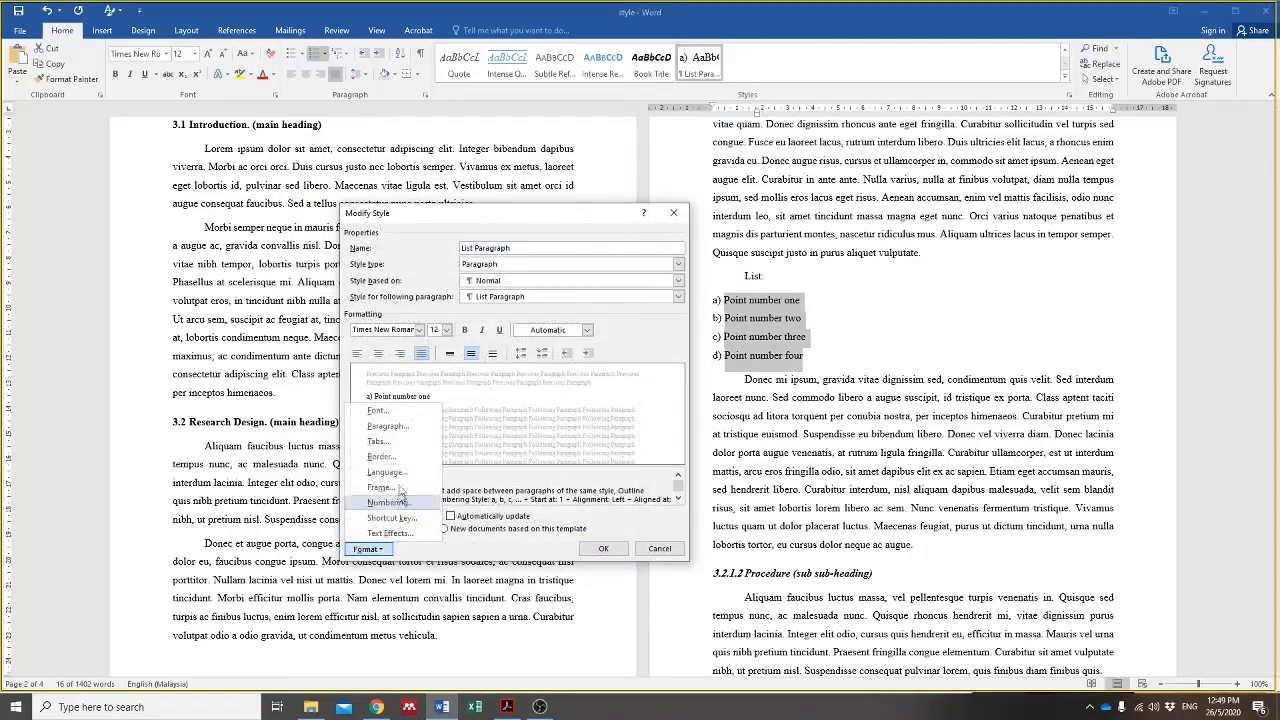
left_click(425, 425)
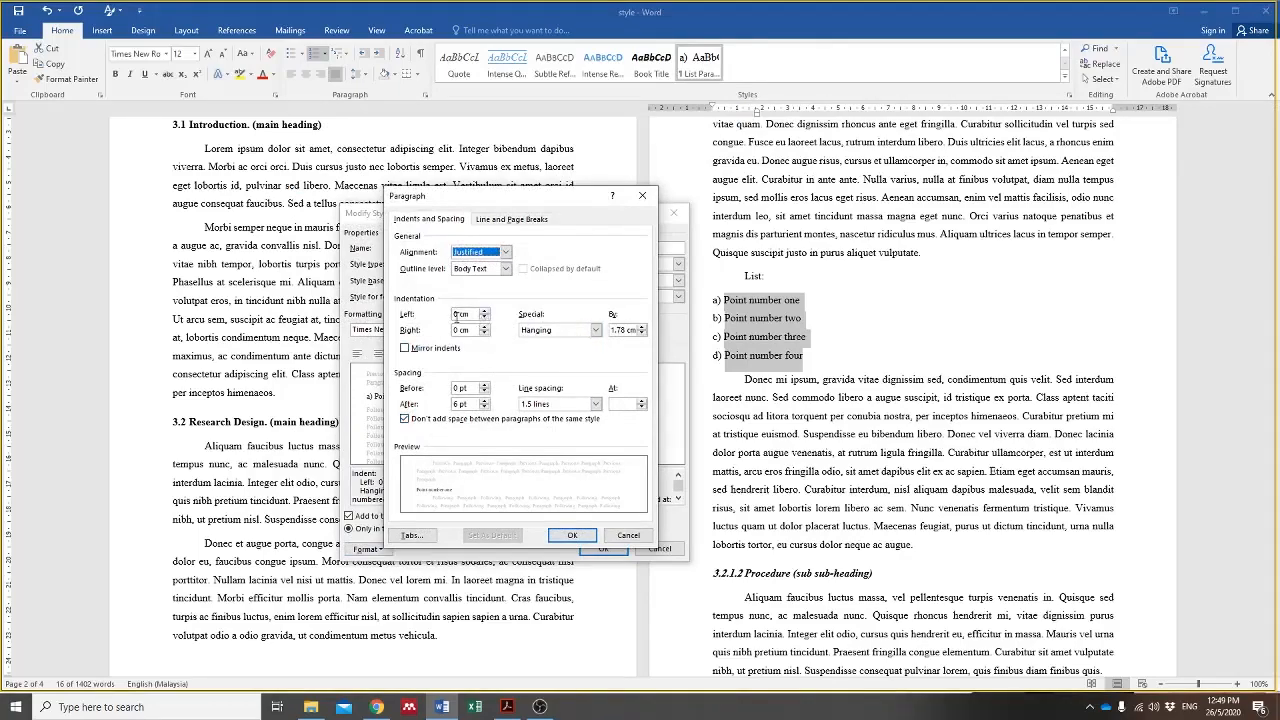
left_click(455, 314)
type("1.27")
left_click(580, 537)
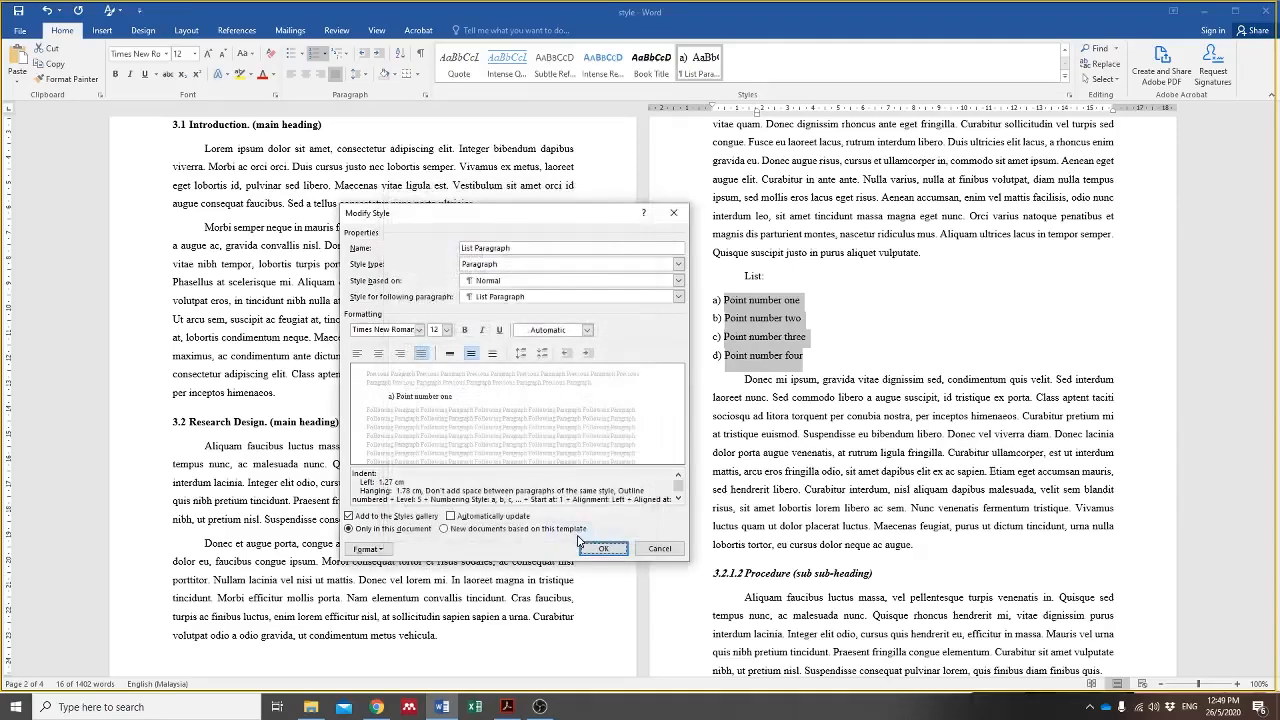
left_click(604, 549)
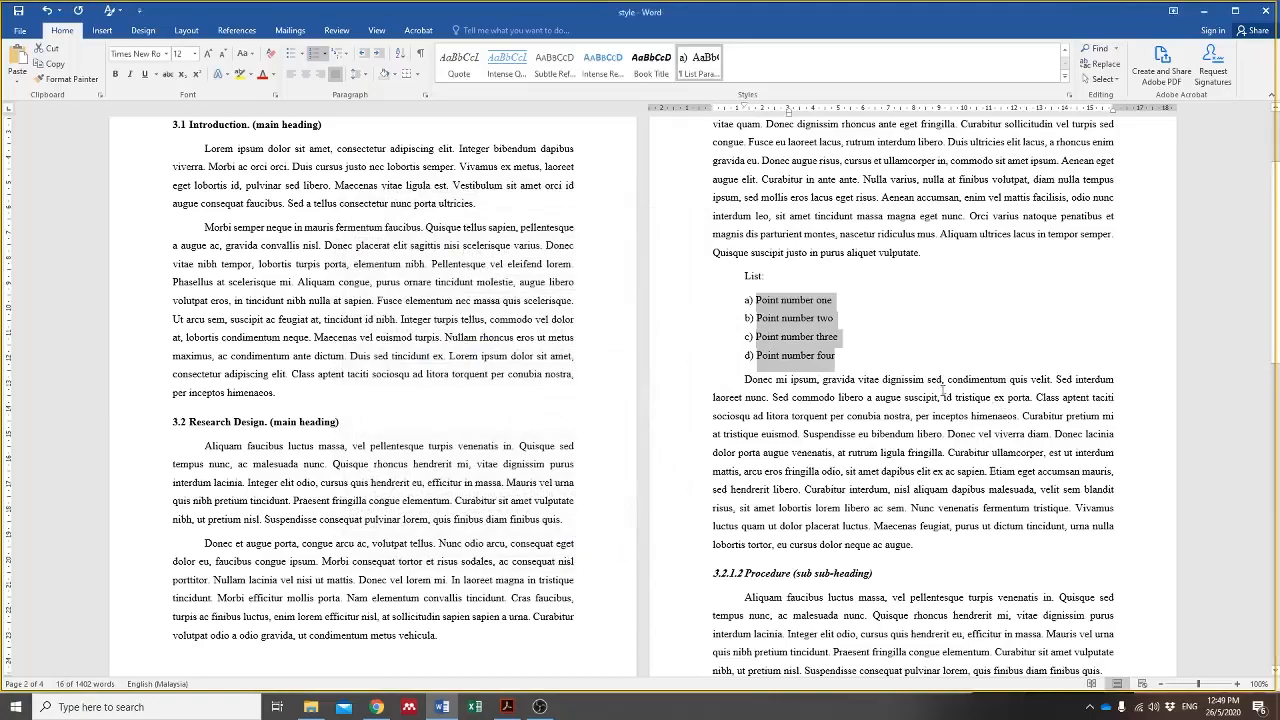
left_click(850, 381)
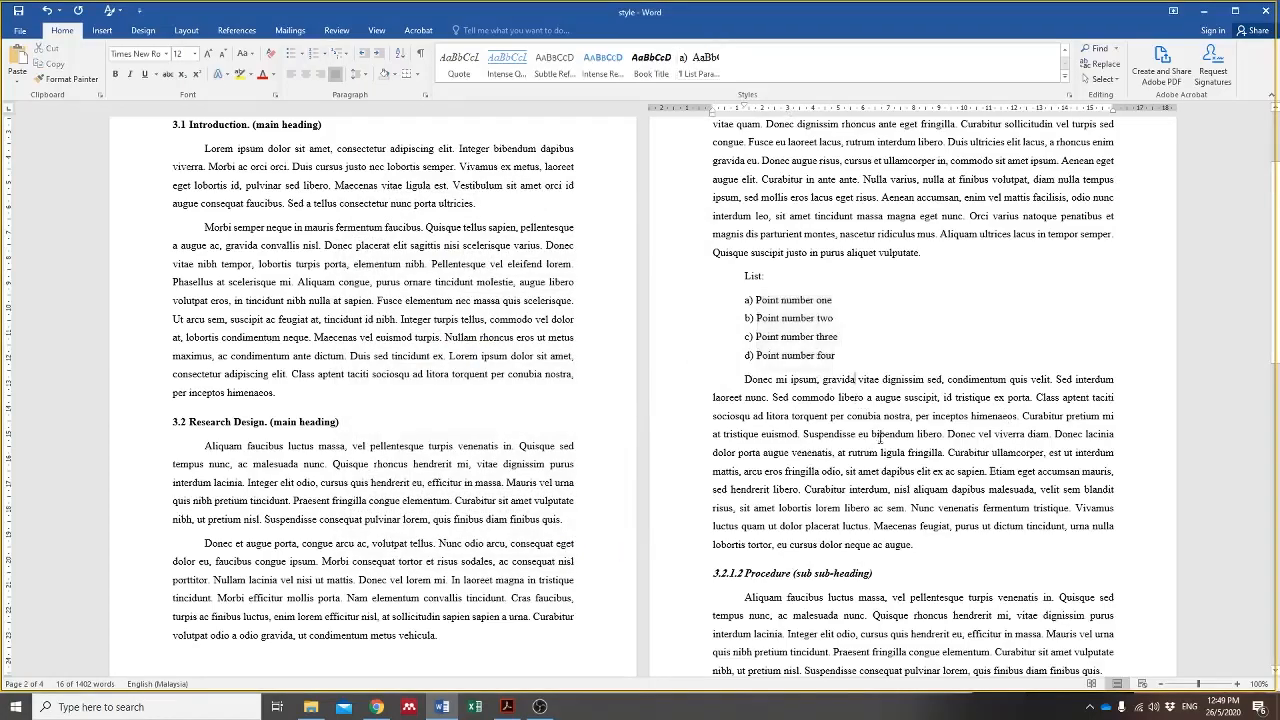
Step: Review the lettered list points and the heading numbering across the chapter's pages
scroll(875, 438, "up", 3)
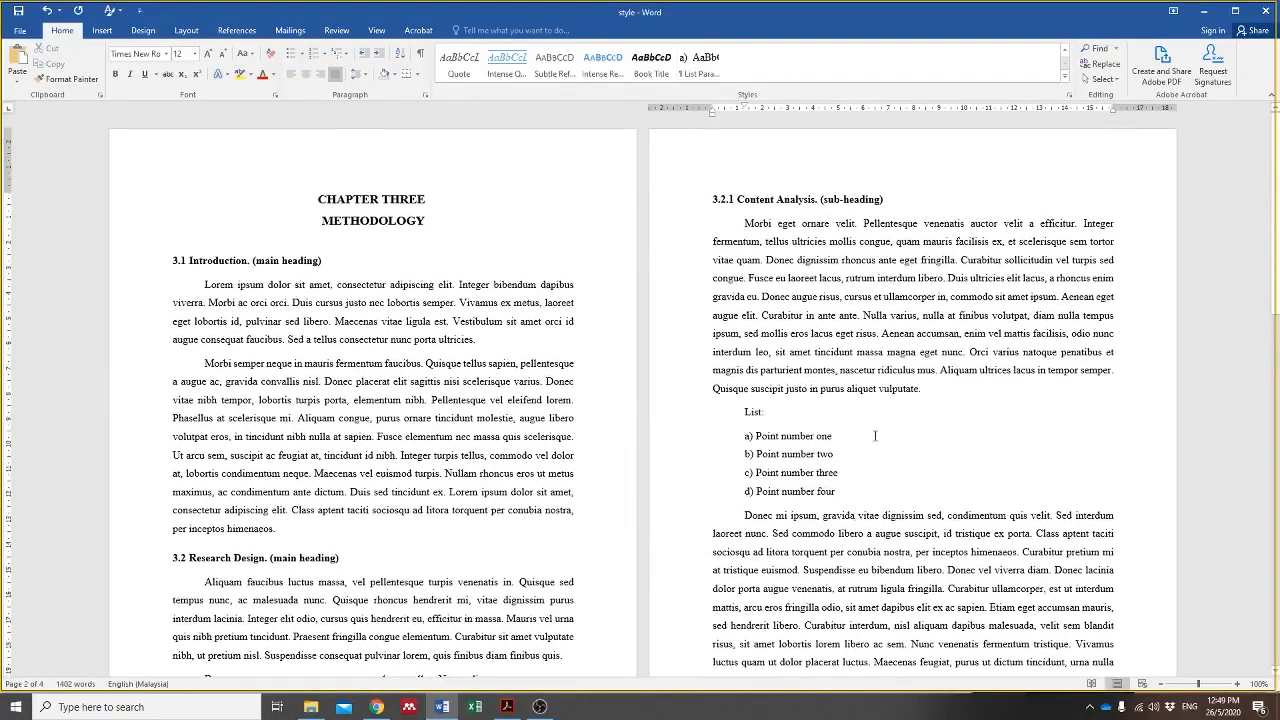
scroll(875, 436, "down", 5)
scroll(875, 437, "down", 10)
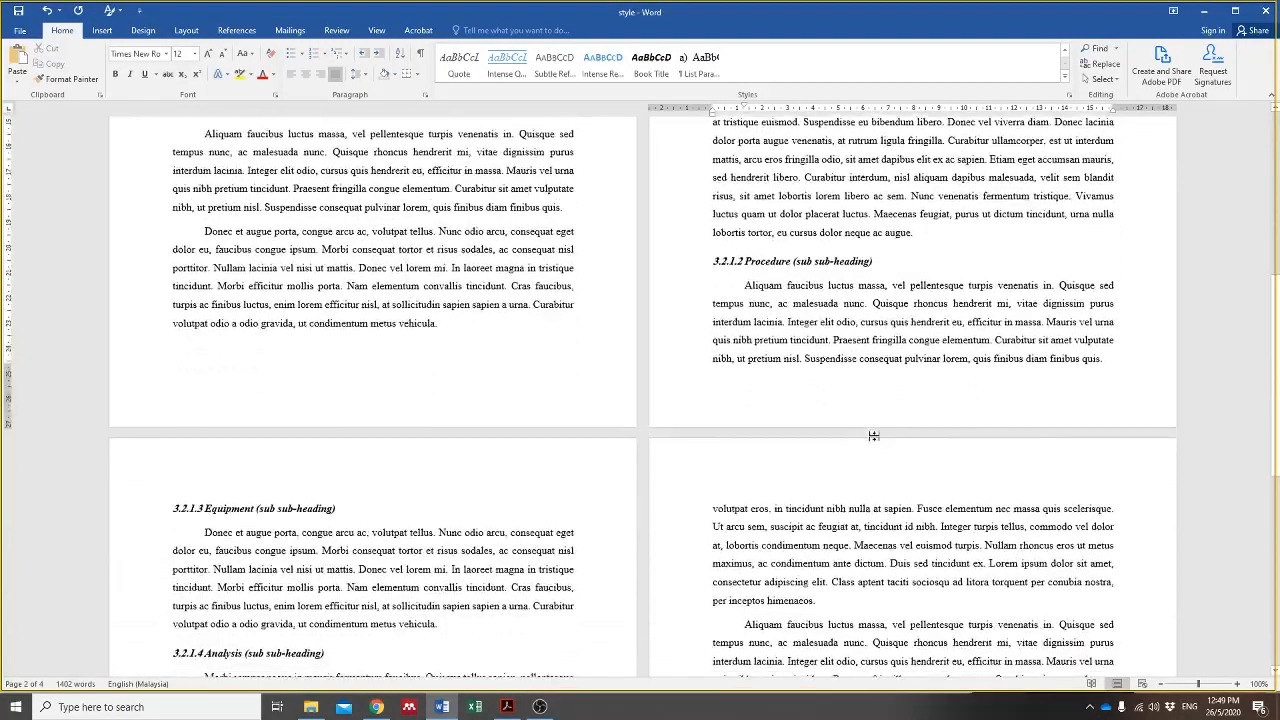
scroll(875, 437, "up", 10)
scroll(872, 446, "up", 3)
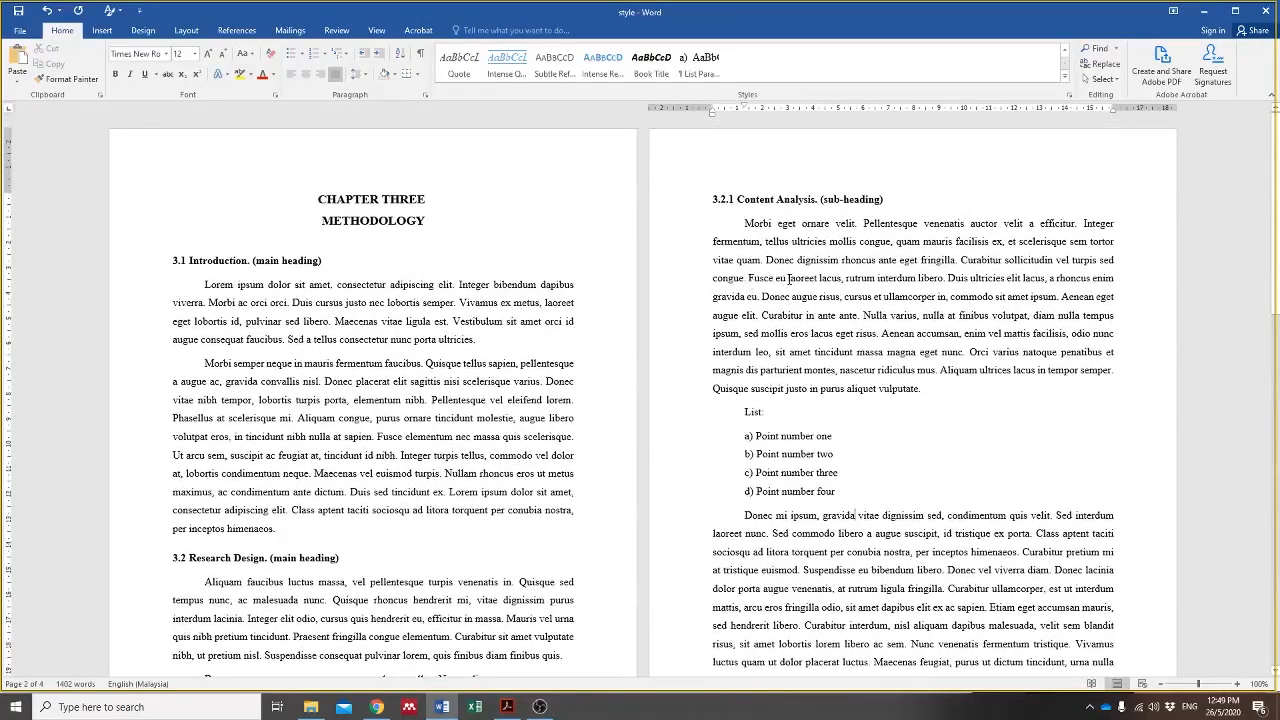
Step: Check the chapter's remaining pages and show the Navigation Pane with the document's heading outline
scroll(789, 279, "down", 15)
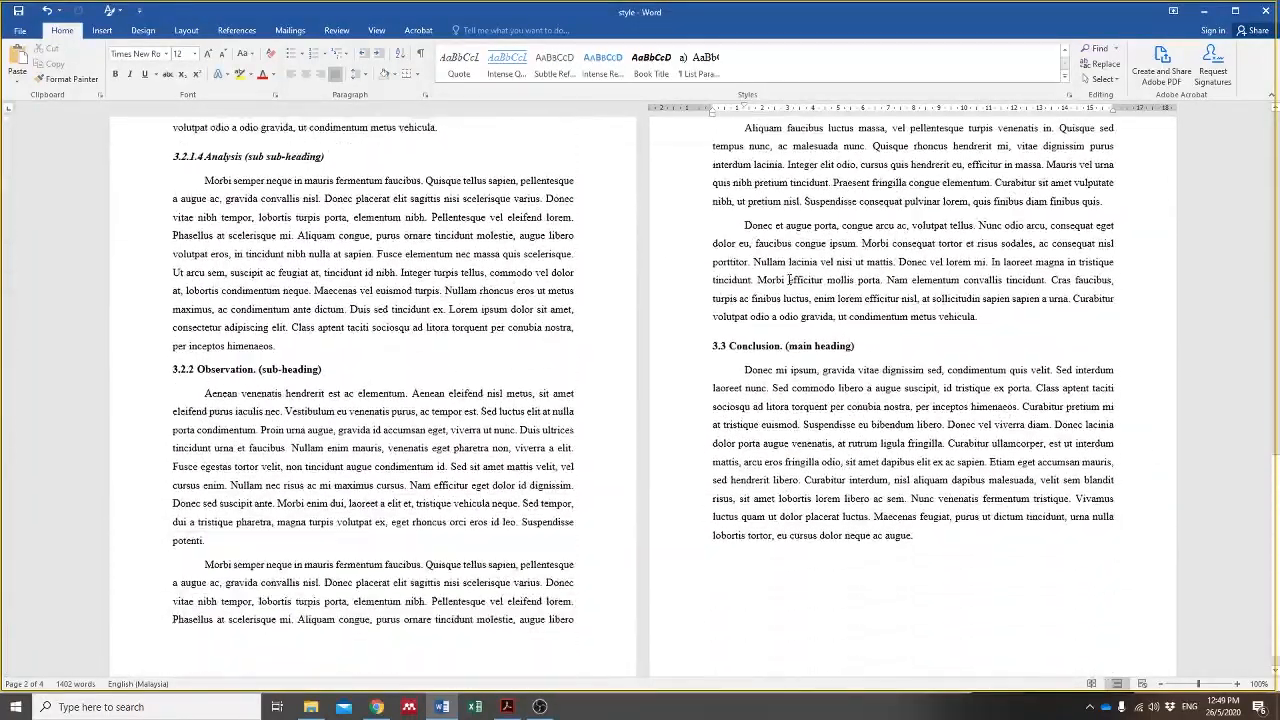
scroll(789, 279, "up", 10)
scroll(789, 290, "up", 4)
left_click(376, 30)
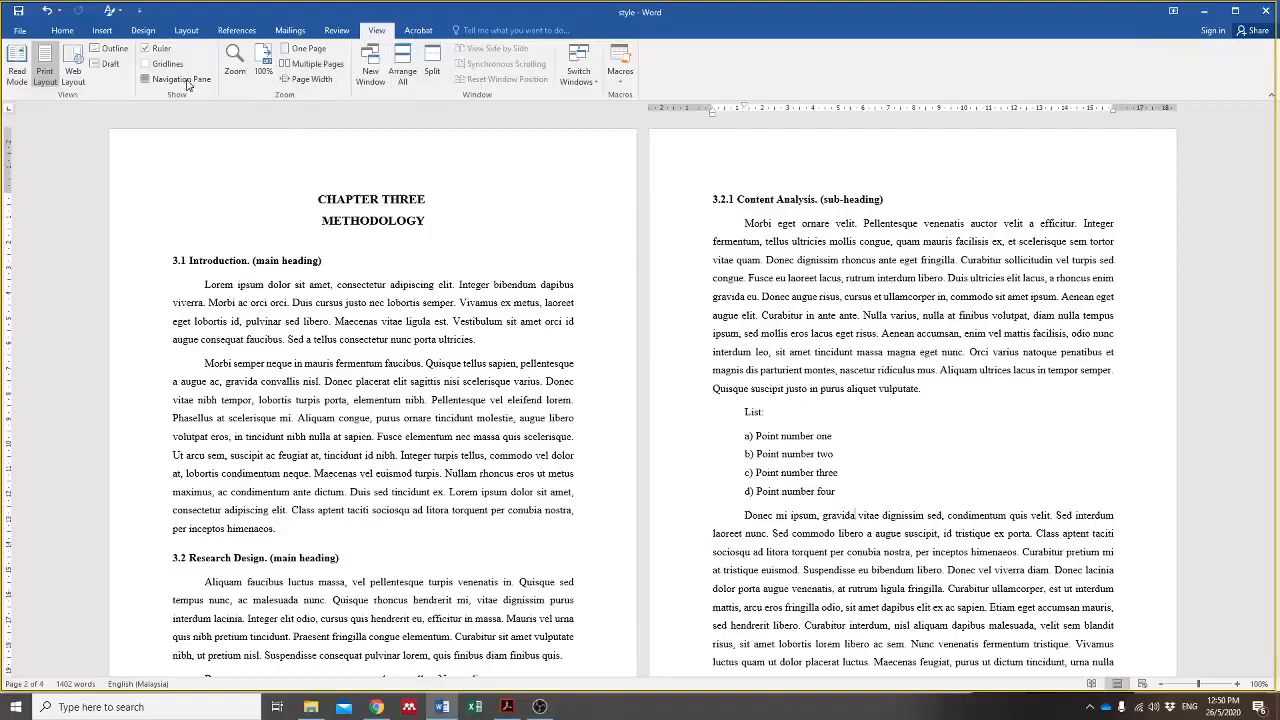
left_click(146, 79)
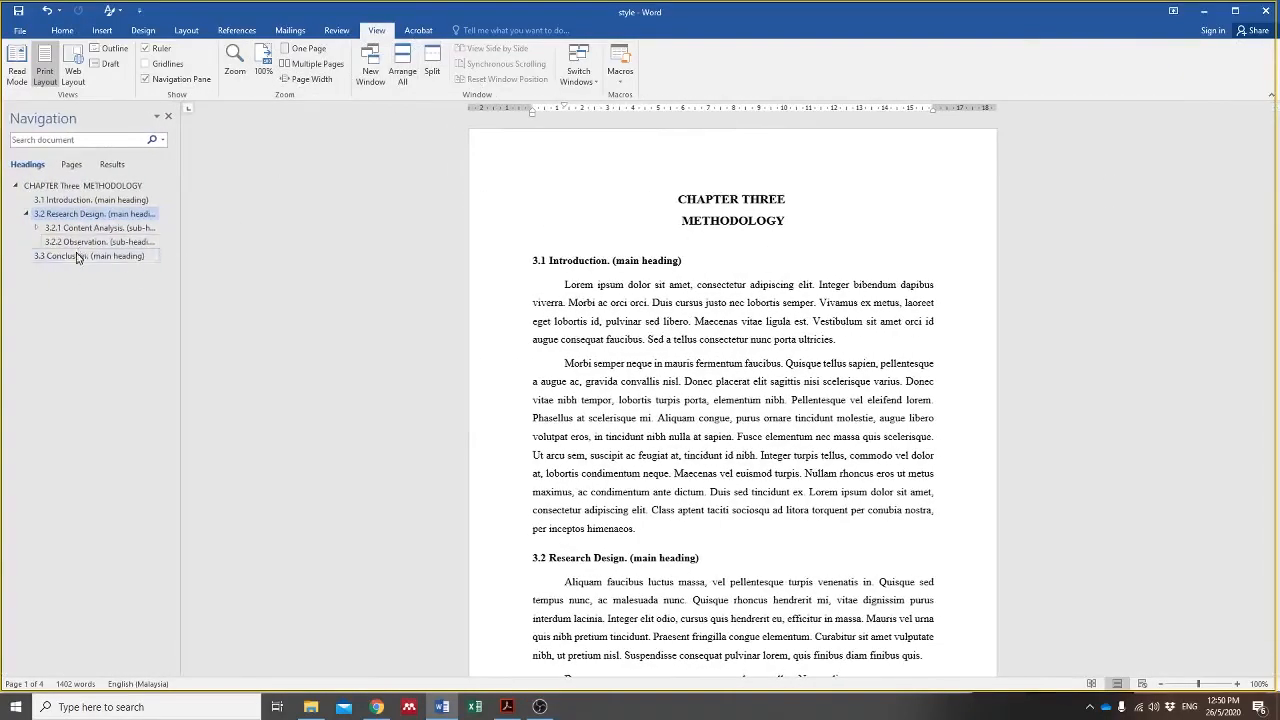
Step: Use the heading outline to visit 3.3 Conclusion, 3.2.1.4 Analysis, 3.2.1.3 Equipment, 3.2.1.2 Procedure and 3.2 Research Design
left_click(77, 257)
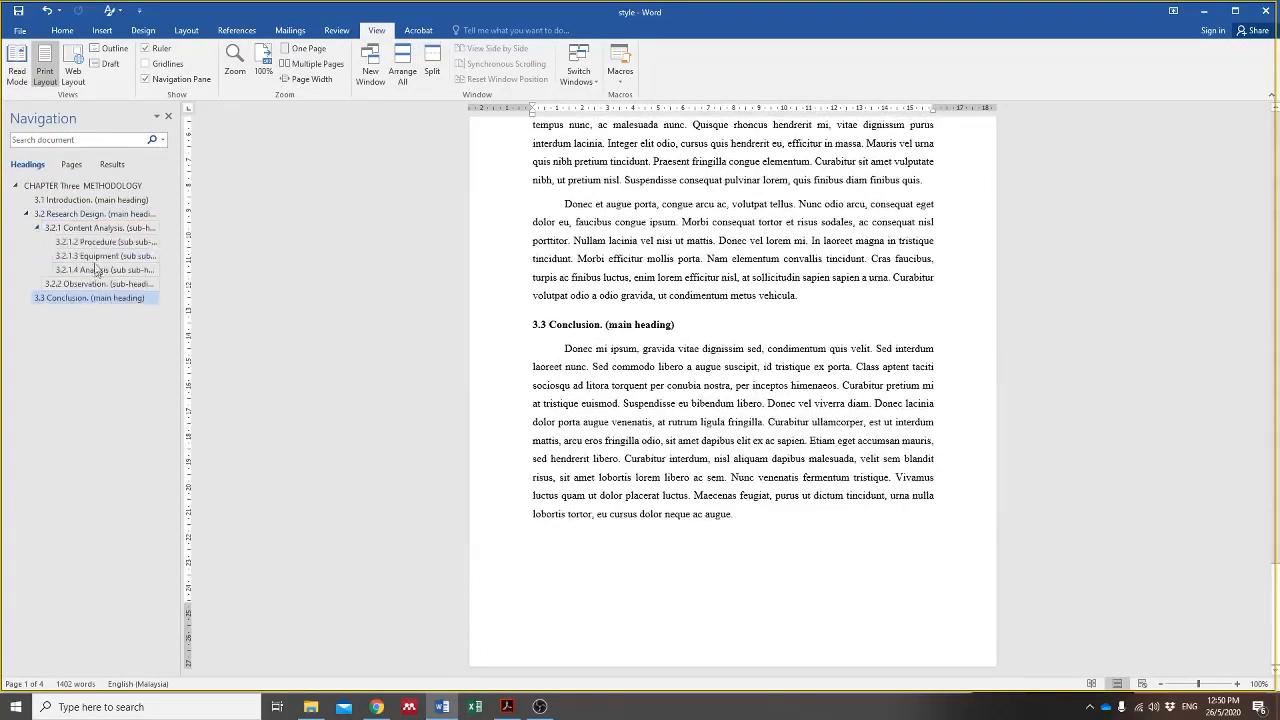
left_click(100, 272)
left_click(108, 257)
left_click(113, 242)
left_click(116, 214)
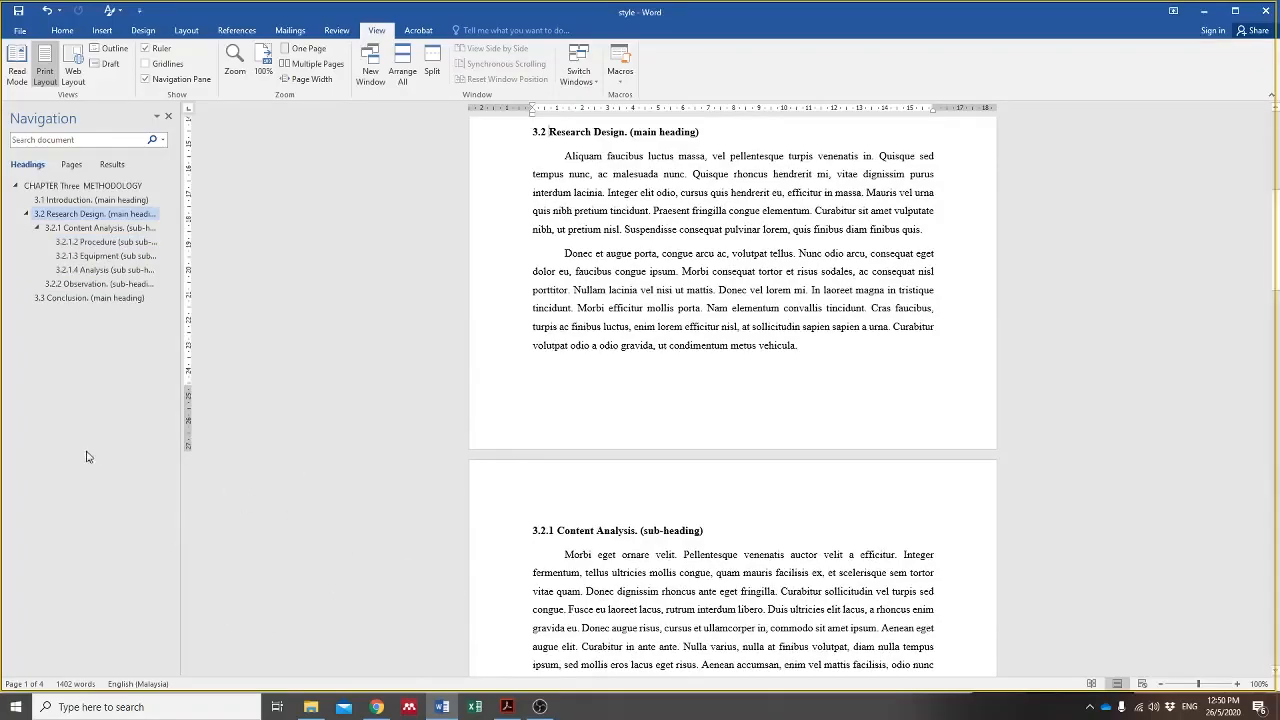
scroll(769, 531, "down", 10)
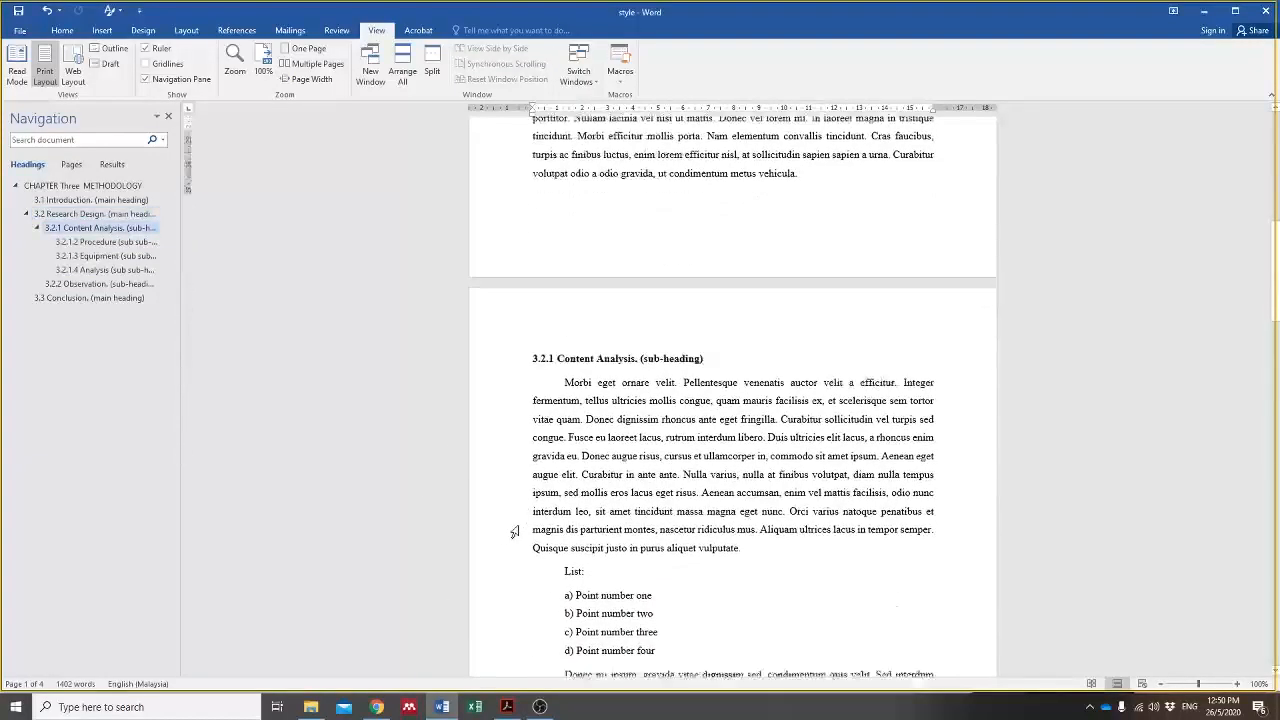
Step: Jump to 3.3 Conclusion, 3.2 Research Design, the chapter title and 3.2.1.4 Analysis through the outline, and close the Navigation Pane
left_click(86, 303)
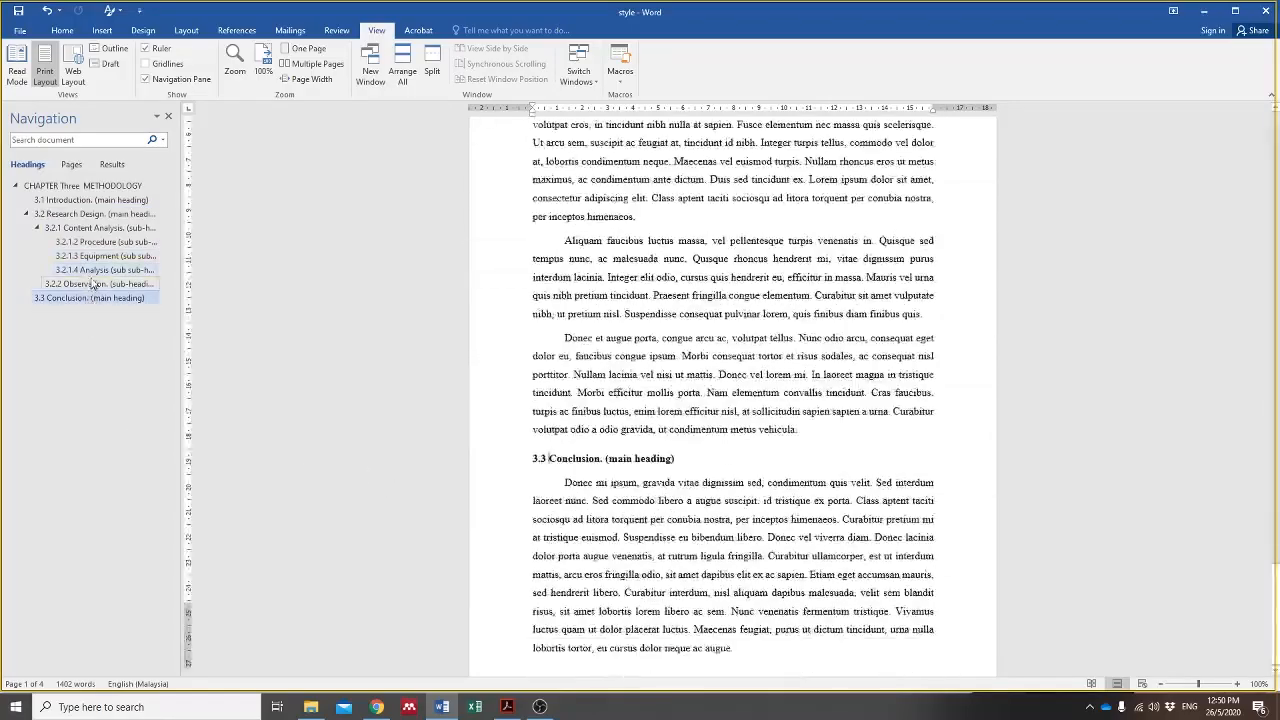
left_click(105, 214)
left_click(105, 214)
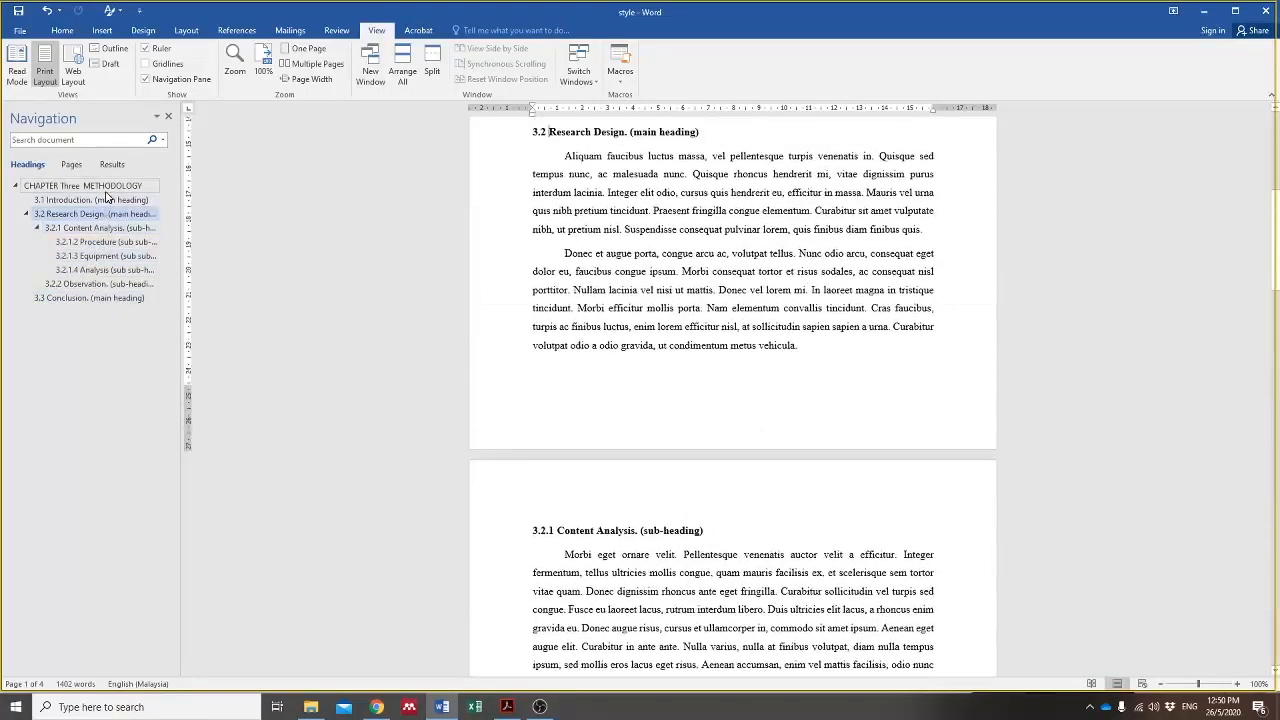
left_click(106, 188)
left_click(113, 272)
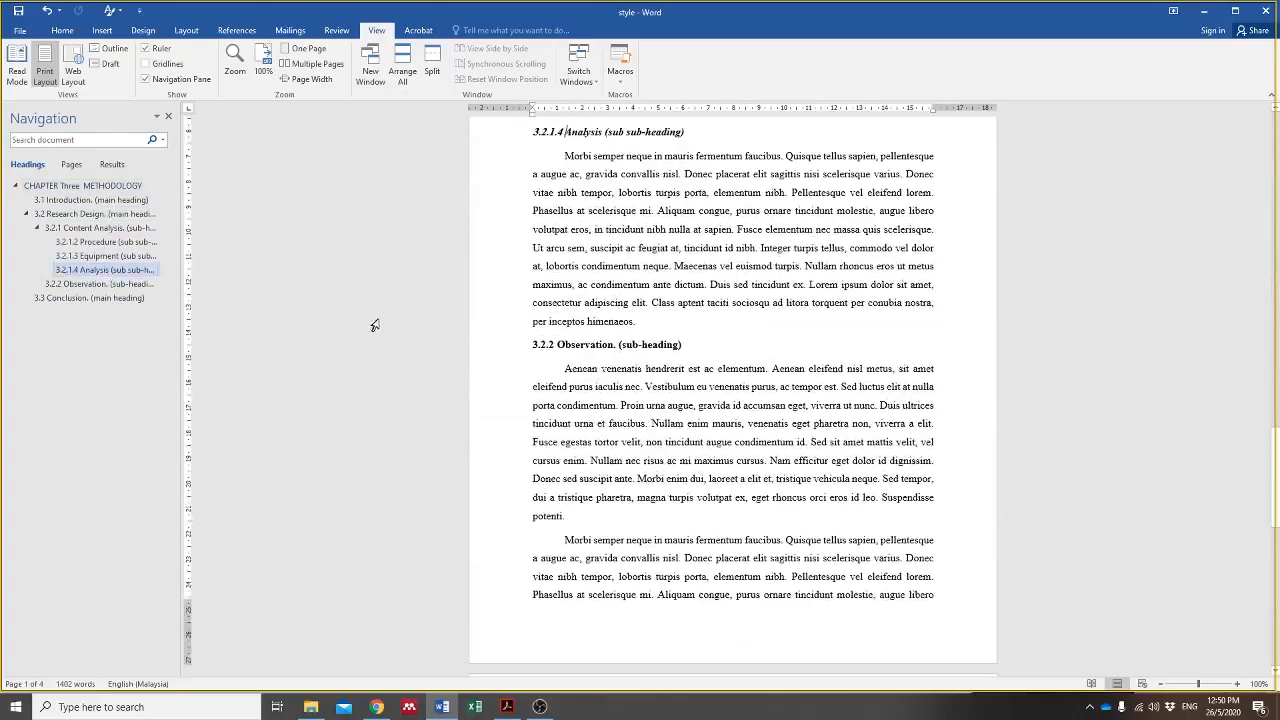
left_click(170, 119)
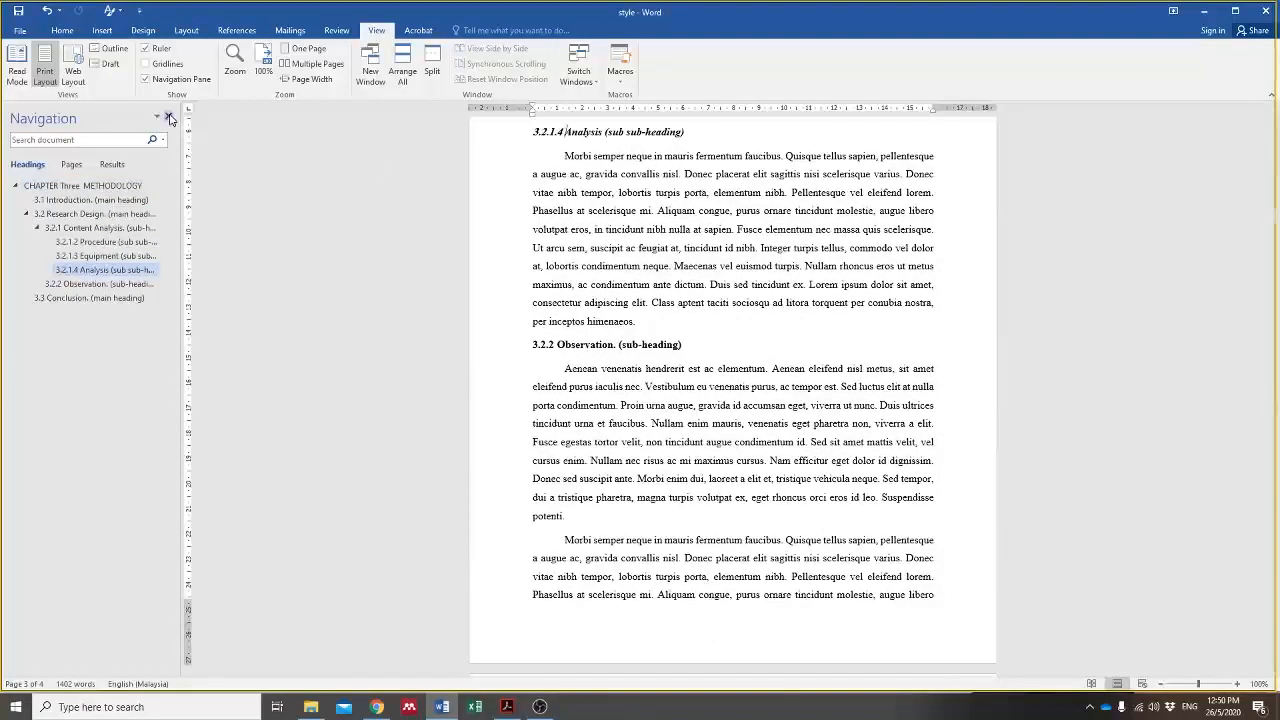